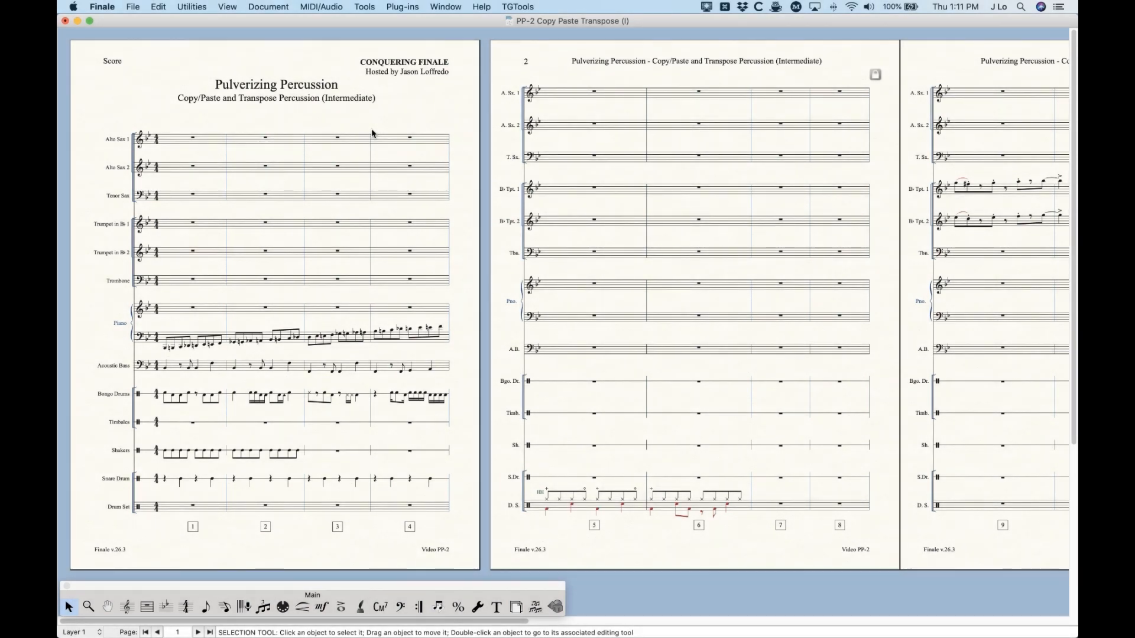
Copy the Shakers part from measures 1–2 into measures 3–4
key(super+equal)
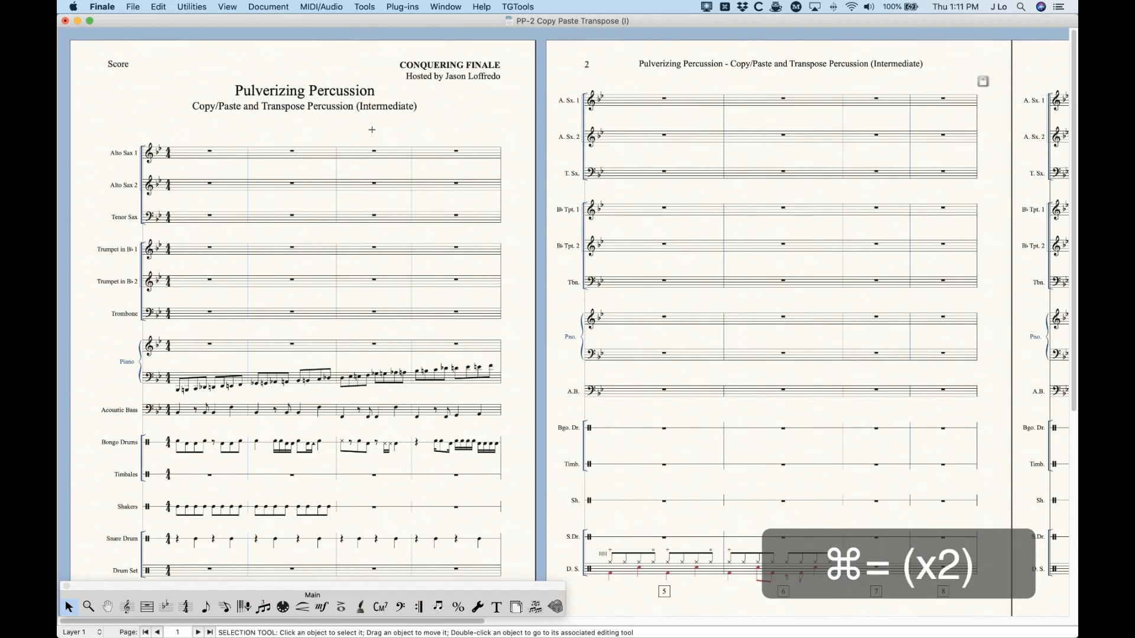
key(super+equal)
key(super+equal)
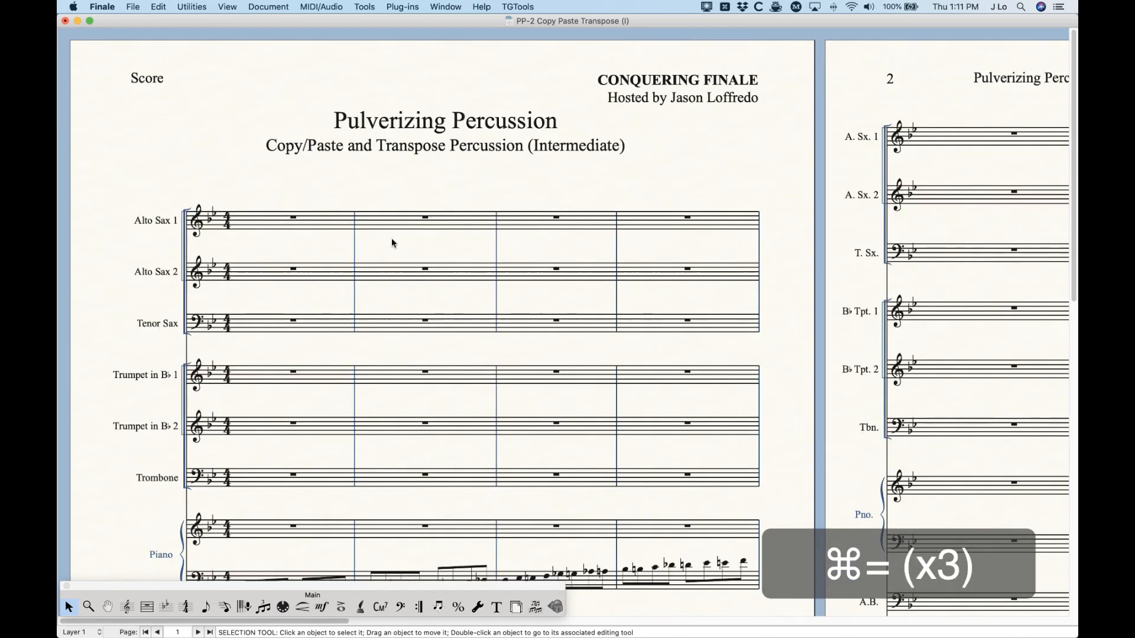
scroll(392, 254, down, 5)
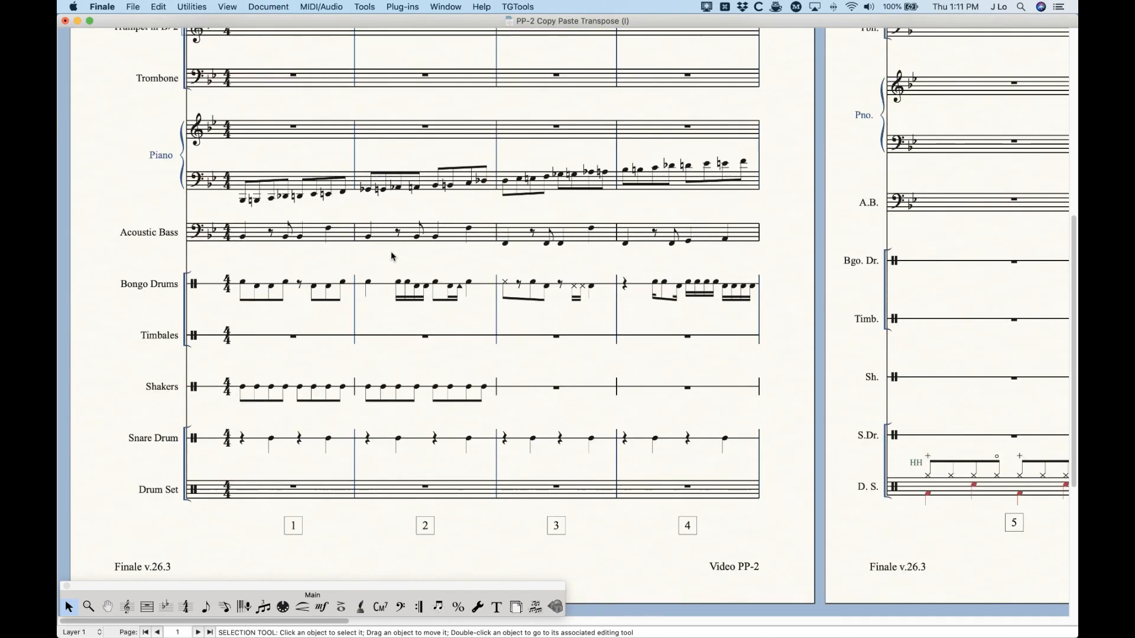
scroll(393, 256, down, 3)
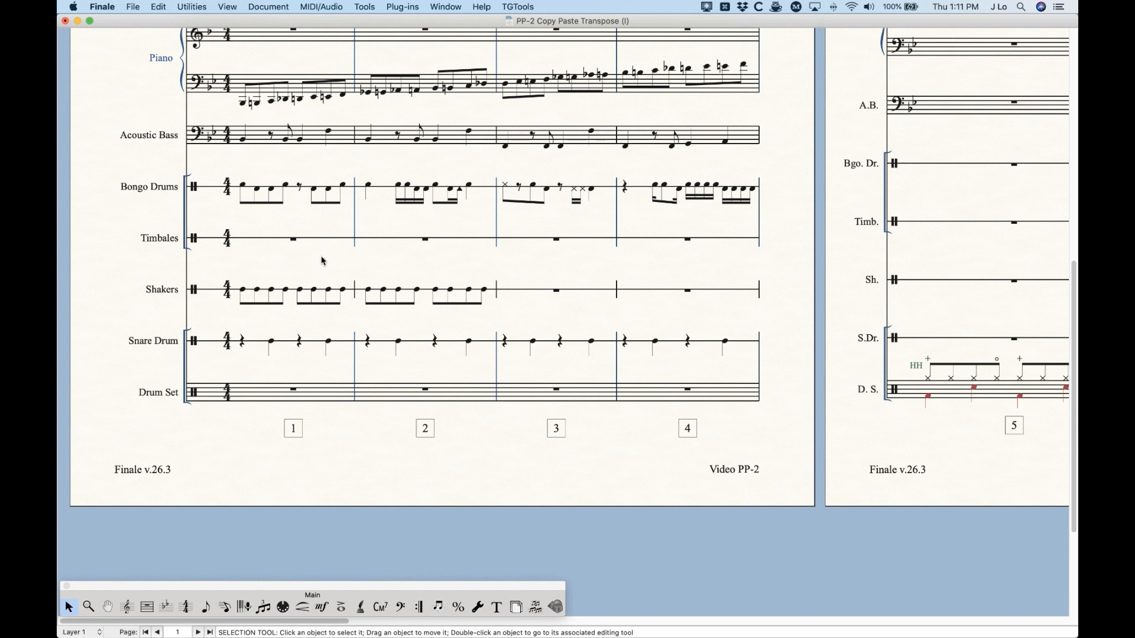
click(296, 294)
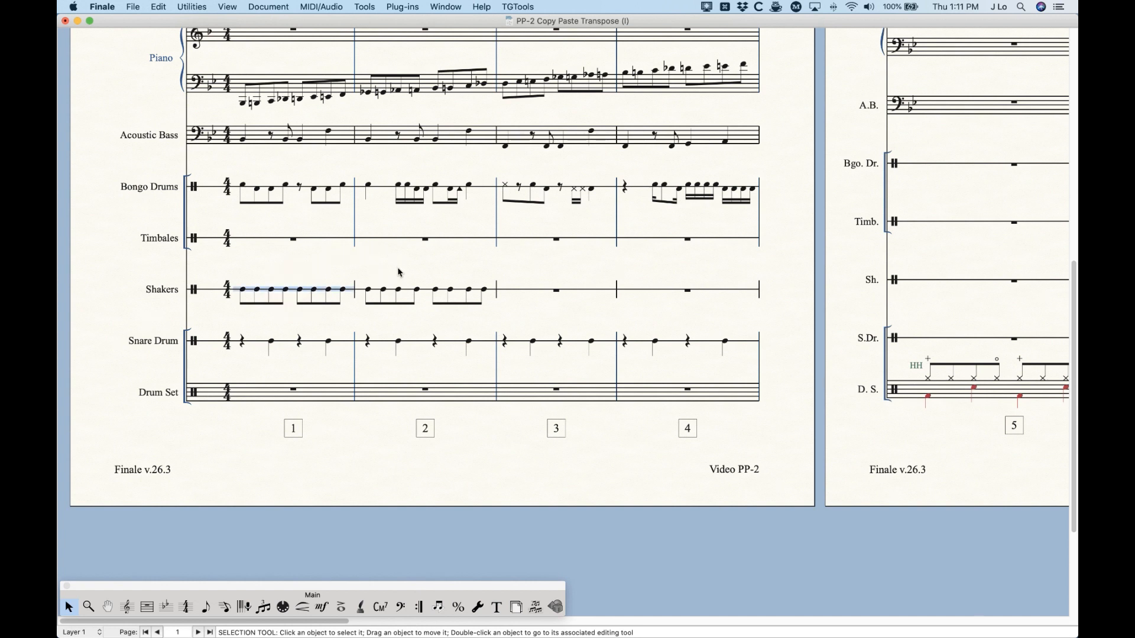
shift+click(429, 294)
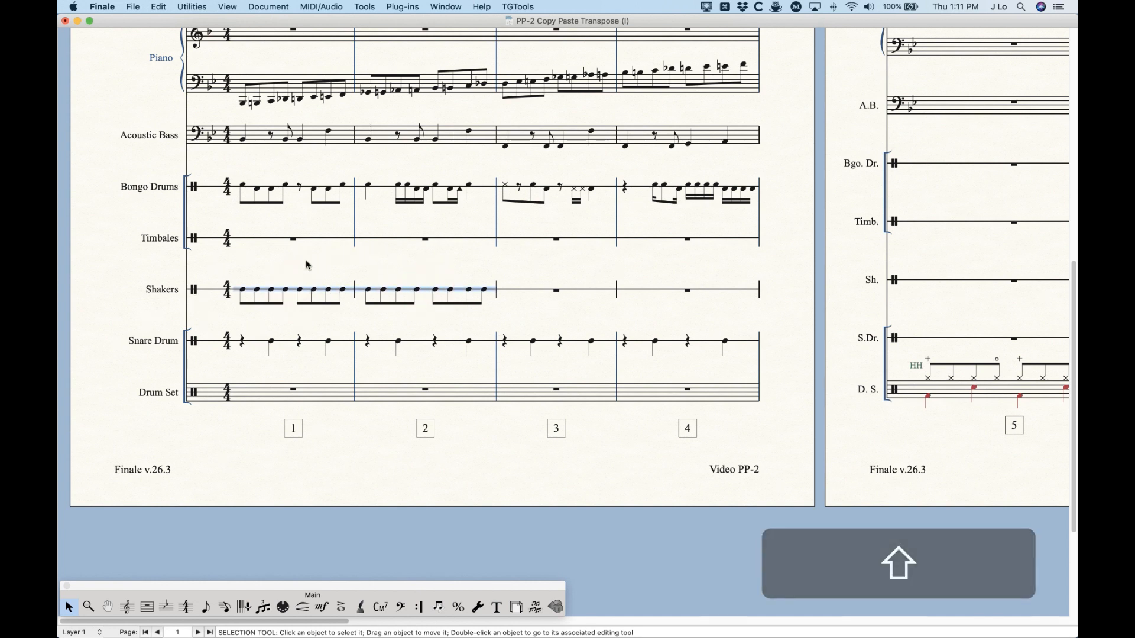
alt+click(520, 292)
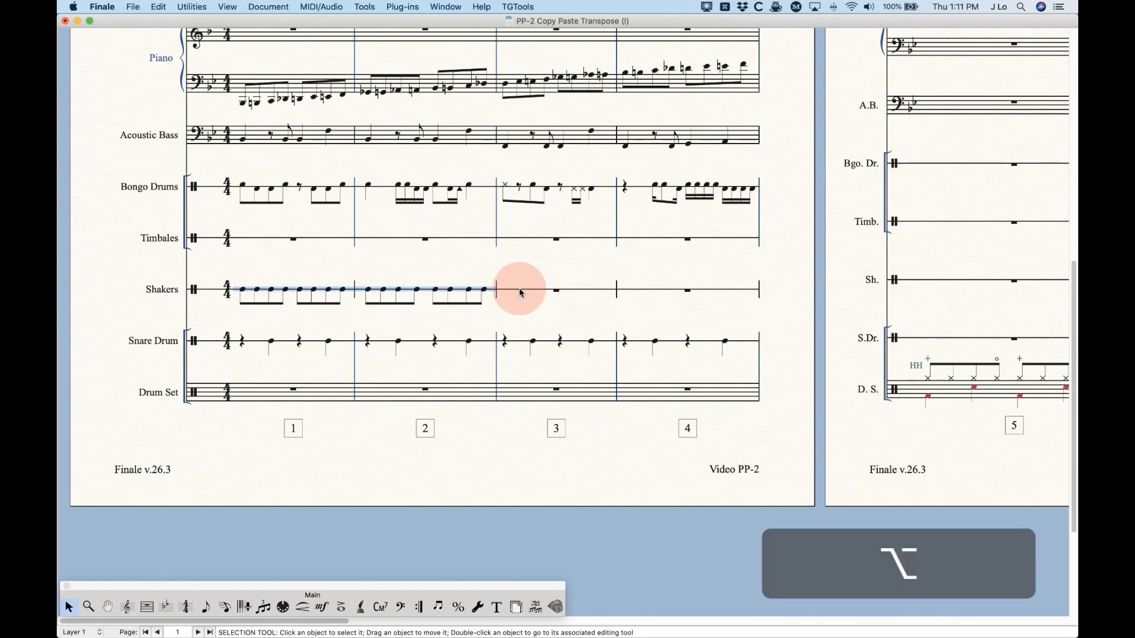
Copy the Drum Set pattern from measures 5–6 into measures 7–8 and delete the duplicated HH text at measure 7
scroll(342, 349, right, 15)
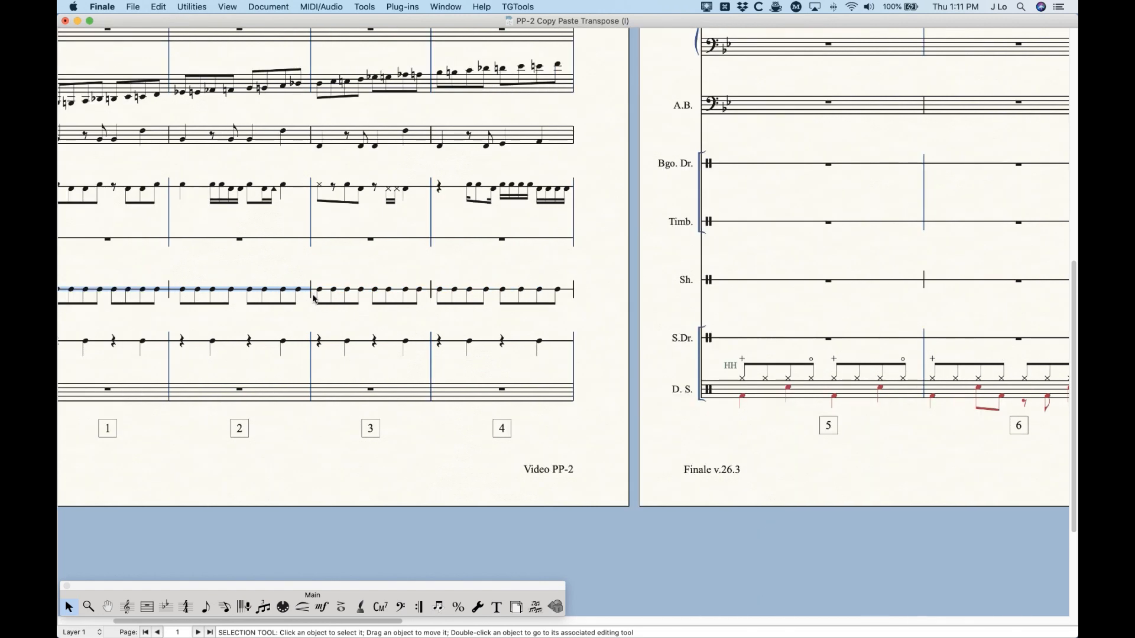
click(363, 389)
shift+click(522, 392)
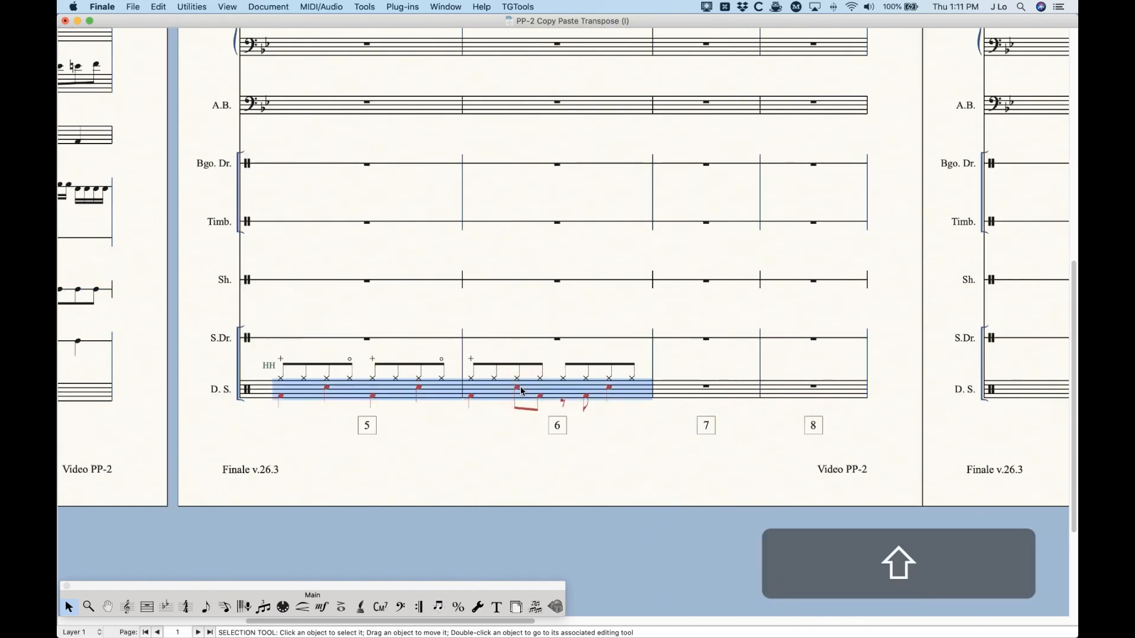
alt+shift+click(679, 392)
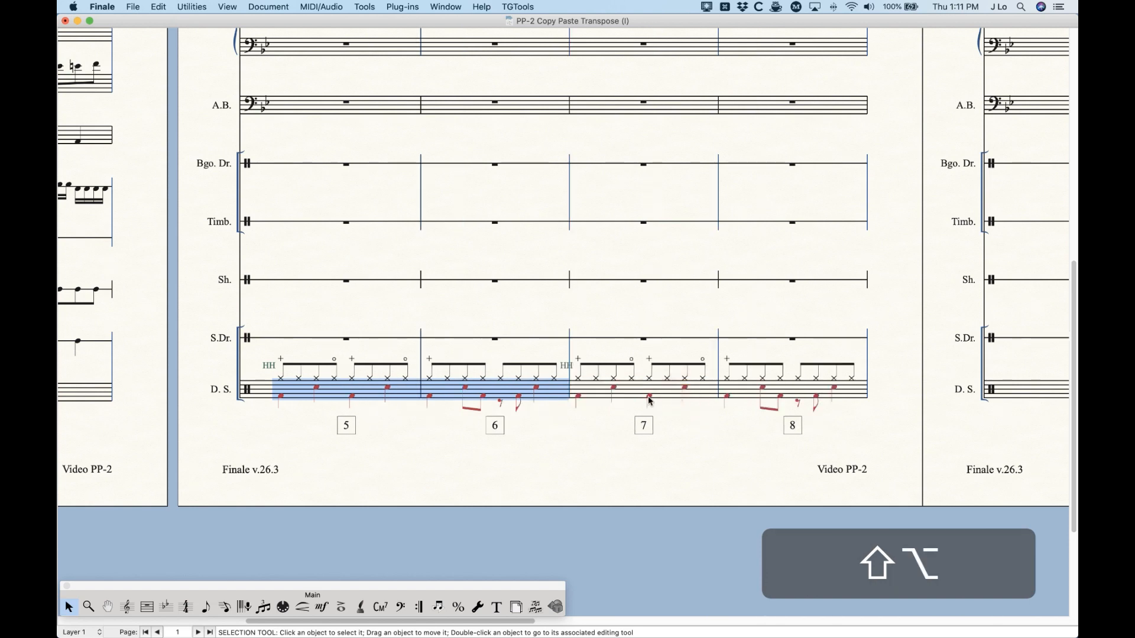
click(568, 367)
key(BackSpace)
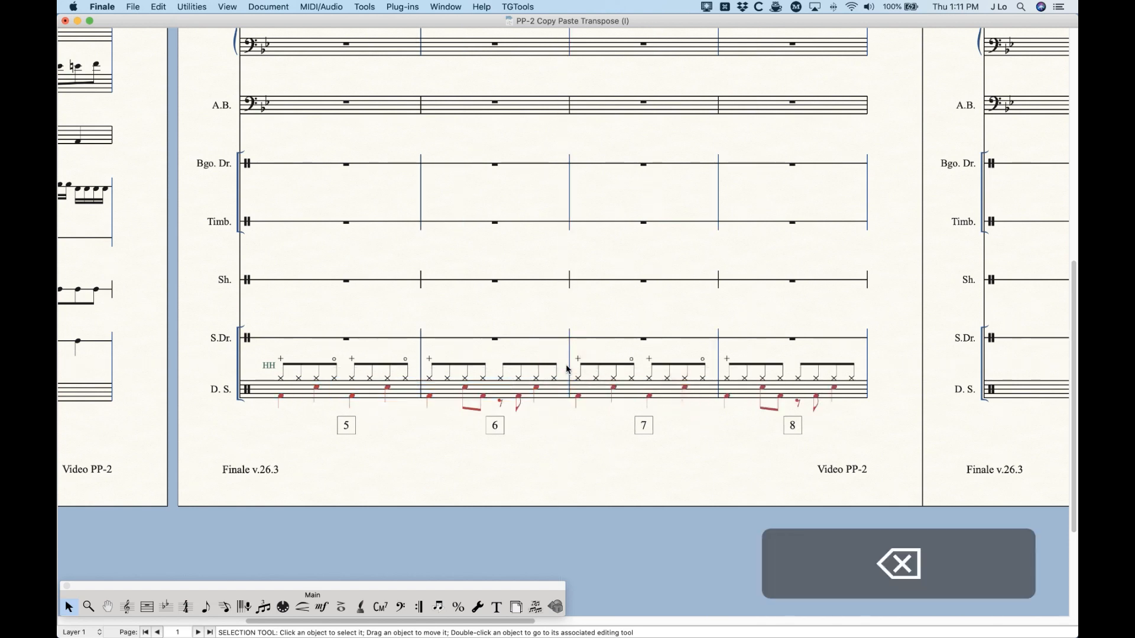
Try copying the Bongo Drums part in measures 1–4 onto the Timbales staff, and undo the copy
scroll(567, 370, left, 20)
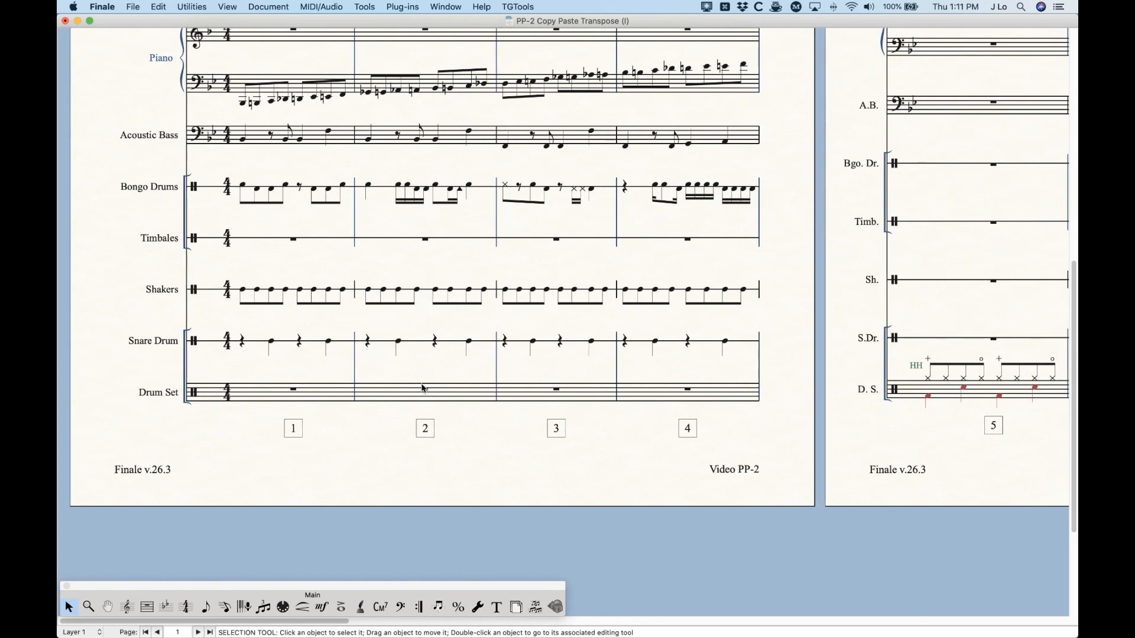
scroll(422, 388, up, 3)
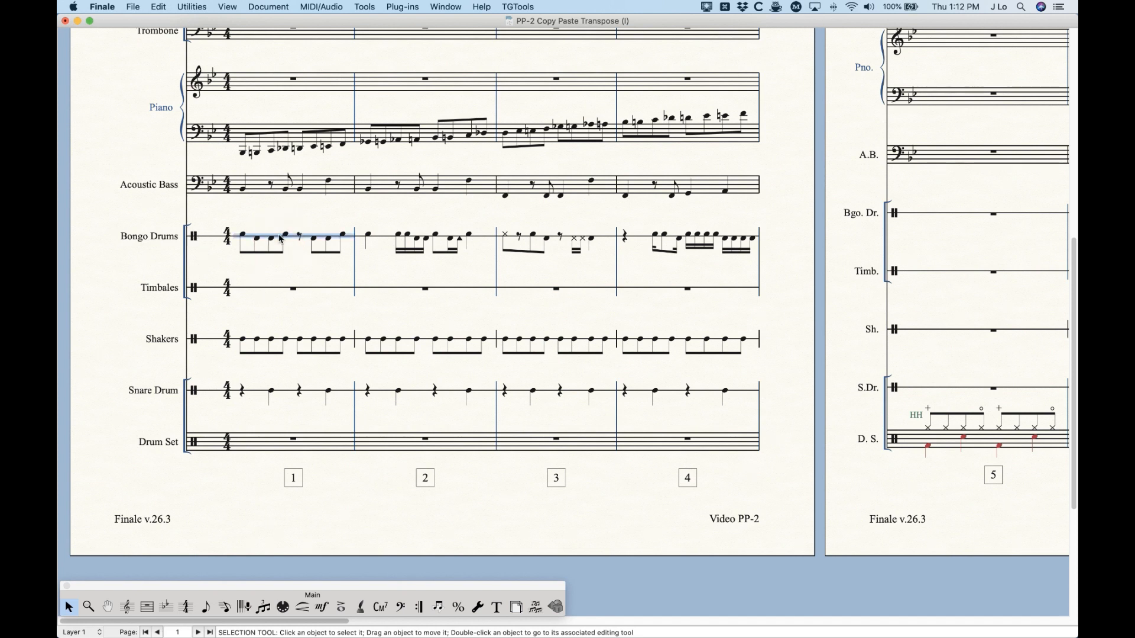
shift+click(685, 239)
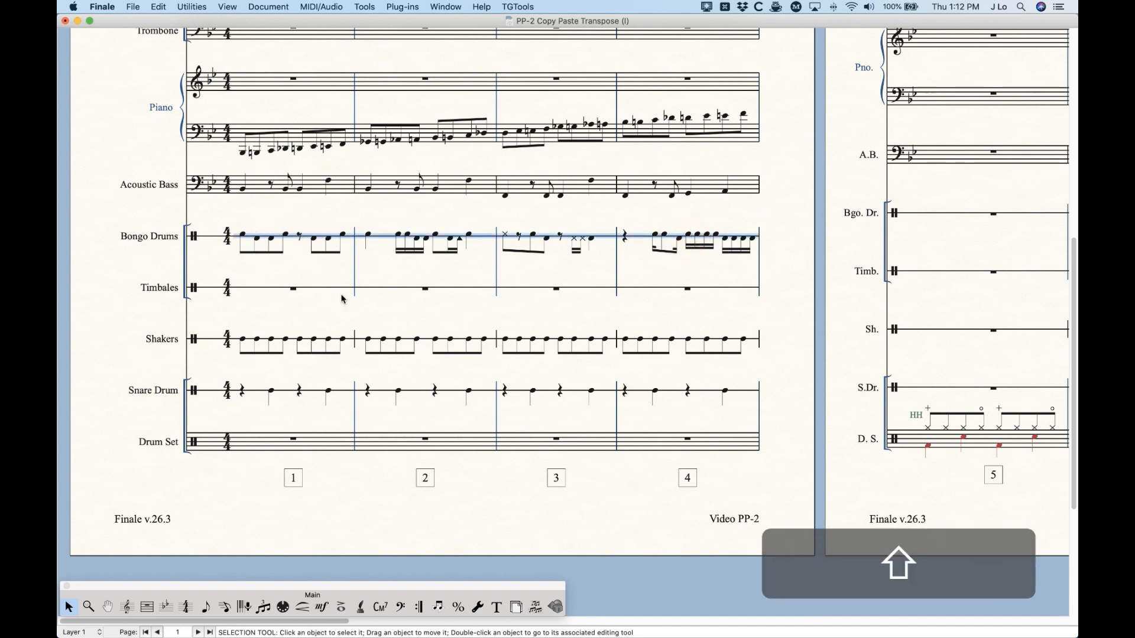
alt+click(265, 290)
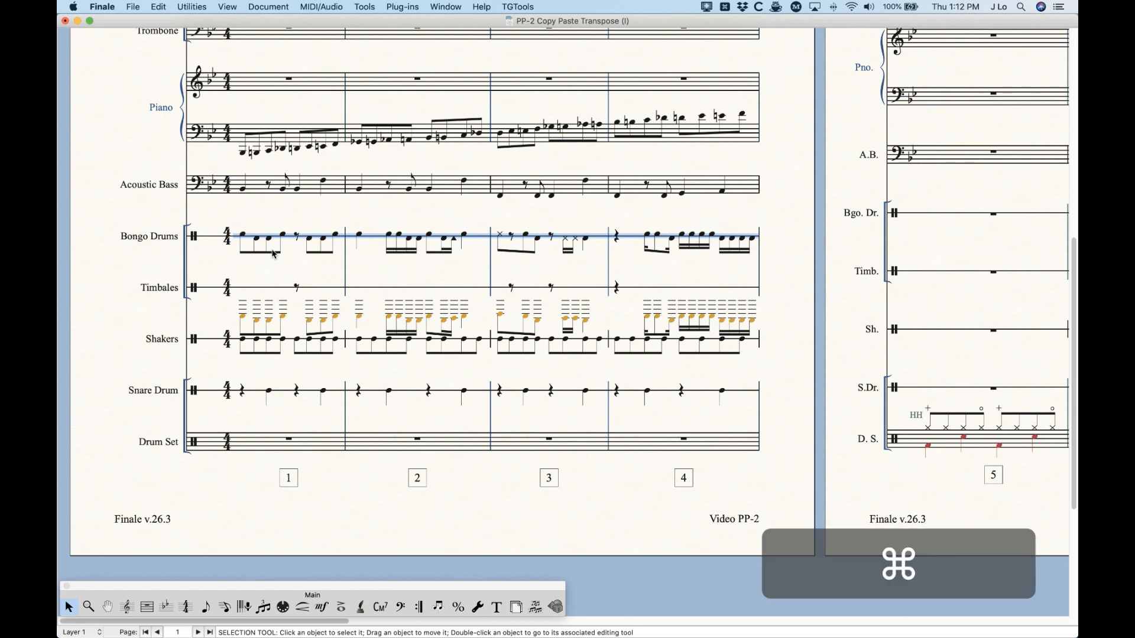
key(super+z)
Copy the Snare Drum part in measures 1–4 onto the Drum Set staff as a test, and undo it
click(290, 393)
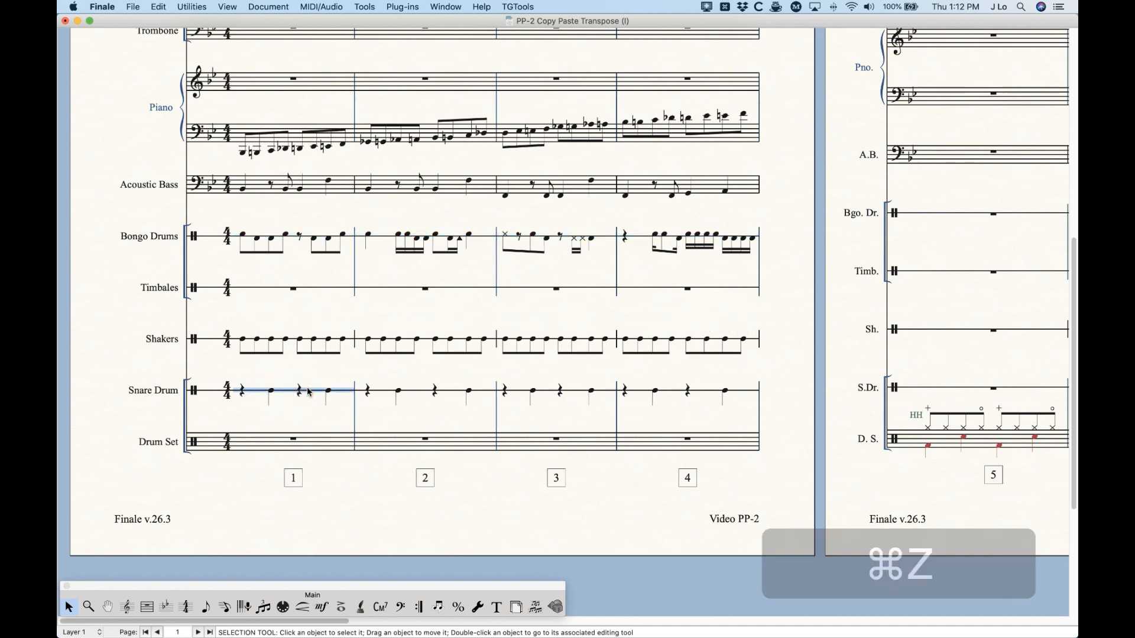
shift+click(698, 395)
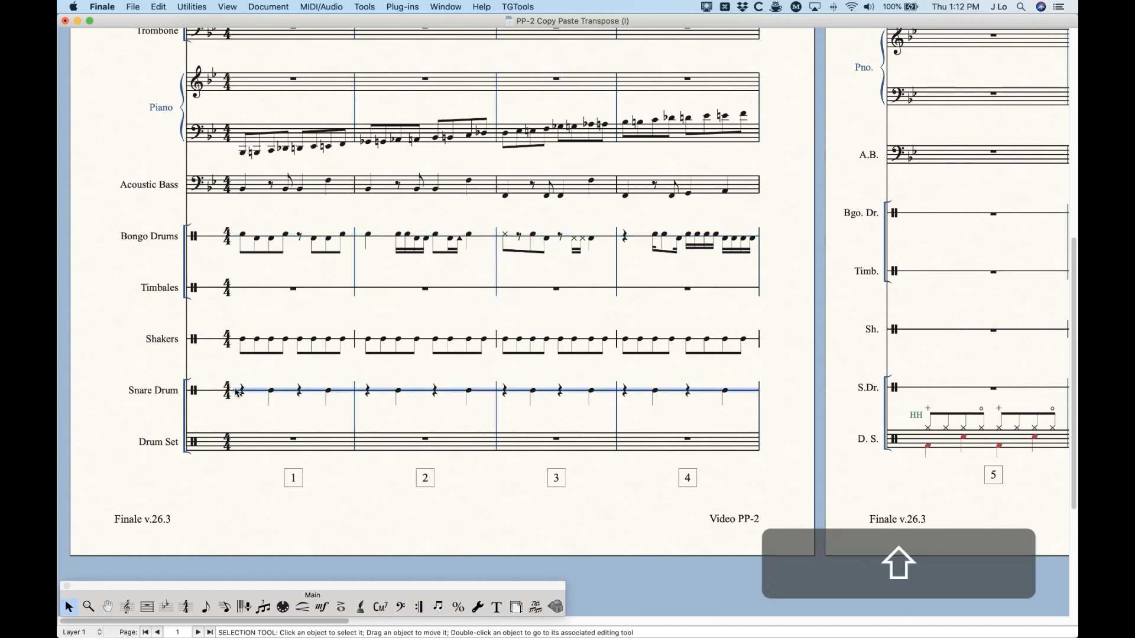
alt+click(292, 458)
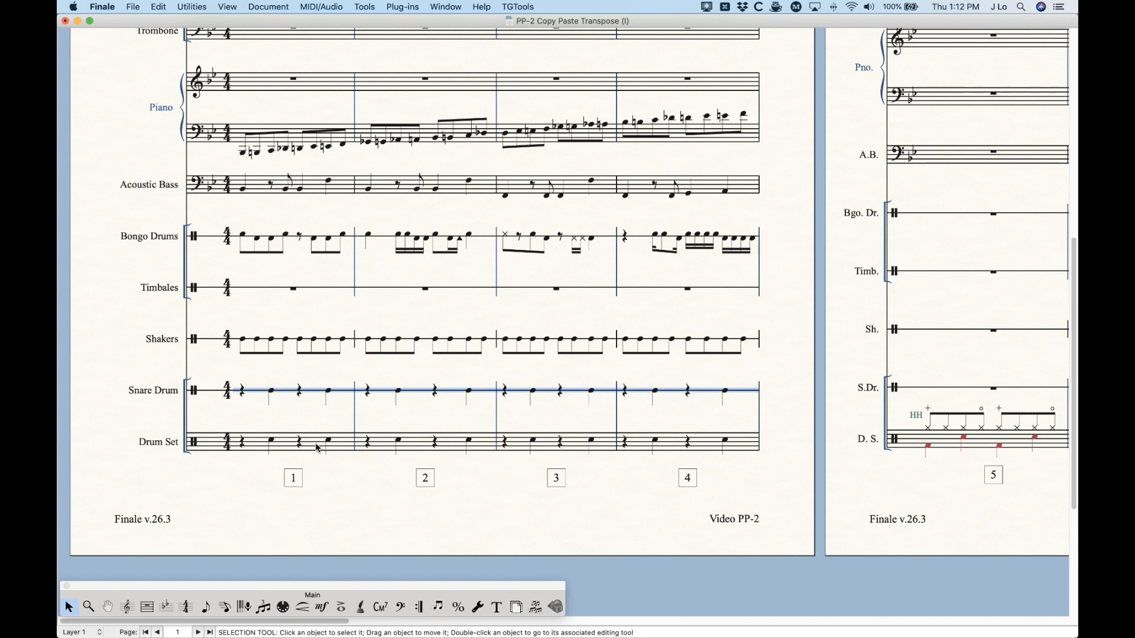
key(super+z)
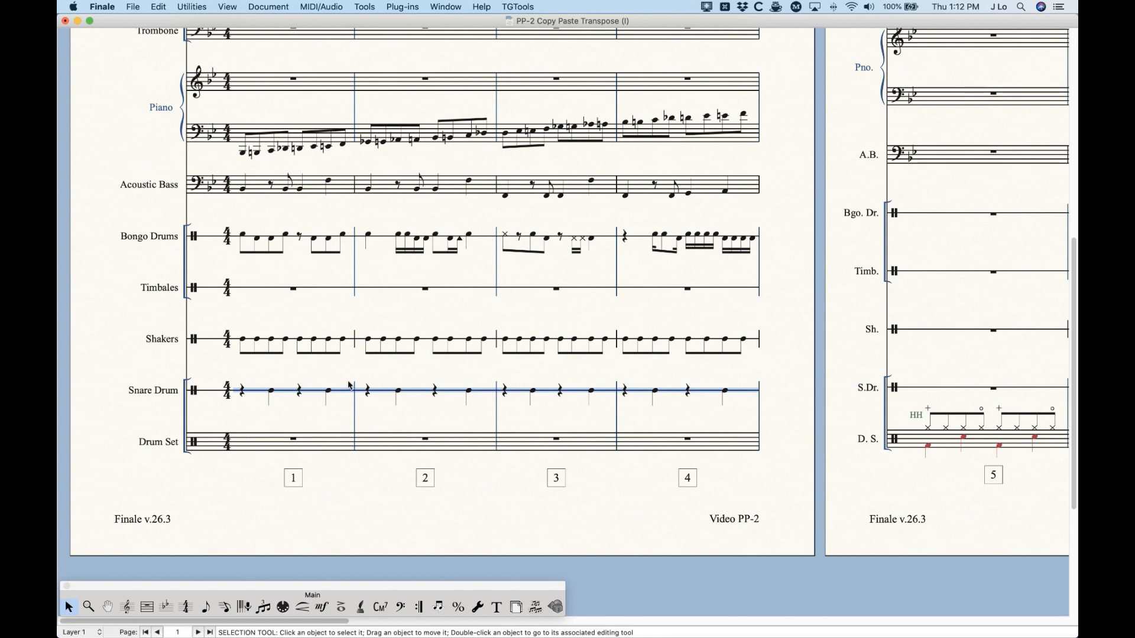
Examine the Snare Drum staff's Basic Orch Perc 1-line percussion layout in the ScoreManager, checking its Snare Drum note type
key(super+k)
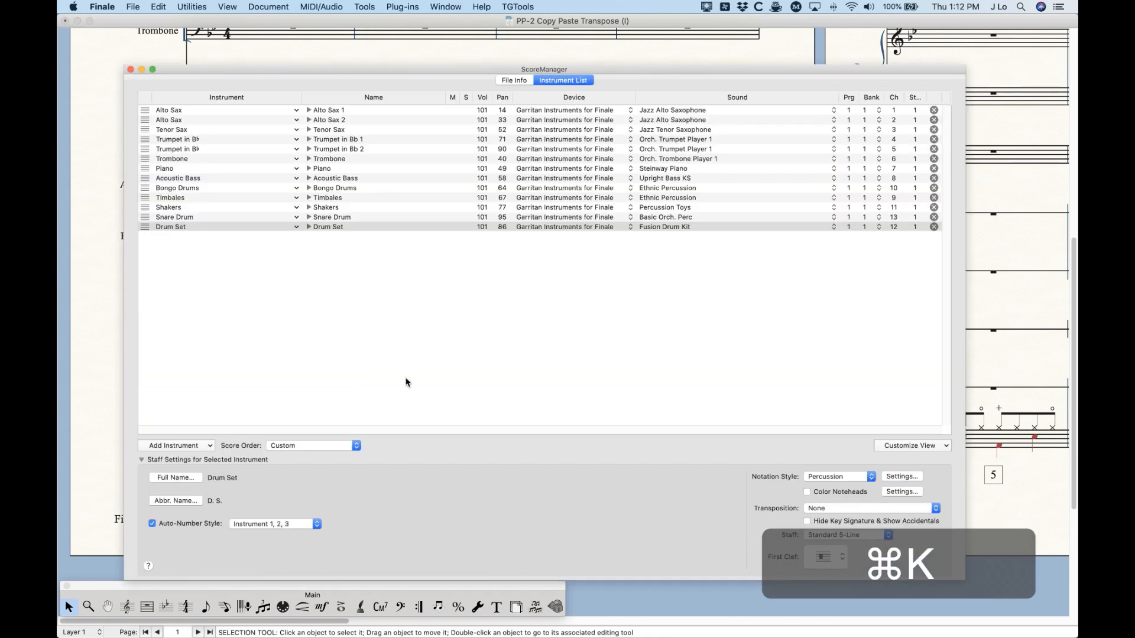
click(154, 217)
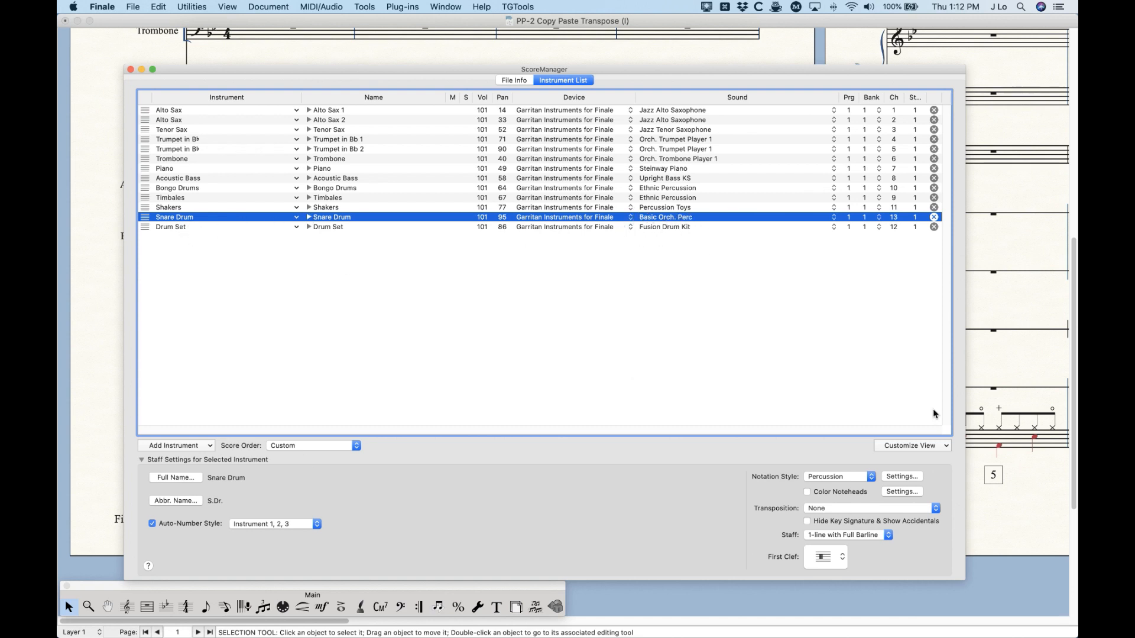
click(902, 476)
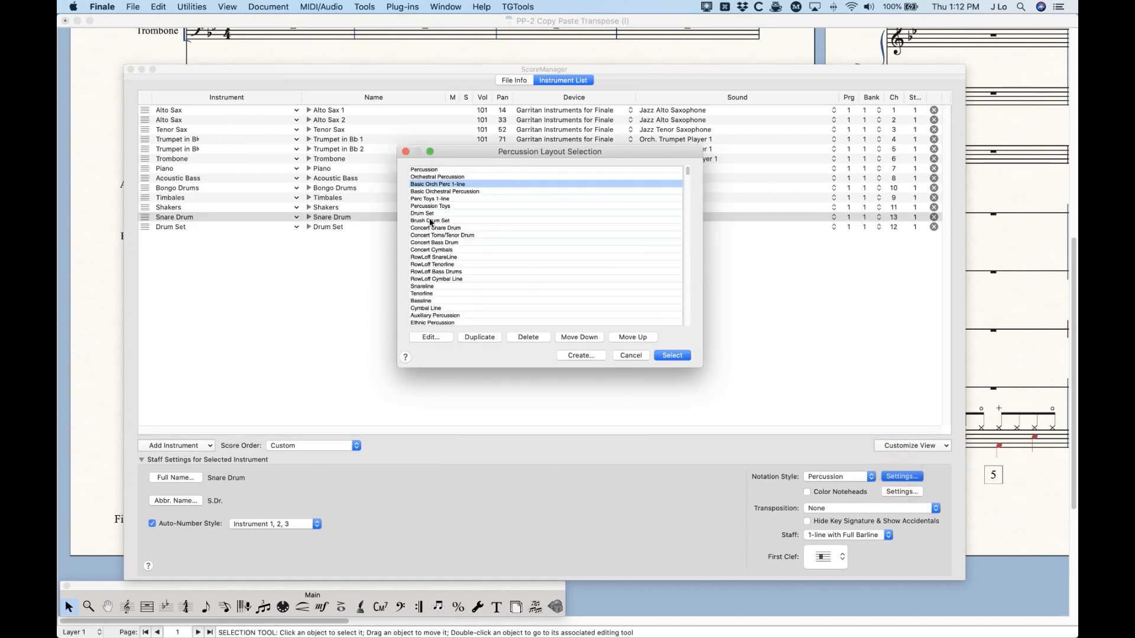
click(434, 338)
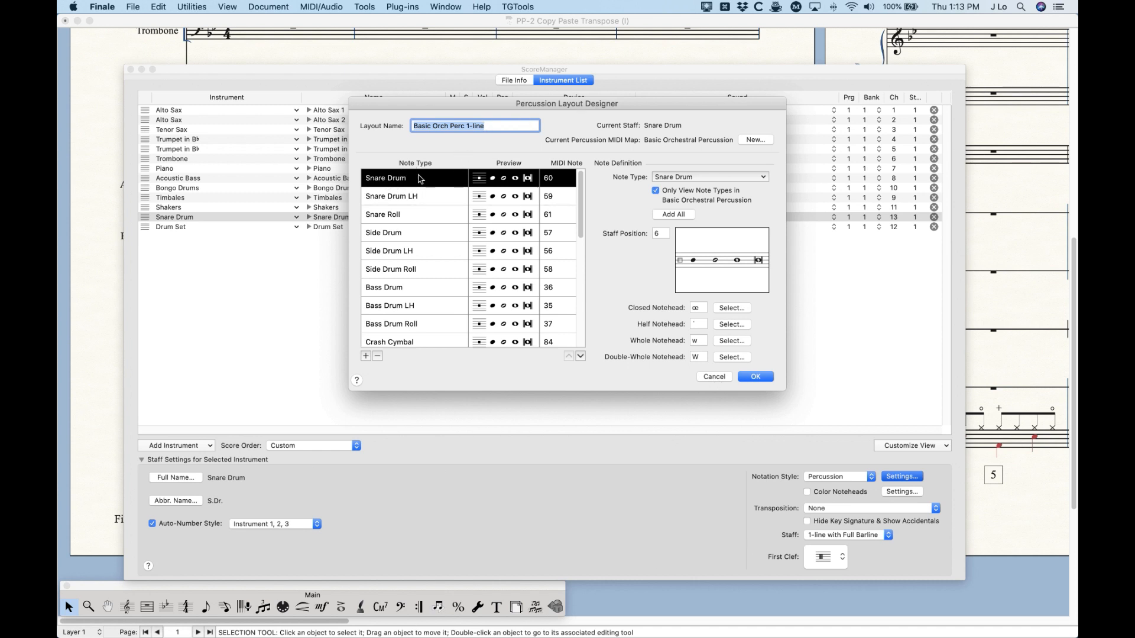
click(713, 378)
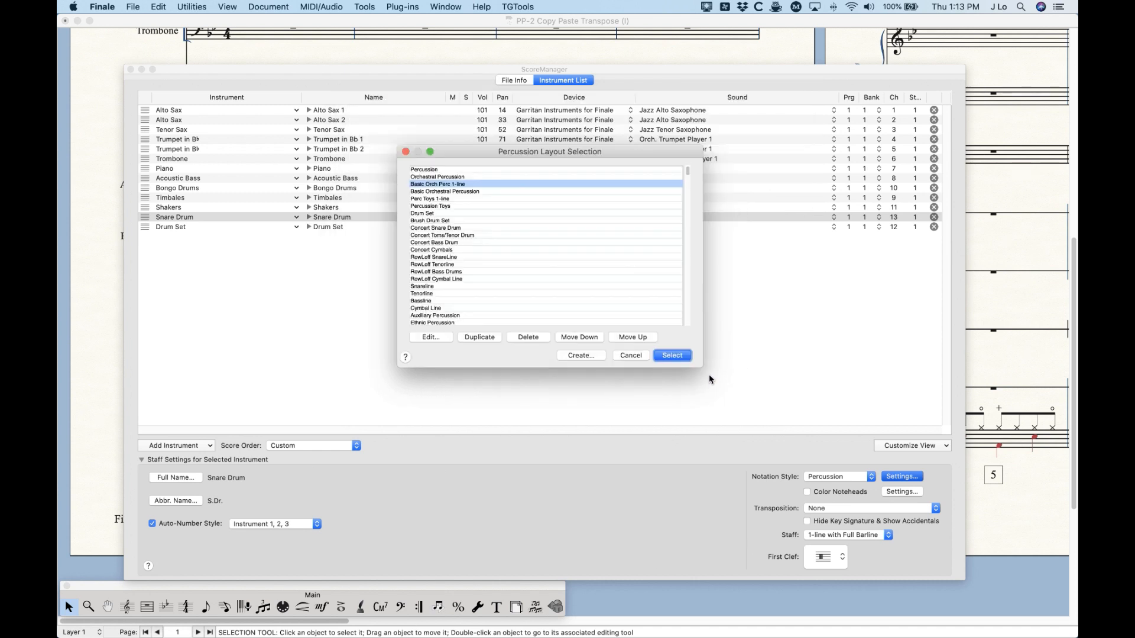
click(630, 357)
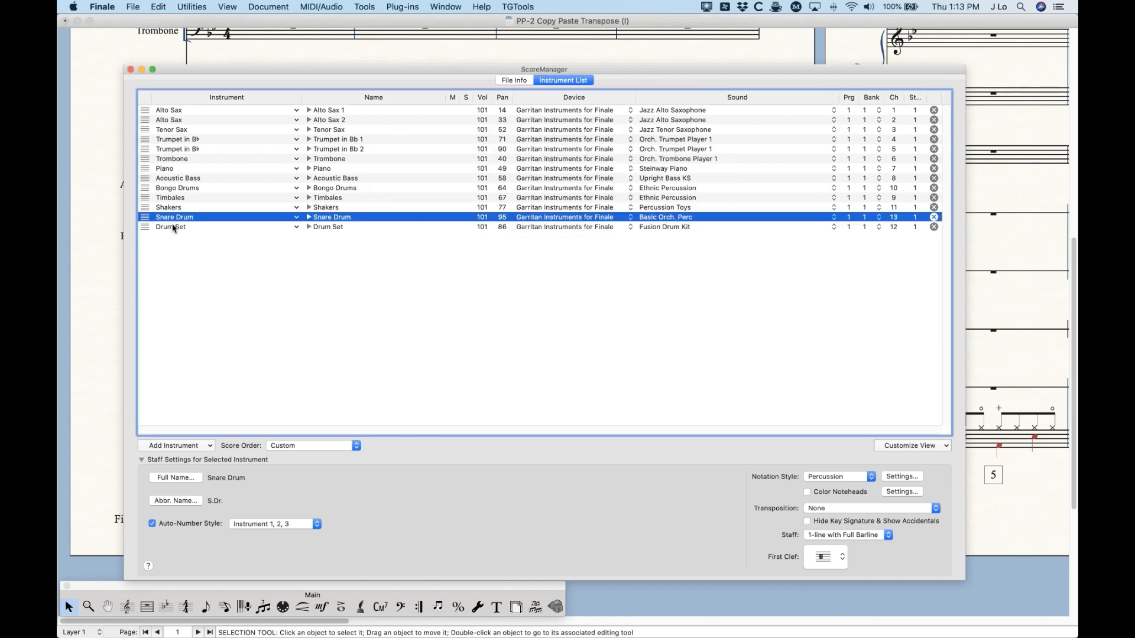
Examine the Snare Drum note type in the Drum Set staff's percussion layout, and close the ScoreManager
click(172, 228)
click(802, 381)
click(901, 476)
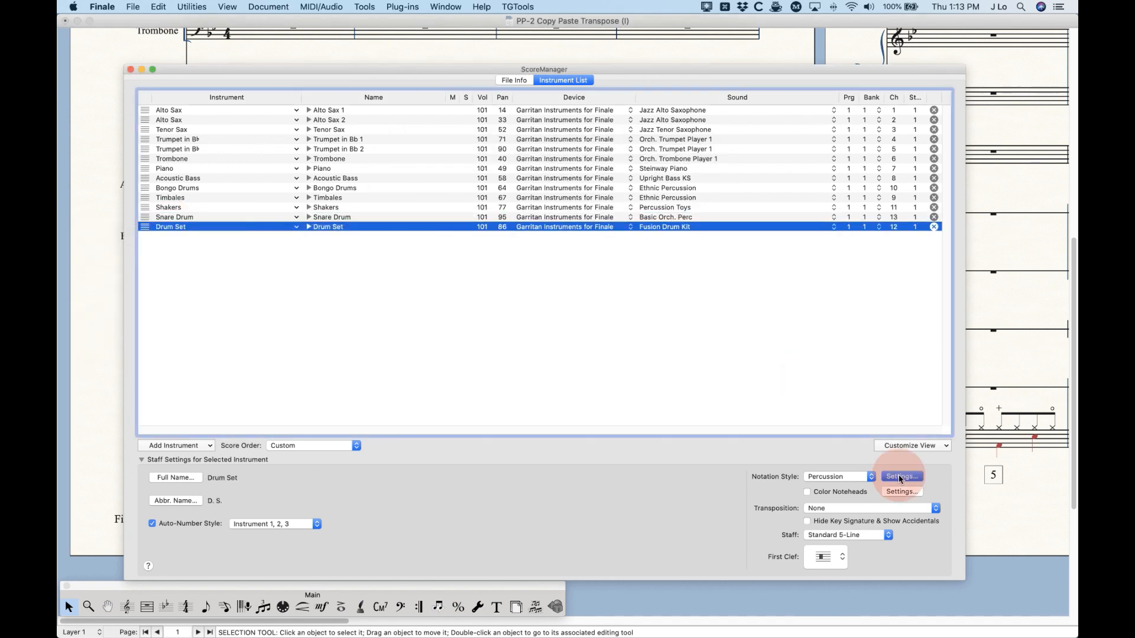
click(426, 335)
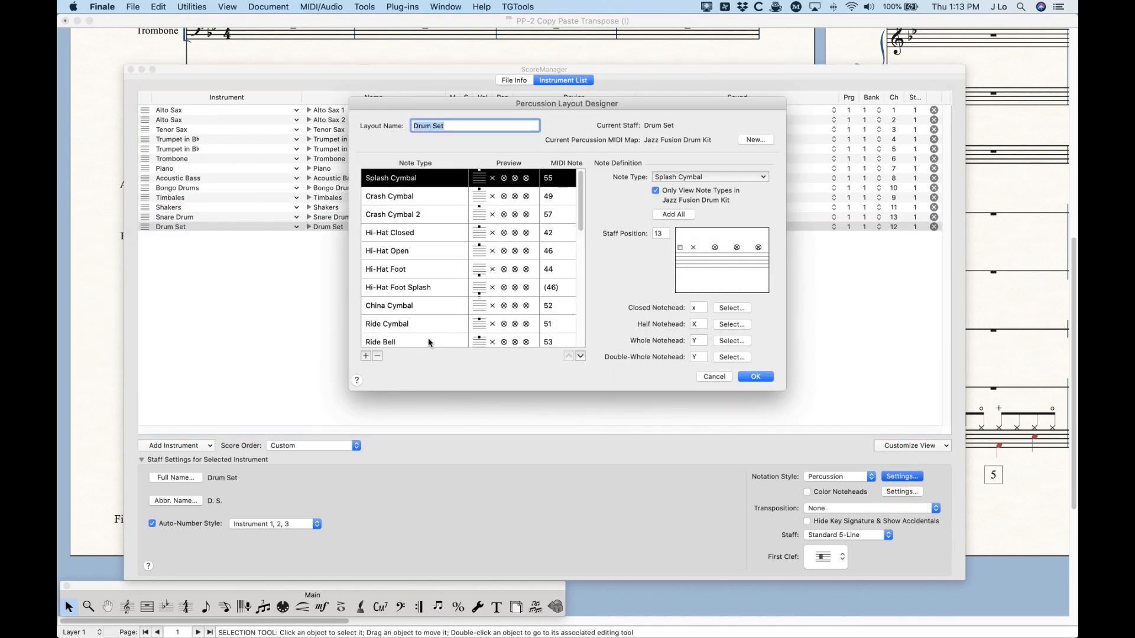
scroll(430, 263, down, 3)
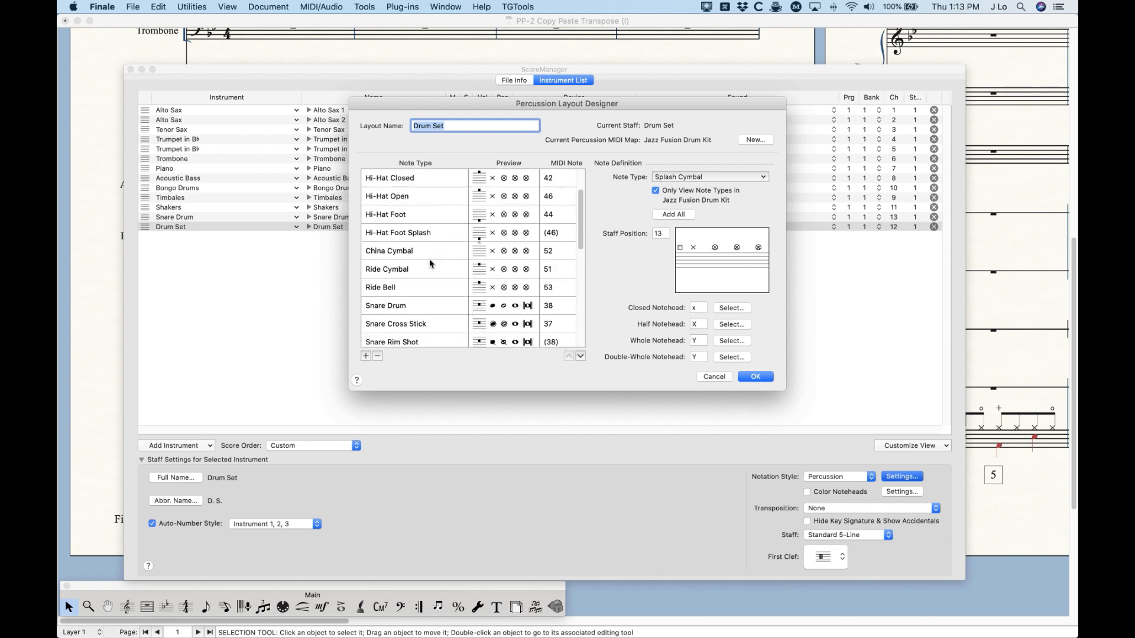
click(395, 300)
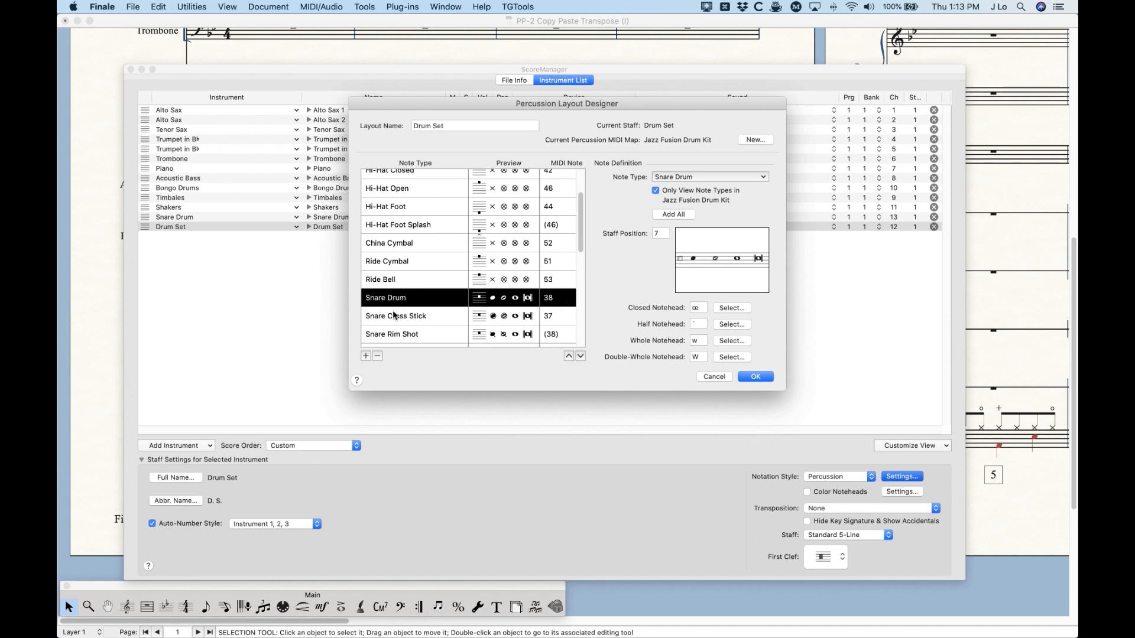
click(686, 178)
mouse_move(689, 191)
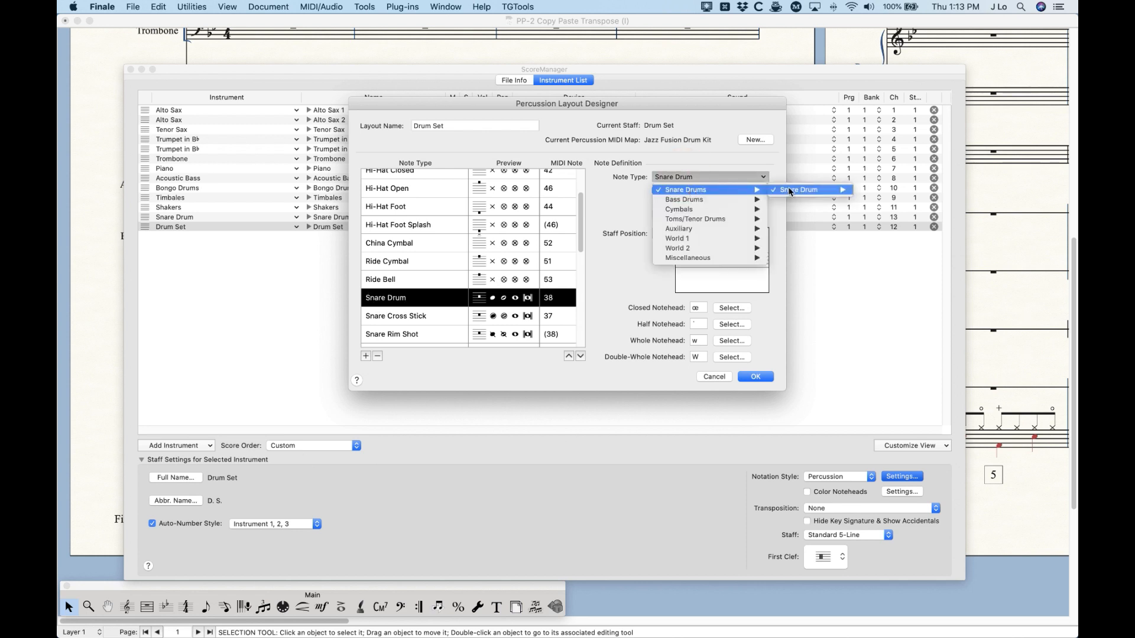
mouse_move(791, 190)
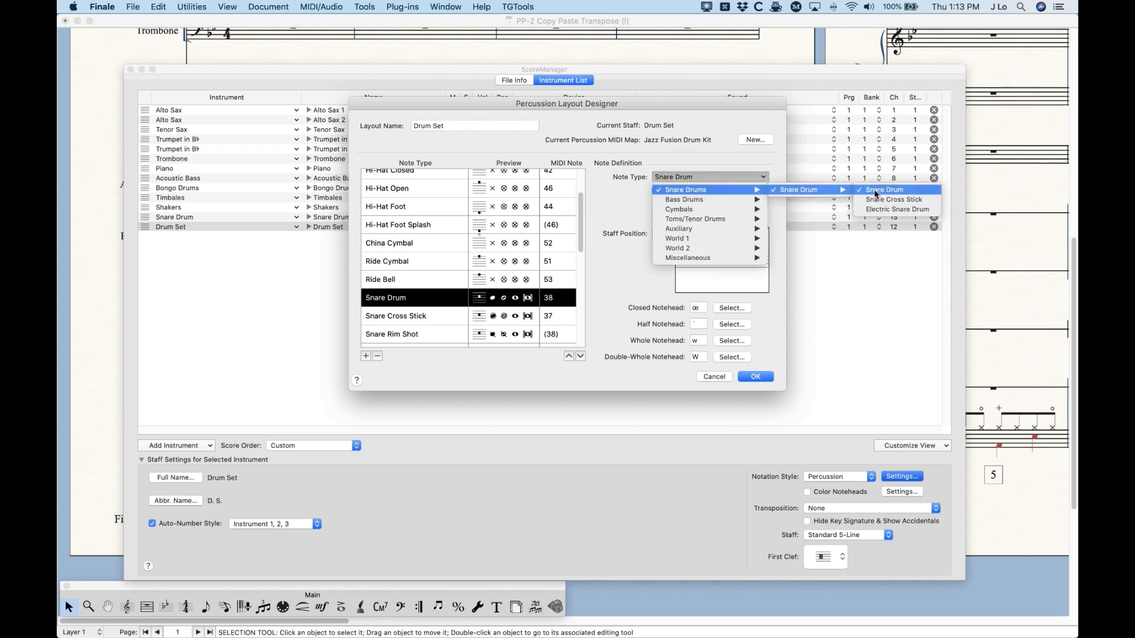
click(714, 160)
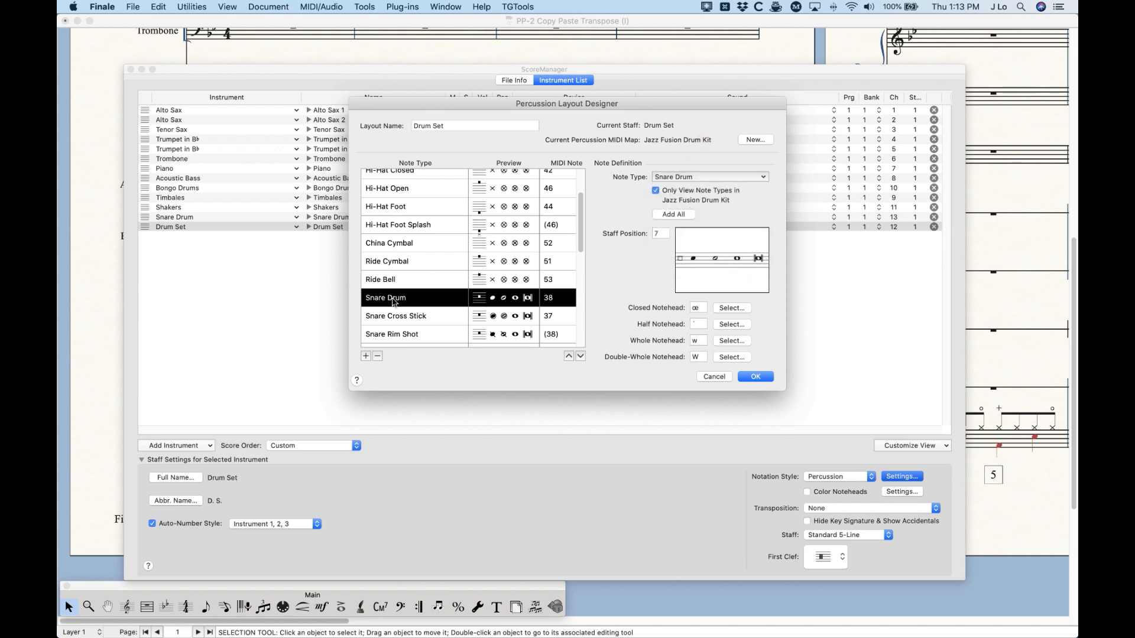
click(756, 376)
click(633, 355)
click(131, 70)
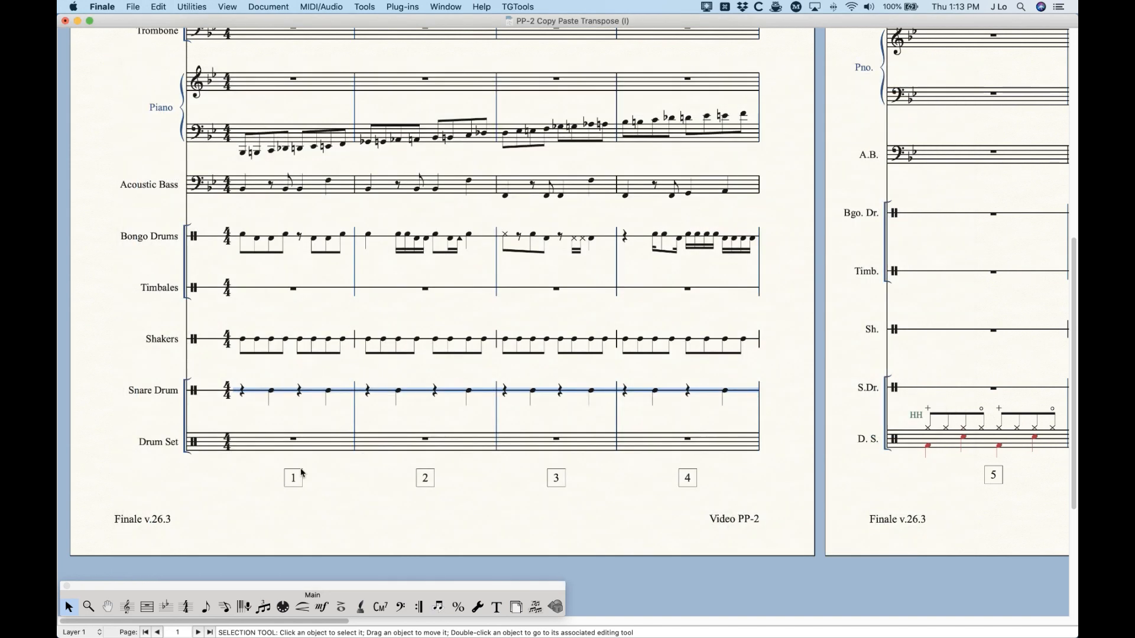
Repeat the test copy of the Snare Drum measures 1–4 onto the Drum Set staff, undo it and clear the selection
alt+click(284, 442)
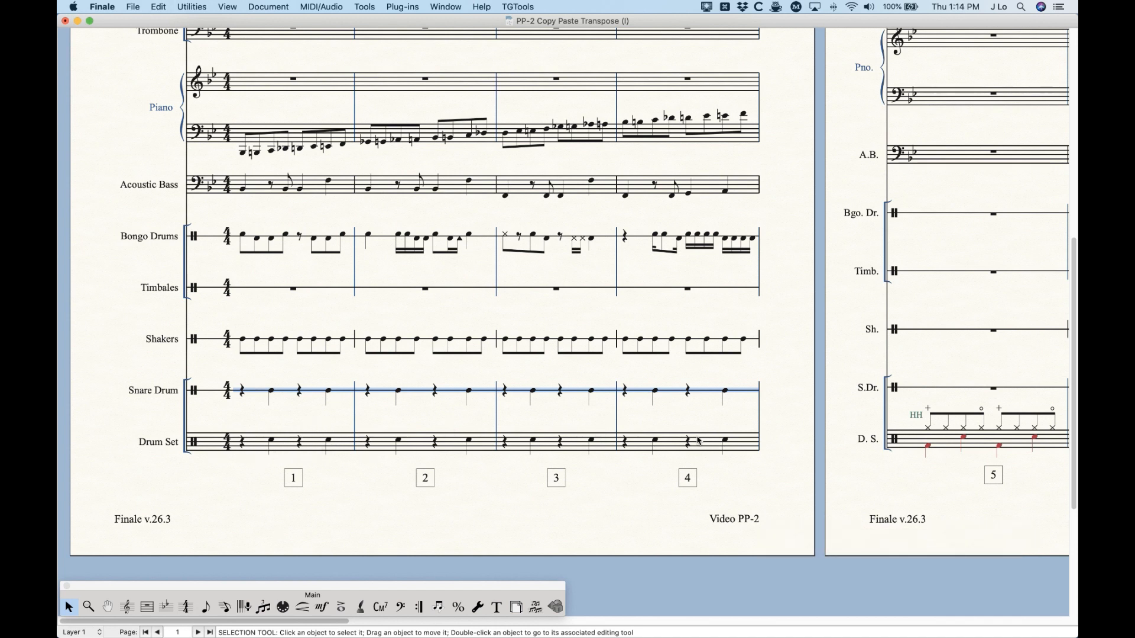
key(super+z)
click(321, 226)
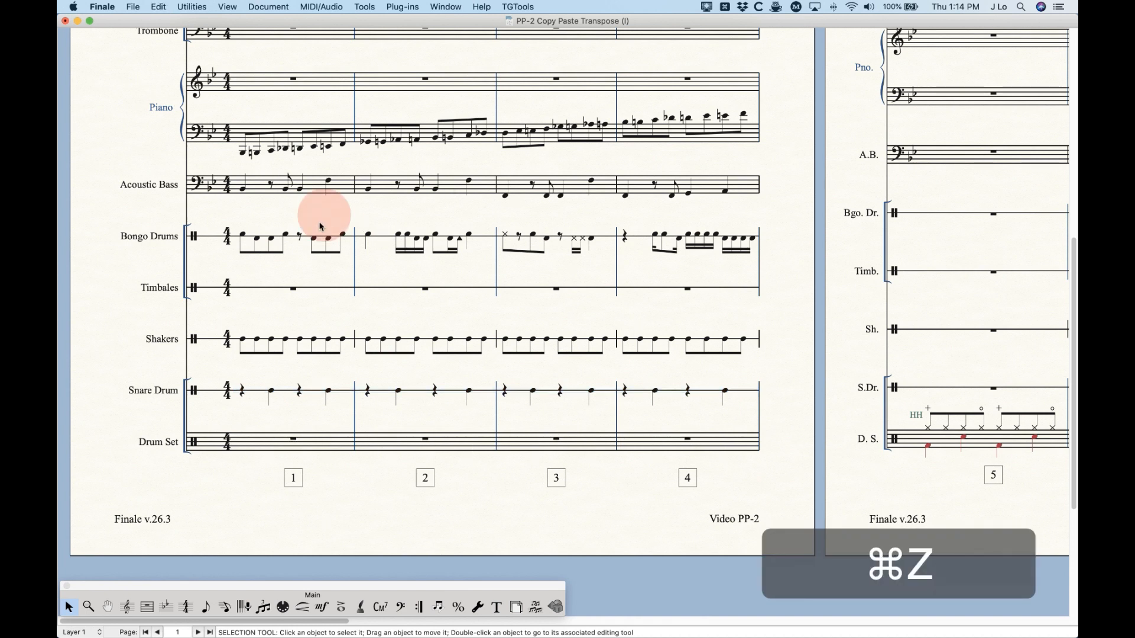
Copy the Bongo Drums part in measures 1–4 onto the Timbales staff as a test, and undo it
click(313, 239)
shift+click(670, 239)
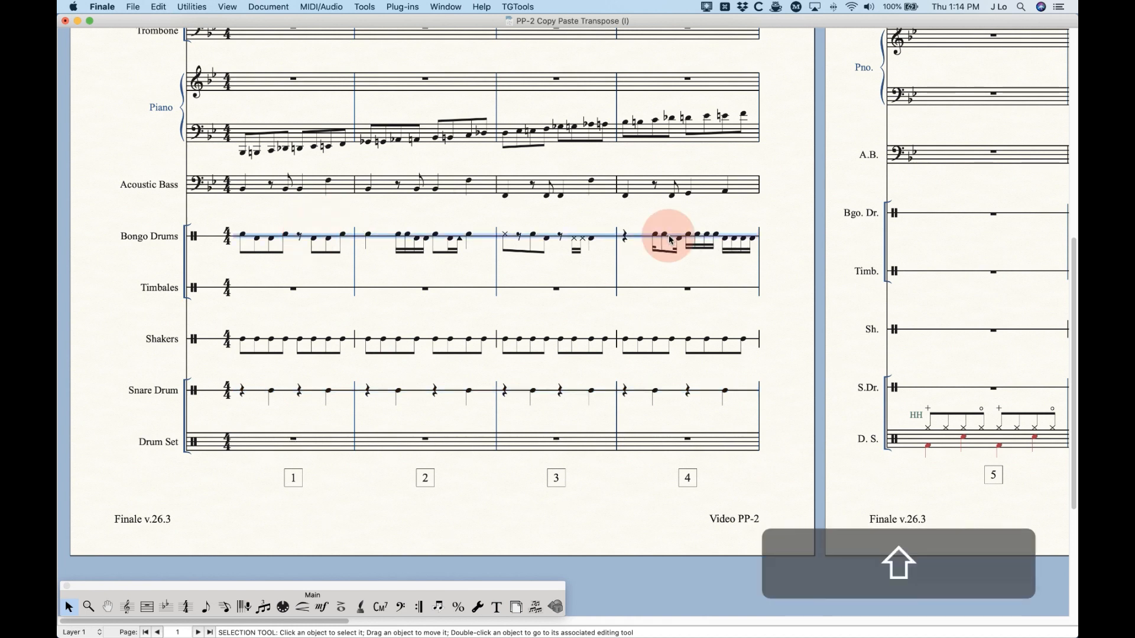
alt+click(263, 290)
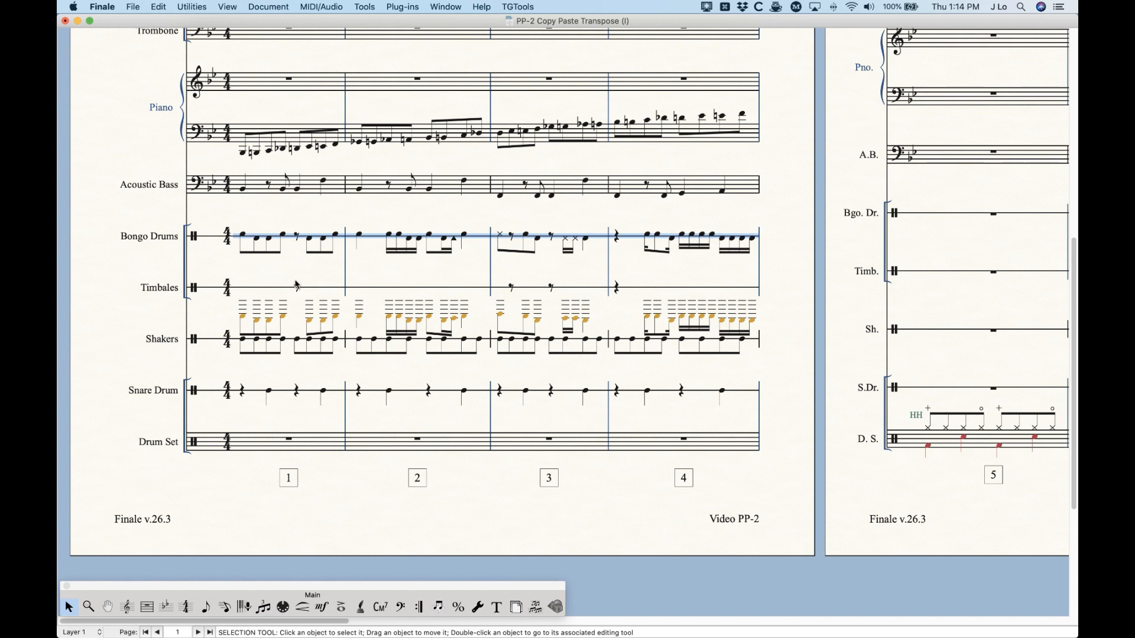
key(super+z)
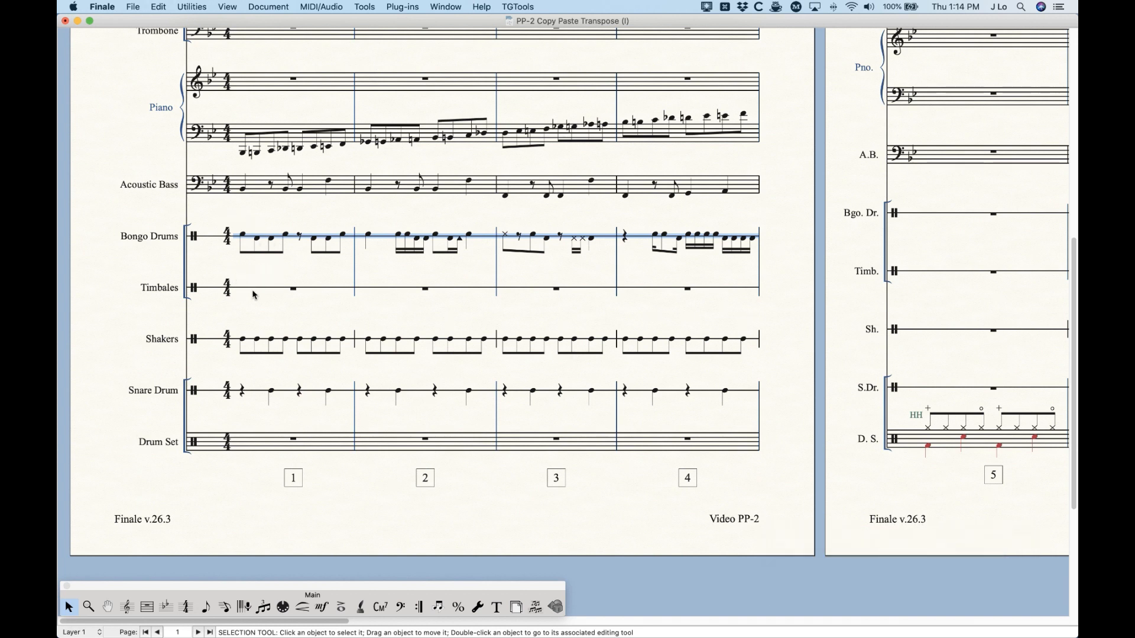
Copy the Acoustic Bass part in measures 1–4 onto the Drum Set staff as a test
scroll(254, 295, right, 1)
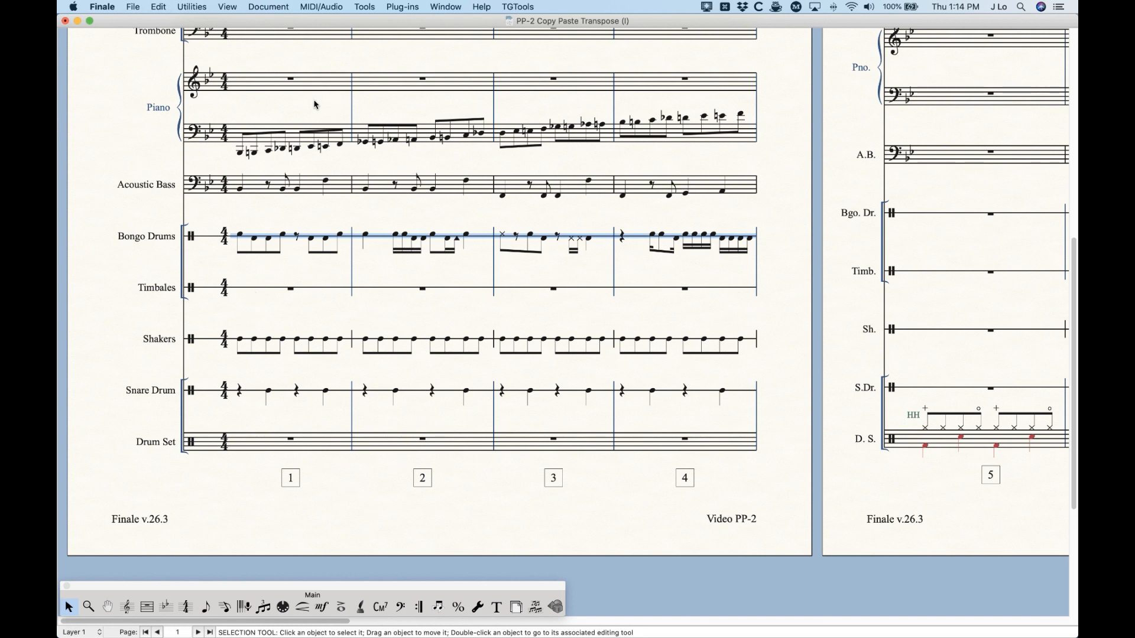
click(304, 186)
shift+click(672, 183)
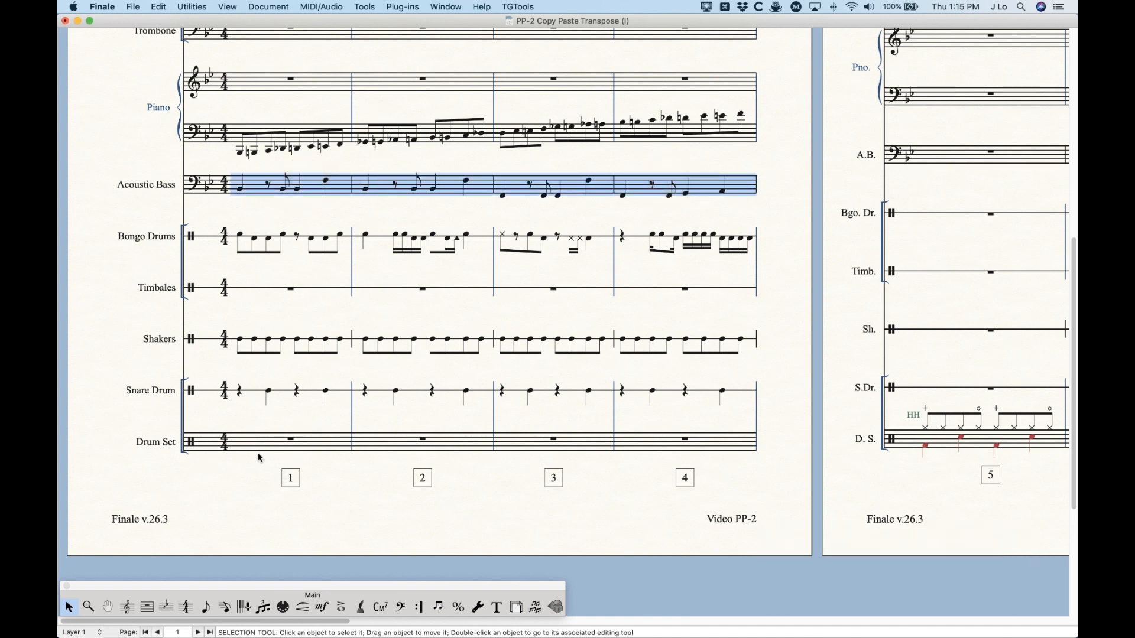
alt+click(280, 448)
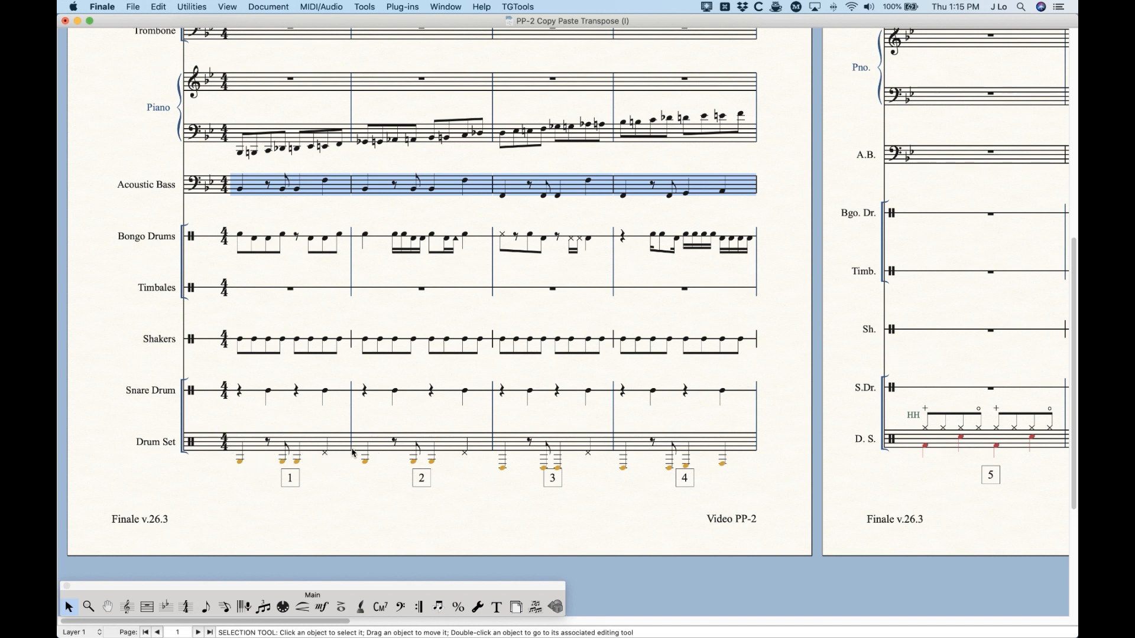
Examine the Percussion Editing preferences for pasting between percussion and pitched staves, and undo the test copy of the Acoustic Bass part
click(110, 6)
click(115, 40)
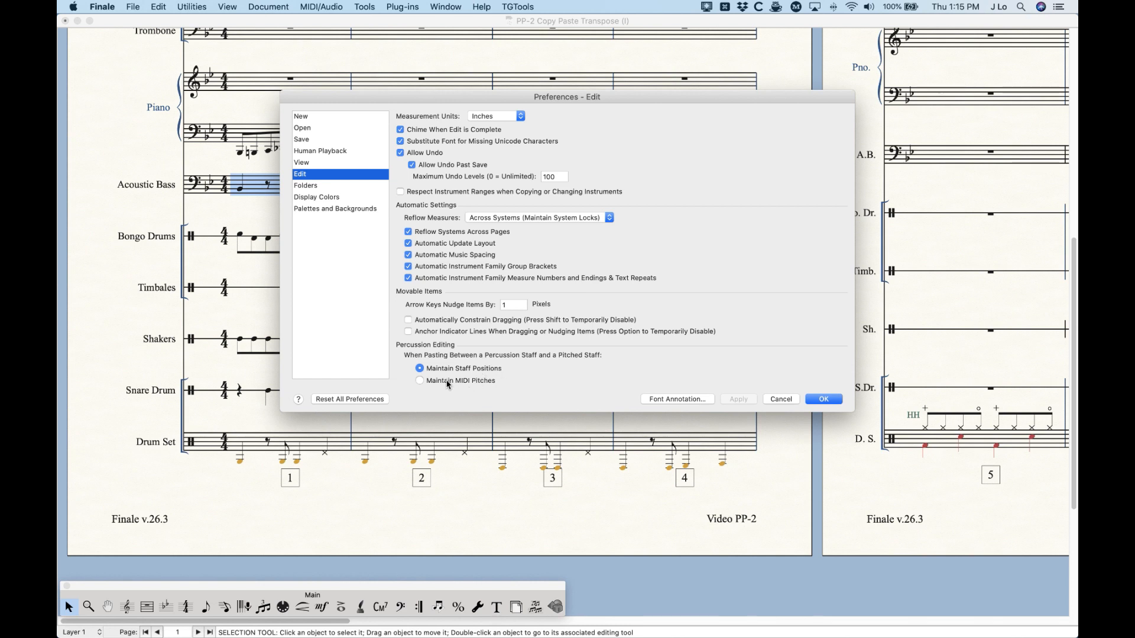
drag(450, 99, 486, 67)
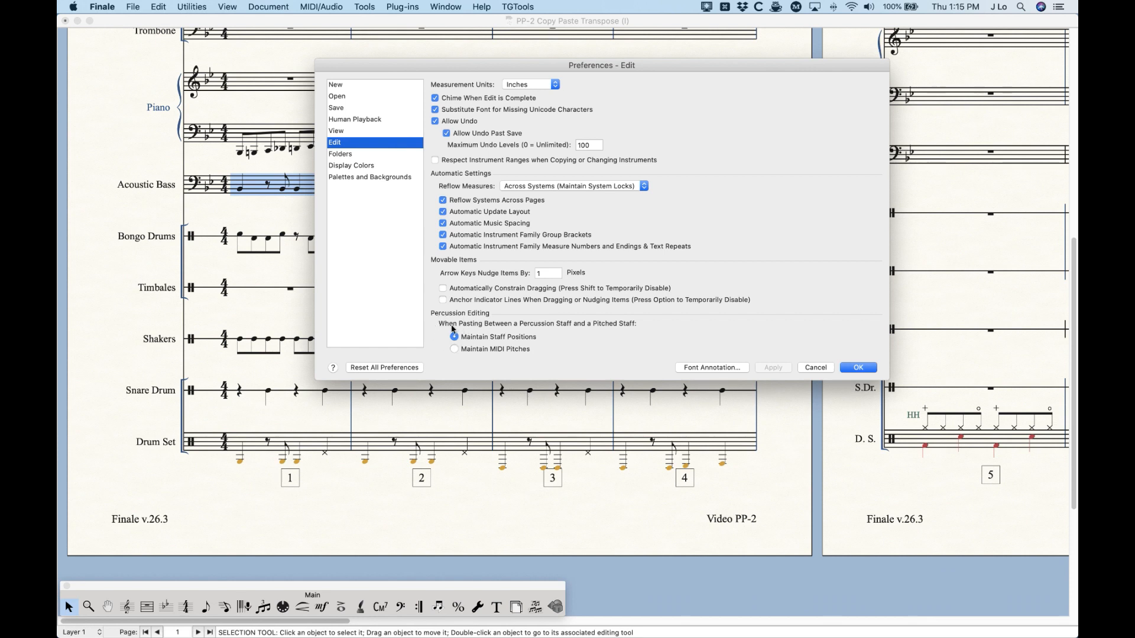
click(857, 368)
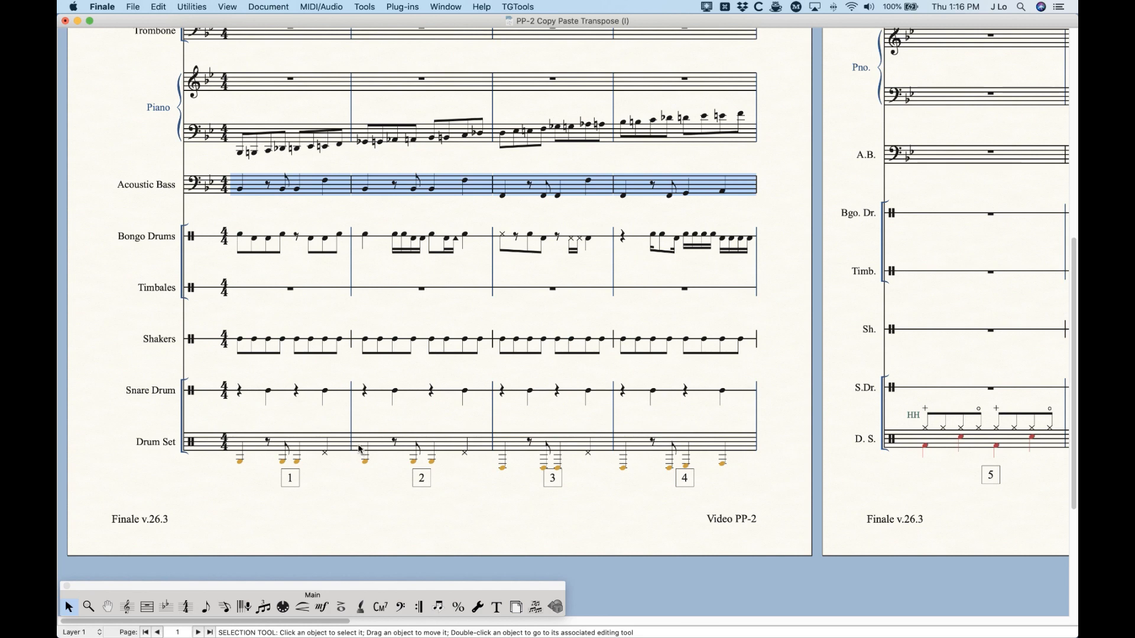
key(super+z)
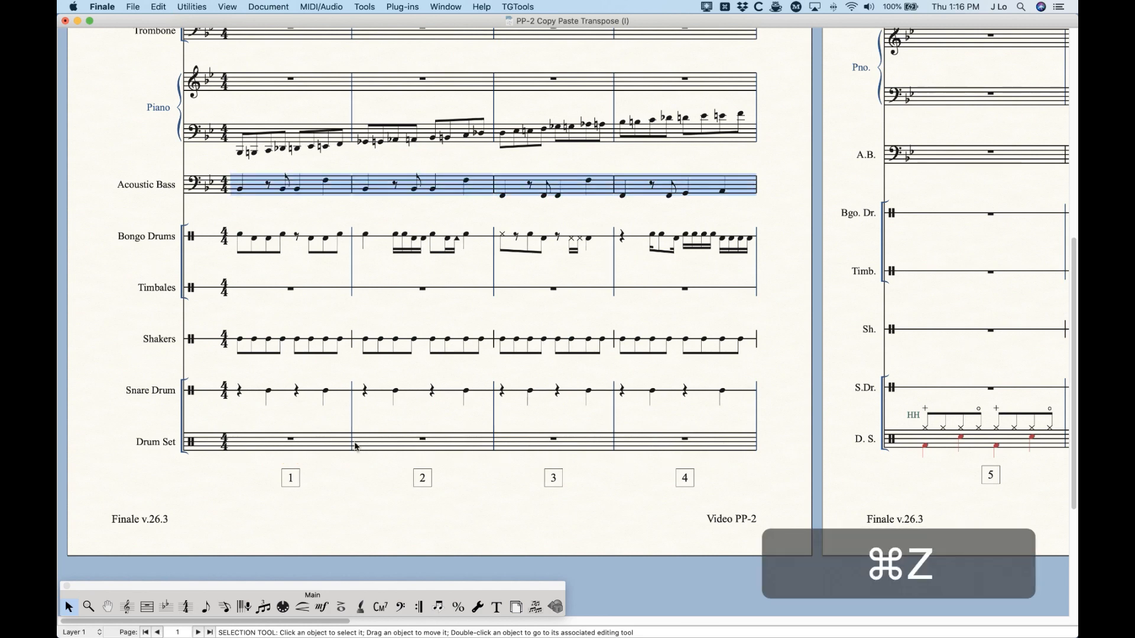
Copy the Drum Set part in measures 5–8 onto the Piano's bass clef staff as a test
scroll(355, 446, right, 10)
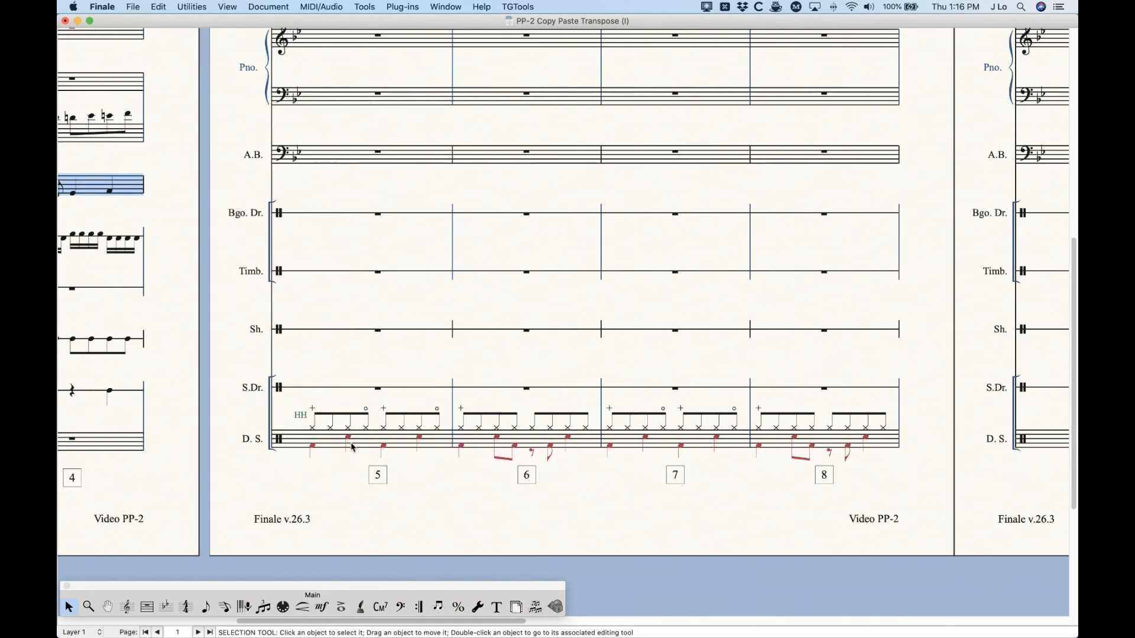
scroll(351, 448, right, 2)
click(331, 443)
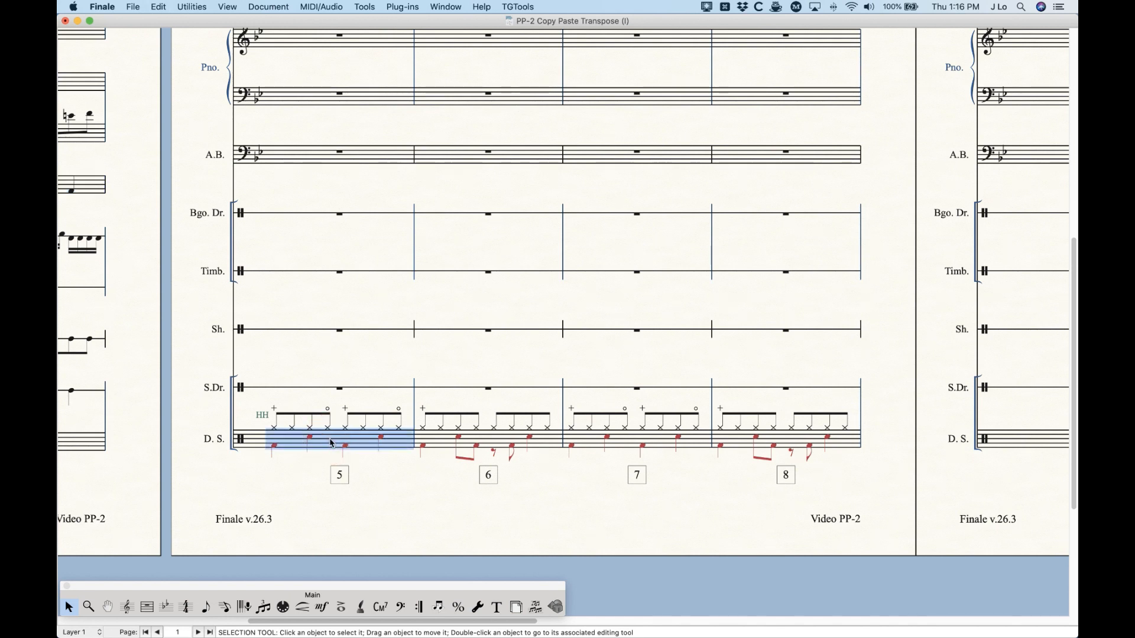
shift+click(758, 452)
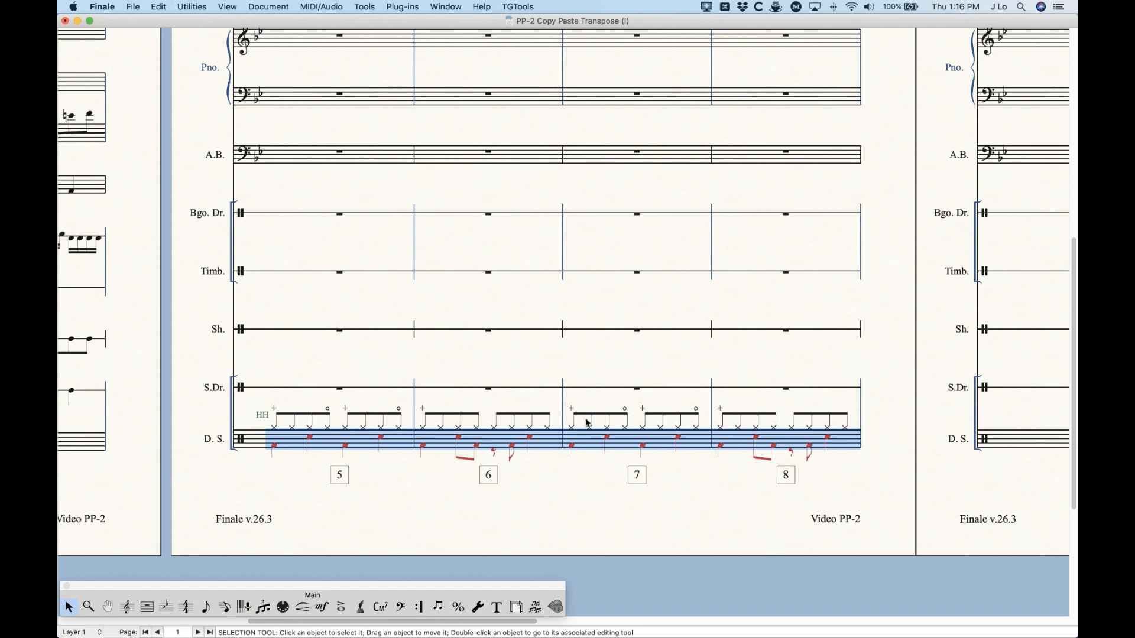
scroll(584, 424, up, 1)
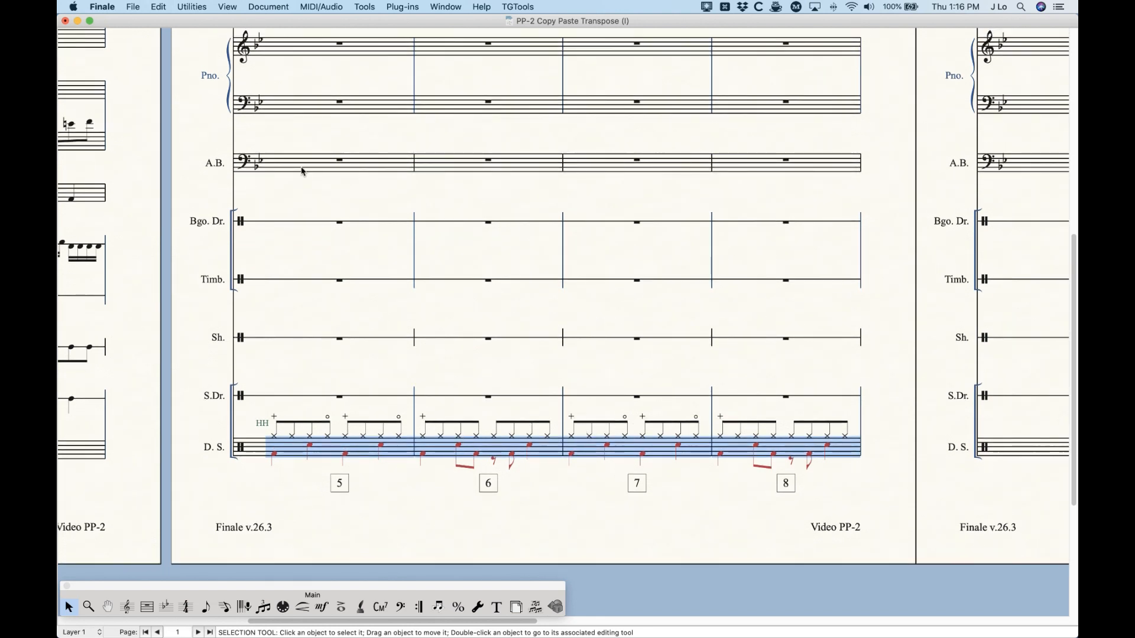
alt+click(300, 105)
scroll(369, 404, up, 1)
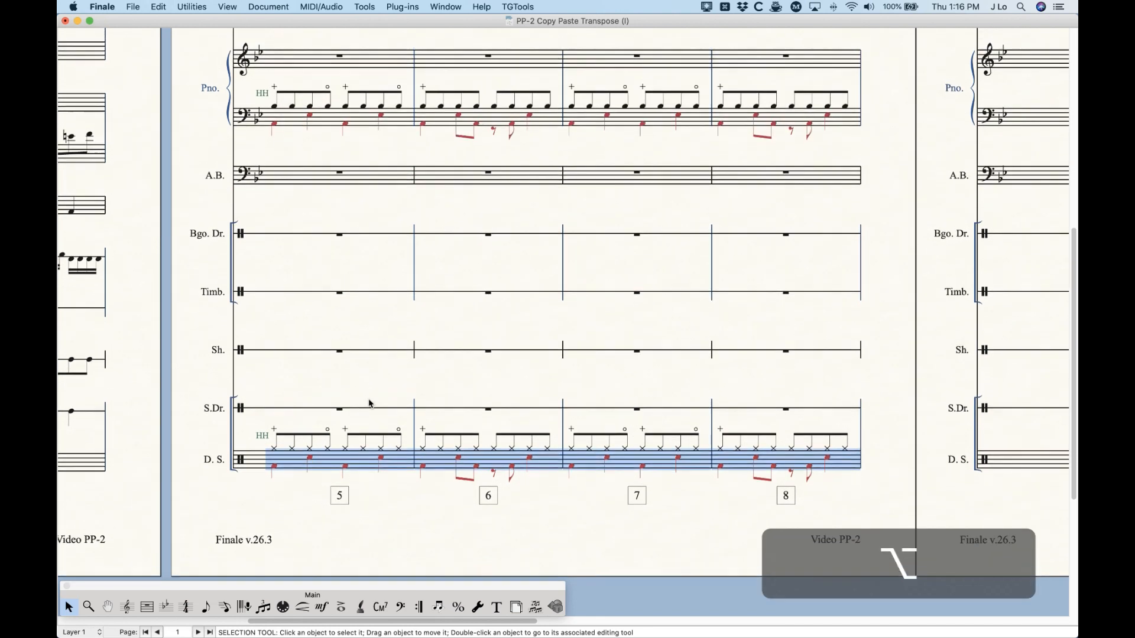
scroll(370, 402, up, 1)
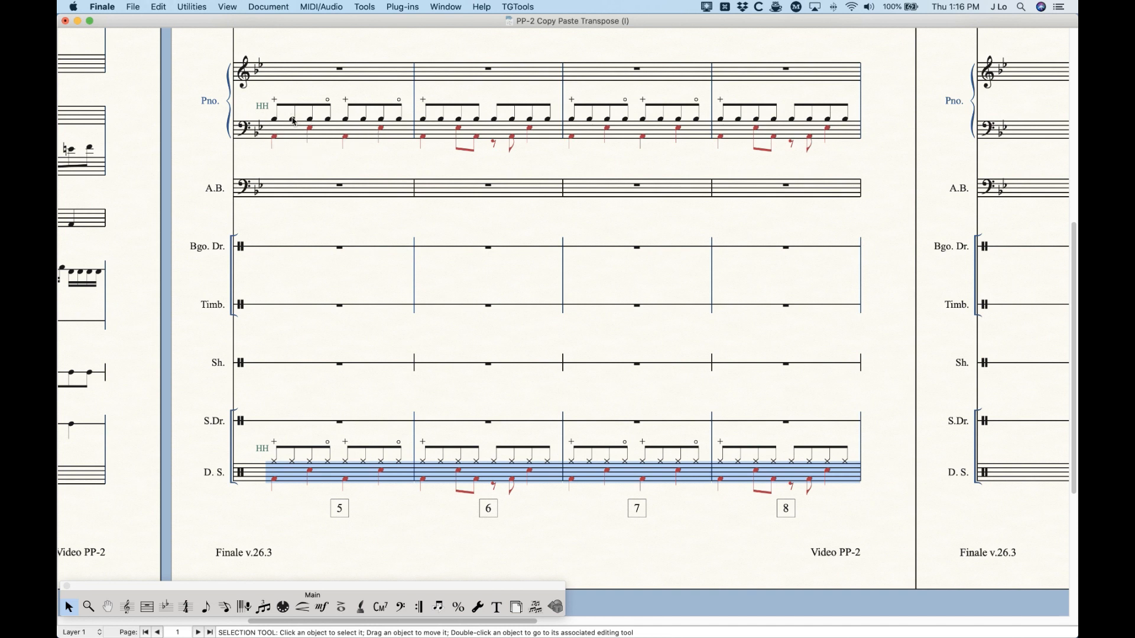
Change the noteheads in measures 5–8 of the Piano's bass clef staff to X noteheads
click(337, 134)
shift+click(790, 131)
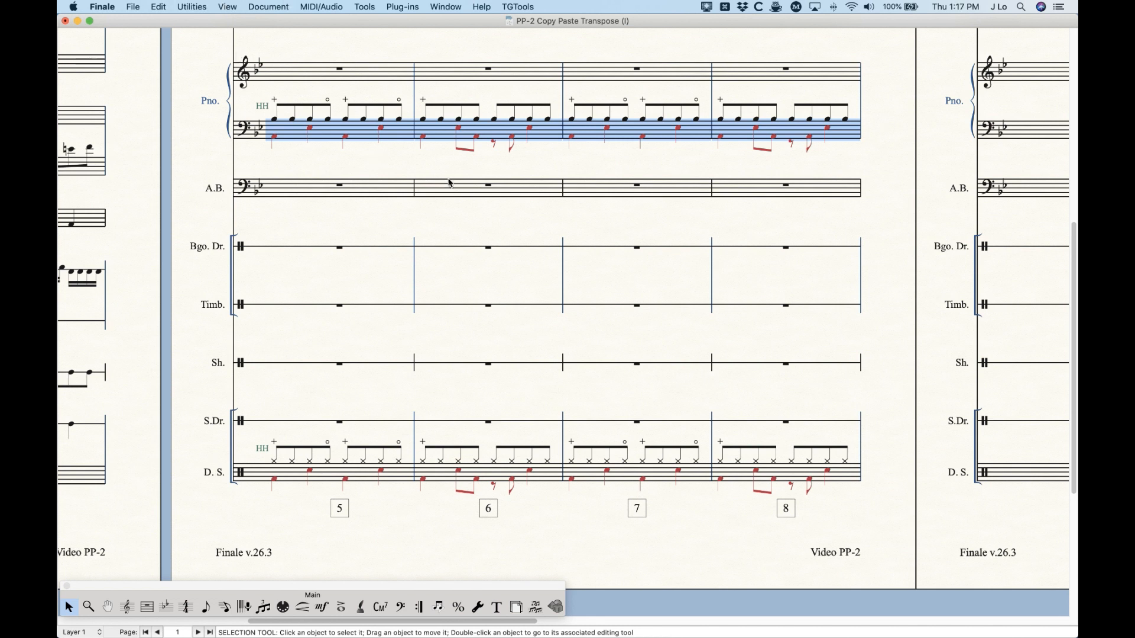
click(192, 6)
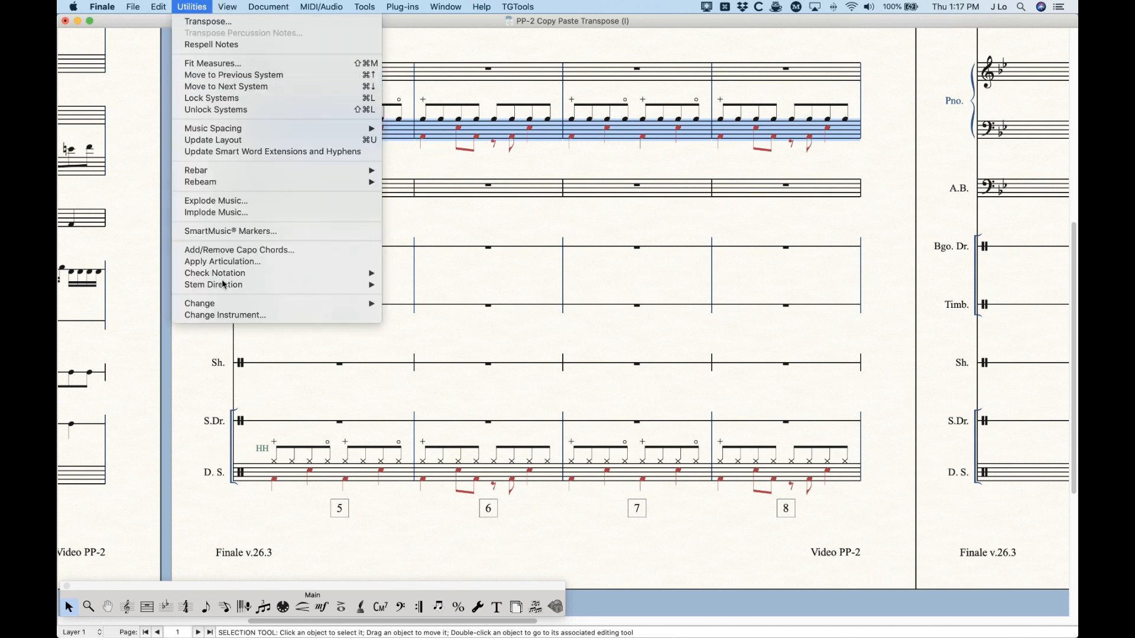
mouse_move(219, 304)
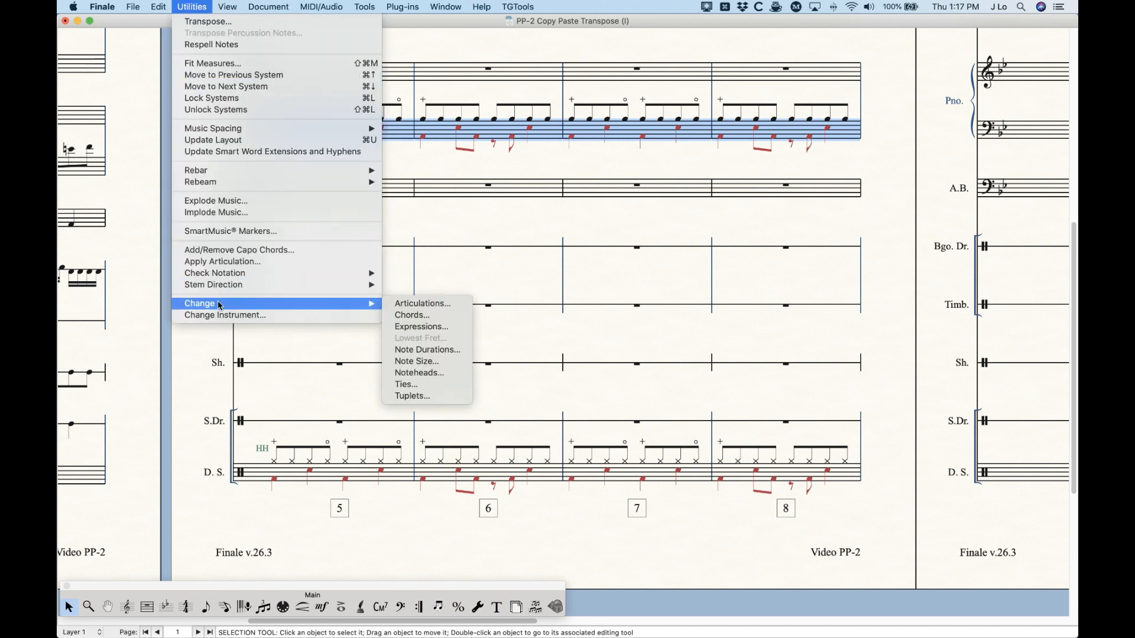
click(429, 373)
click(582, 206)
click(705, 279)
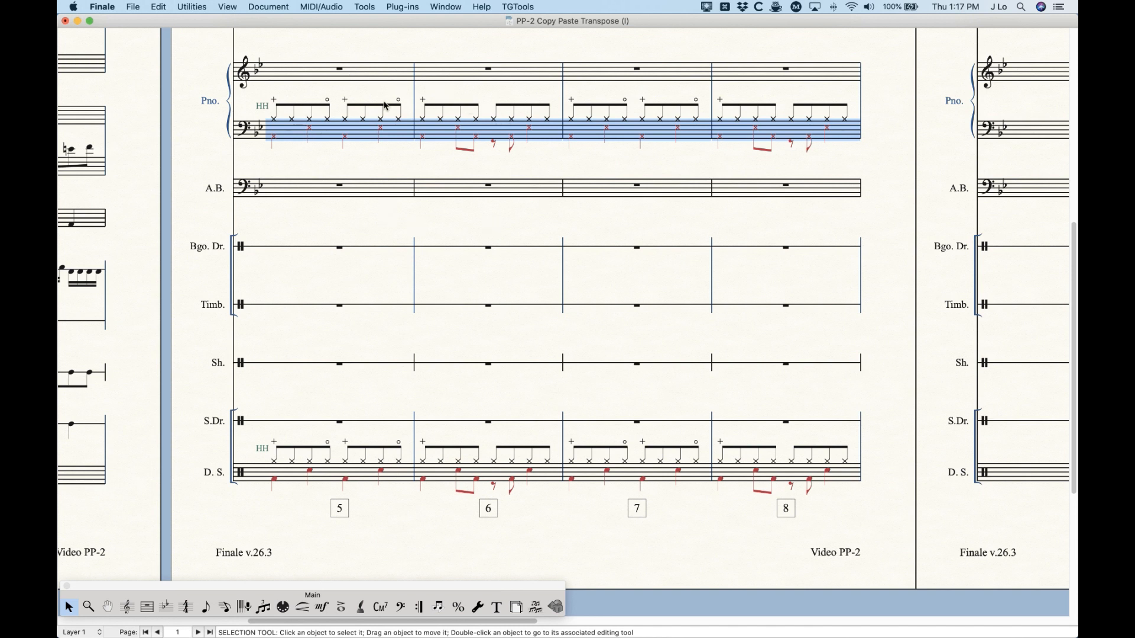
Clear the selection, and undo the notehead change and the copied drum part on the Piano's bass clef staff
click(521, 93)
key(super+z)
key(super+z)
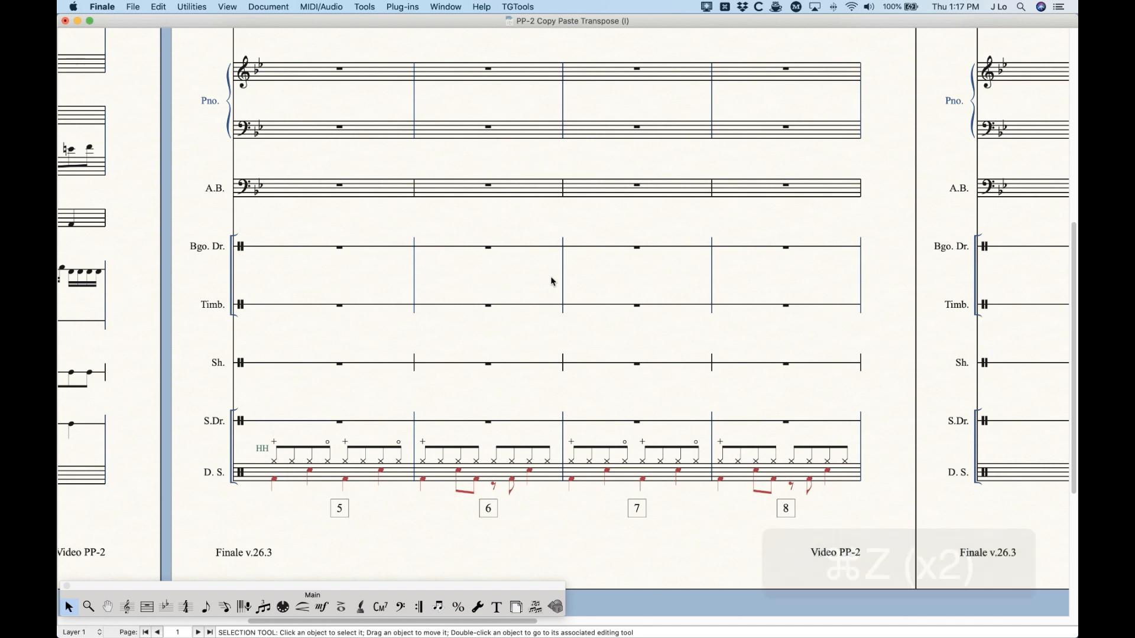
Copy the Piano's bass clef part in measures 1–4 onto the Drum Set staff as a test, and undo it
scroll(549, 276, left, 15)
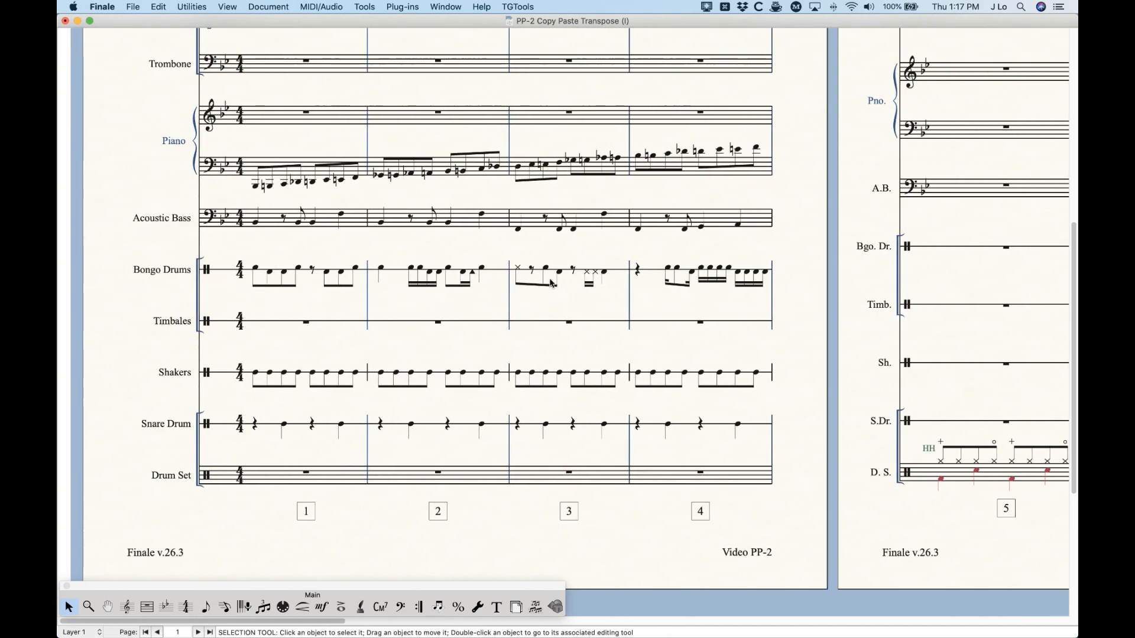
click(291, 170)
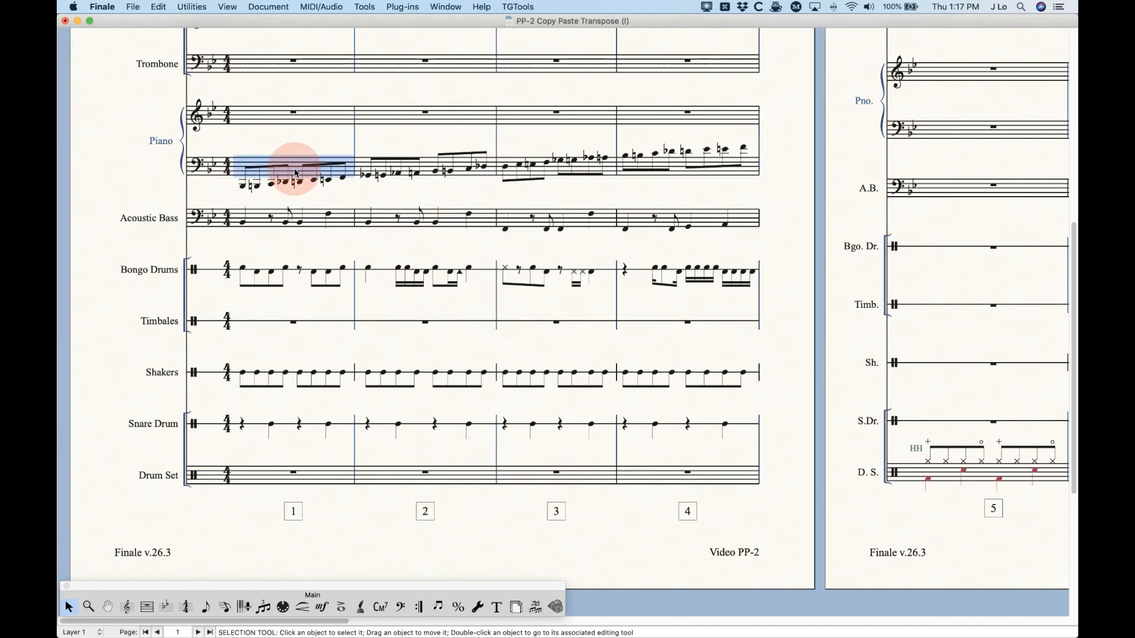
shift+click(683, 157)
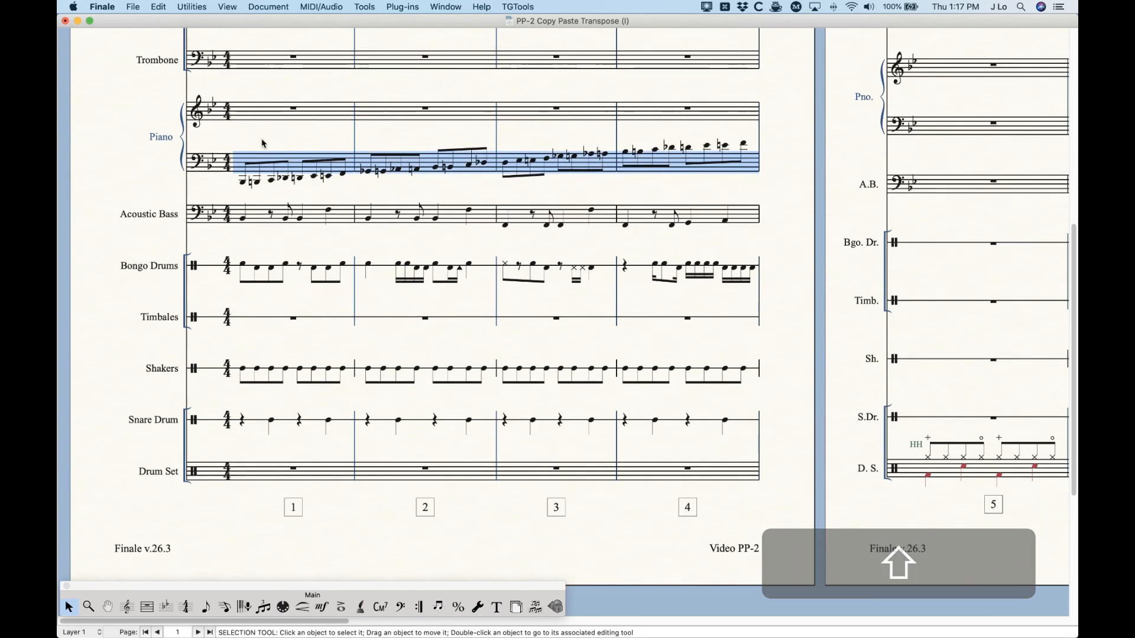
scroll(256, 223, up, 1)
alt+click(282, 502)
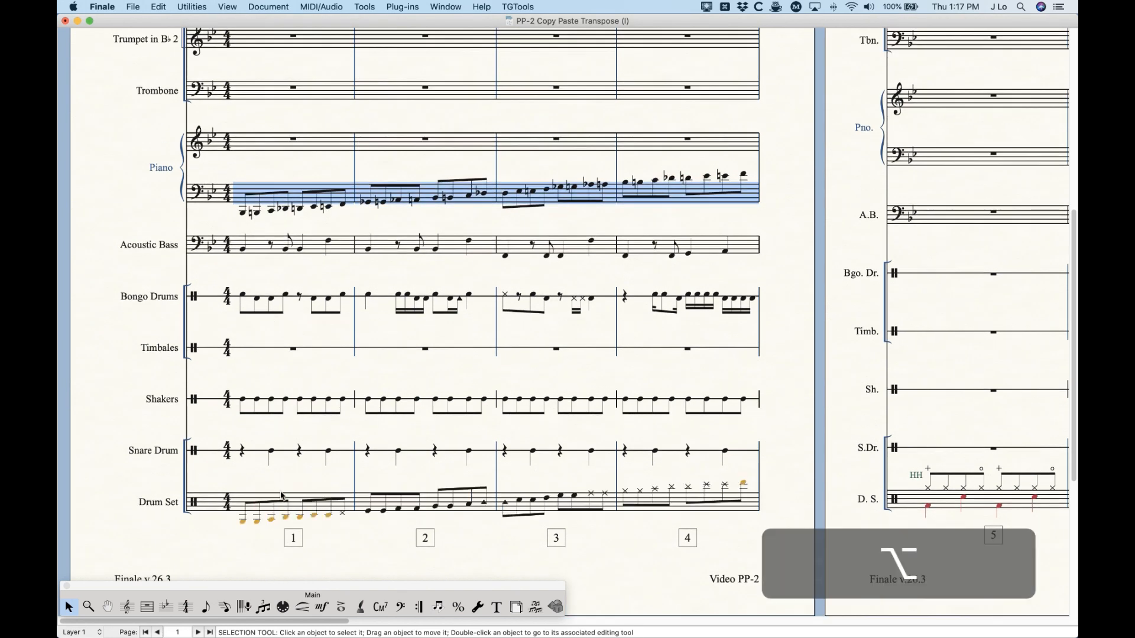
scroll(278, 487, down, 1)
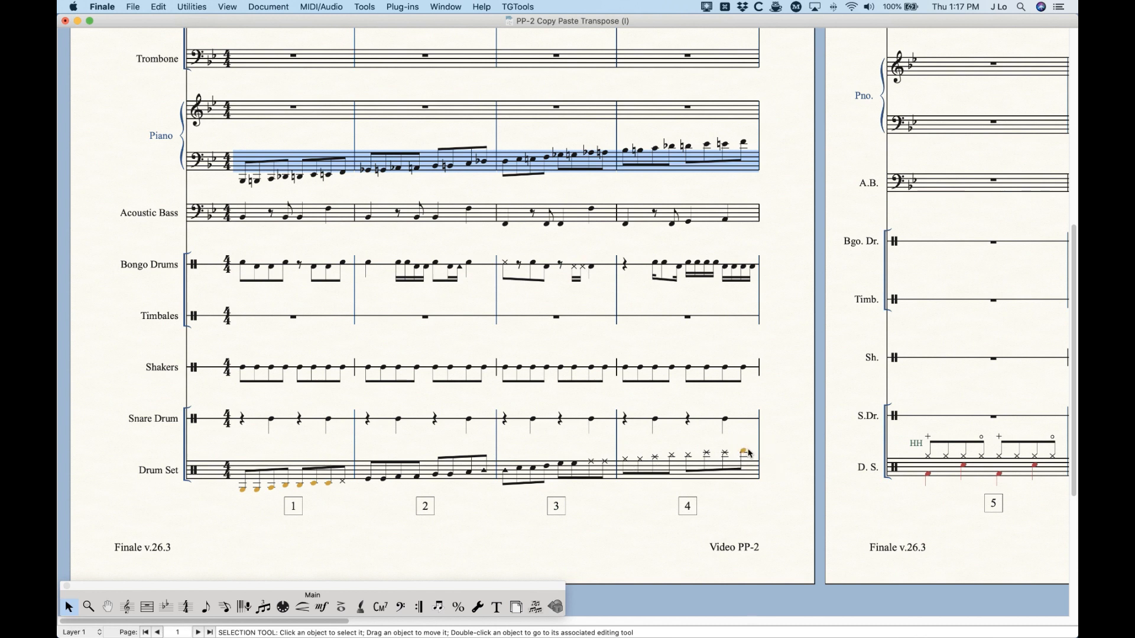
key(super+z)
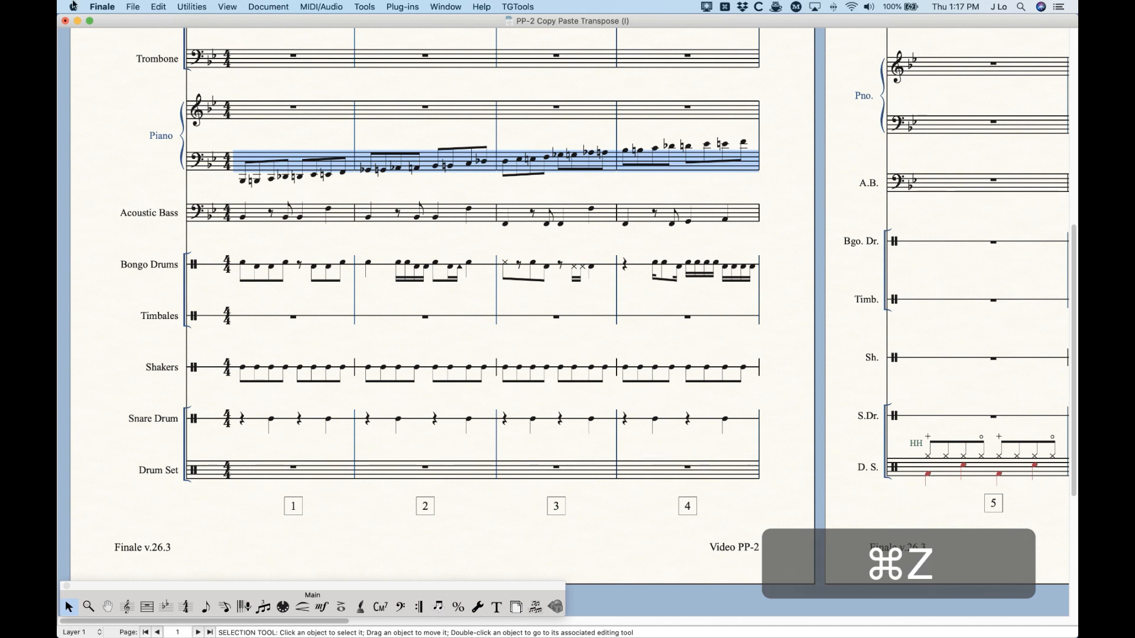
Set percussion pasting to Maintain MIDI Pitches in the preferences, and copy the Piano's bass clef measures 1–4 onto the Drum Set staff
click(102, 6)
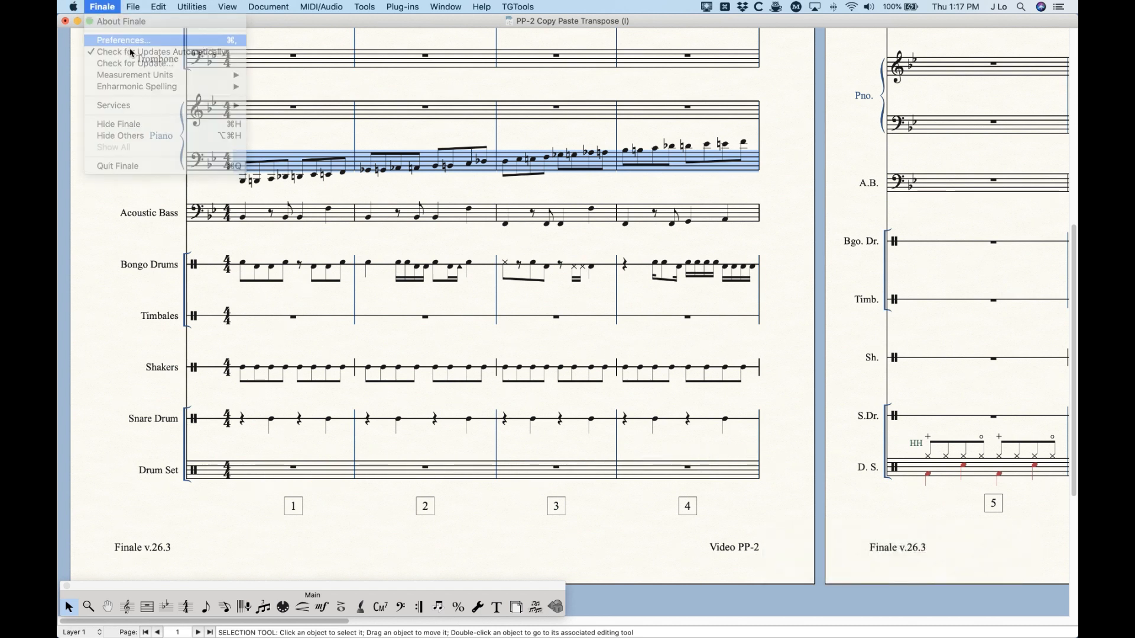
click(448, 383)
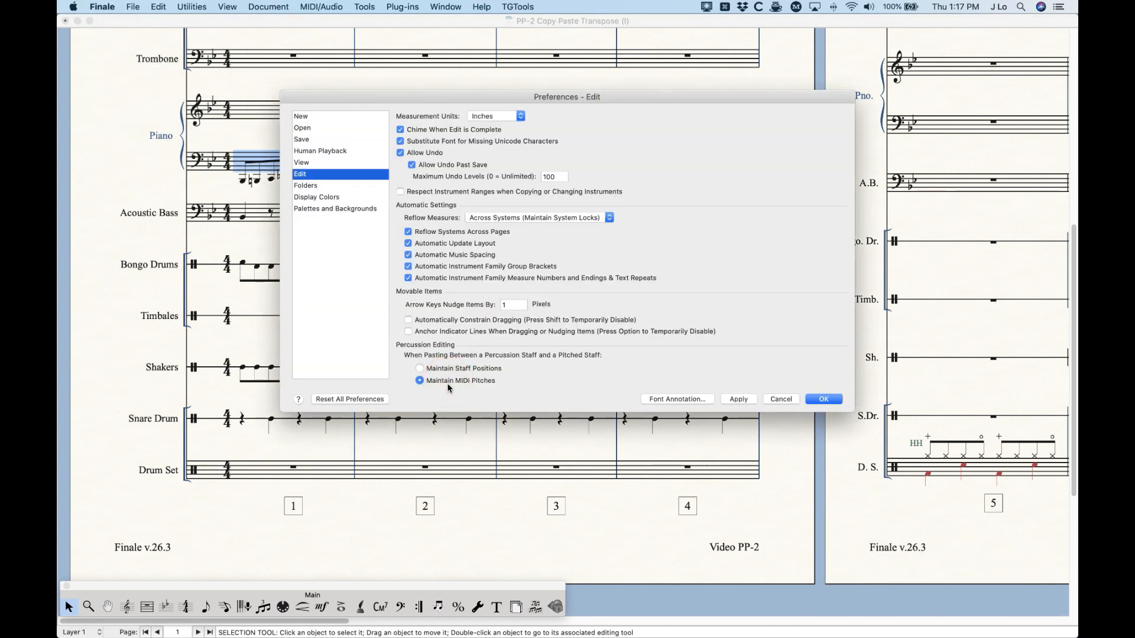
click(827, 398)
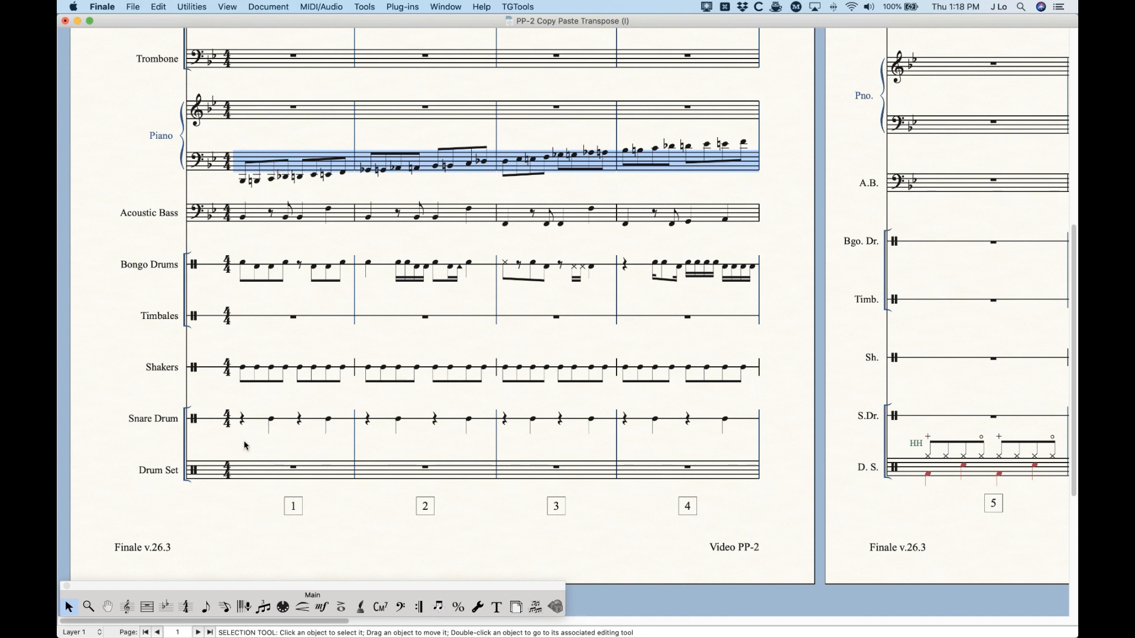
alt+click(270, 474)
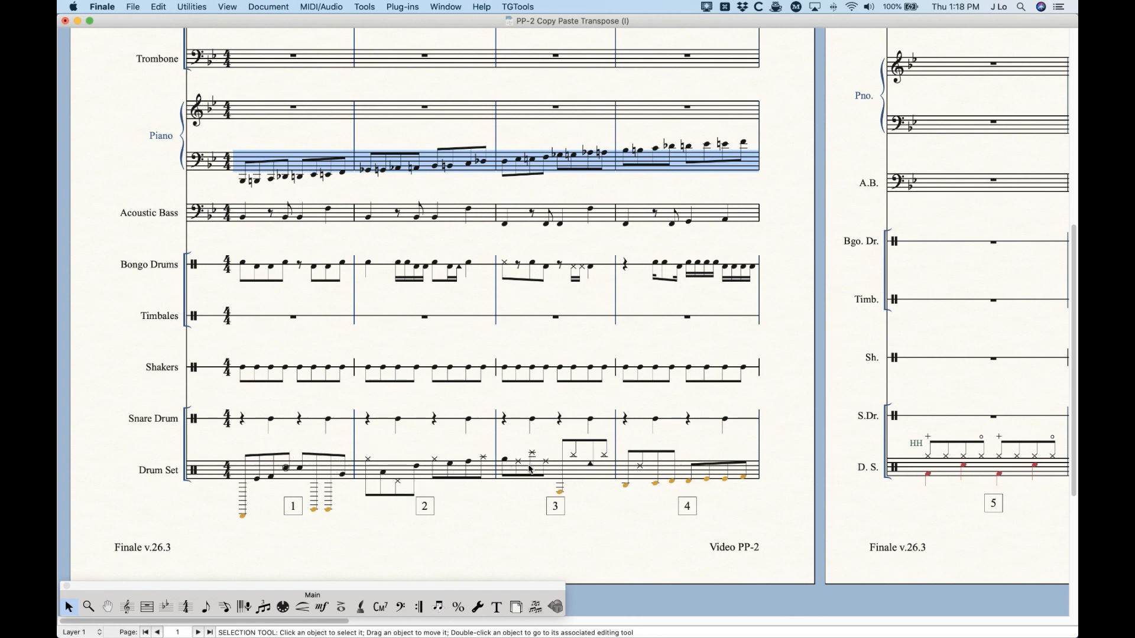
Open the percussion layout of the Drum Set instrument and look through its note types and MIDI notes
key(super+k)
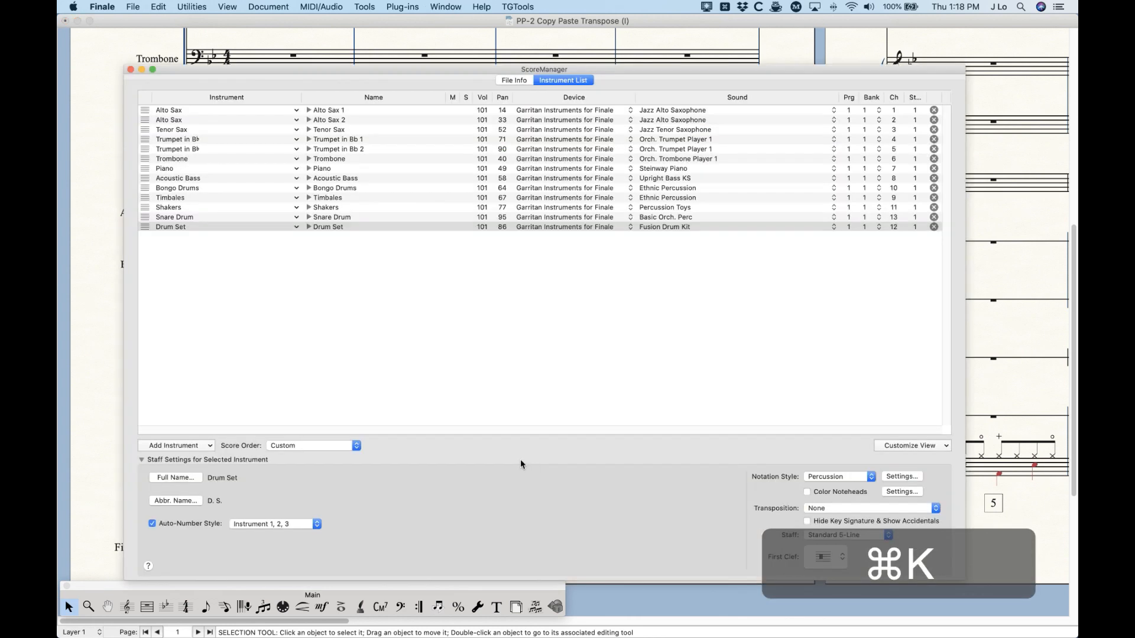
click(147, 225)
click(902, 477)
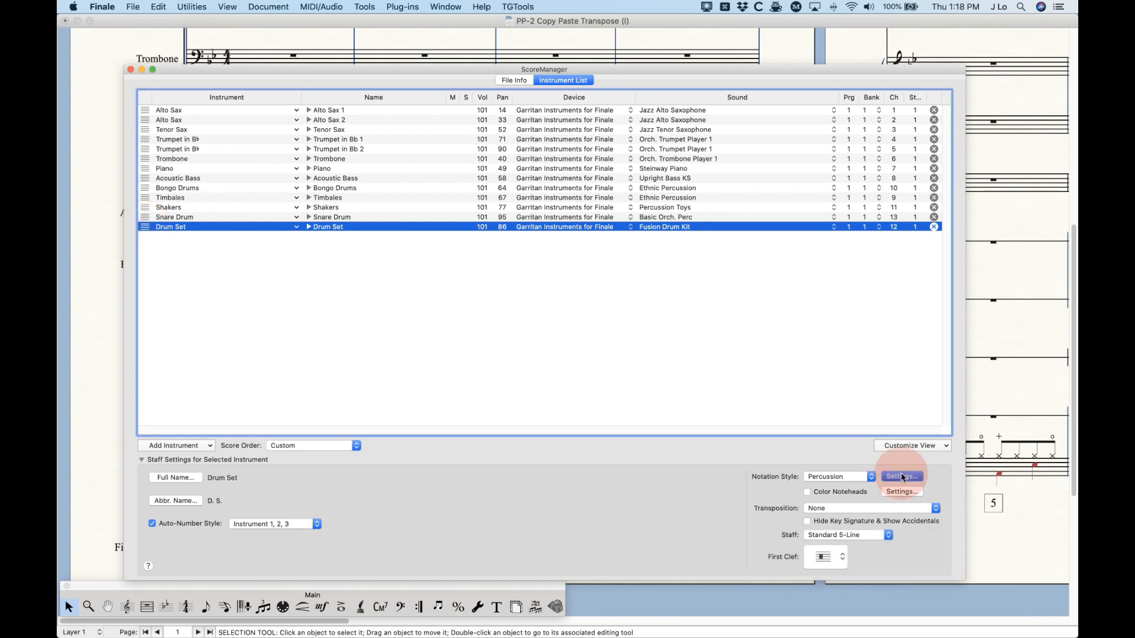
click(431, 338)
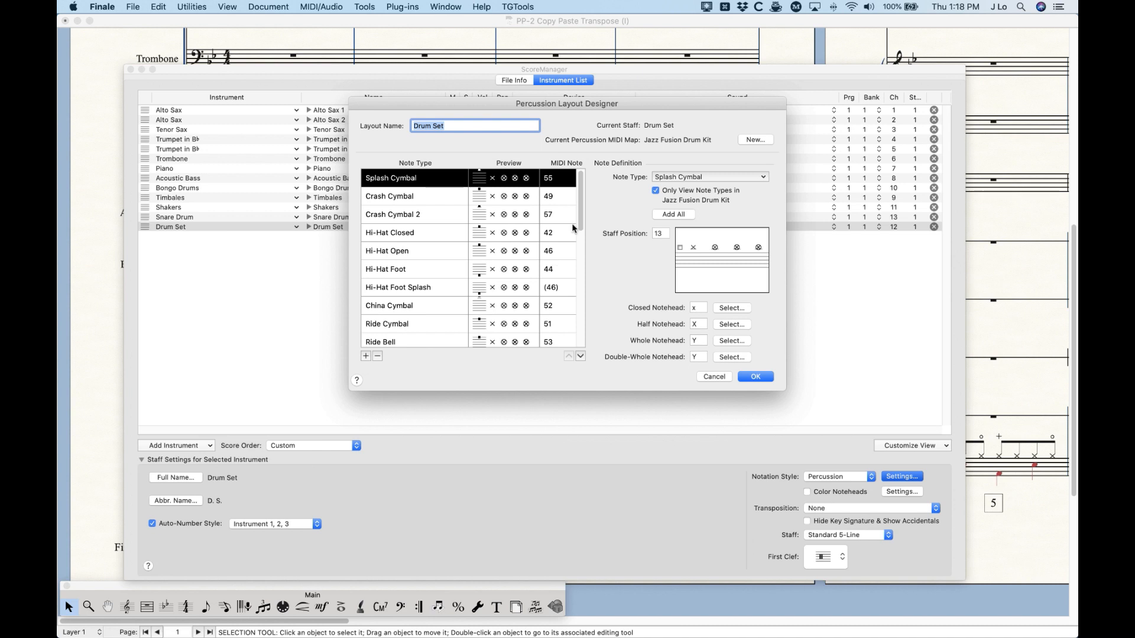
scroll(565, 284, down, 2)
scroll(562, 290, down, 2)
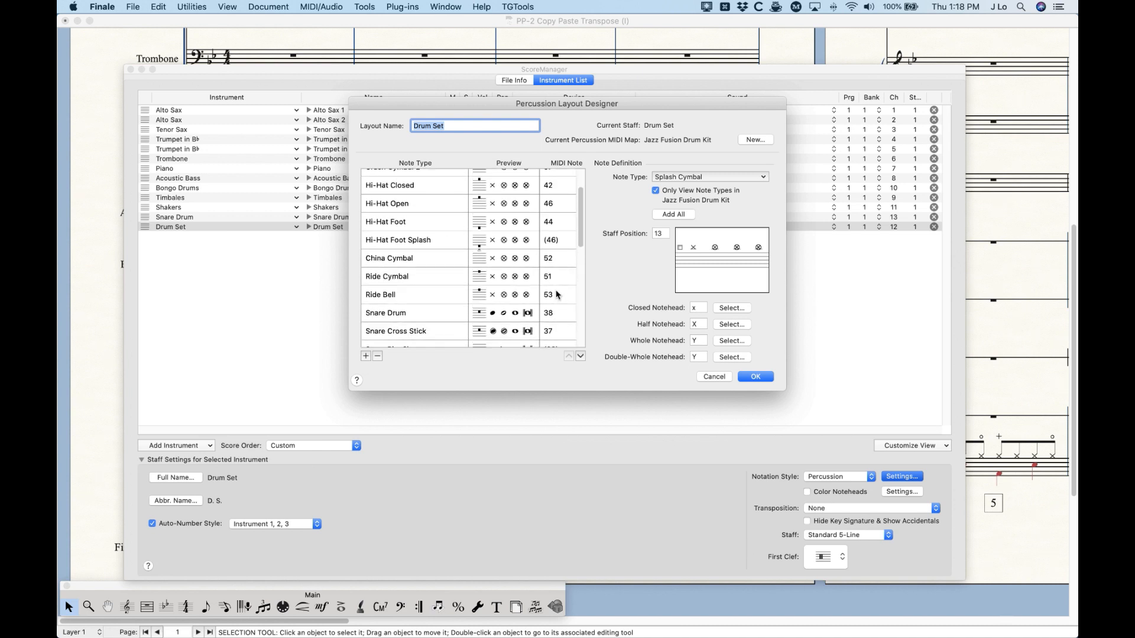
Compare the MIDI notes and staff positions of Ride Cymbal and China Cymbal, and leave the layout without saving changes
click(555, 278)
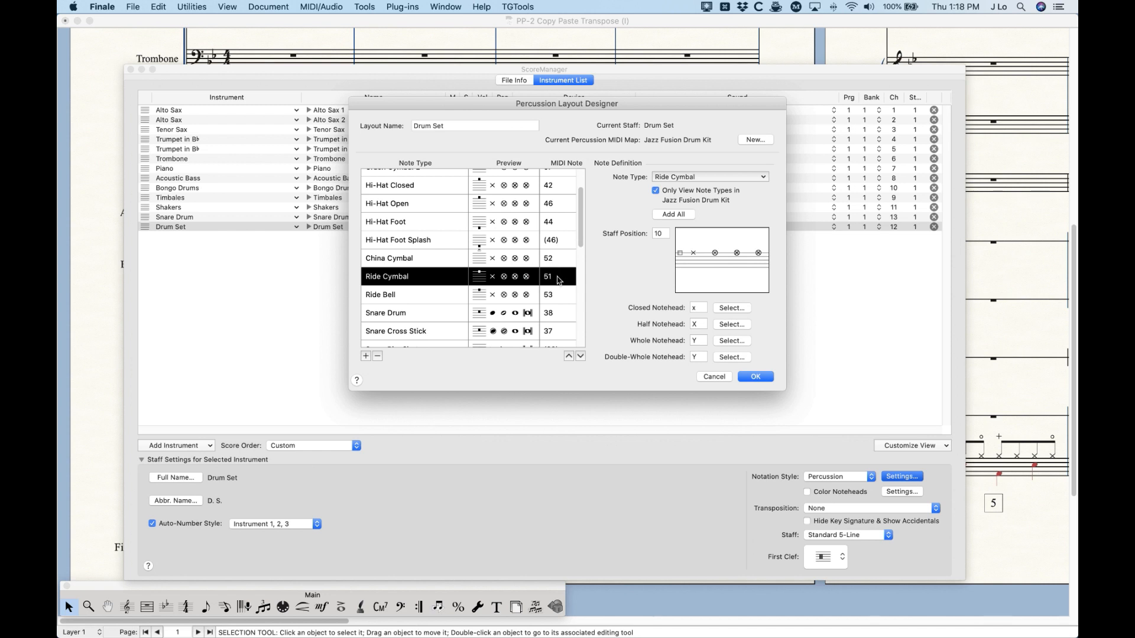
click(556, 260)
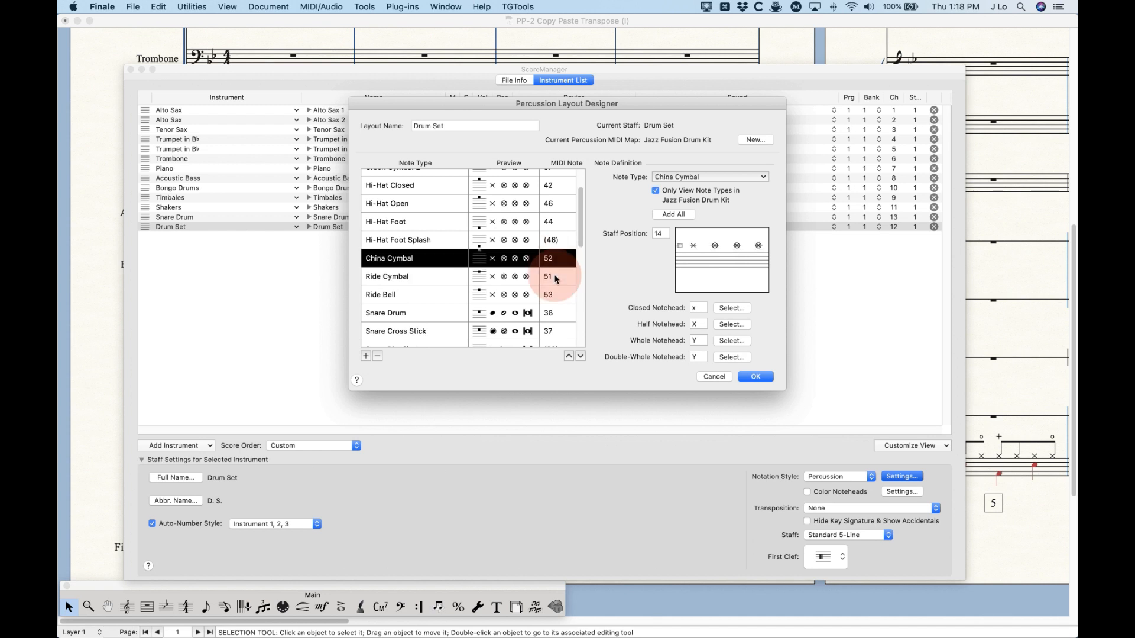
click(556, 279)
click(560, 262)
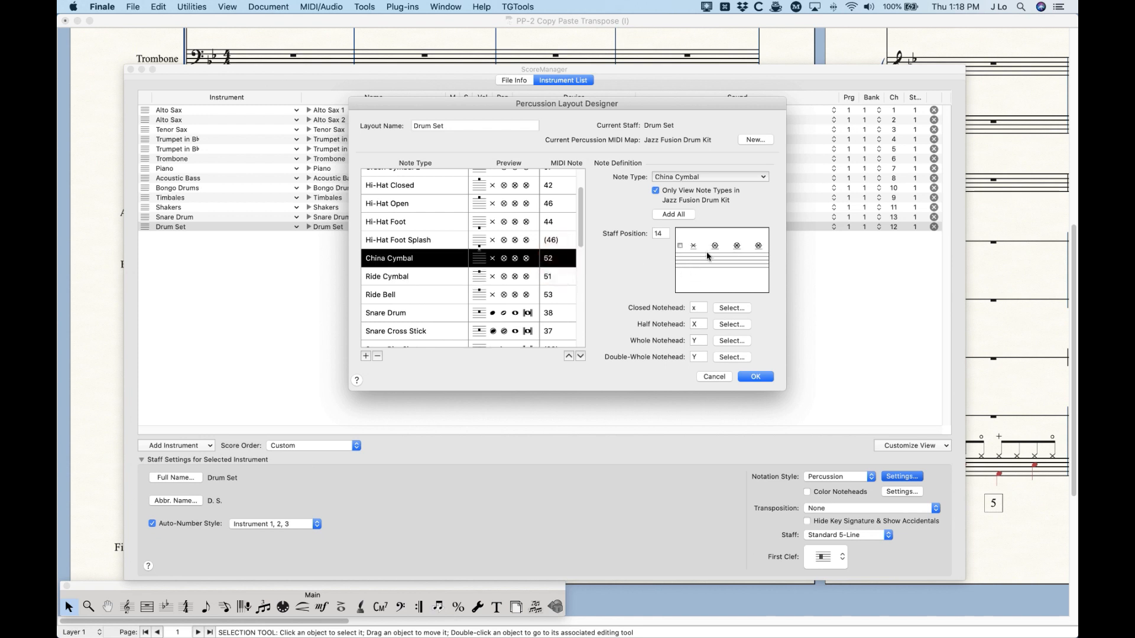
click(548, 275)
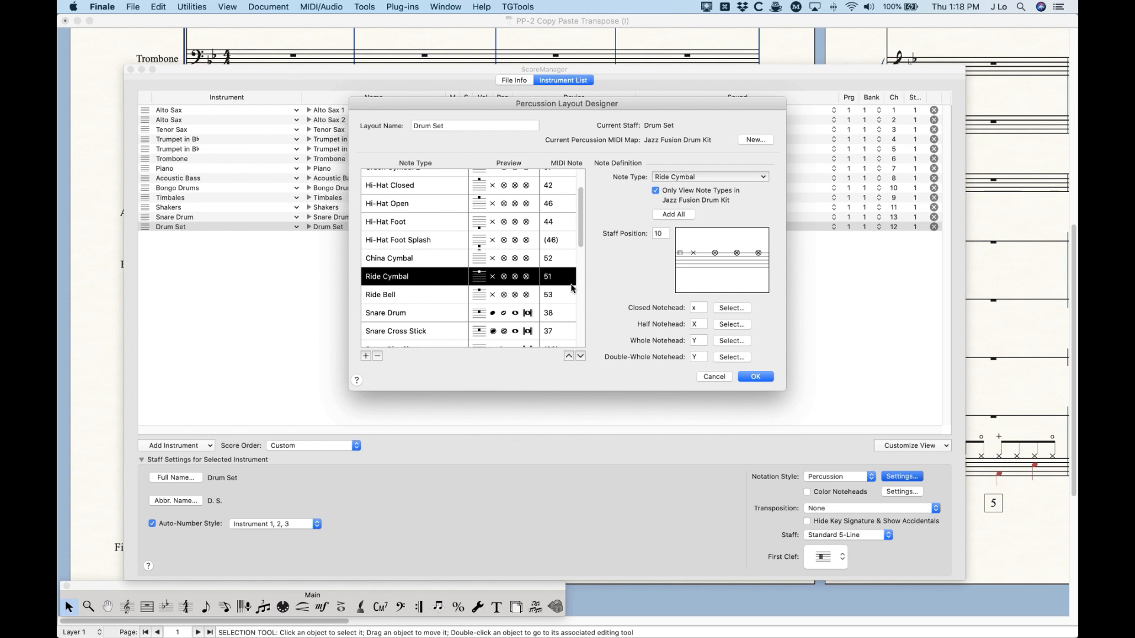
click(566, 260)
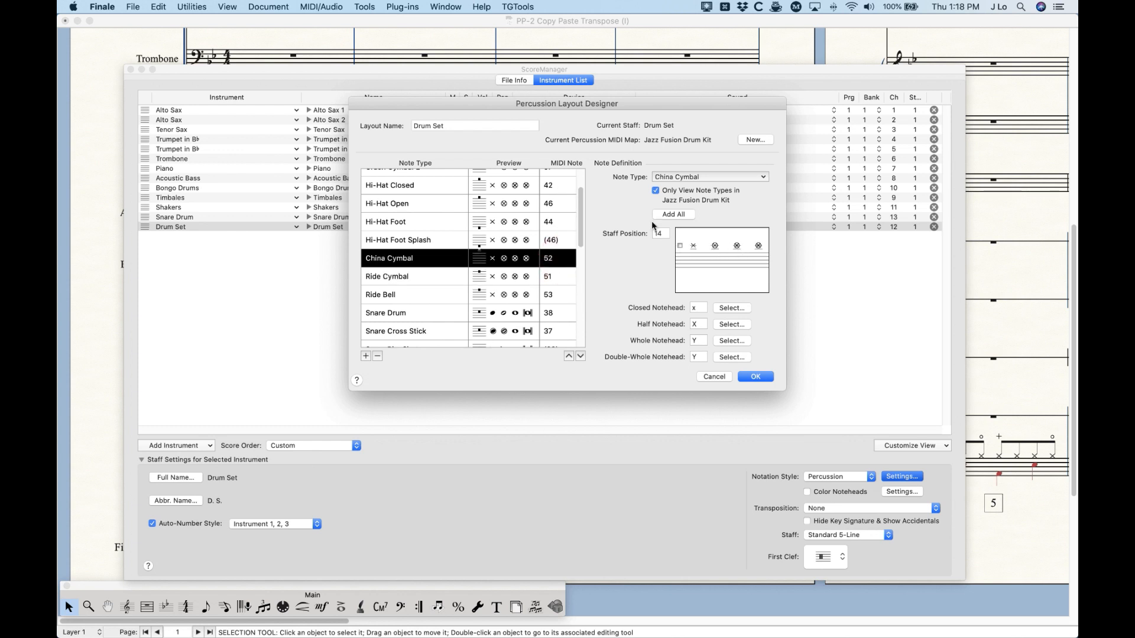
click(550, 278)
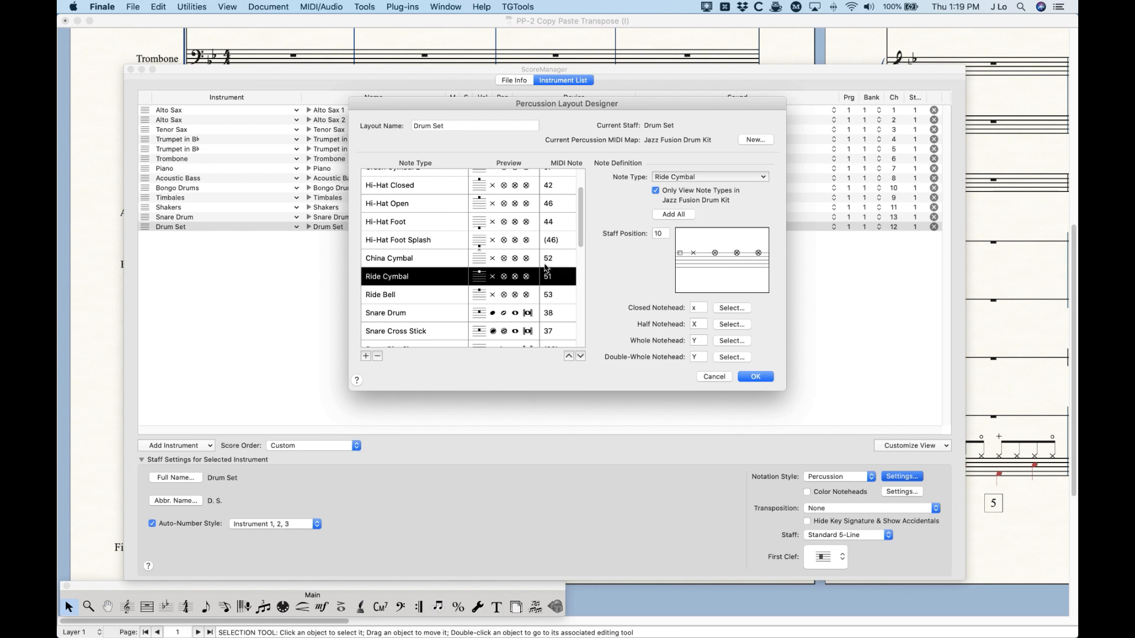
click(714, 377)
click(631, 356)
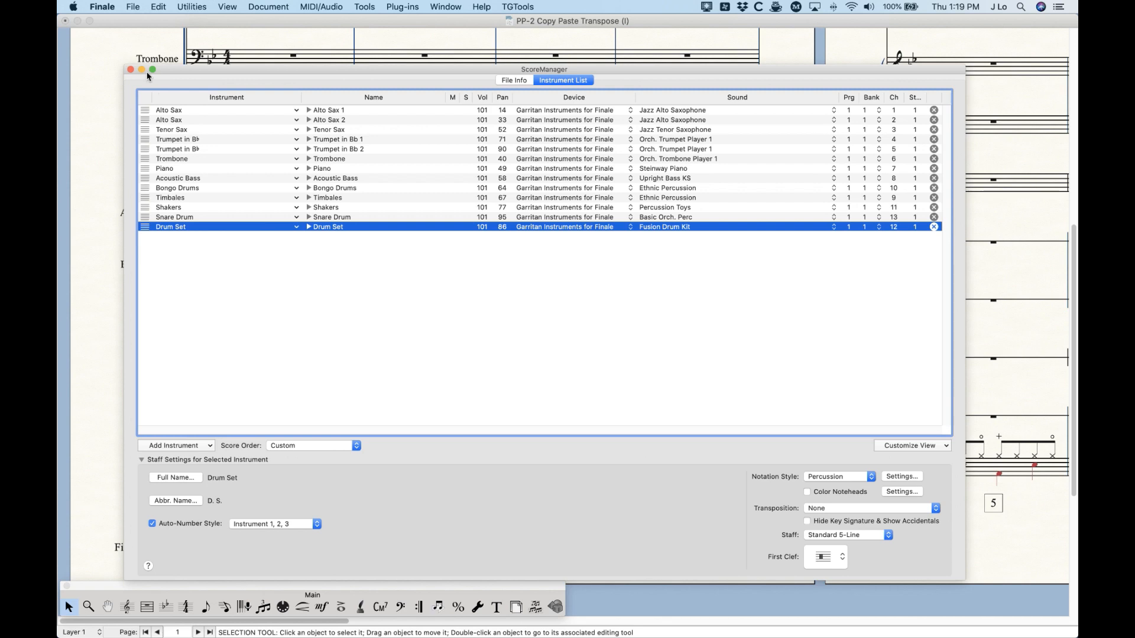
click(130, 69)
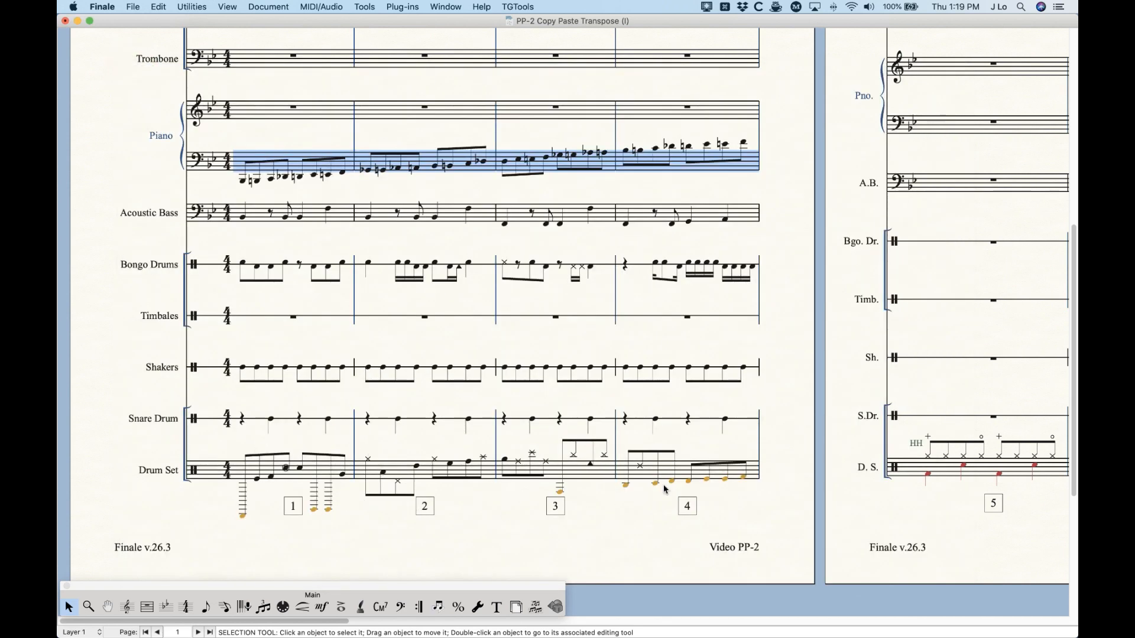
Copy the Drum Set part in measures 5–8 onto the Piano's bass clef staff as a test, and undo it
scroll(665, 487, up, 1)
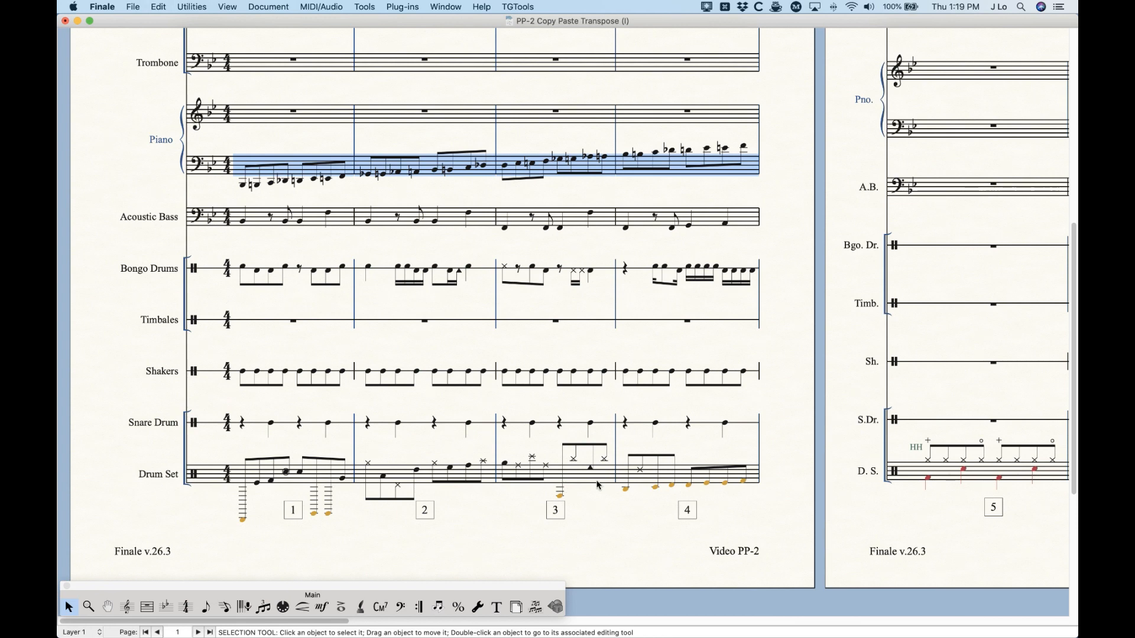
scroll(550, 486, right, 10)
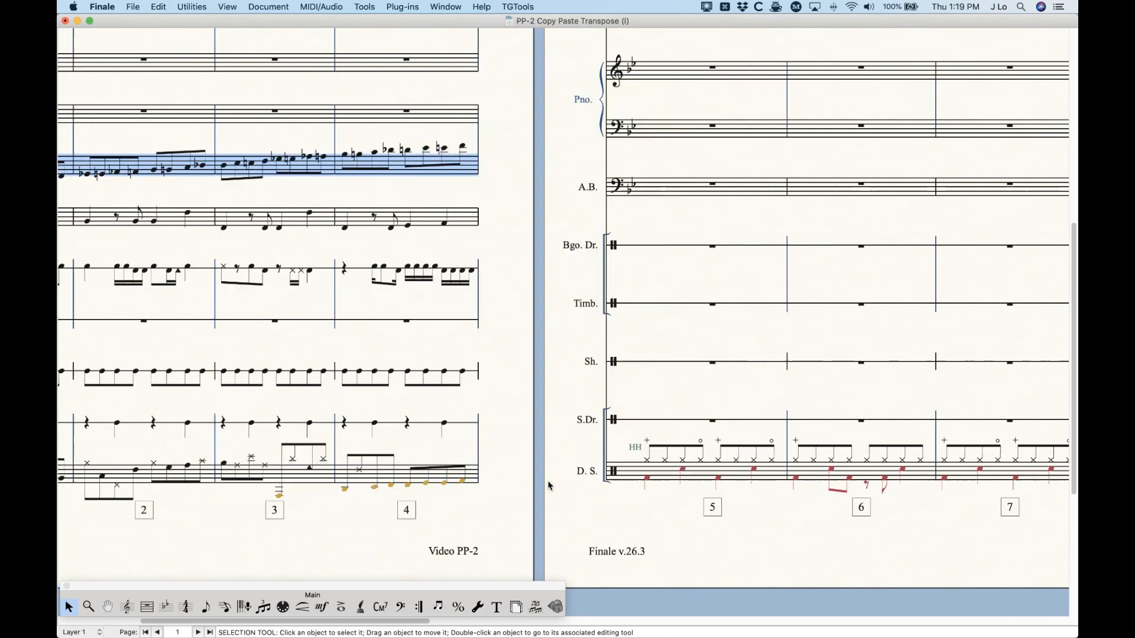
scroll(550, 486, right, 3)
click(381, 471)
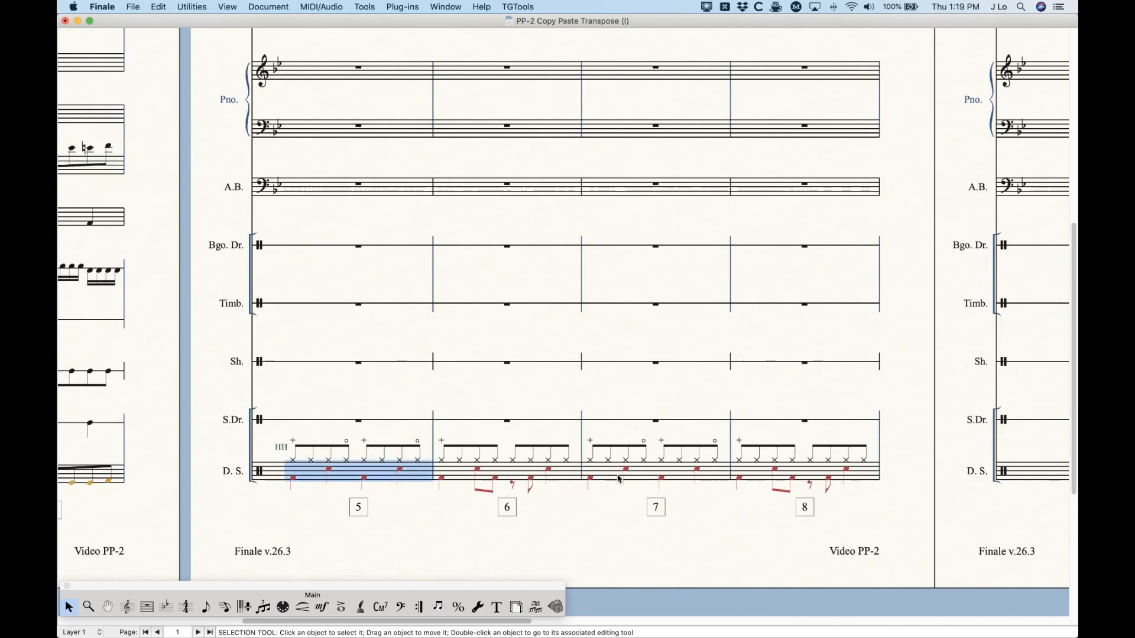
shift+click(793, 476)
alt+click(317, 126)
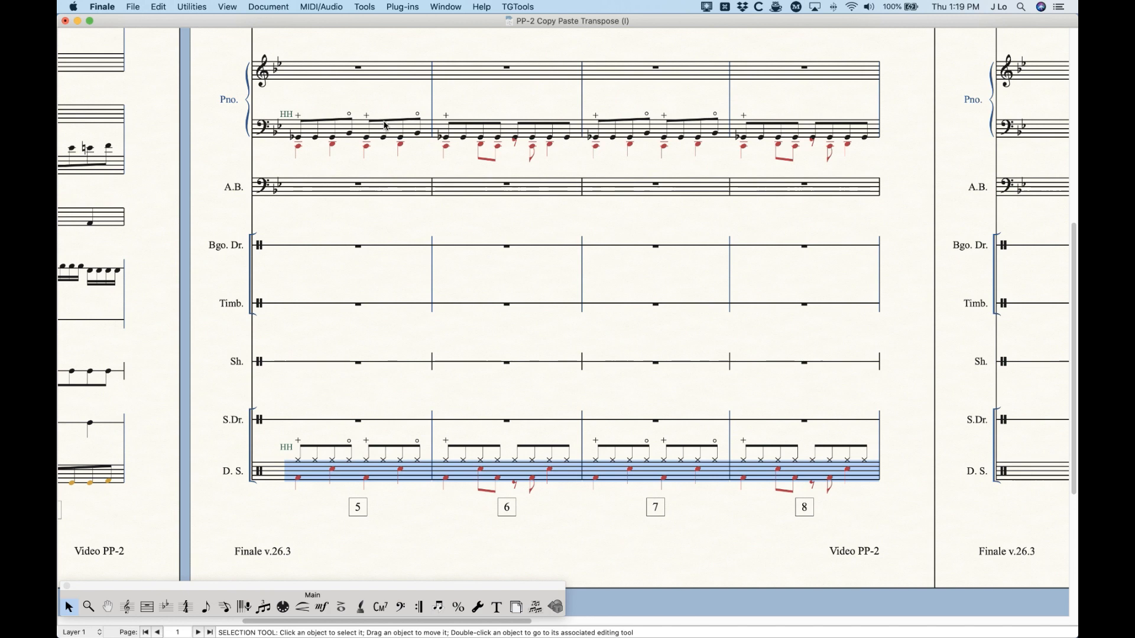
key(super+z)
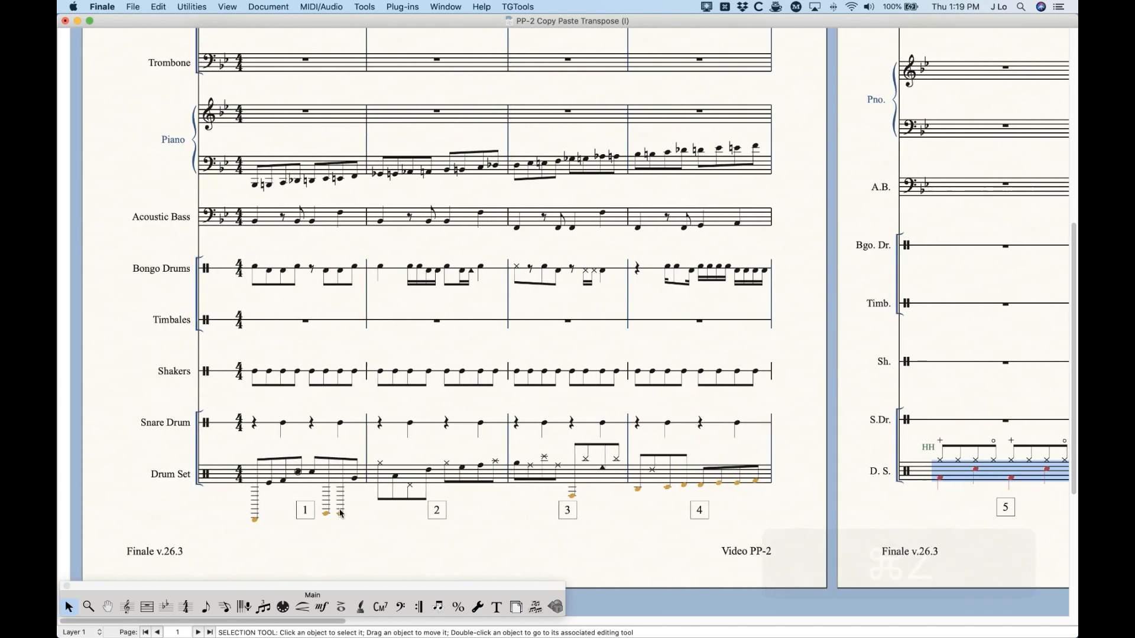
Clear the copied notes from measures 1–4 of the Drum Set staff
click(299, 480)
shift+click(714, 478)
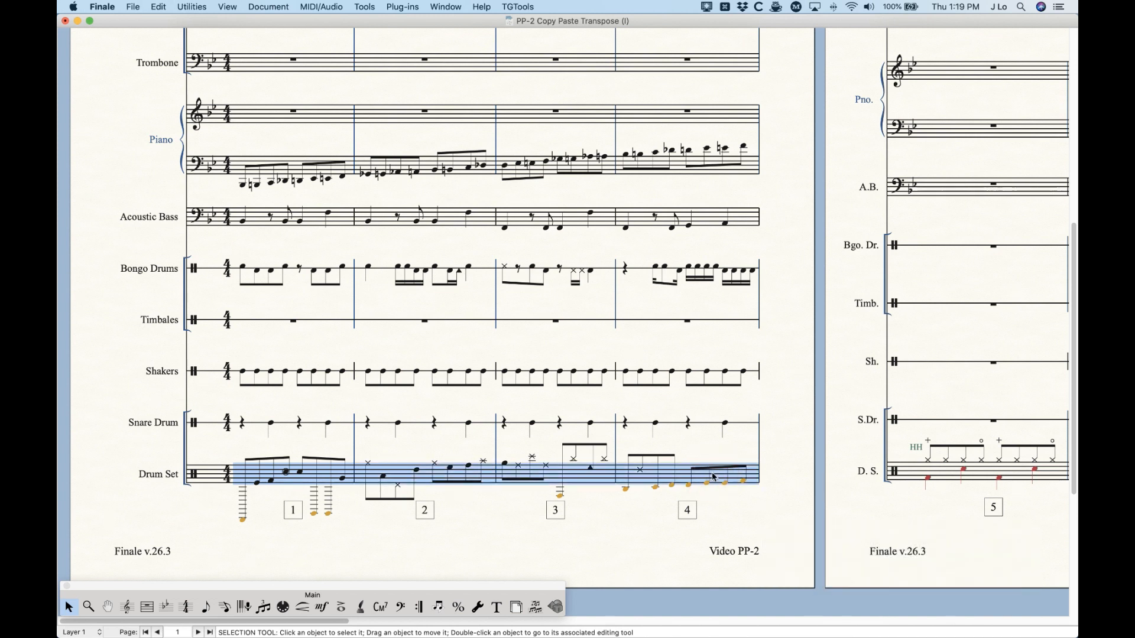
key(BackSpace)
Review the Maintain Staff Positions and Maintain MIDI Pitches options for percussion pasting in the Edit preferences, cancel them, and clear the selection
click(90, 4)
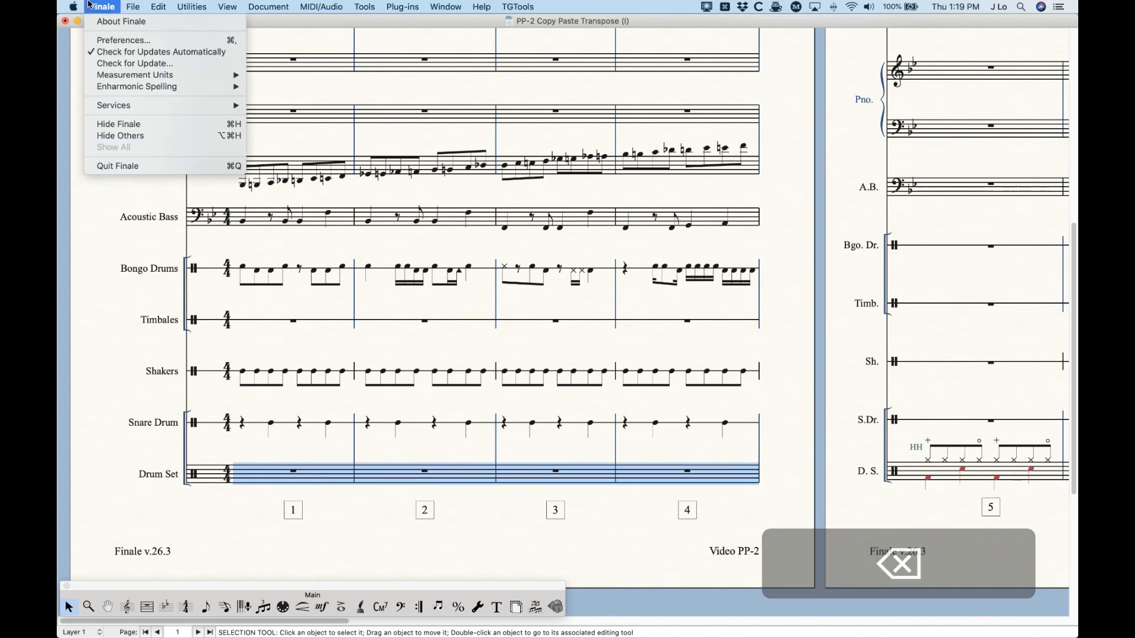
click(111, 42)
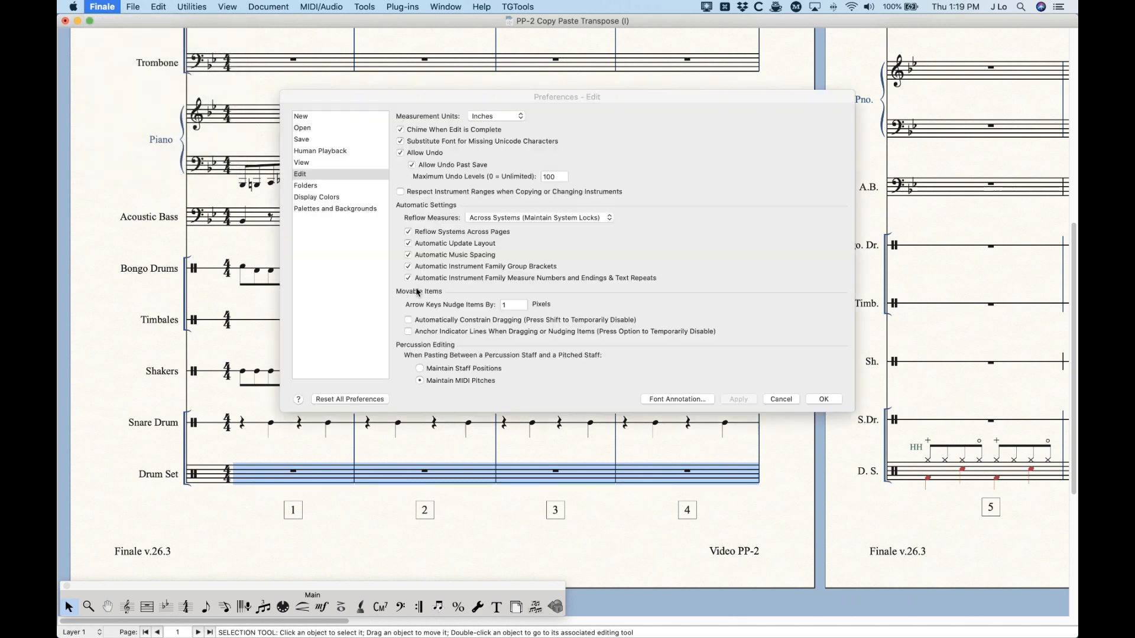
click(458, 368)
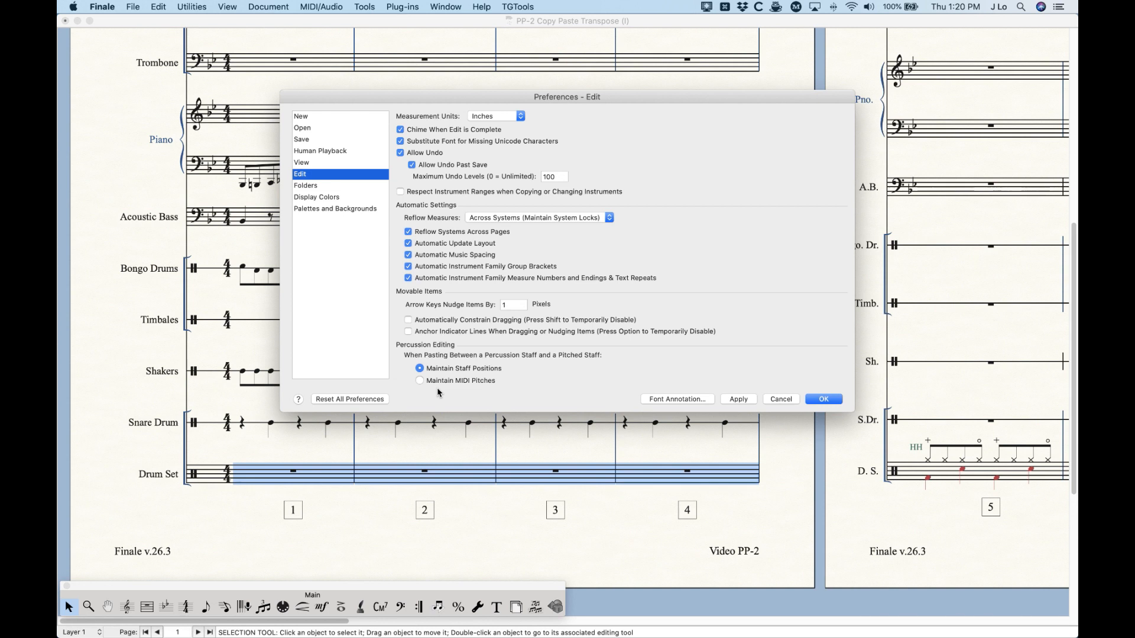
click(420, 381)
click(419, 368)
click(420, 380)
click(421, 369)
click(786, 401)
click(580, 299)
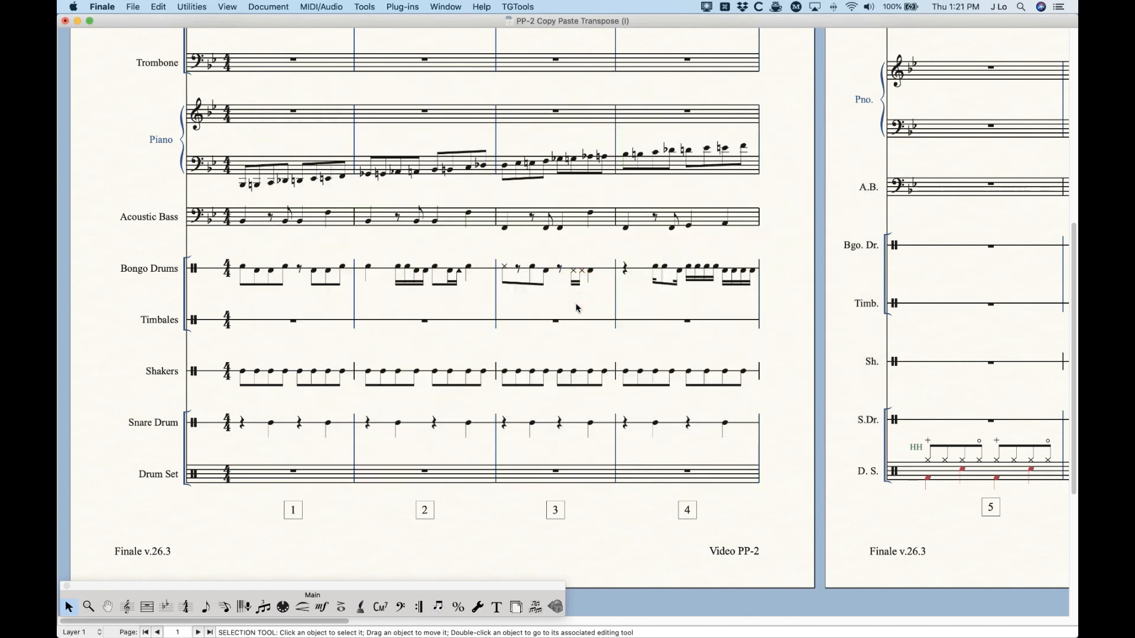
Compare which transpose commands are offered for Drum Set measures 5–8 and for measure 5 of the Piano's bass clef staff
scroll(579, 343, right, 15)
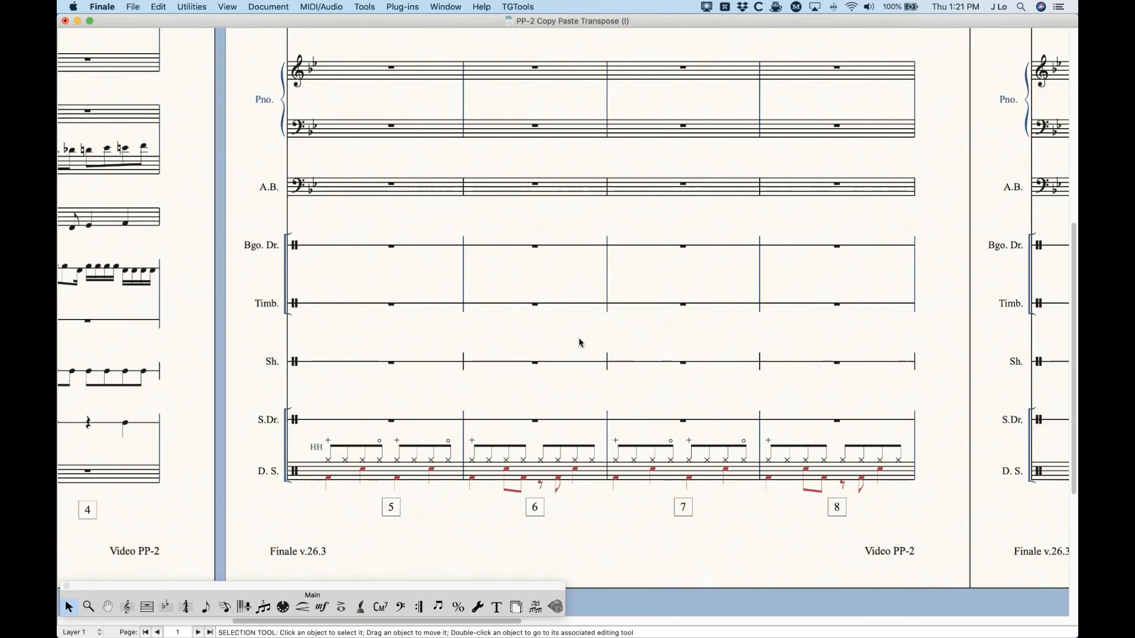
click(399, 481)
shift+click(836, 471)
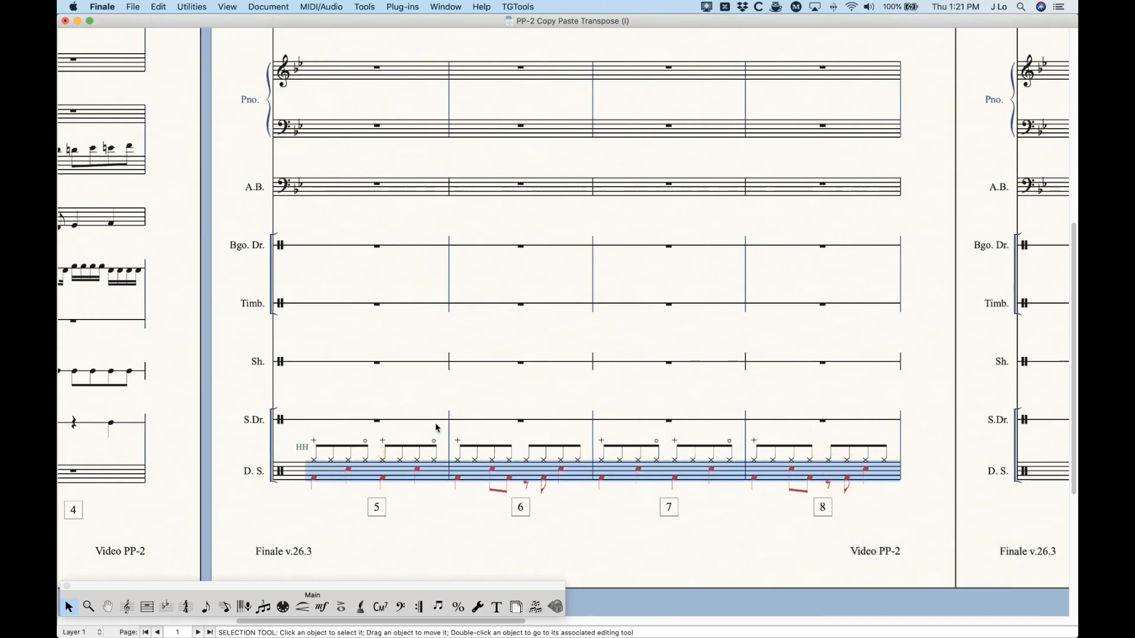
click(195, 5)
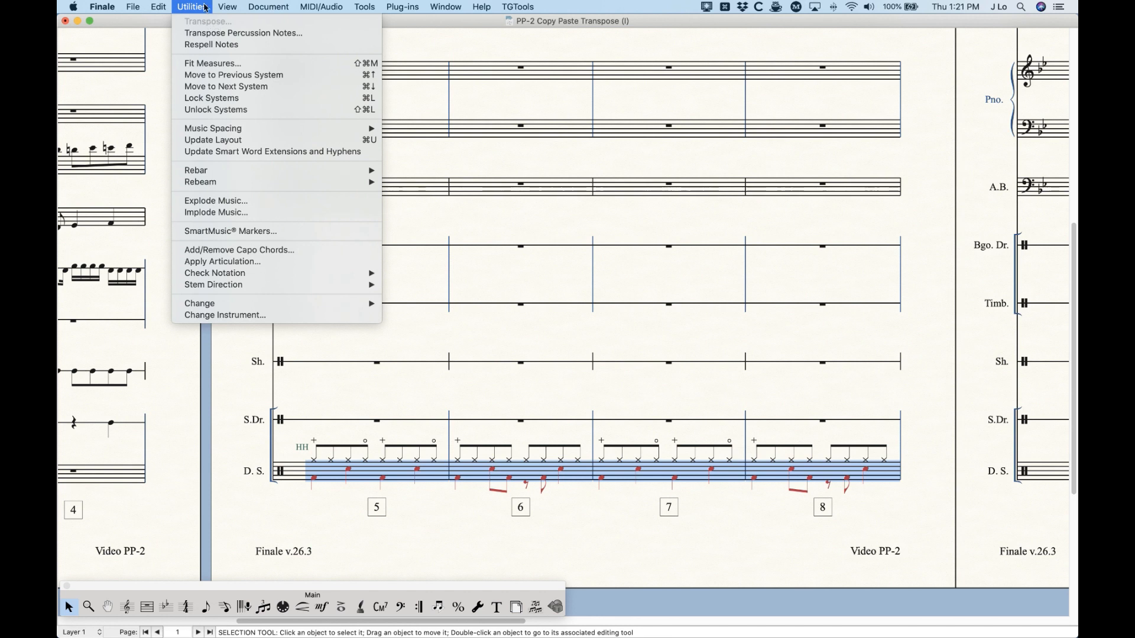
click(207, 7)
click(399, 135)
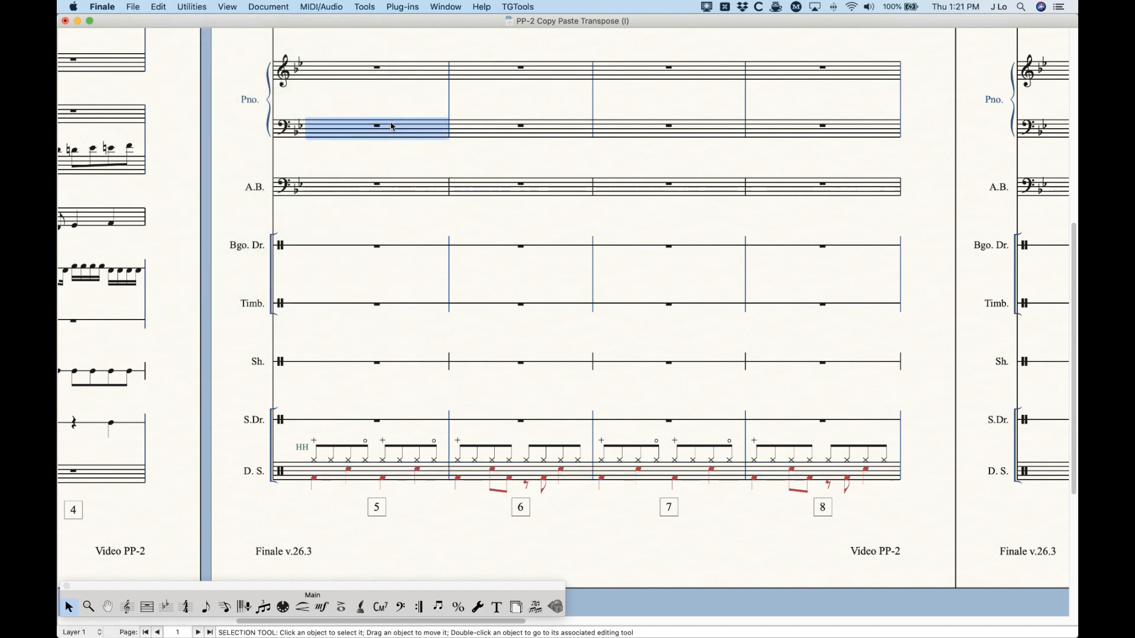
click(201, 6)
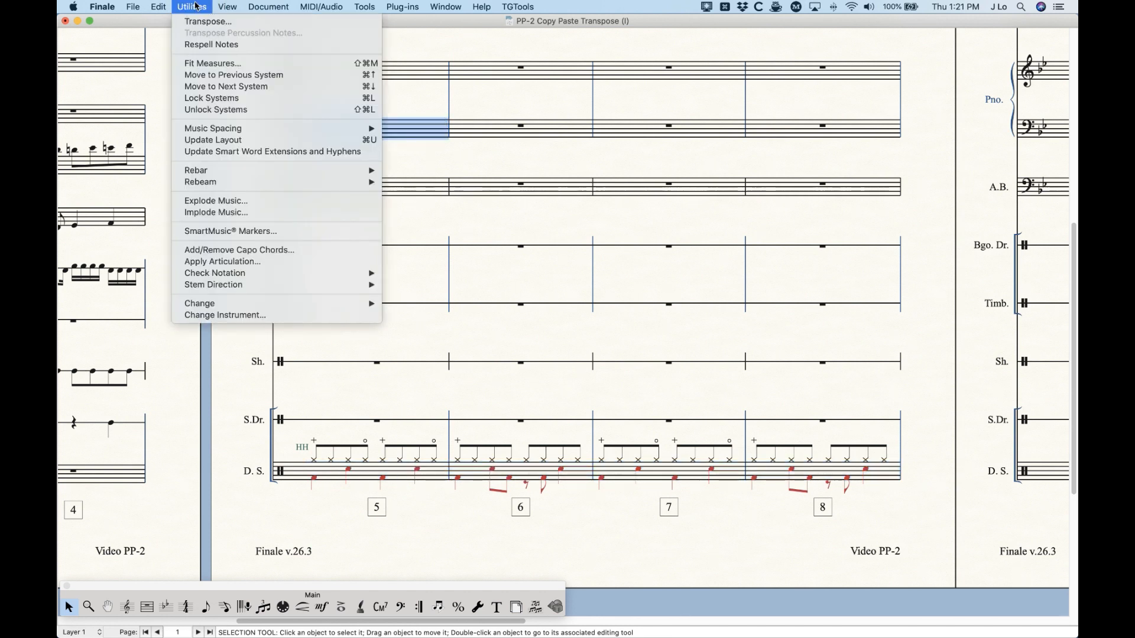
click(205, 22)
Start Transpose Percussion Notes for the Drum Set part in measures 5–8, keeping the music in view
click(418, 480)
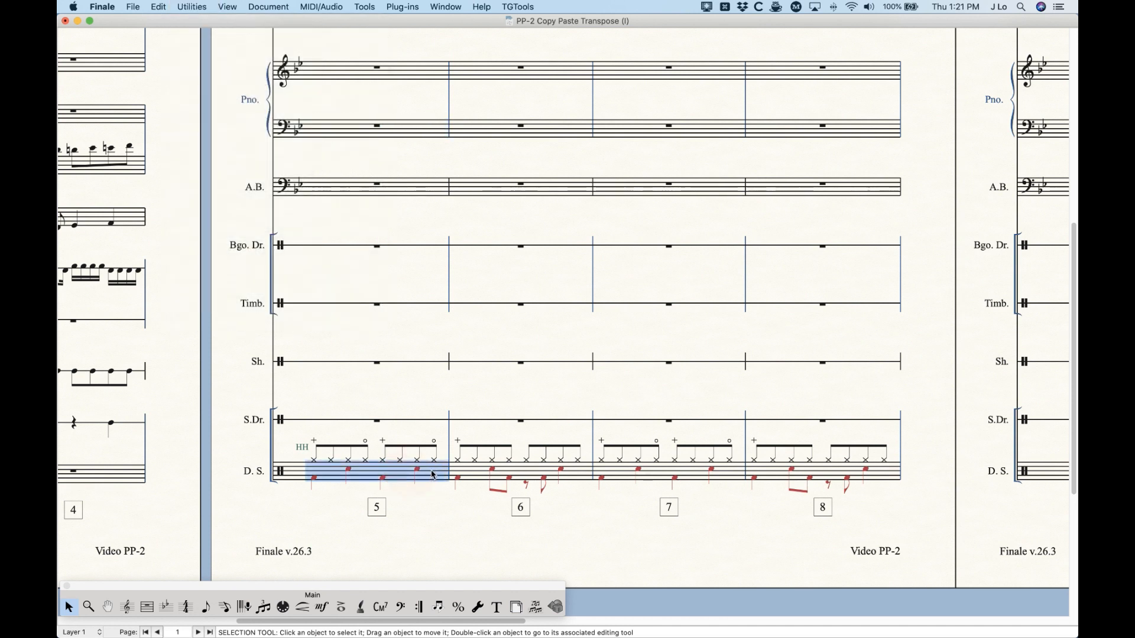
shift+click(830, 473)
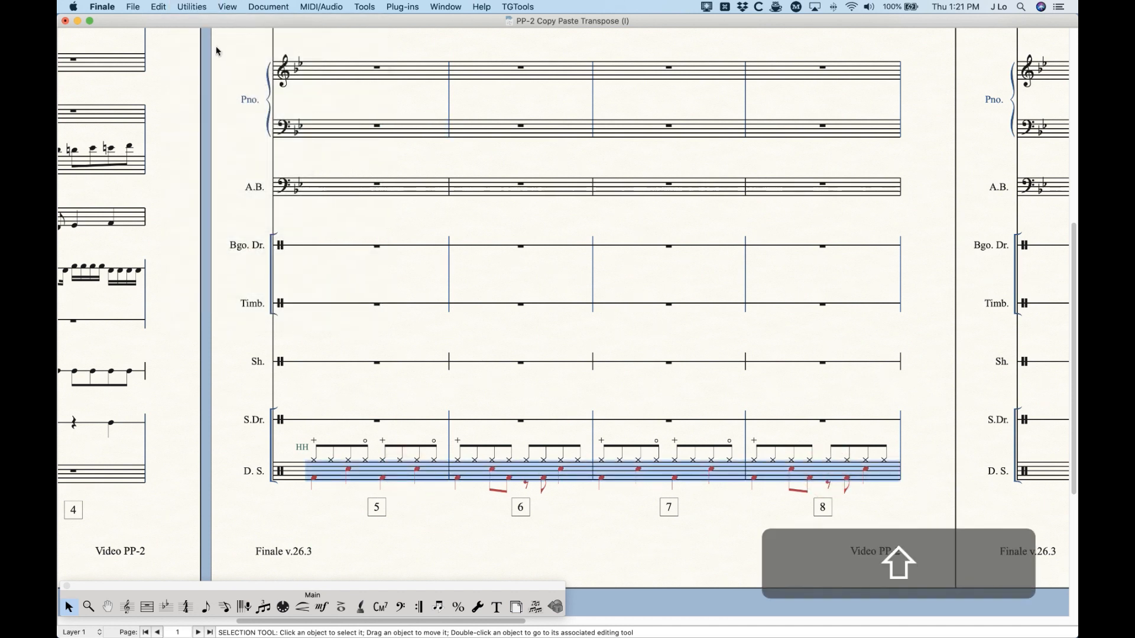
click(198, 6)
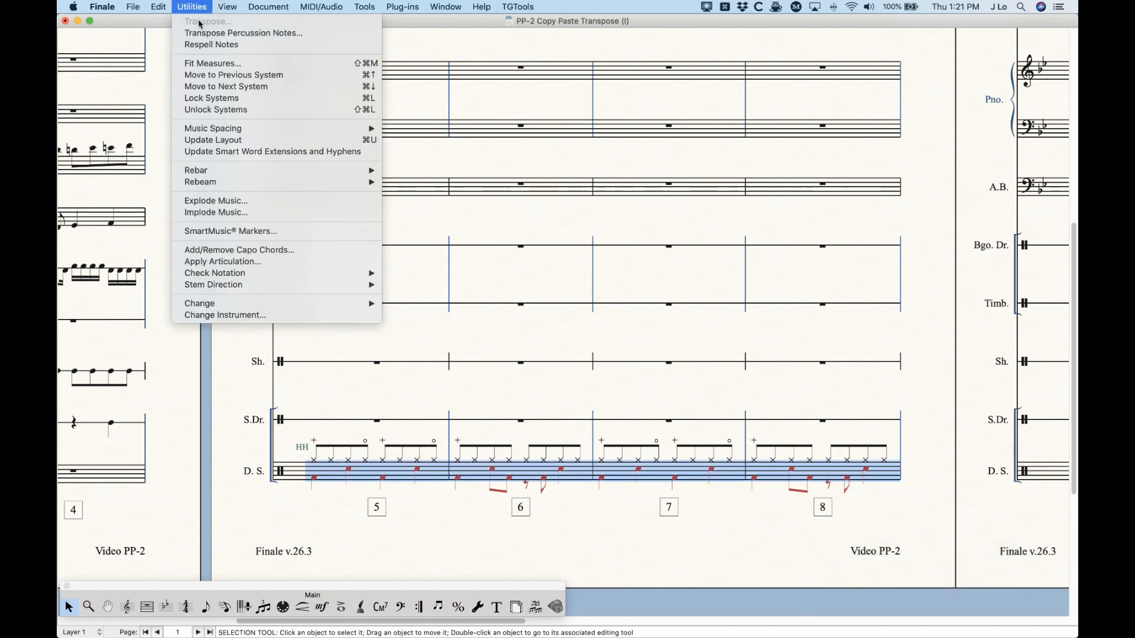
click(284, 36)
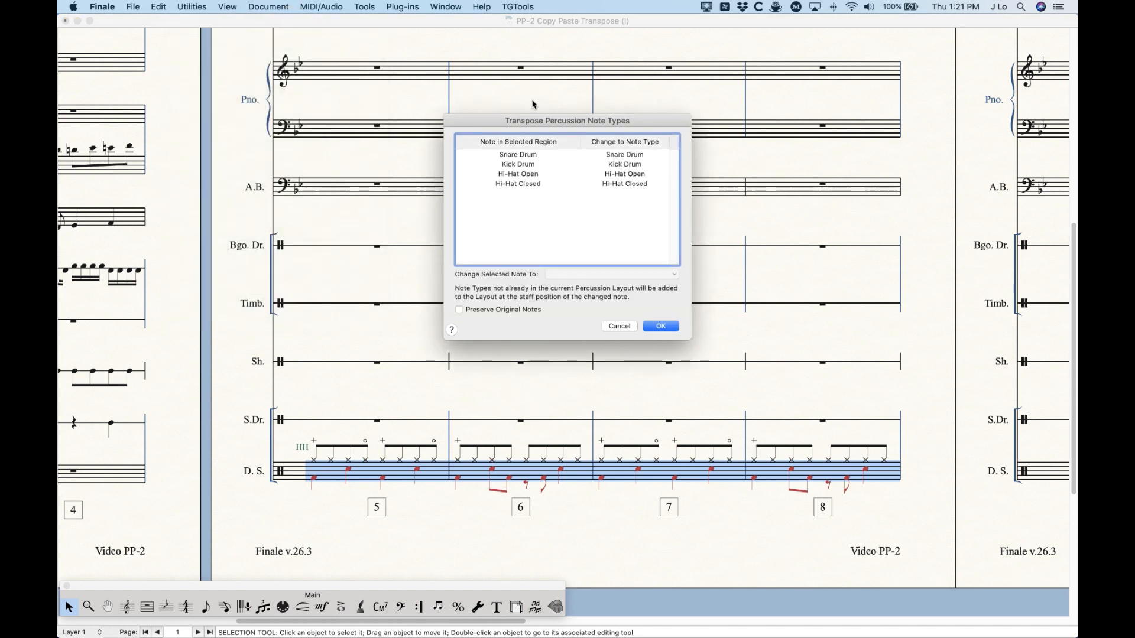
drag(521, 122, 514, 118)
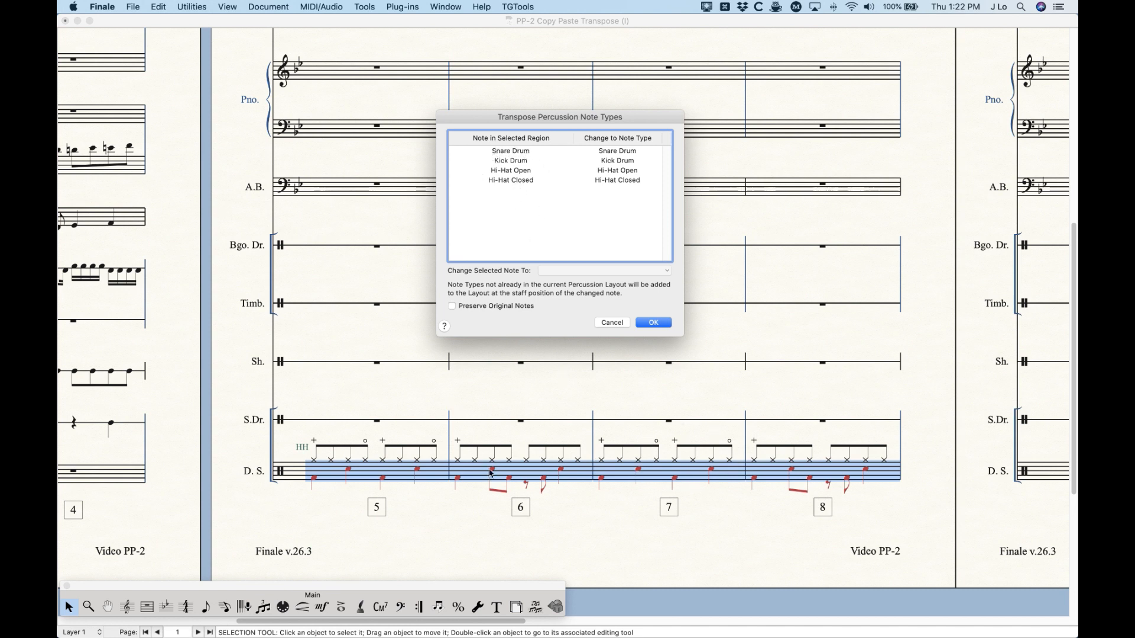
Inspect the Snare Drum and Kick Drum entries, and change the Hi-Hat Open note type to Ride Cymbal
click(512, 153)
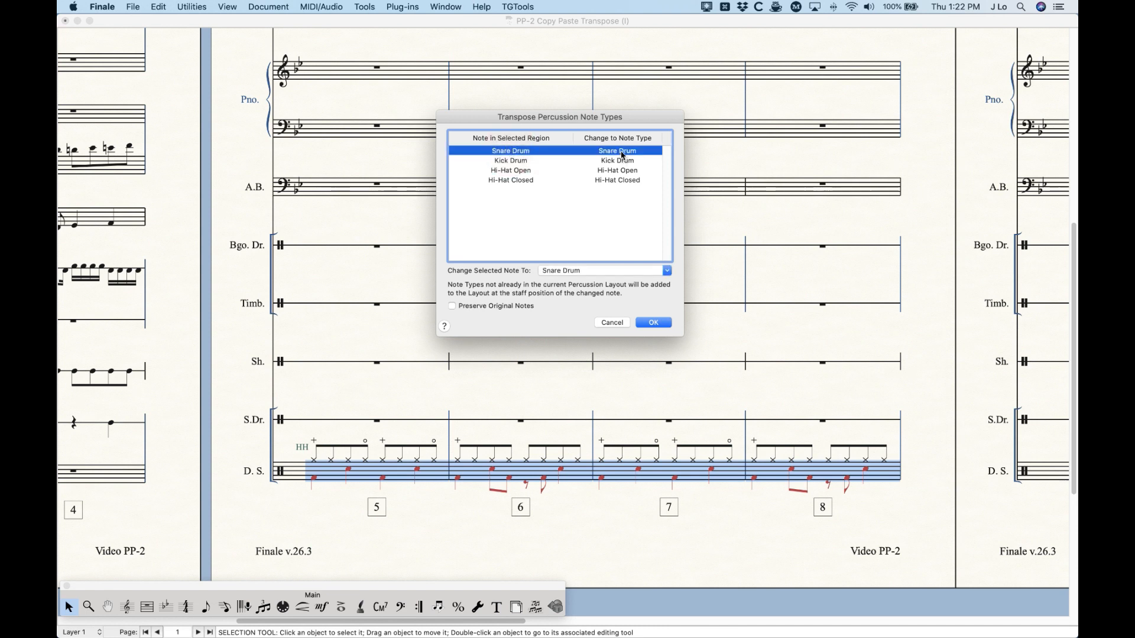
click(508, 161)
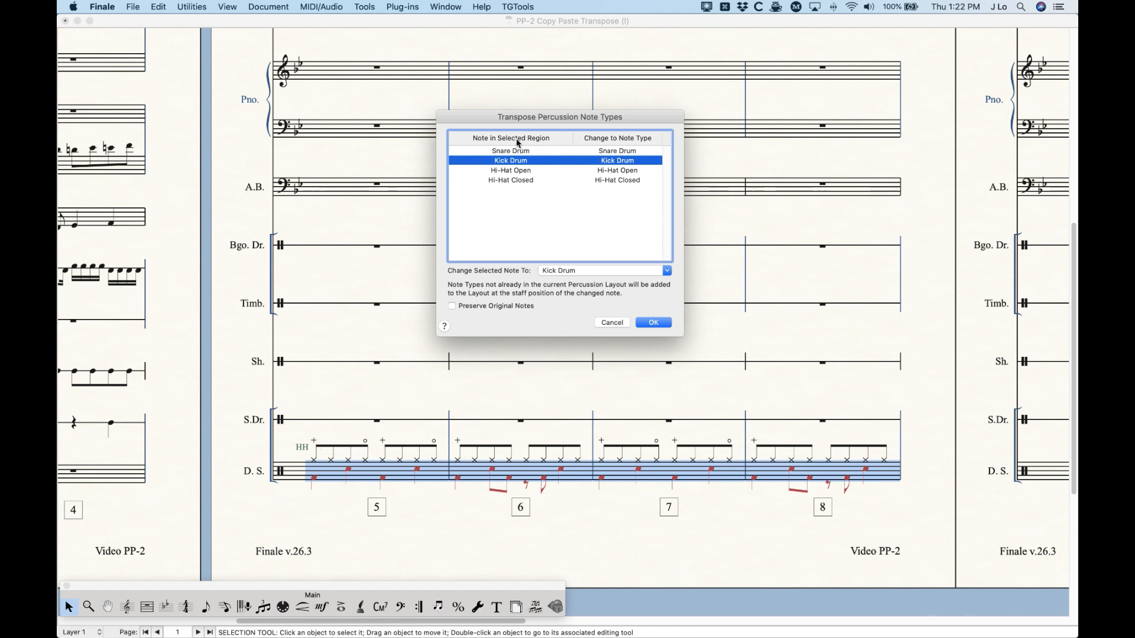
click(507, 172)
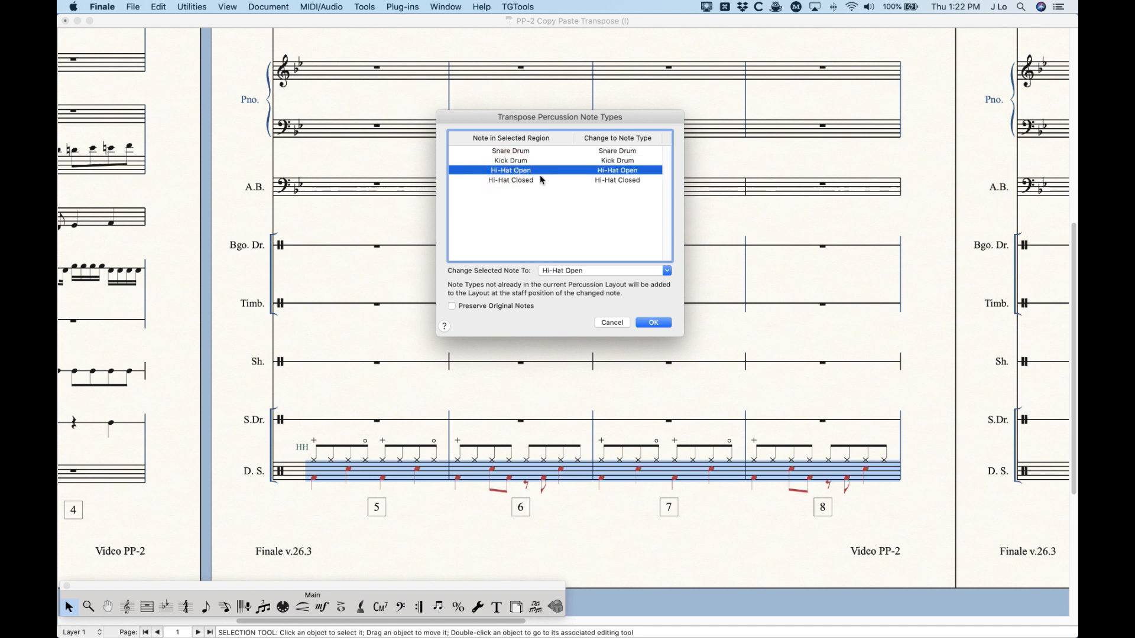
click(598, 271)
mouse_move(595, 306)
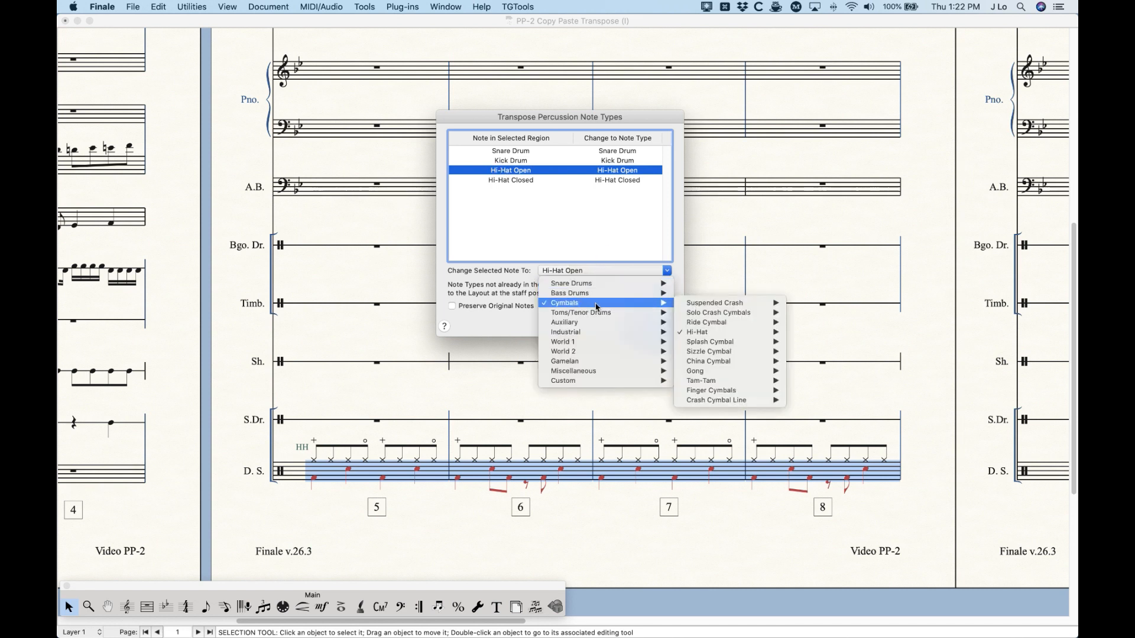
click(817, 323)
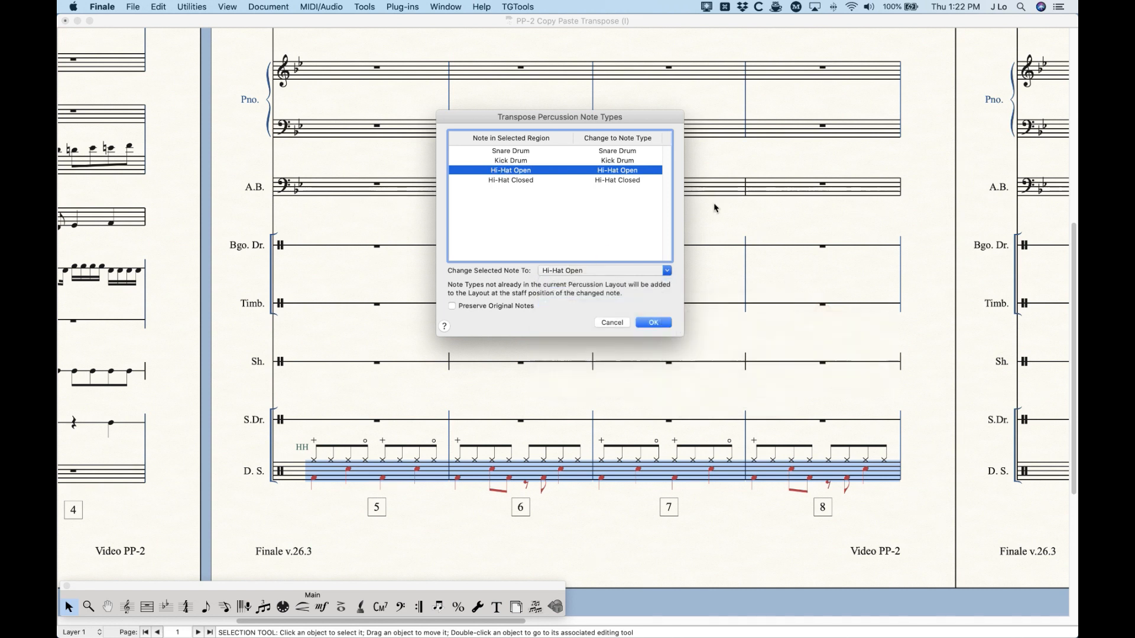
Change the Hi-Hat Closed note type to Ride Cymbal, apply the transposition to Drum Set measures 5–8, and clear the selection
click(513, 181)
click(594, 272)
mouse_move(589, 304)
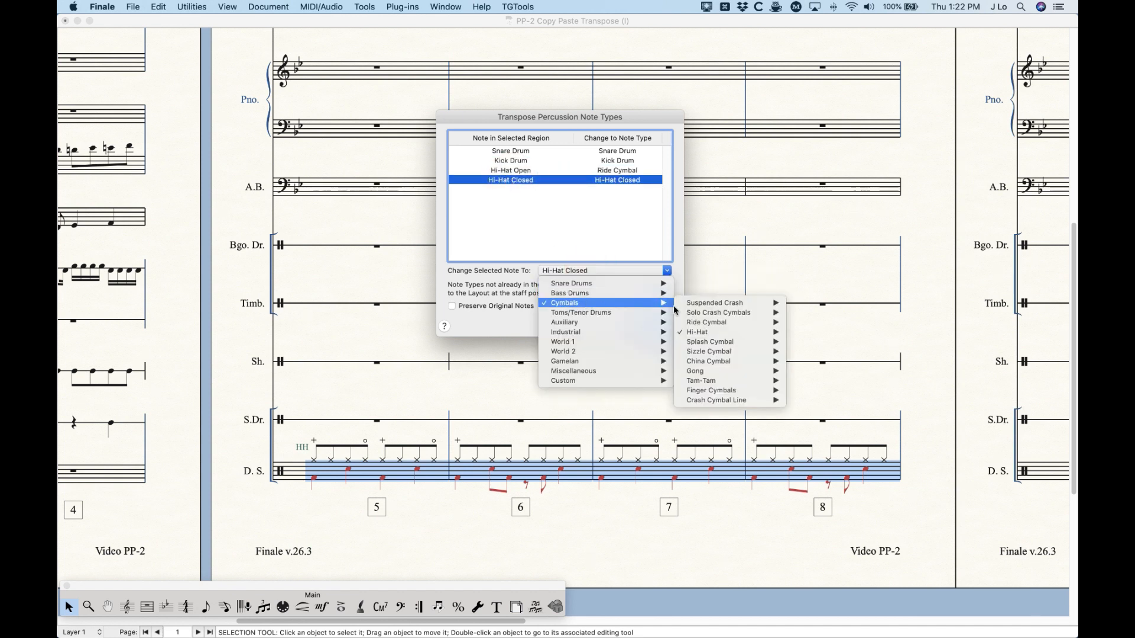
mouse_move(706, 326)
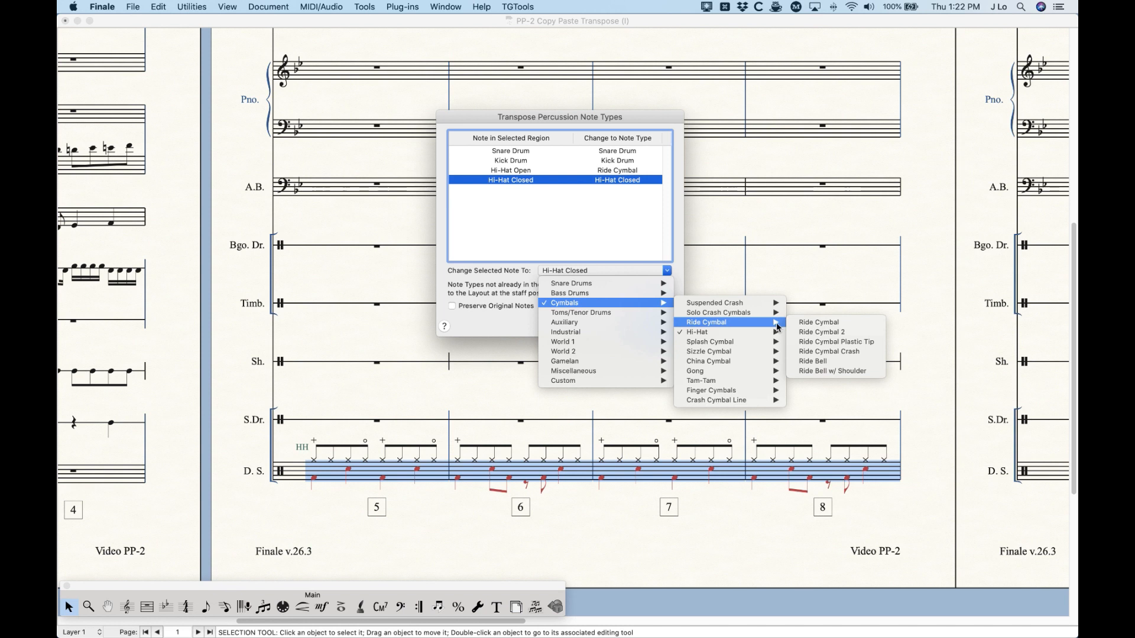
click(808, 325)
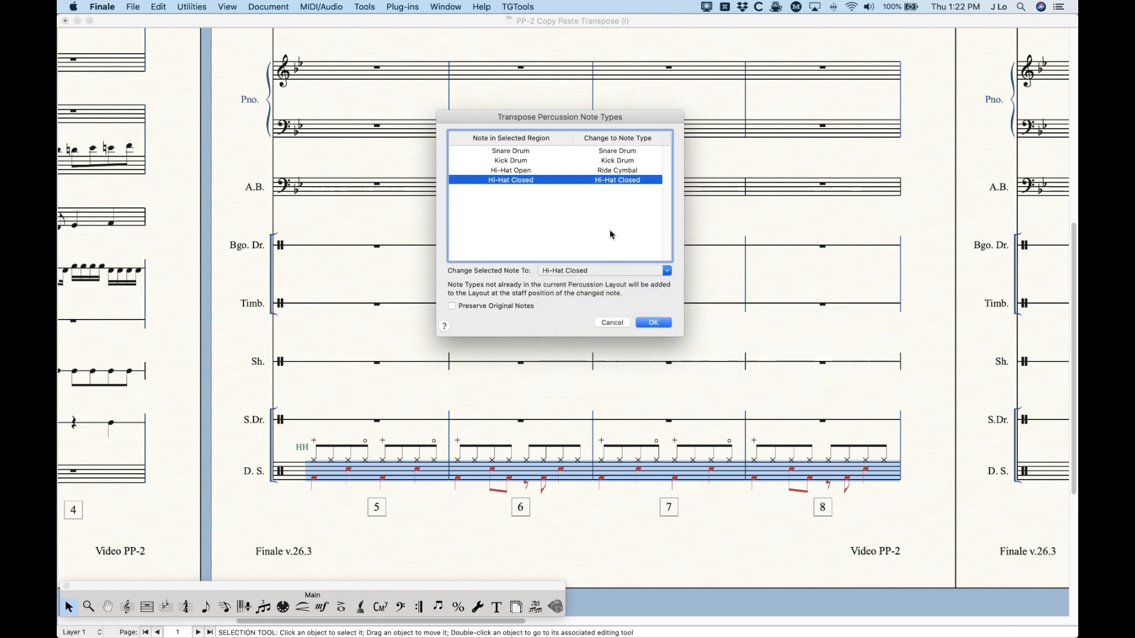
click(514, 181)
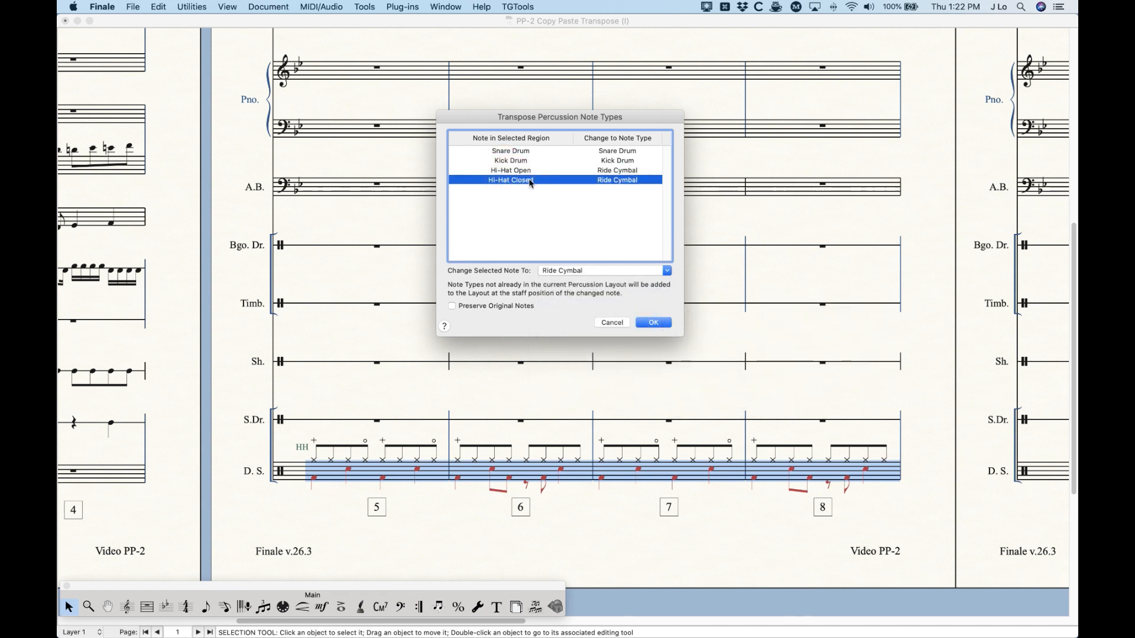
click(659, 325)
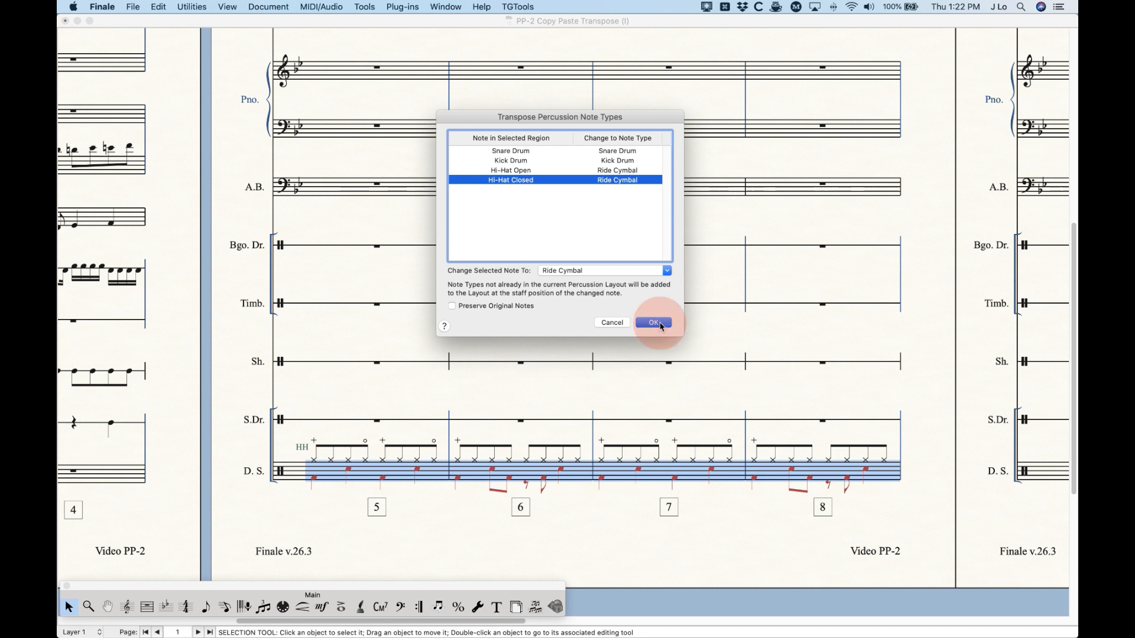
click(504, 441)
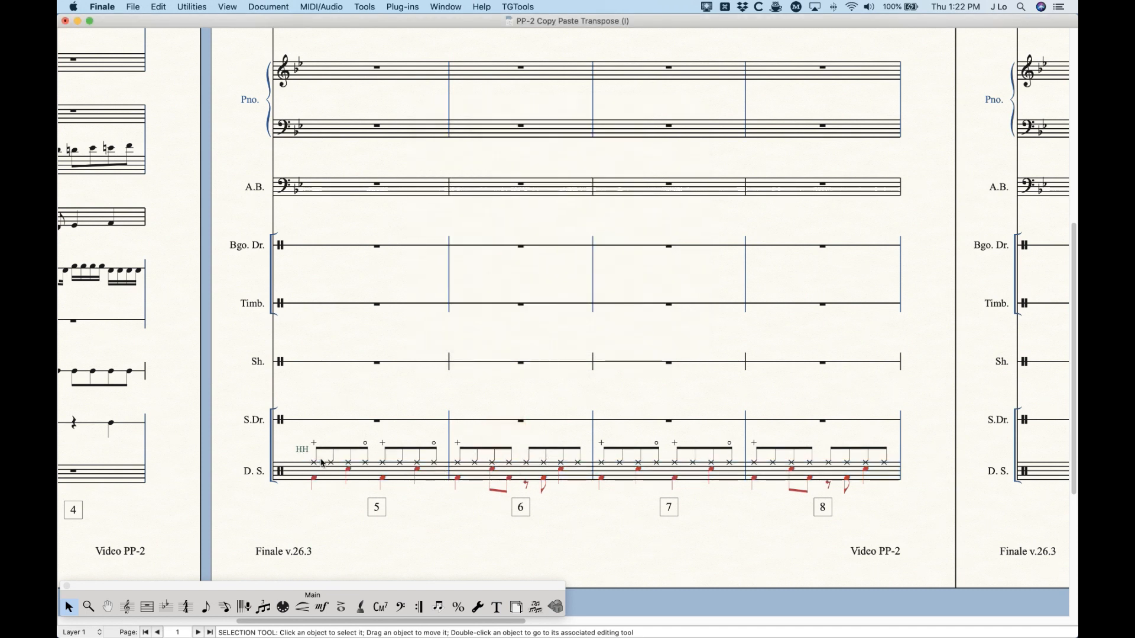
Delete the HH expression and all open and closed hi-hat articulations above the Drum Set staff in measures 5–8
click(305, 449)
key(BackSpace)
click(341, 607)
drag(303, 432, 825, 472)
key(BackSpace)
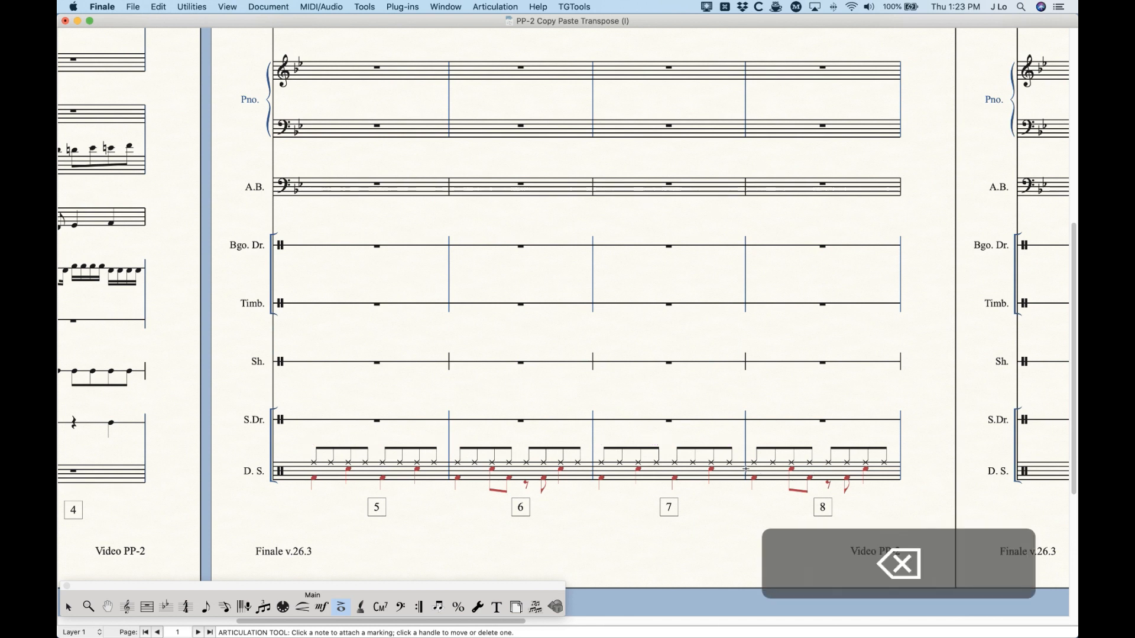
Add the Ride technique text to Drum Set measure 5 and position it just before the first beamed group
click(321, 607)
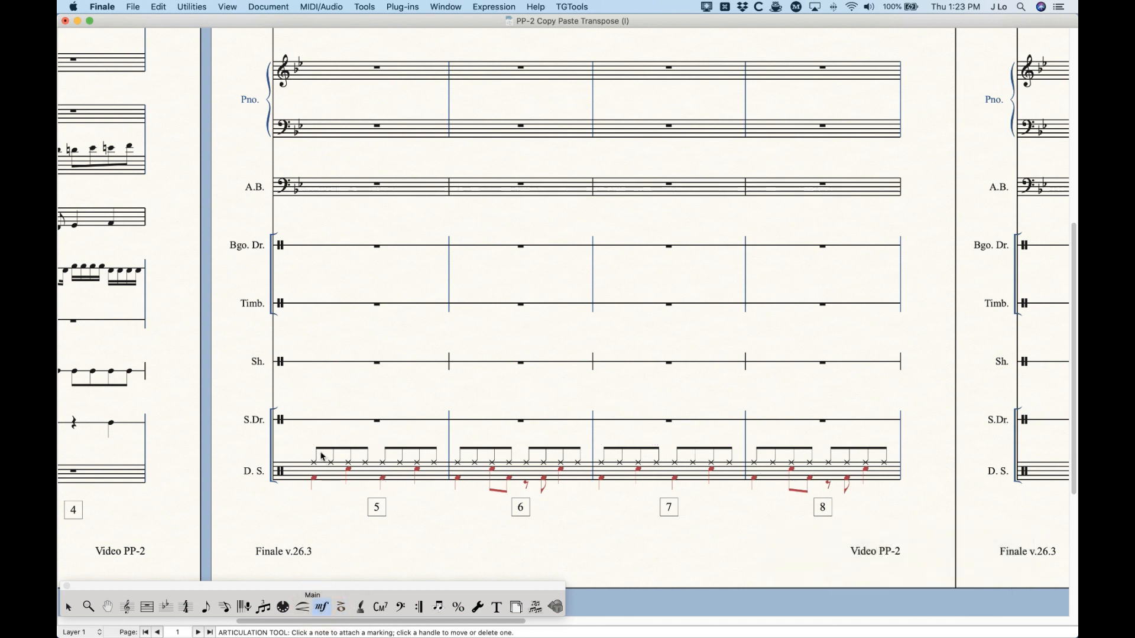
double_click(337, 444)
click(659, 289)
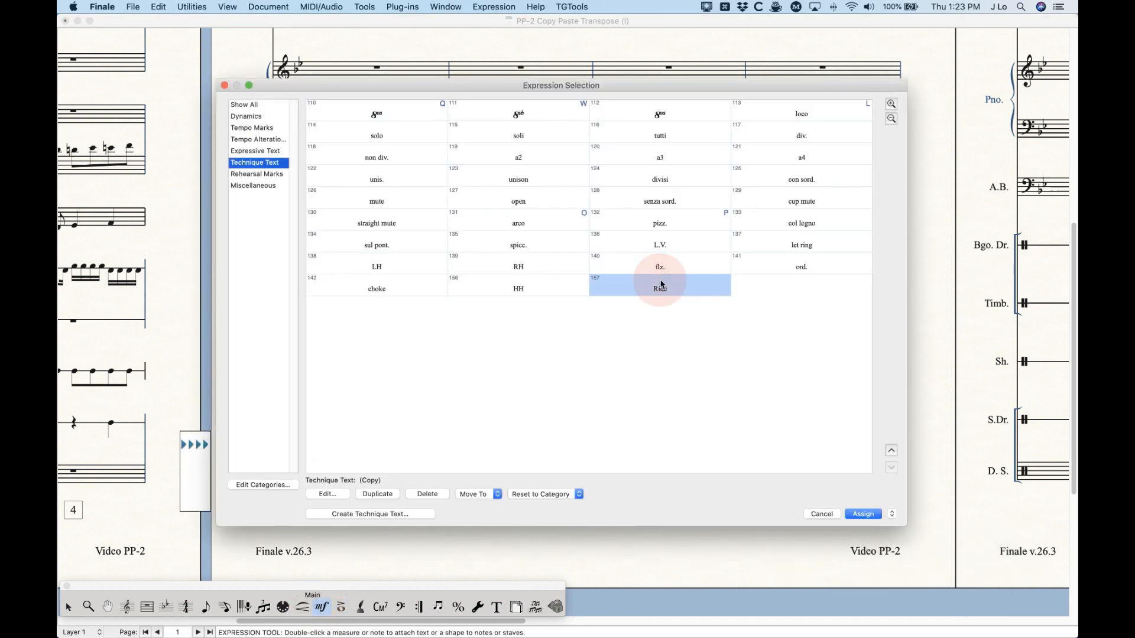
key(Return)
drag(307, 437, 293, 448)
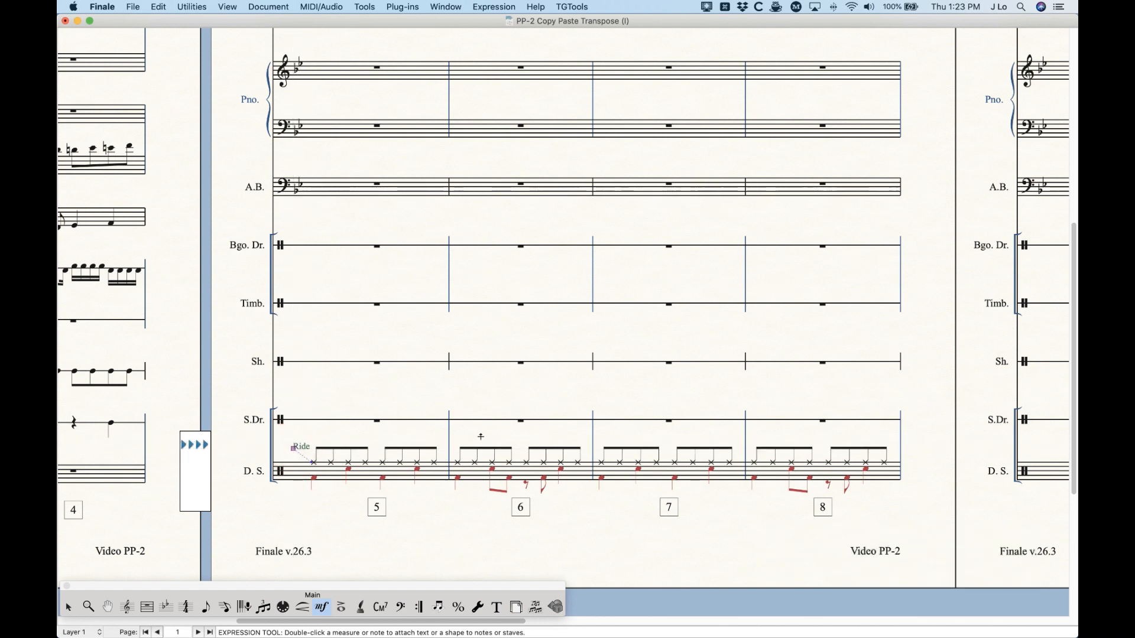
Undo the Ride text, the deleted markings and the ride cymbal transposition in the Drum Set part
key(Escape)
key(super+z)
key(super+z)
key(super+z)
key(super+z)
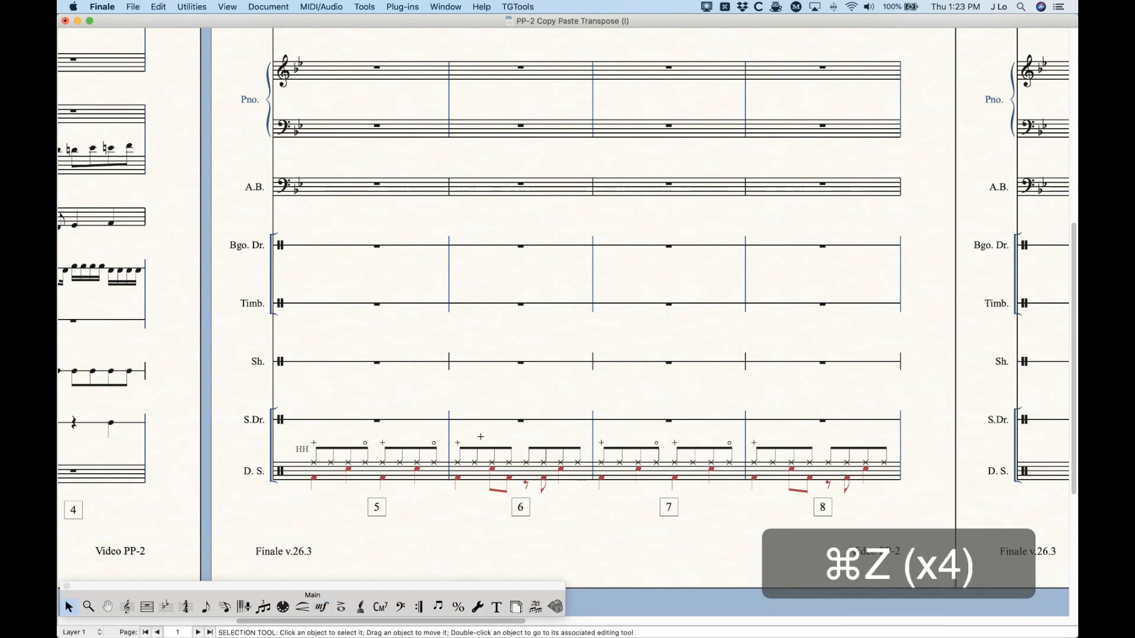
key(super+z)
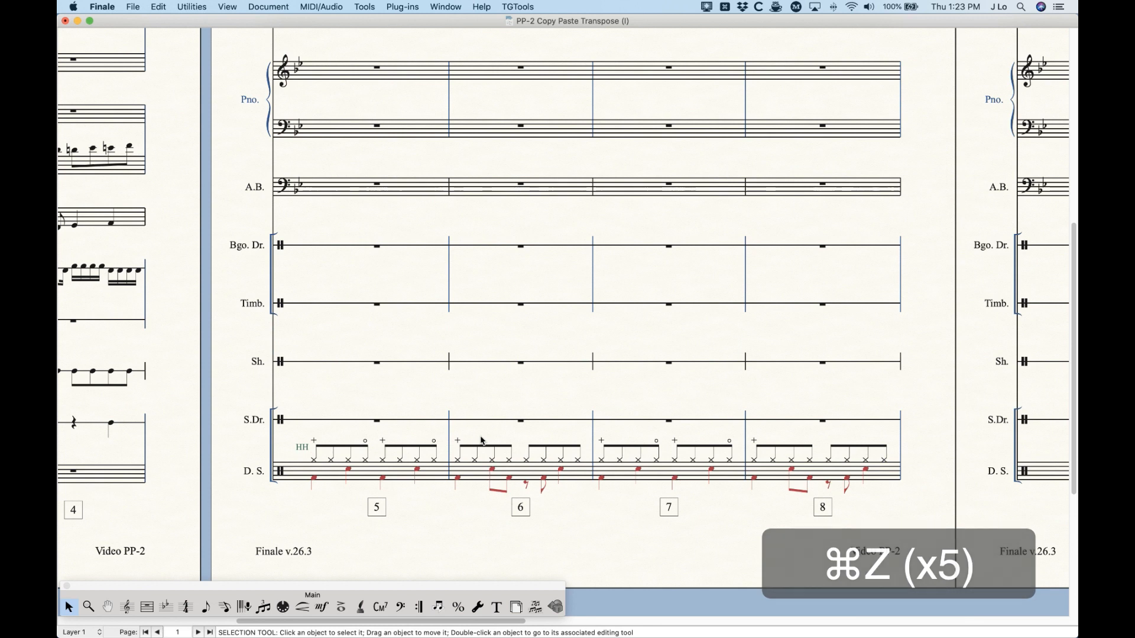
Reopen Transpose Percussion Notes for Drum Set measures 5–8 and change Hi-Hat Open to Ride Cymbal
click(355, 472)
shift+click(792, 470)
click(192, 6)
click(231, 33)
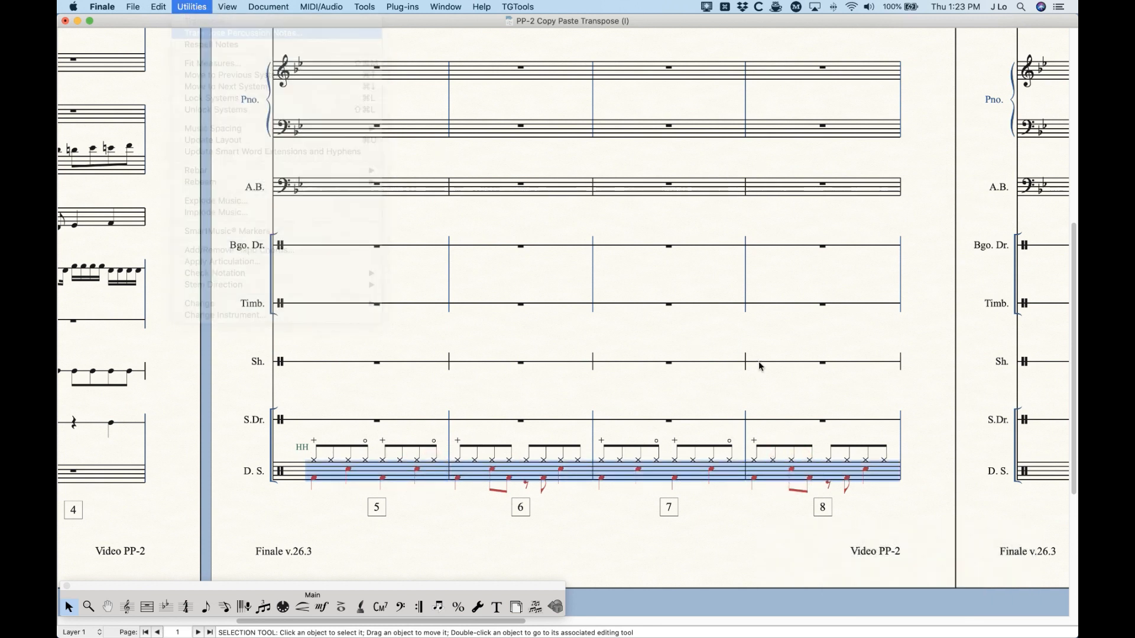
click(519, 174)
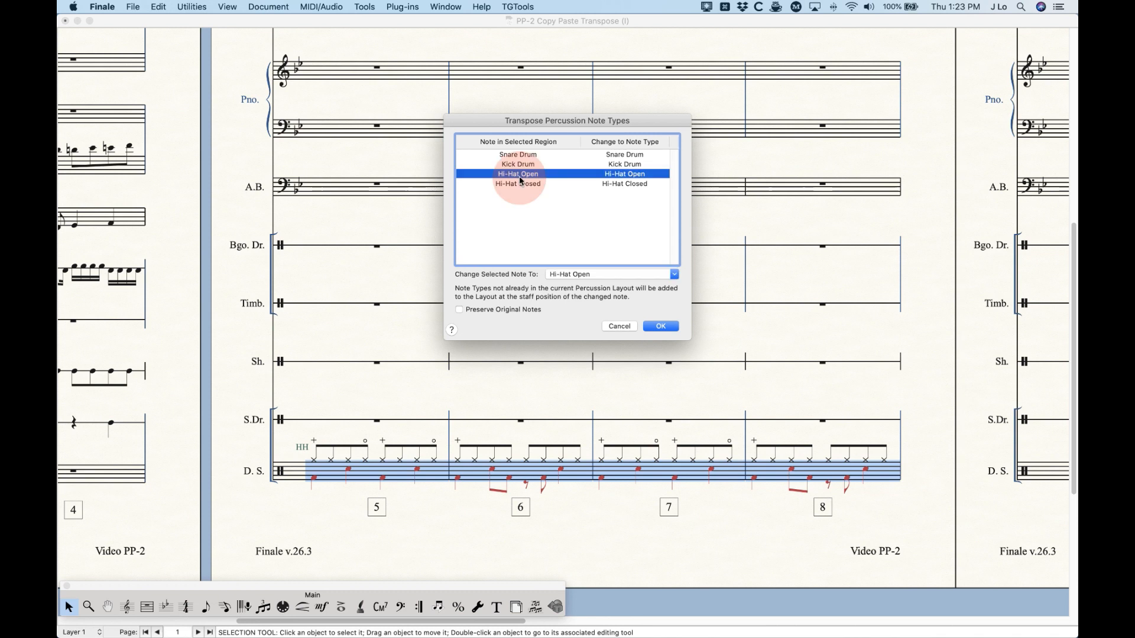
click(613, 276)
mouse_move(587, 316)
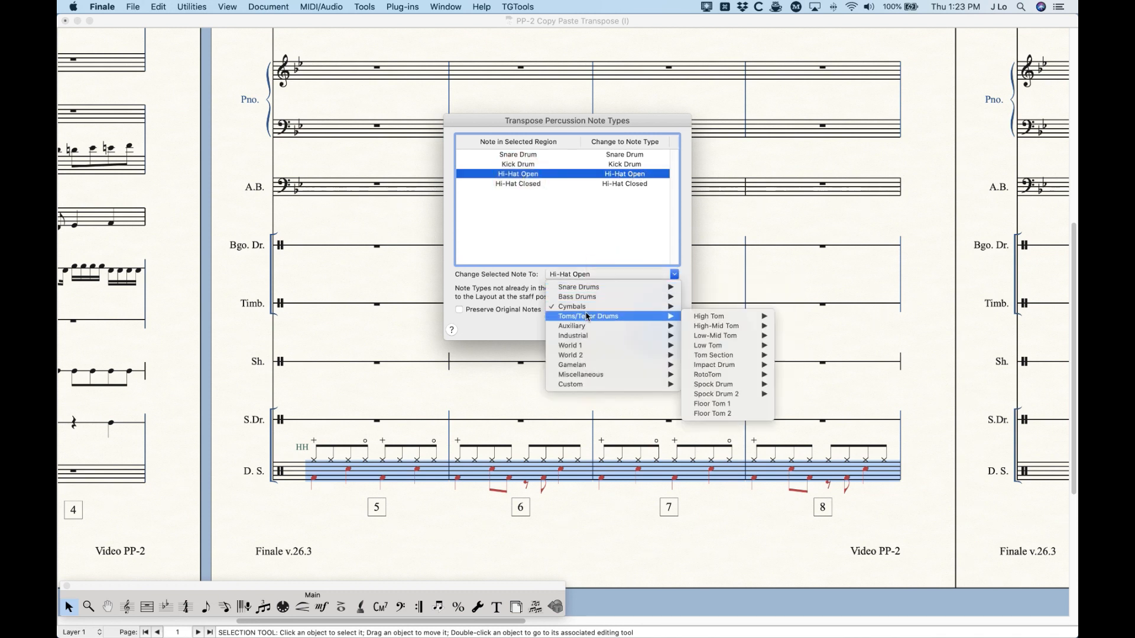
mouse_move(708, 317)
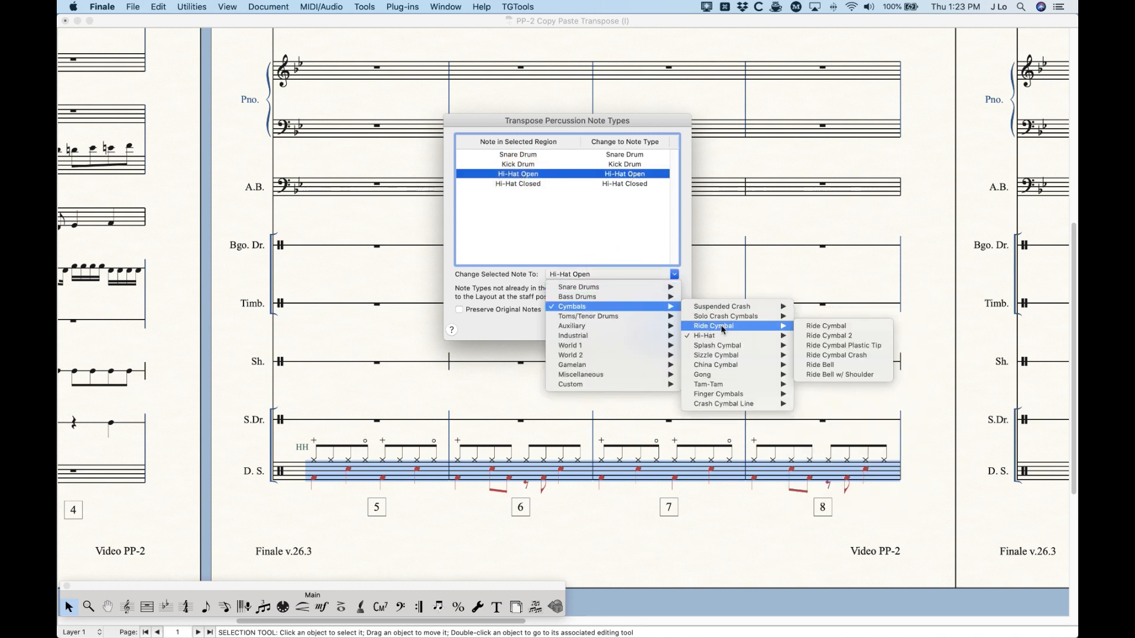
click(814, 326)
Change Hi-Hat Closed to Ride Cymbal as well and apply the transposition
click(512, 184)
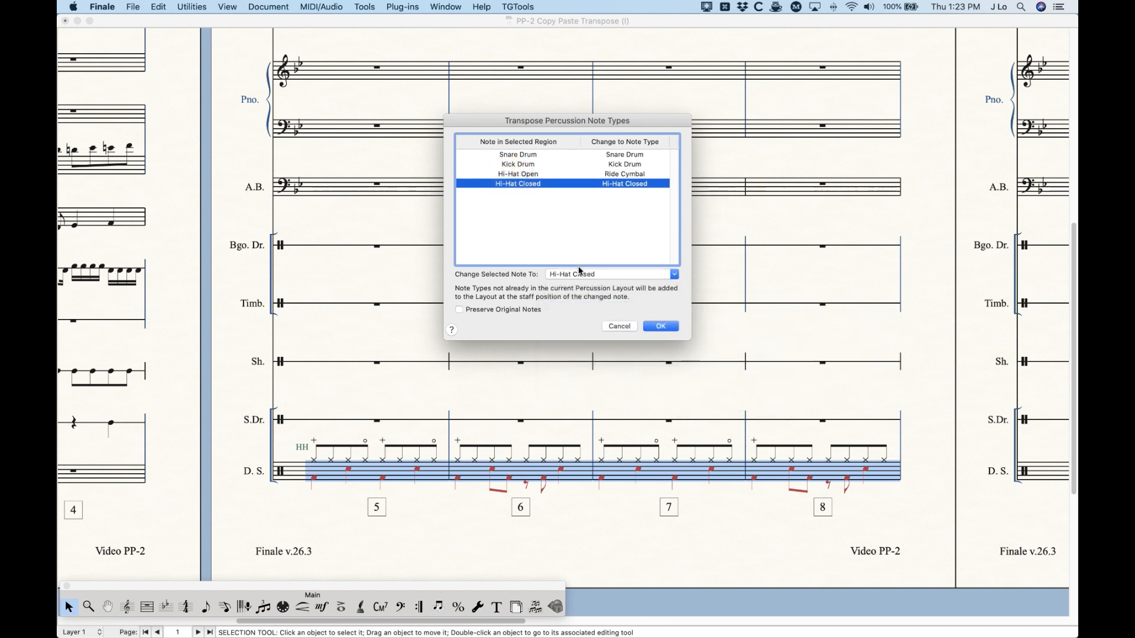
click(580, 273)
mouse_move(579, 308)
mouse_move(712, 308)
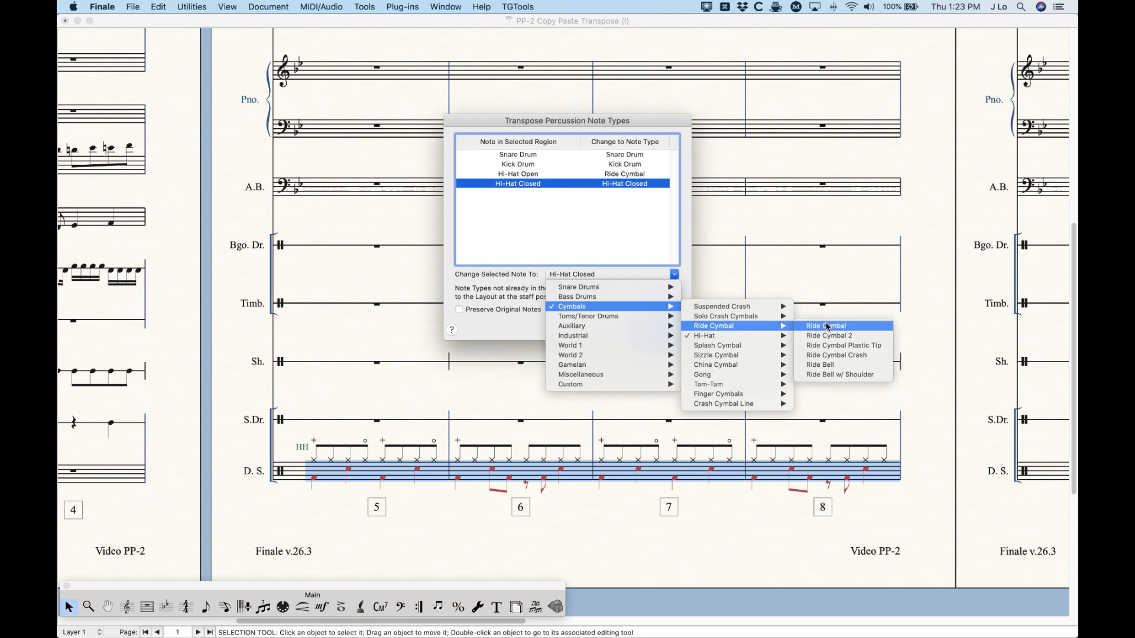
click(825, 326)
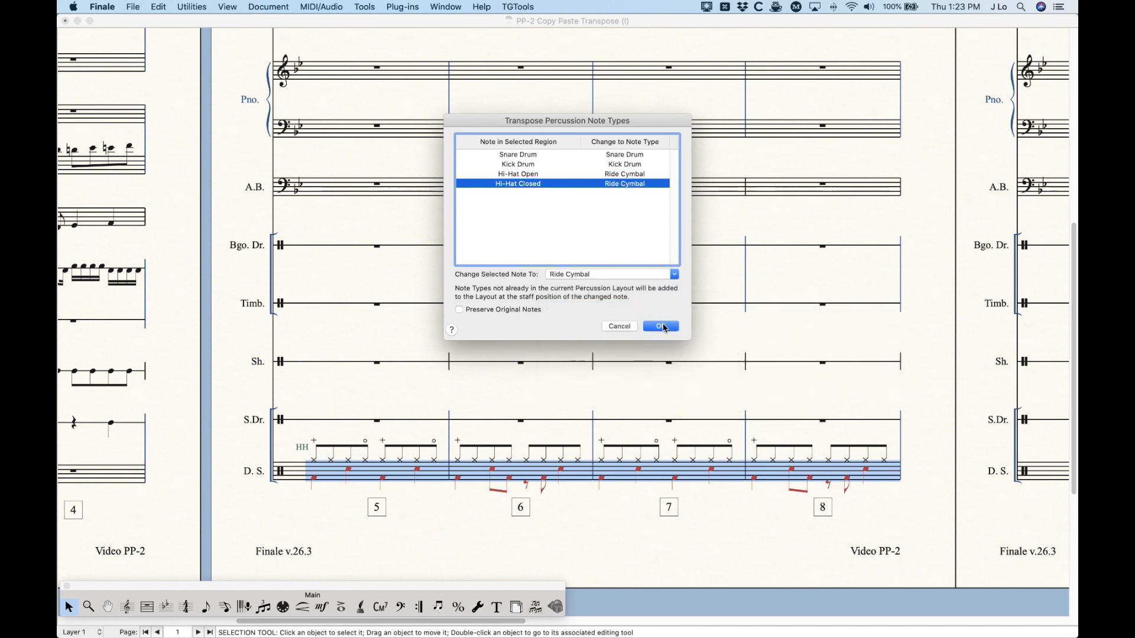
click(661, 326)
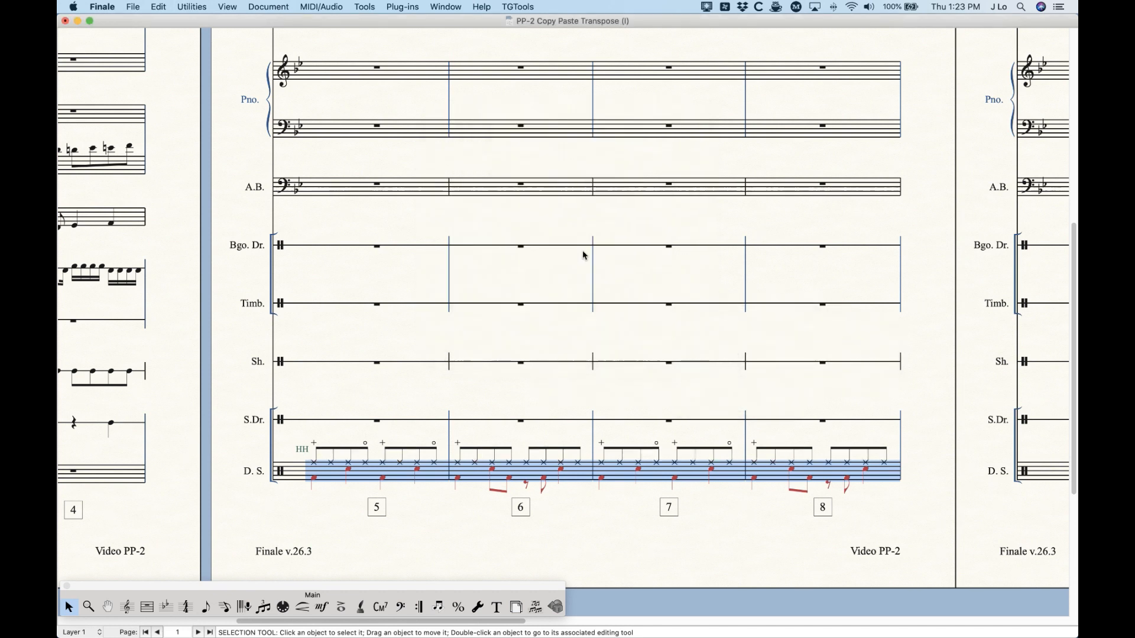
Transpose the Snare Drum notes in Drum Set measures 5–8 to Floor Tom 1 with Preserve Original Notes enabled, and clear the selection
click(198, 6)
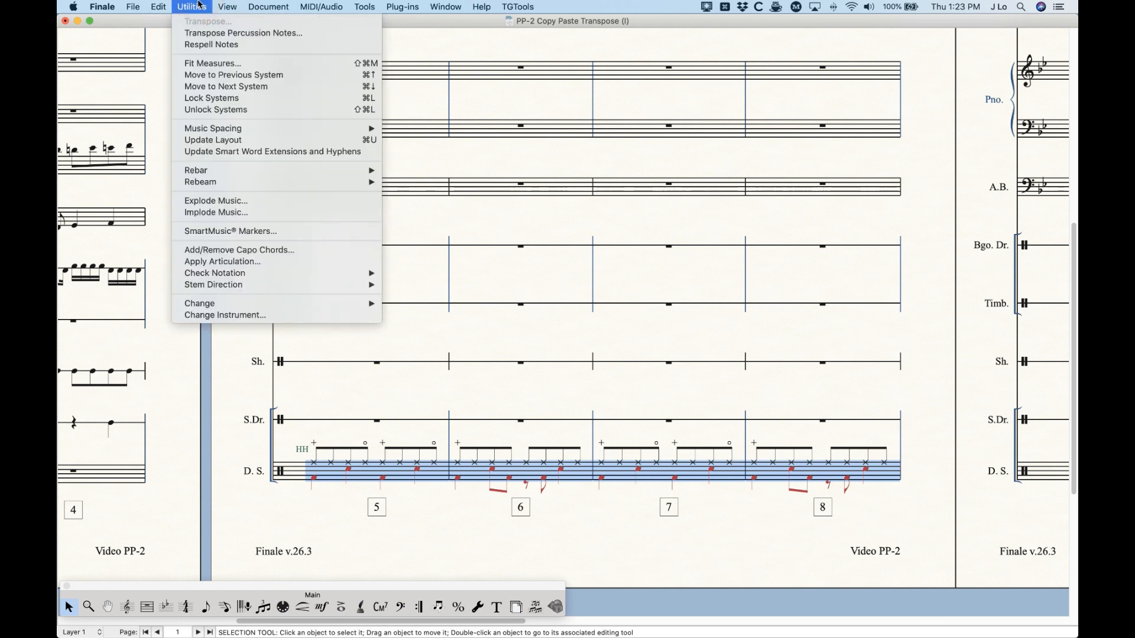
click(204, 33)
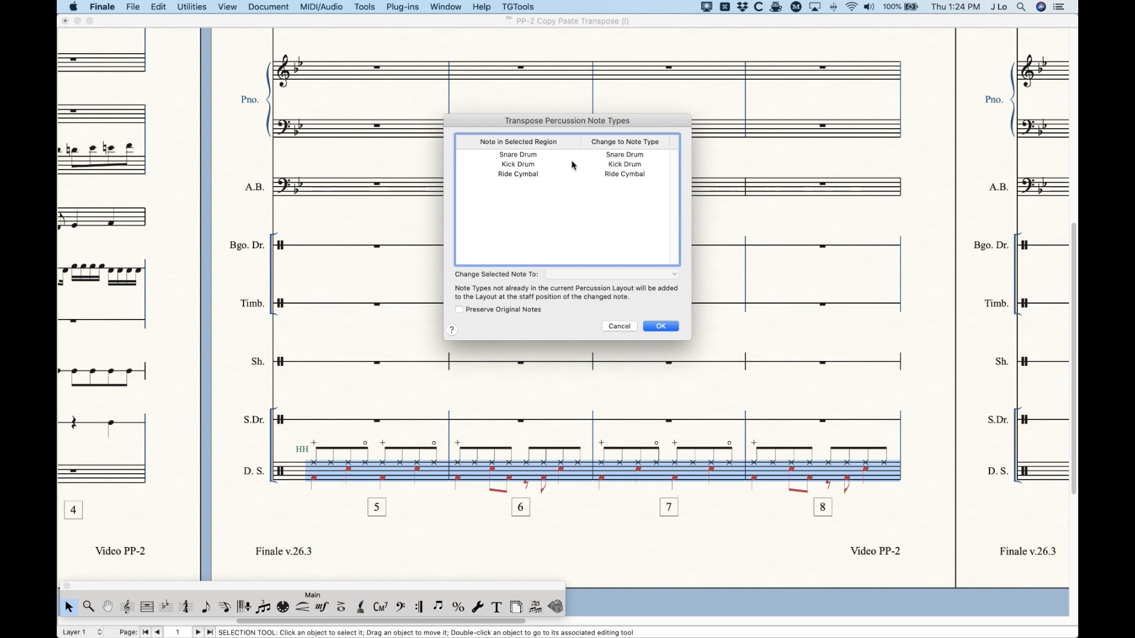
click(516, 156)
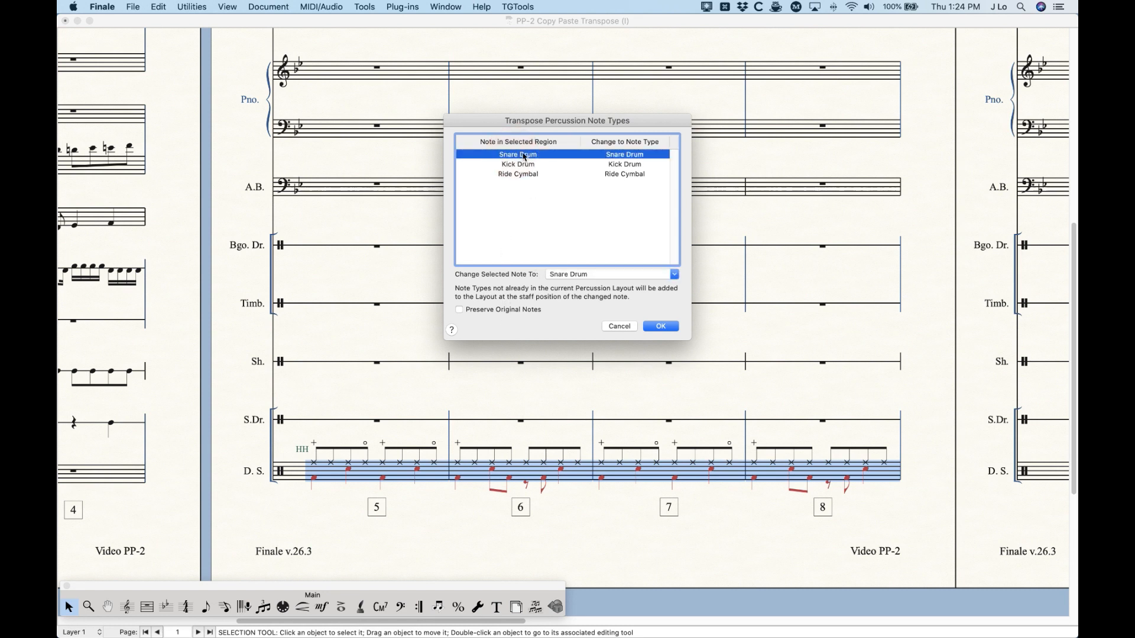
click(498, 307)
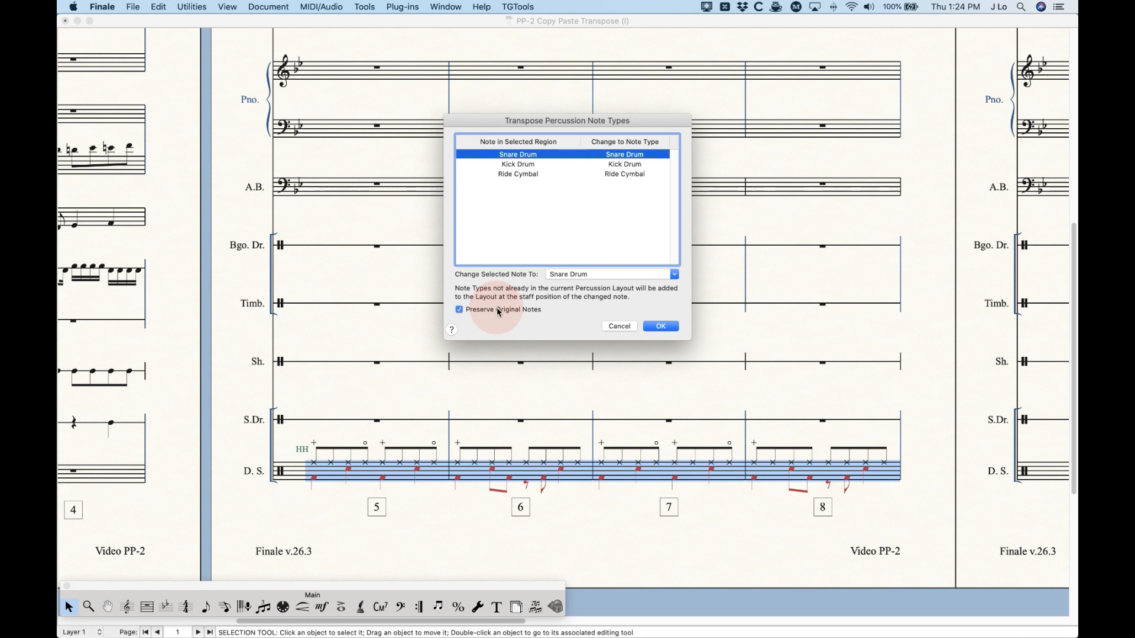
click(589, 275)
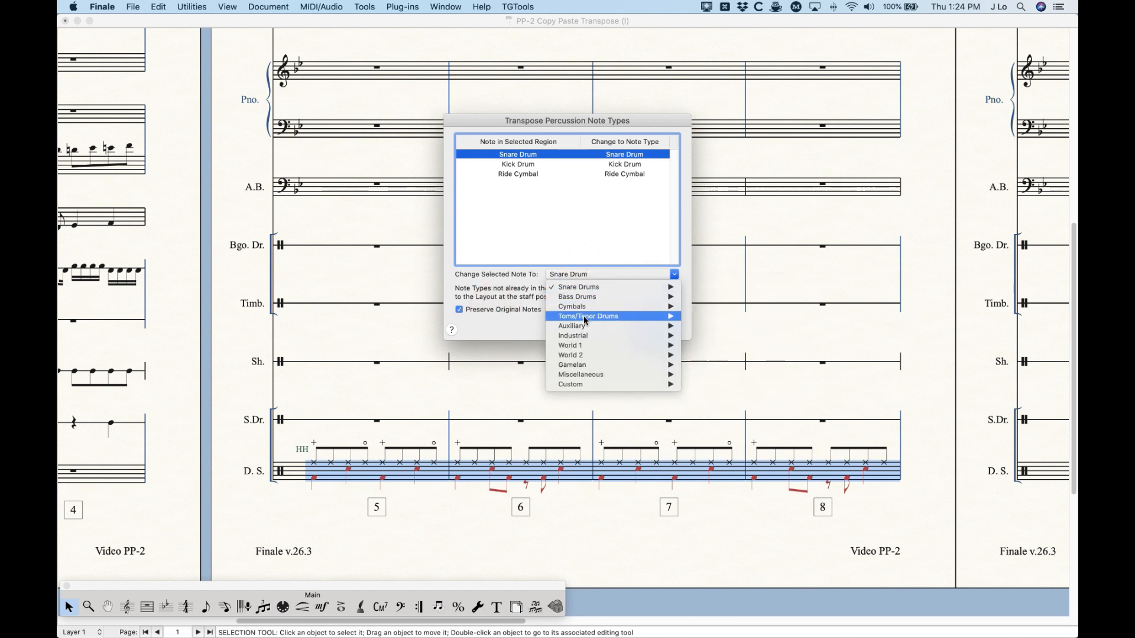
mouse_move(584, 316)
mouse_move(721, 337)
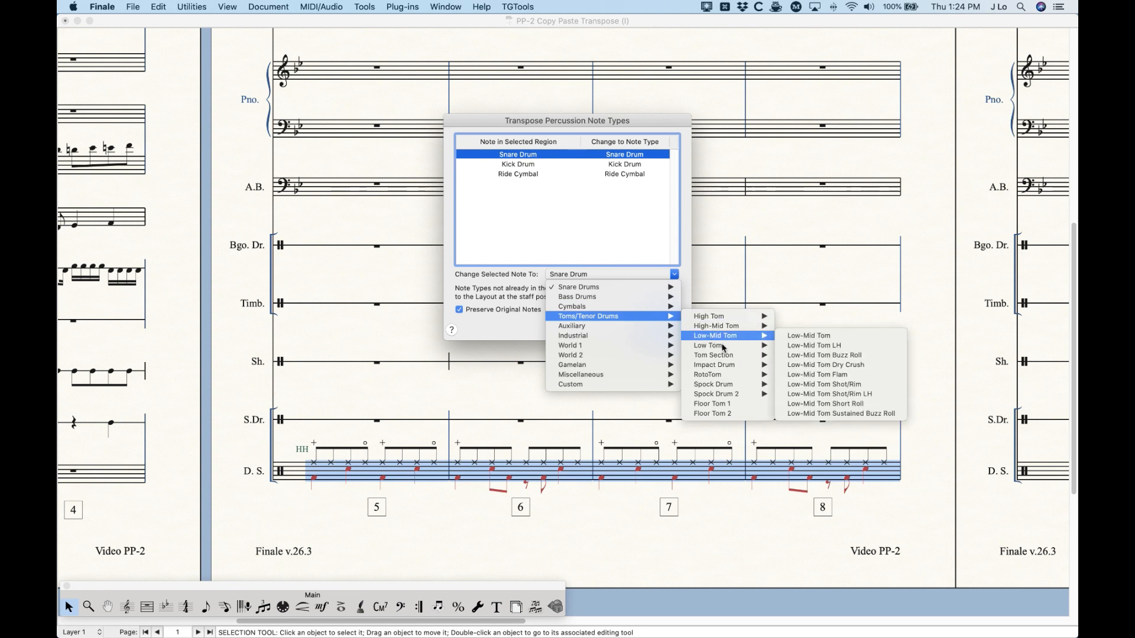
click(716, 404)
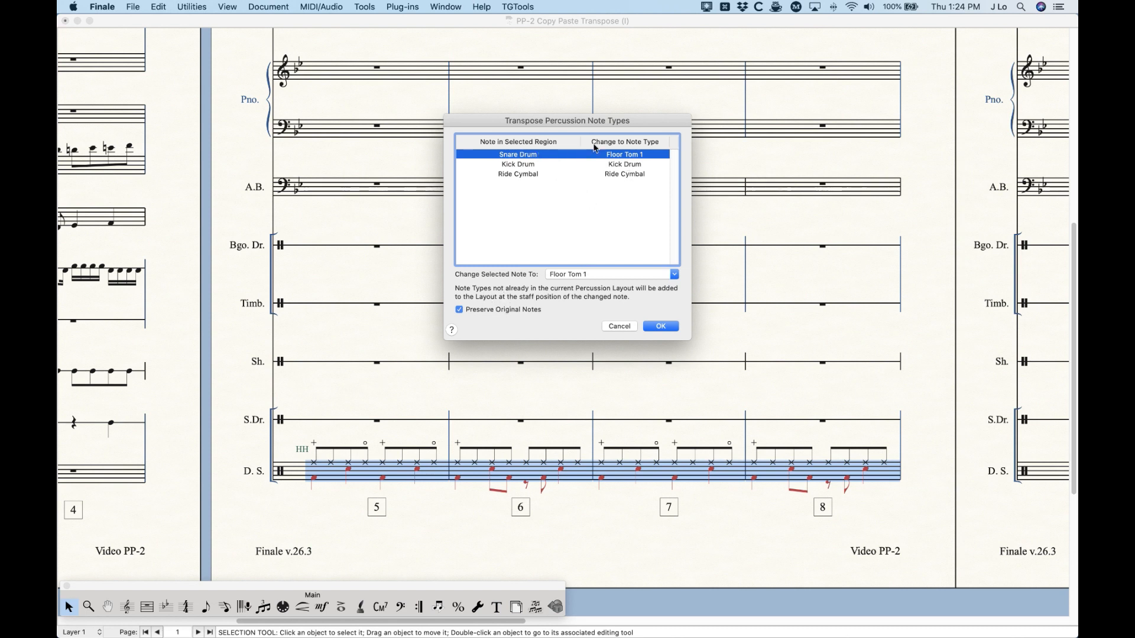
click(660, 329)
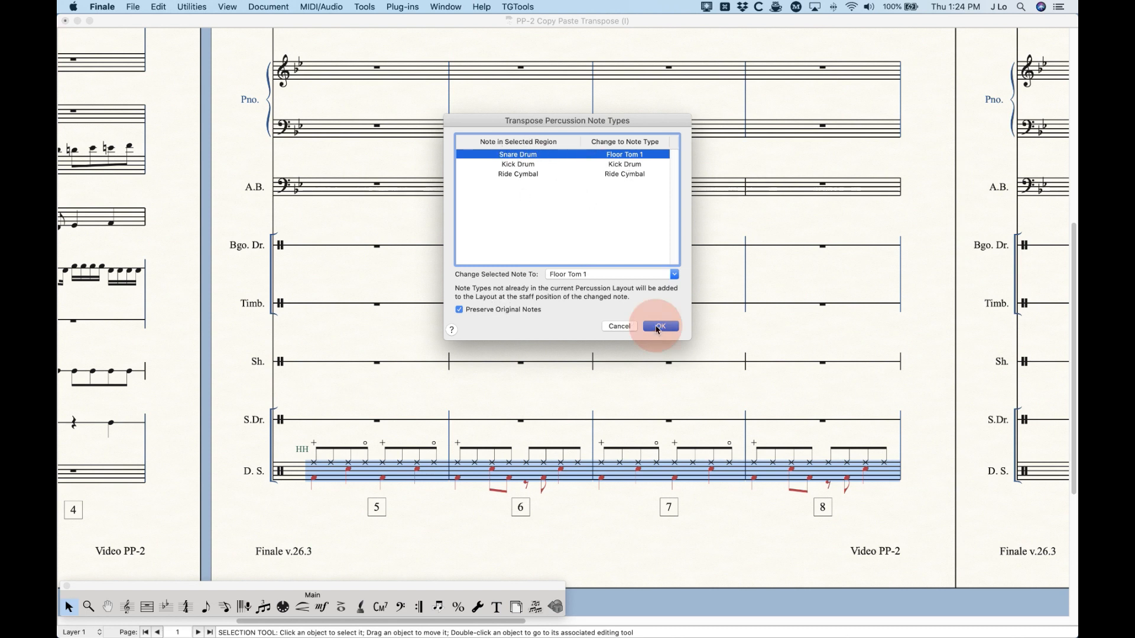
click(388, 412)
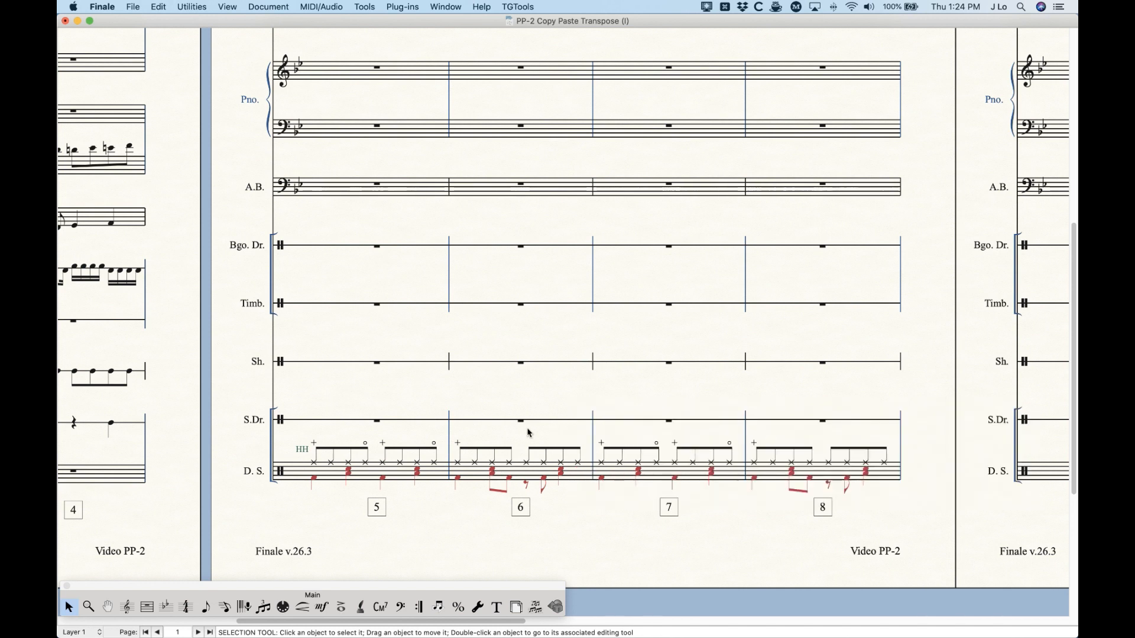
Transpose the Ride Cymbal notes in Drum Set measures 5–8 to Sizzle Cymbal with Transpose Percussion Notes
click(861, 467)
shift+click(384, 471)
click(207, 7)
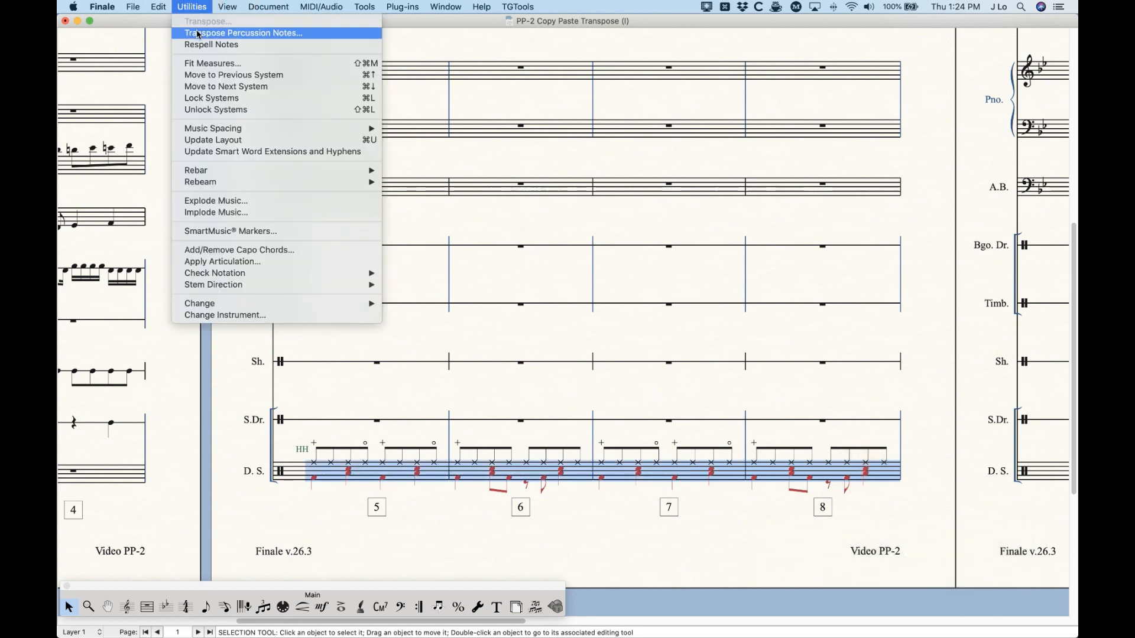
click(196, 34)
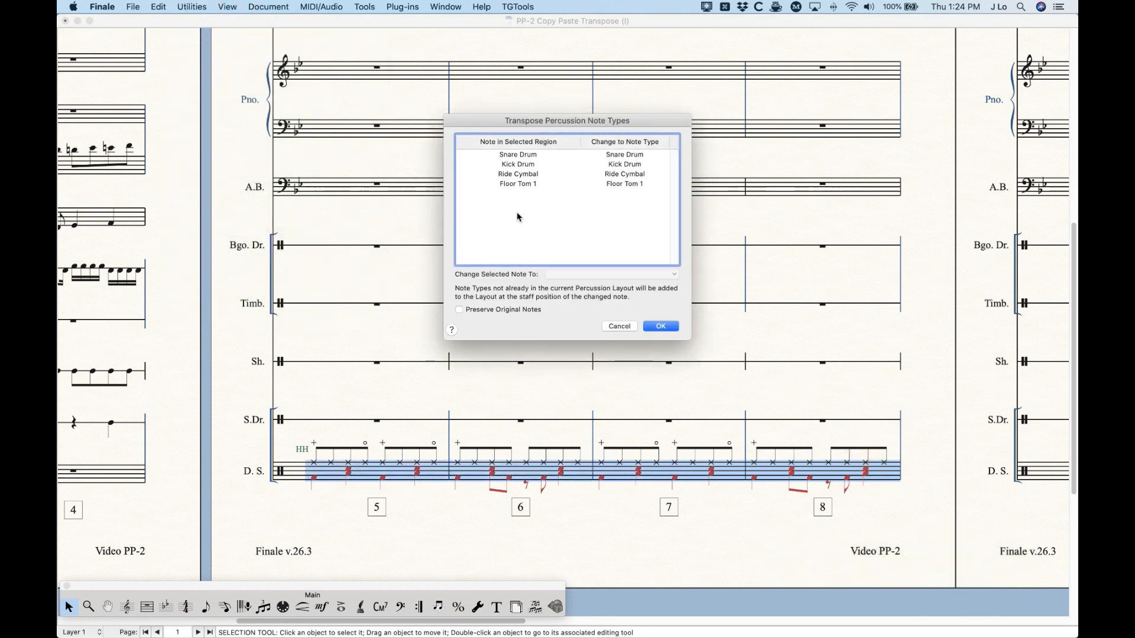
click(519, 175)
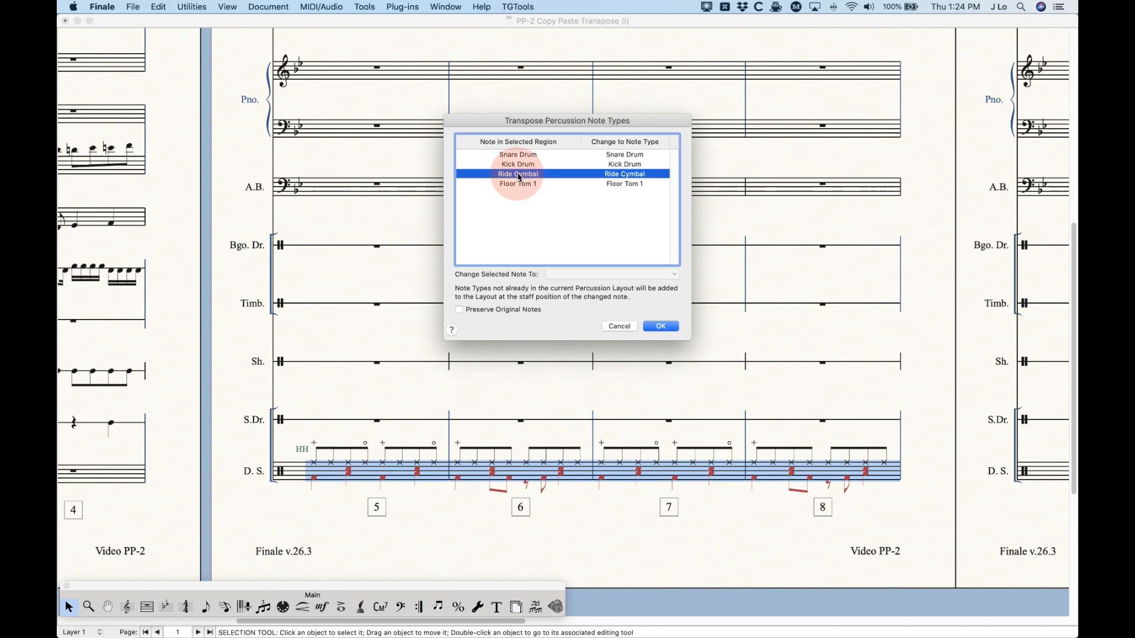
click(580, 275)
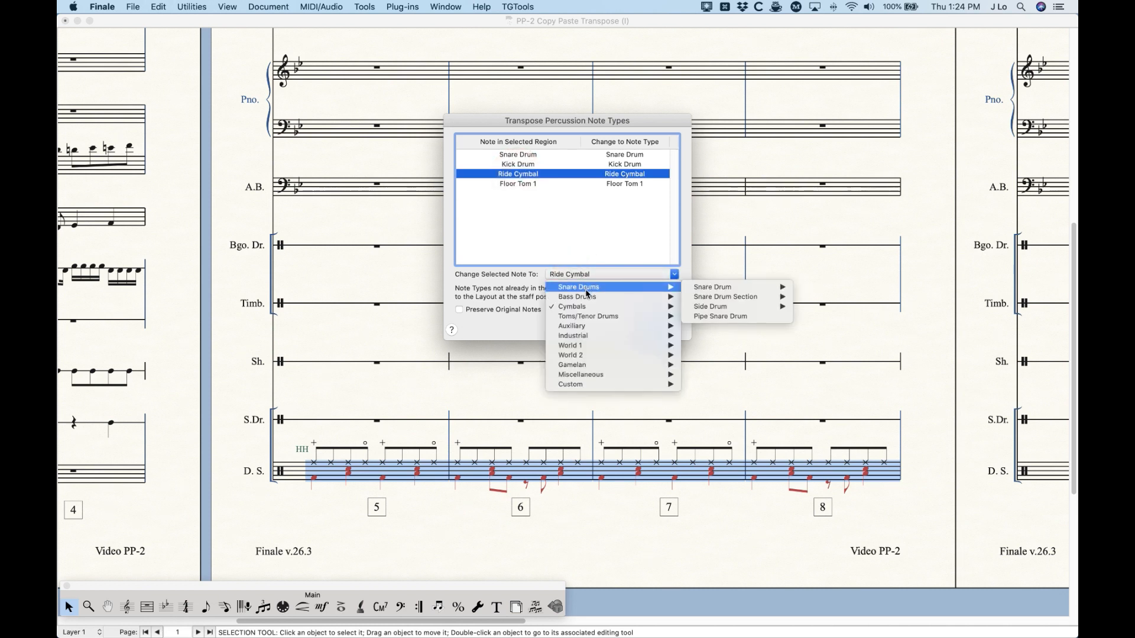
mouse_move(595, 300)
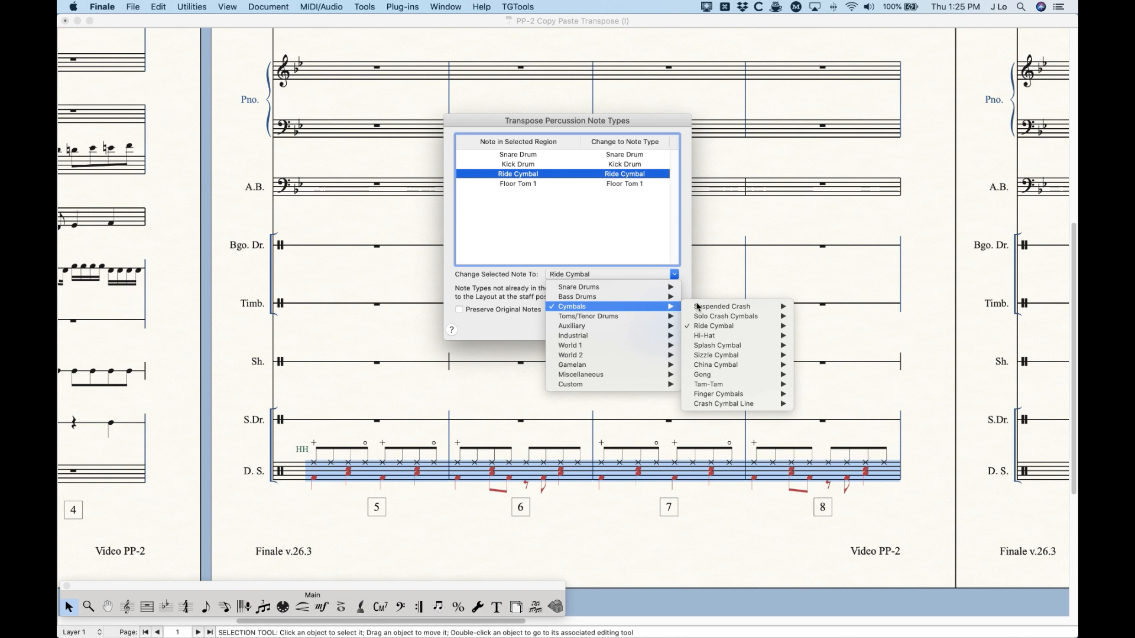
mouse_move(721, 361)
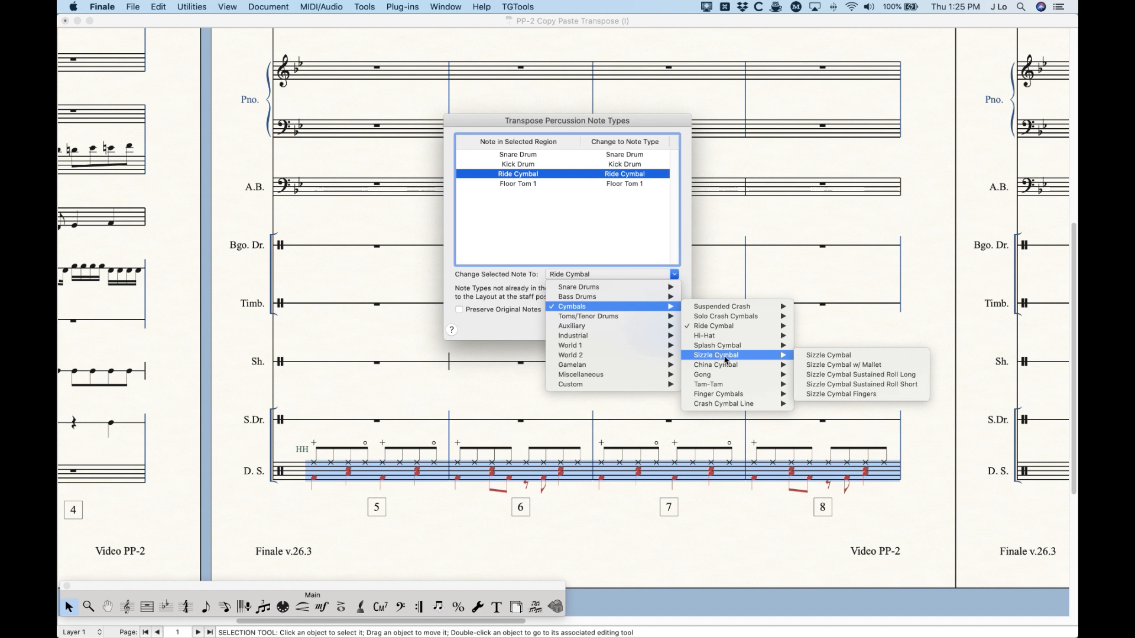
click(830, 357)
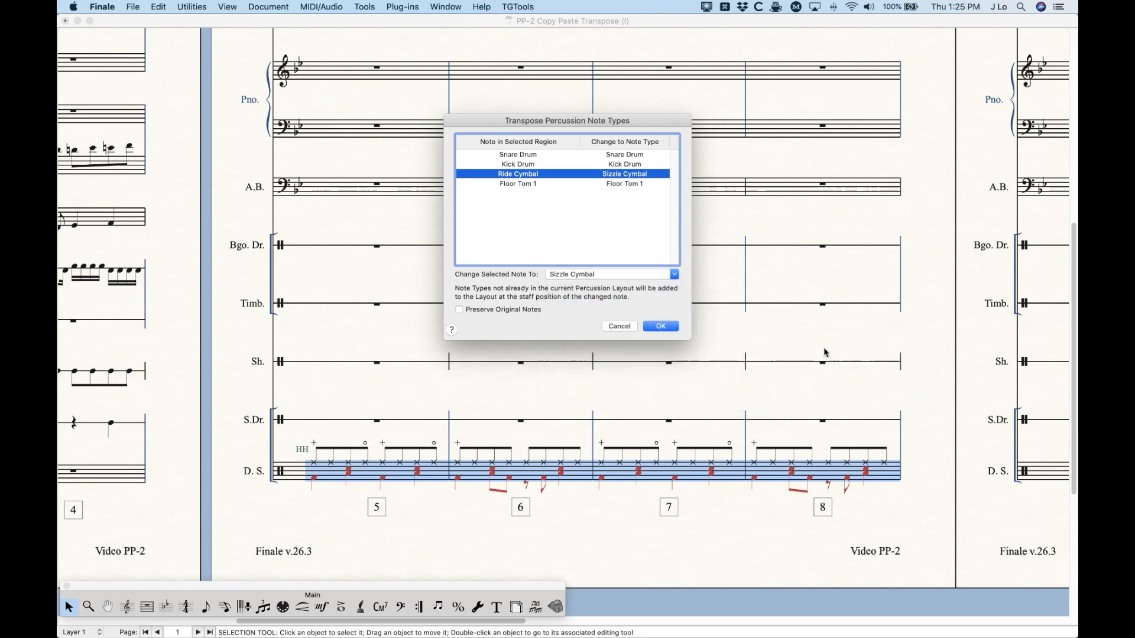
click(660, 326)
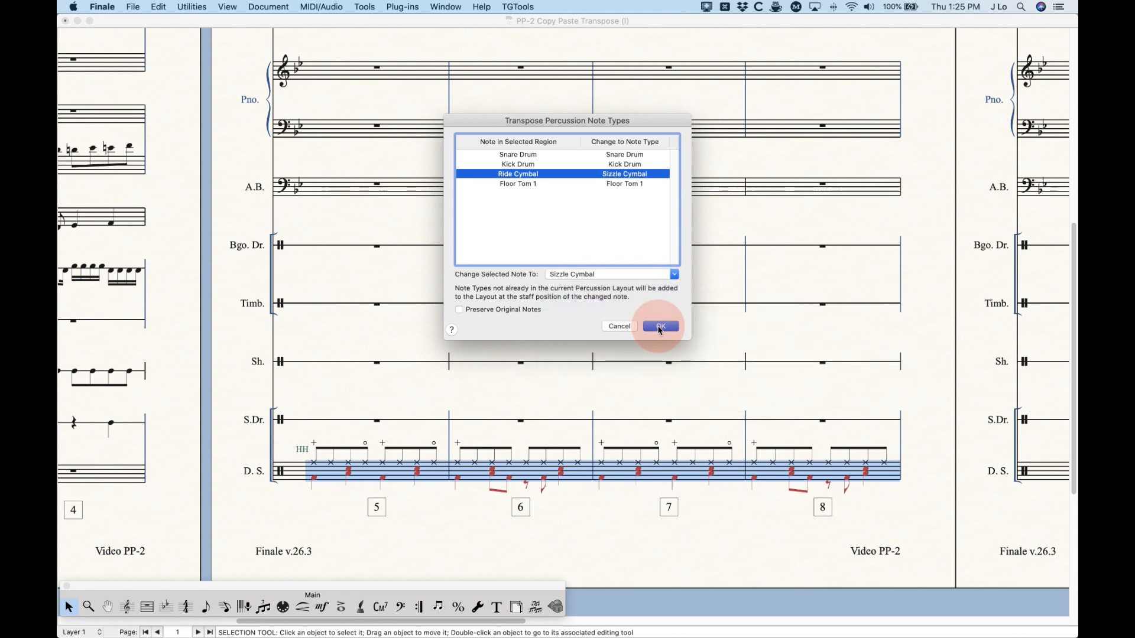
Clear the measure selection and delete the HH text above Drum Set measure 5
click(421, 395)
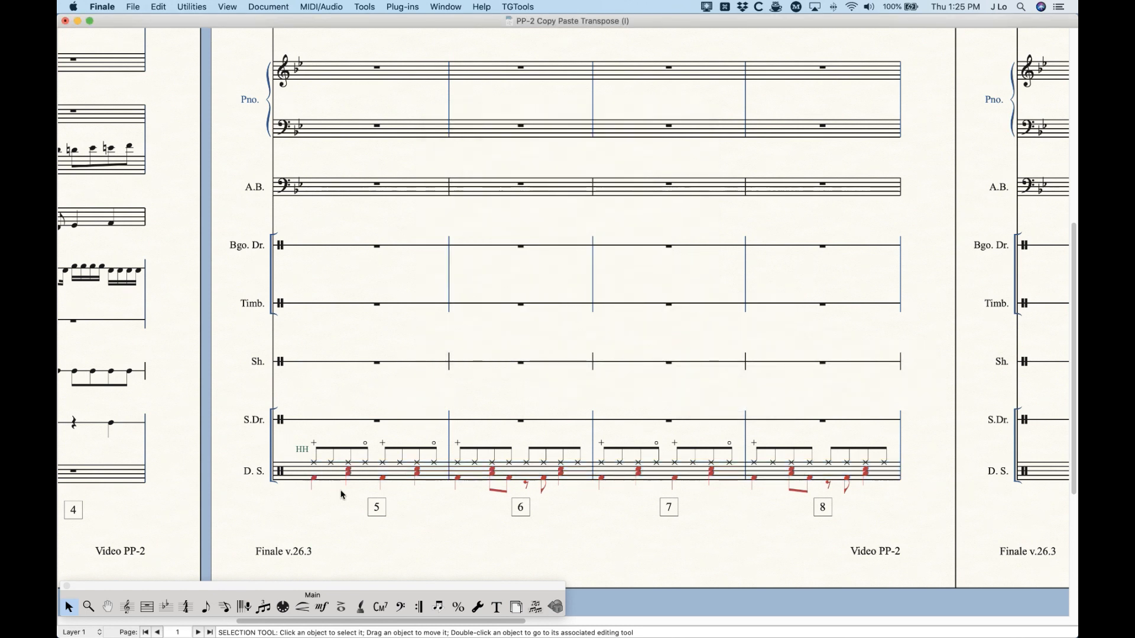
click(307, 451)
key(BackSpace)
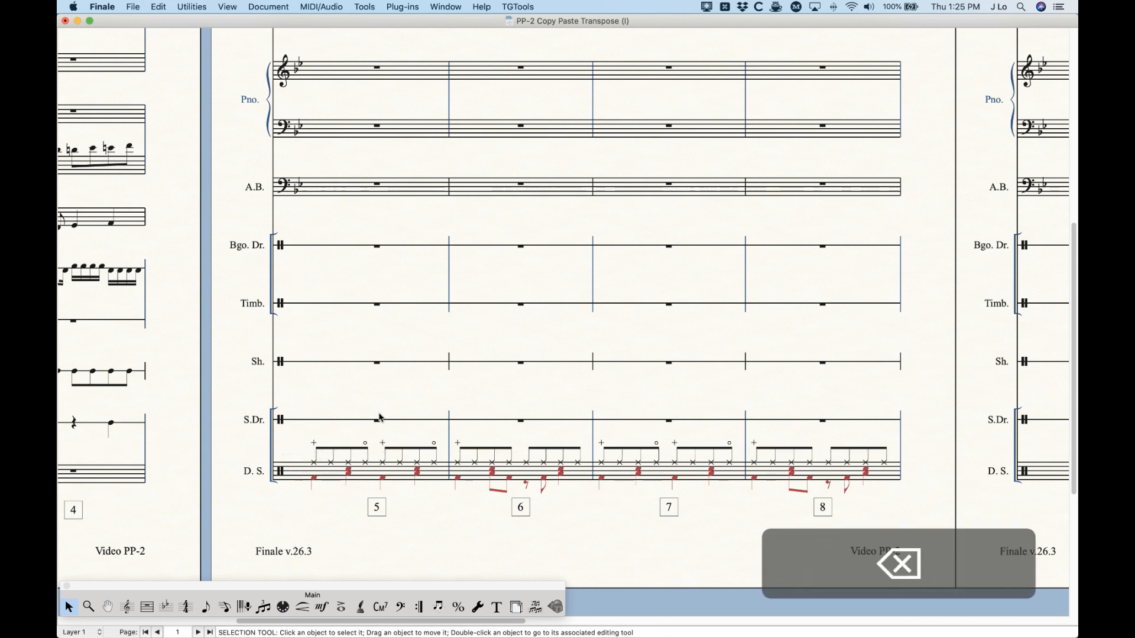
Edit the Drum Set percussion layout in ScoreManager so that Sizzle Cymbal uses staff position 12, and apply it to the staff
key(super+k)
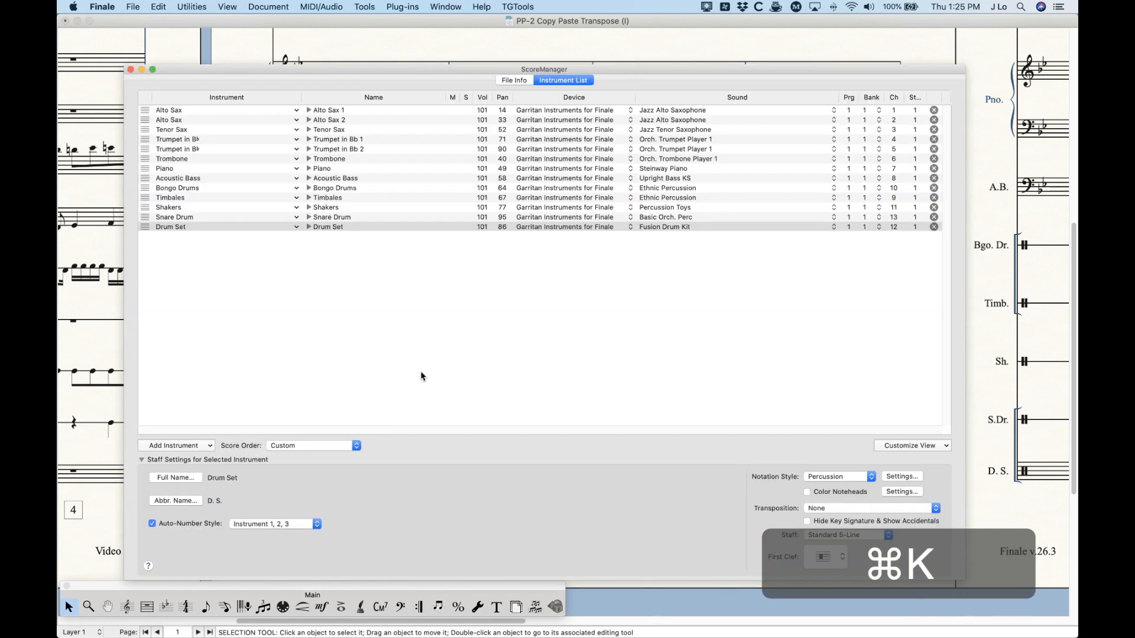
click(172, 225)
click(904, 478)
click(430, 337)
scroll(435, 287, down, 5)
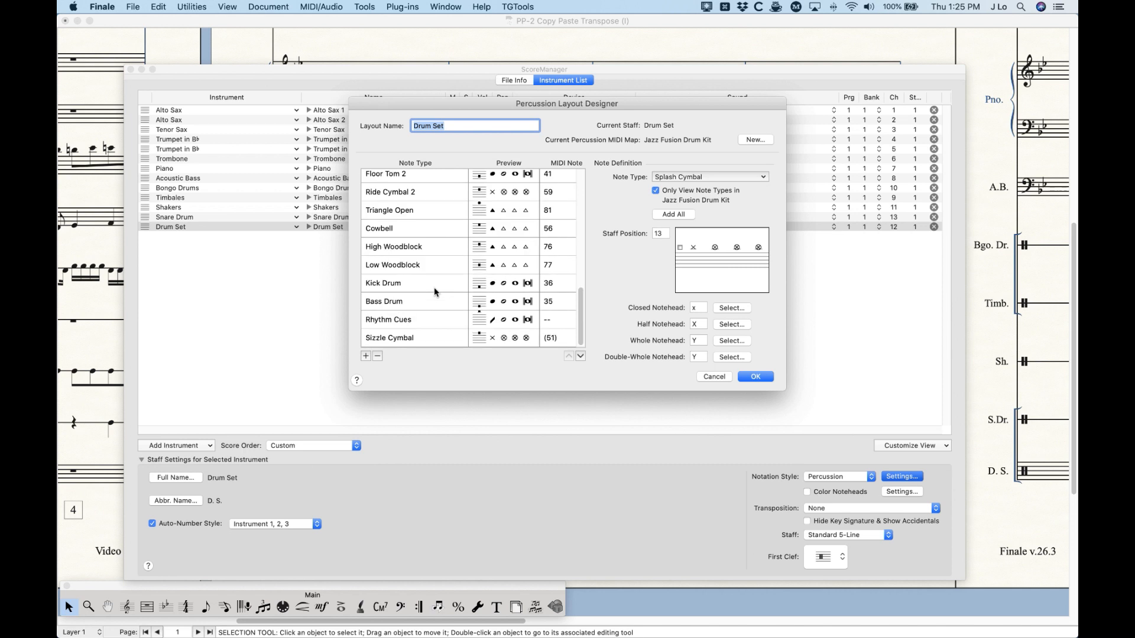
click(396, 340)
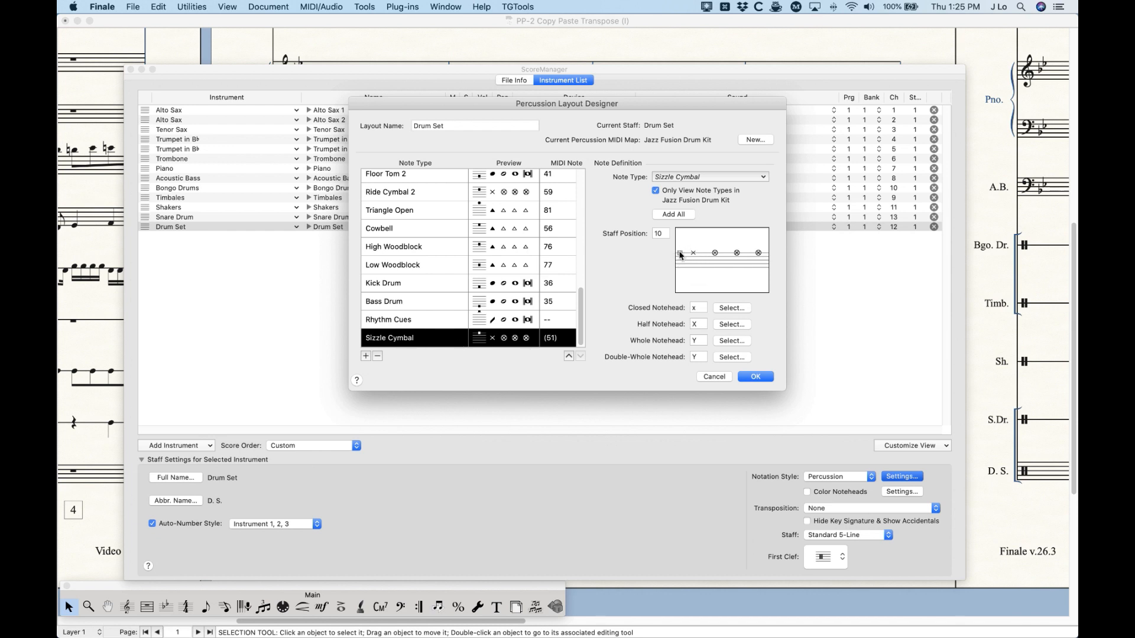
drag(680, 255, 678, 250)
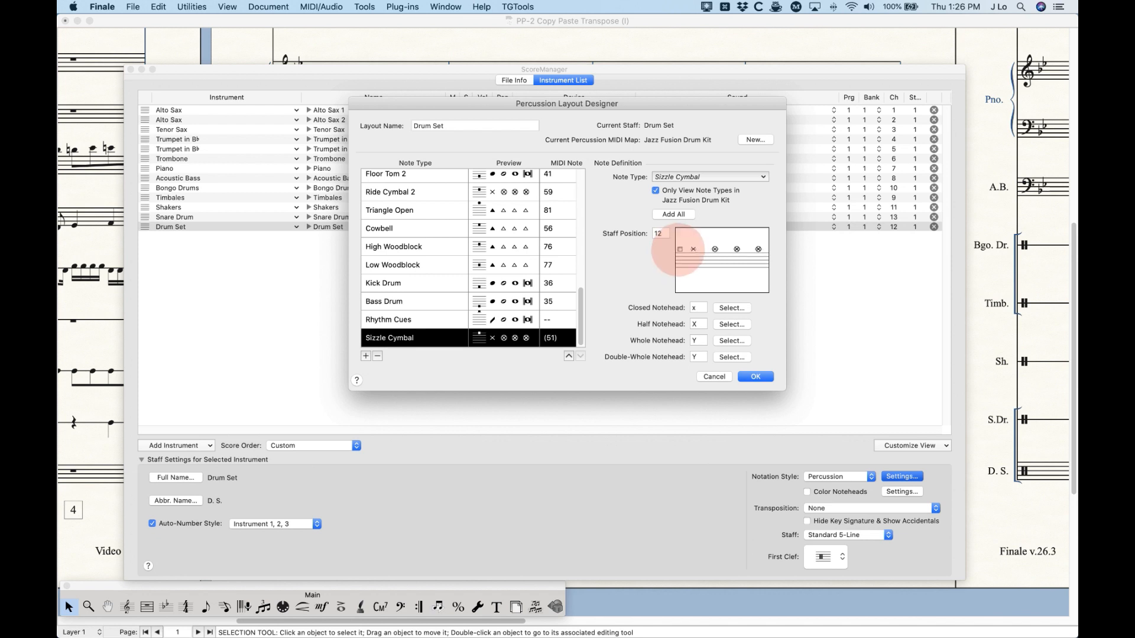
click(759, 376)
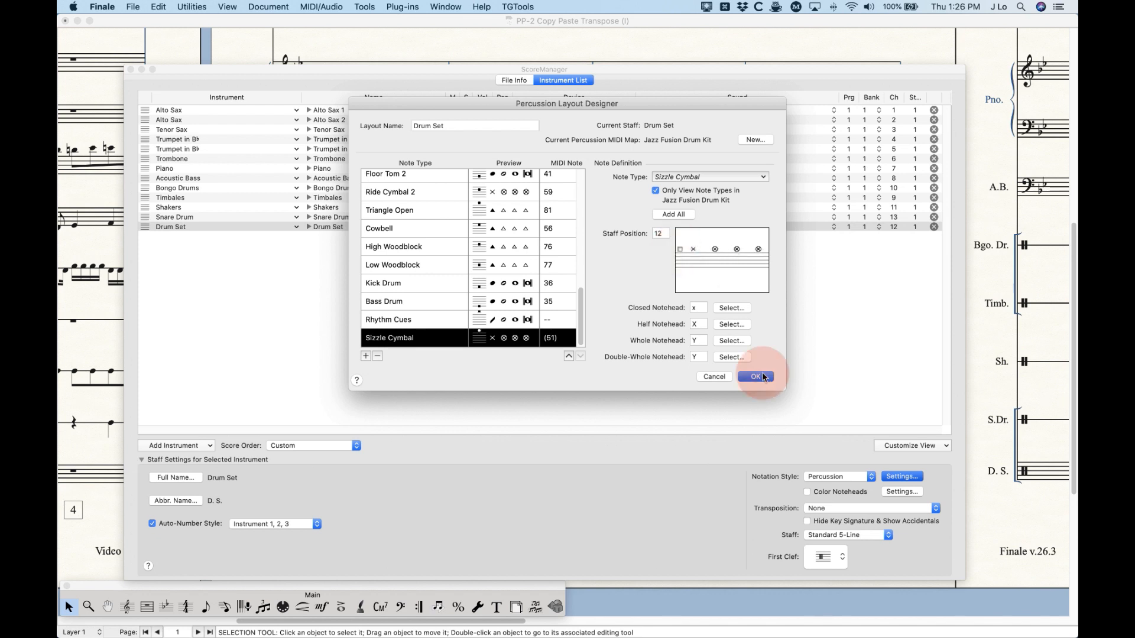
click(663, 357)
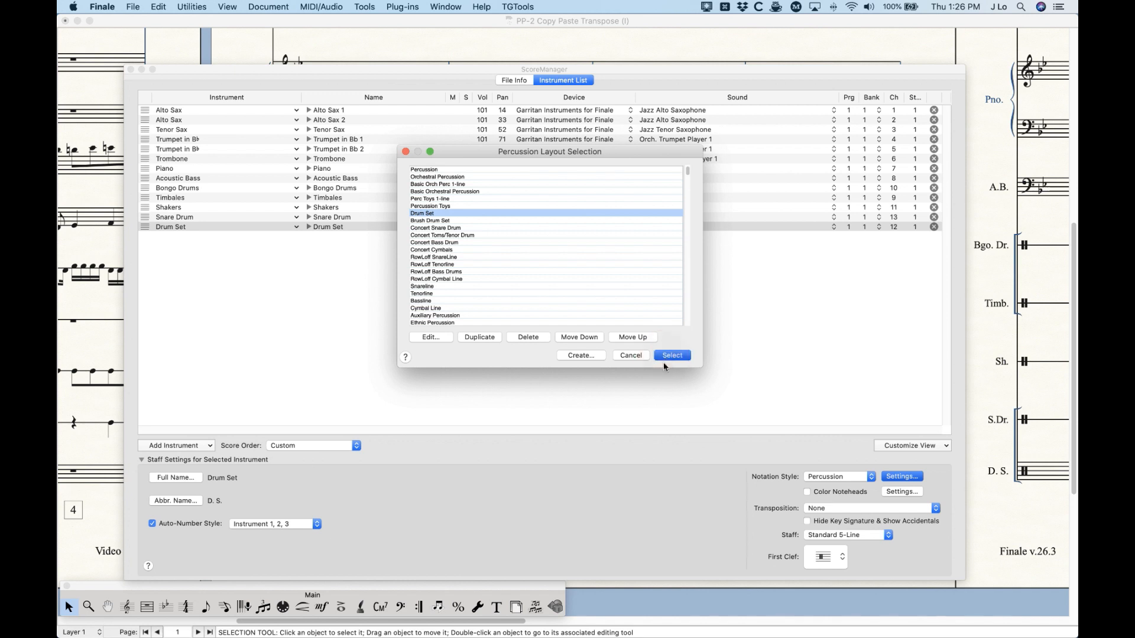
click(131, 70)
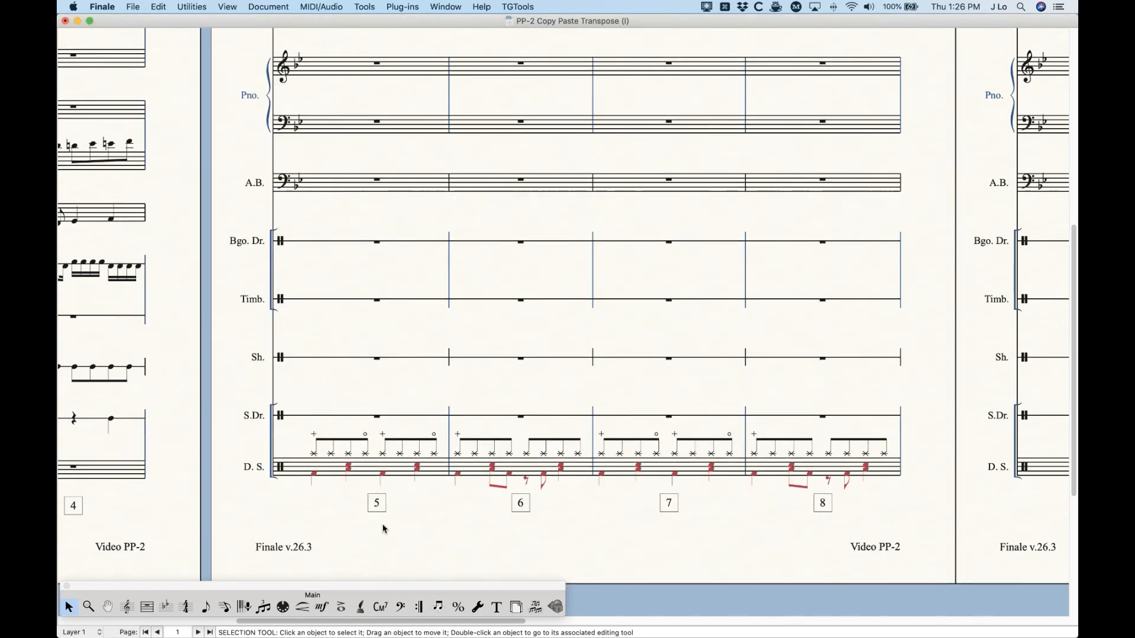
Delete all the open and closed hi-hat articulations above Drum Set measures 5–8
click(341, 607)
click(342, 435)
drag(342, 435, 797, 455)
key(BackSpace)
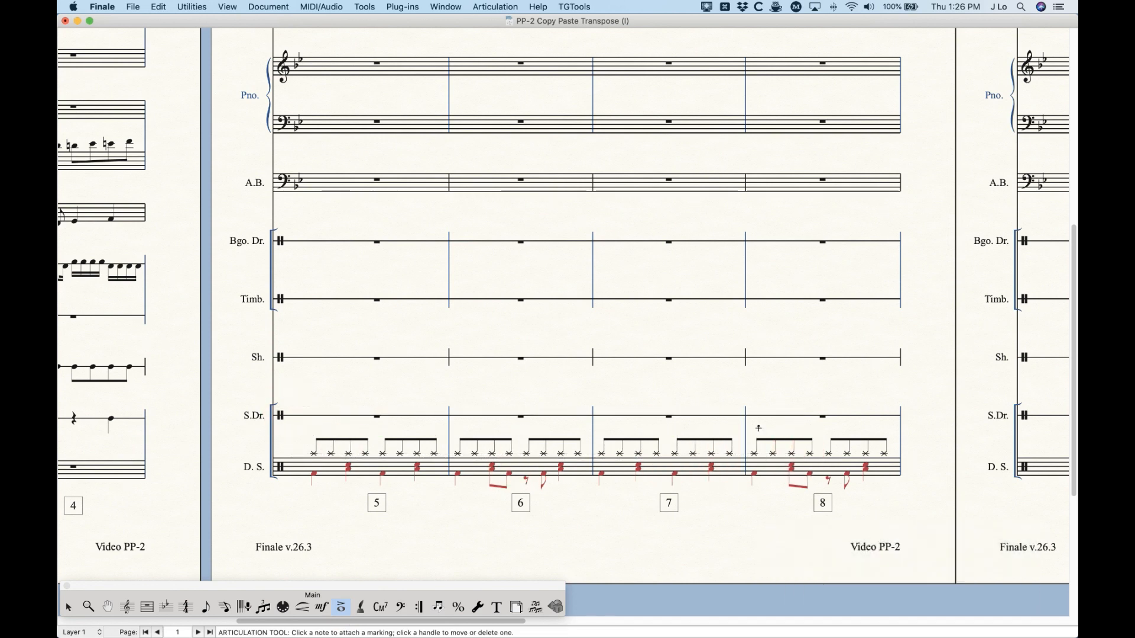
Copy the Bongo Drums music in measures 1–4 to the Timbales staff, starting at measure 1
scroll(504, 295, left, 5)
scroll(505, 294, left, 1)
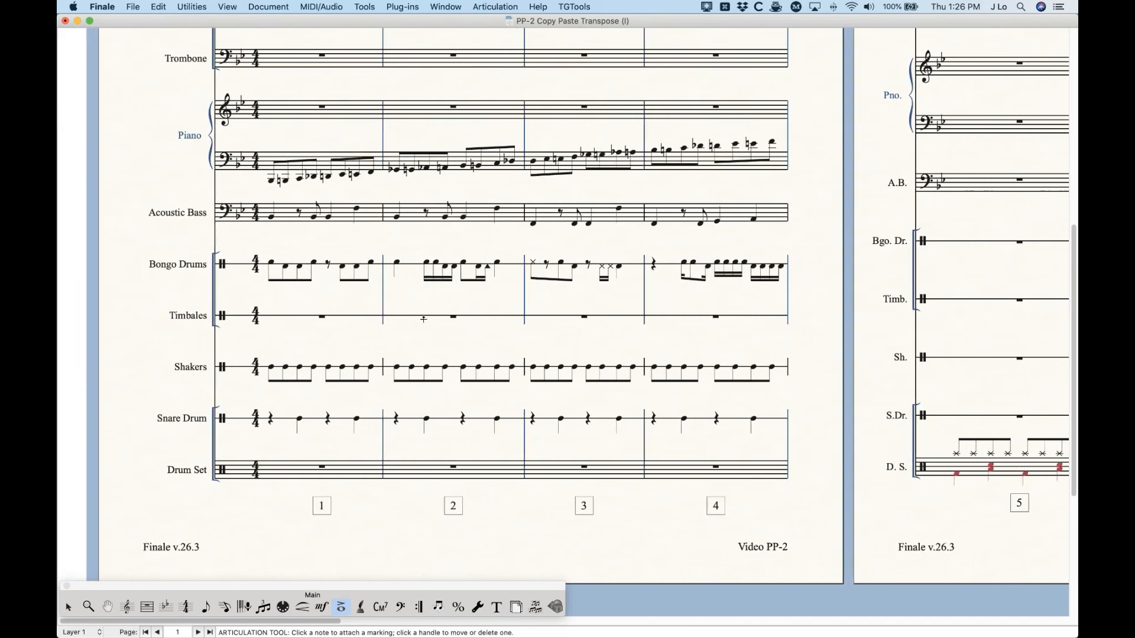
click(68, 607)
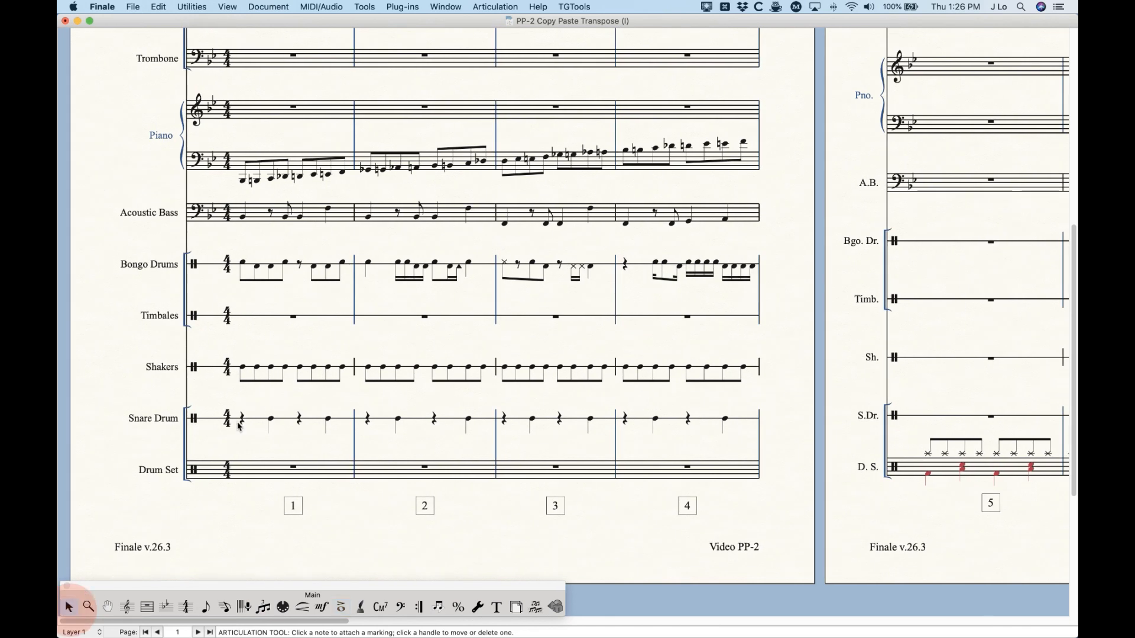
click(304, 269)
shift+click(653, 269)
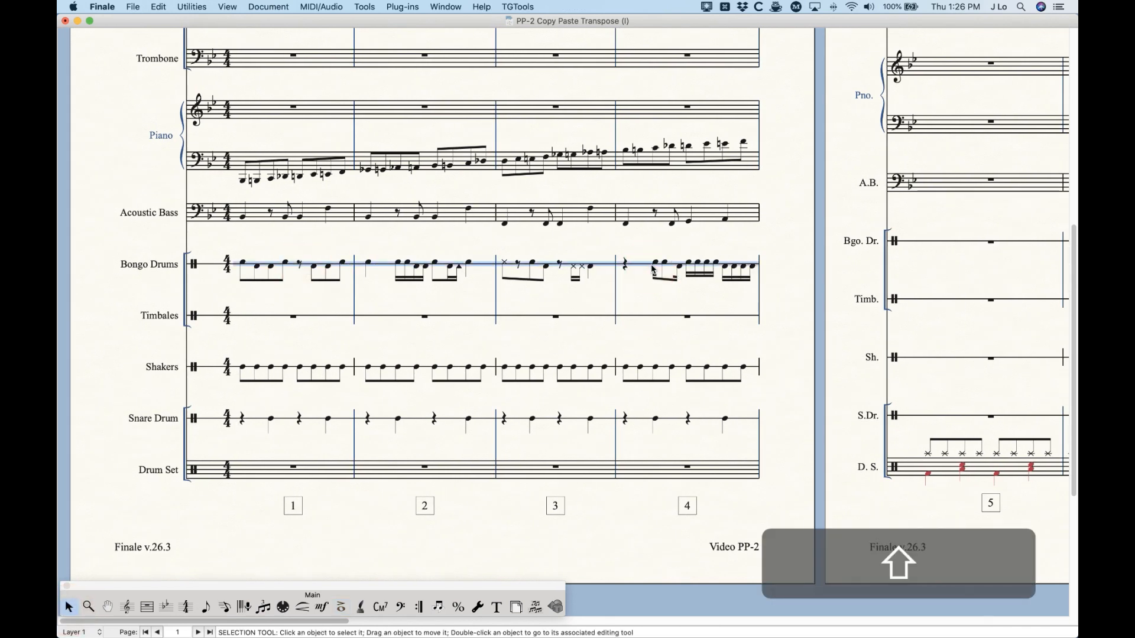
alt+click(267, 315)
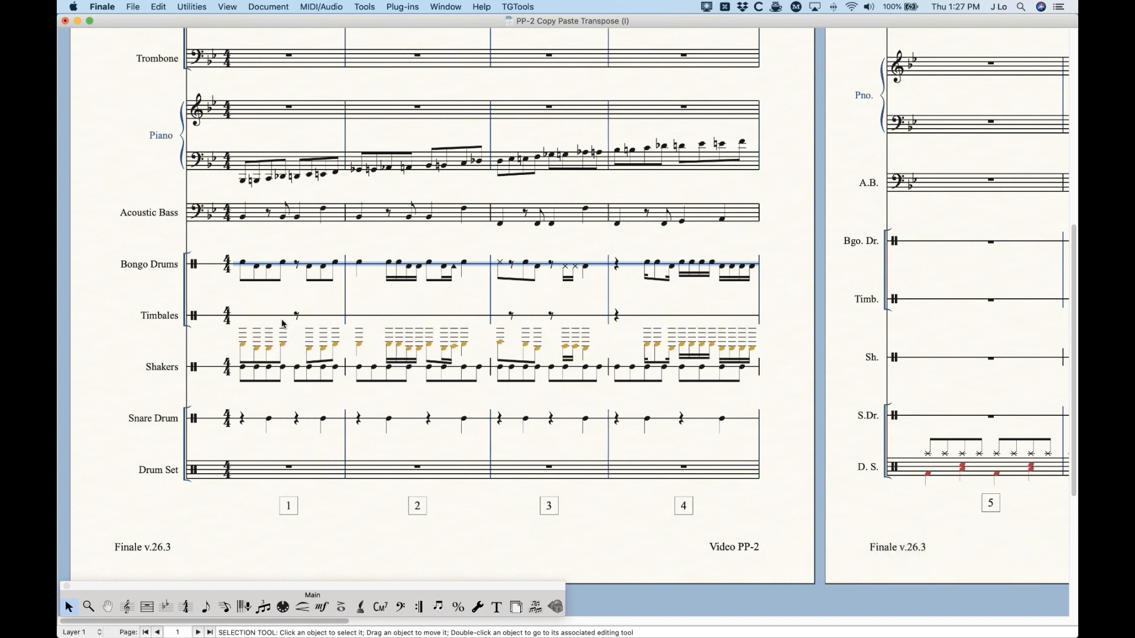
Examine the note types listed by Transpose Percussion Notes for Timbales measures 1–4 and the target categories for note 45, without applying a change
click(280, 319)
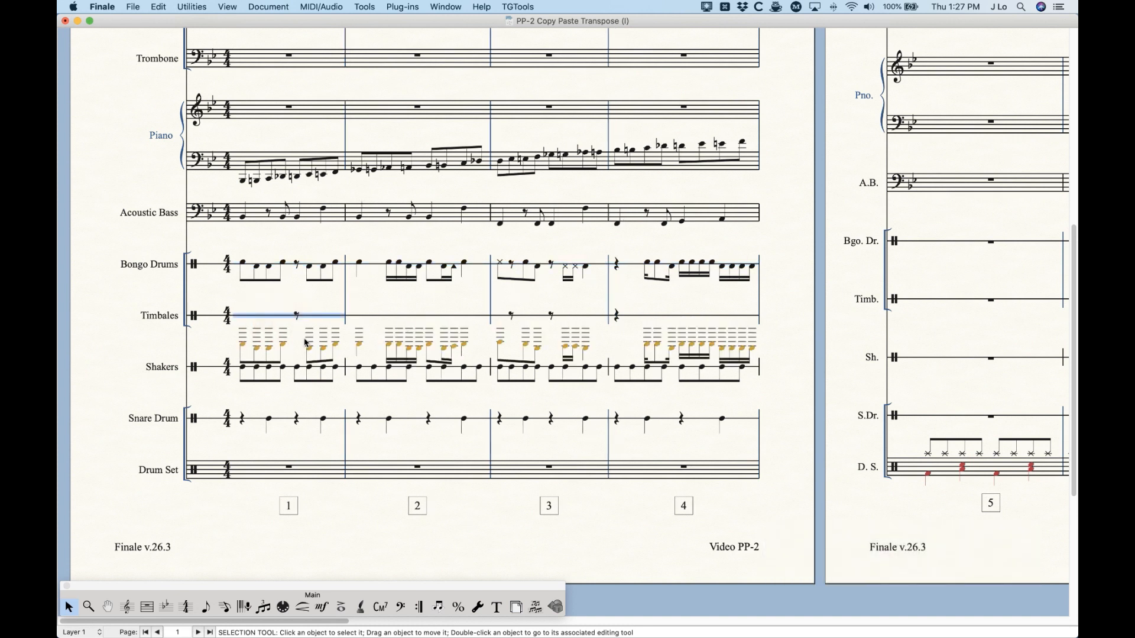
shift+click(645, 316)
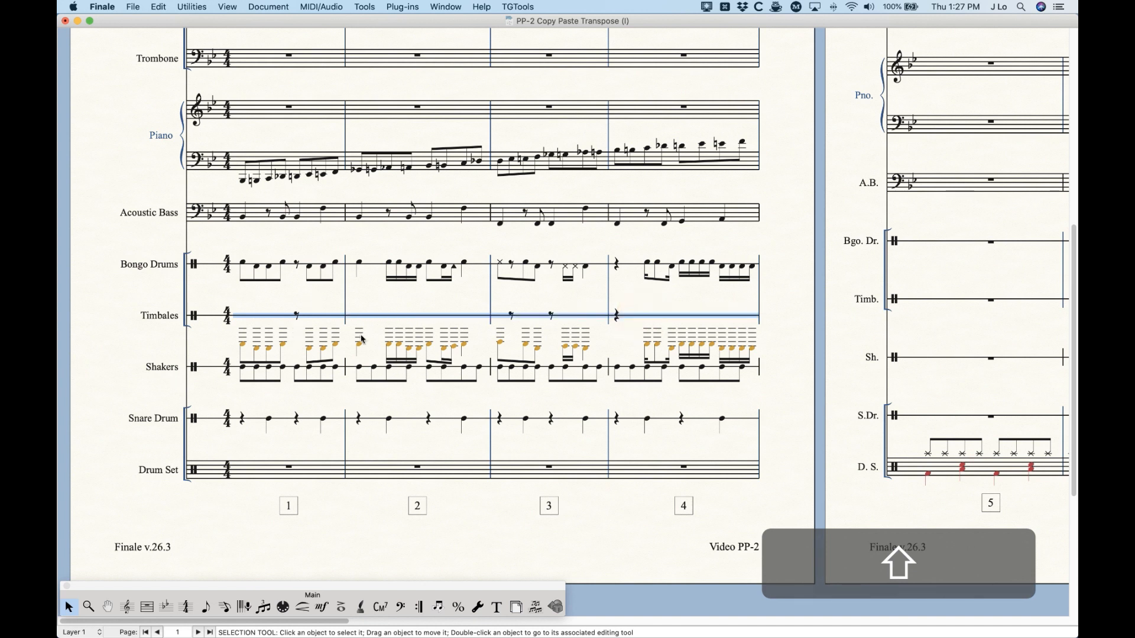
click(191, 7)
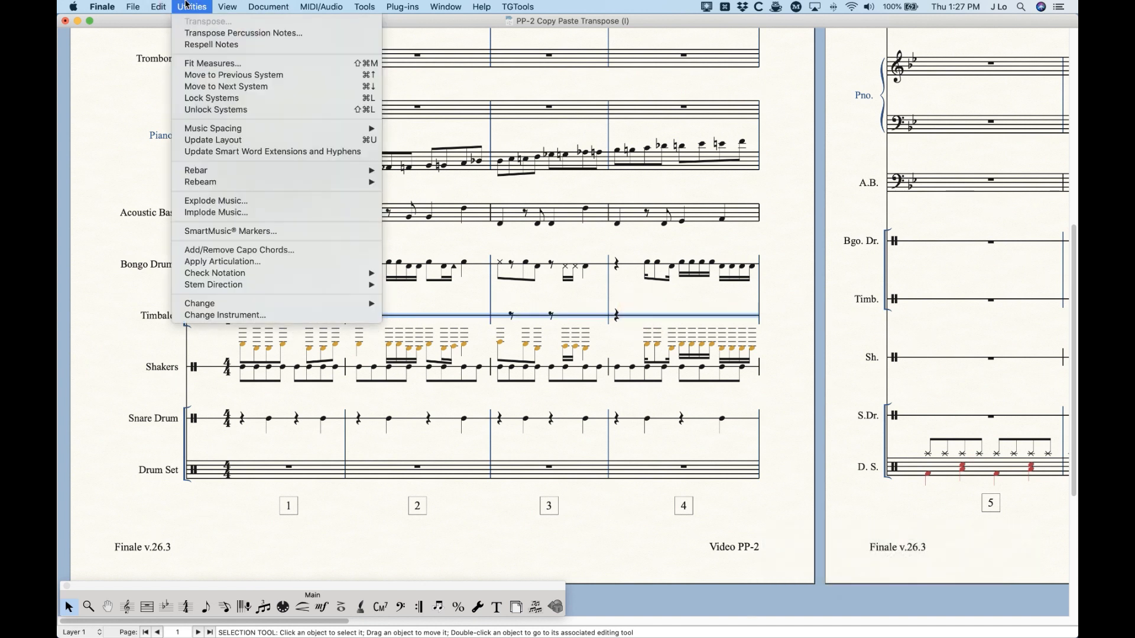
click(280, 36)
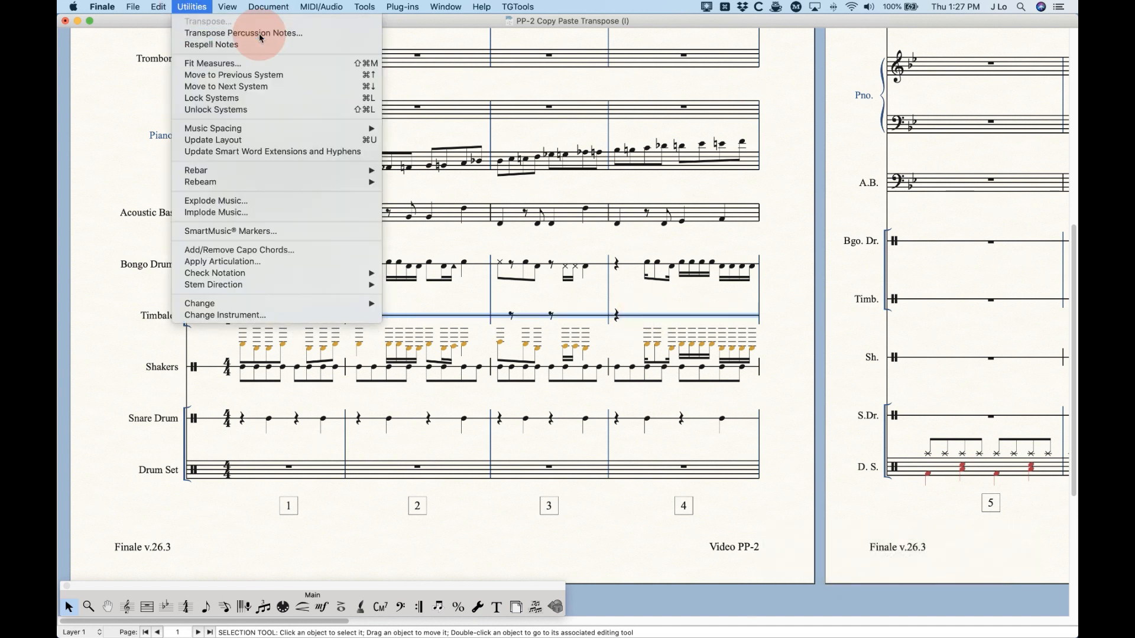
drag(572, 125, 495, 90)
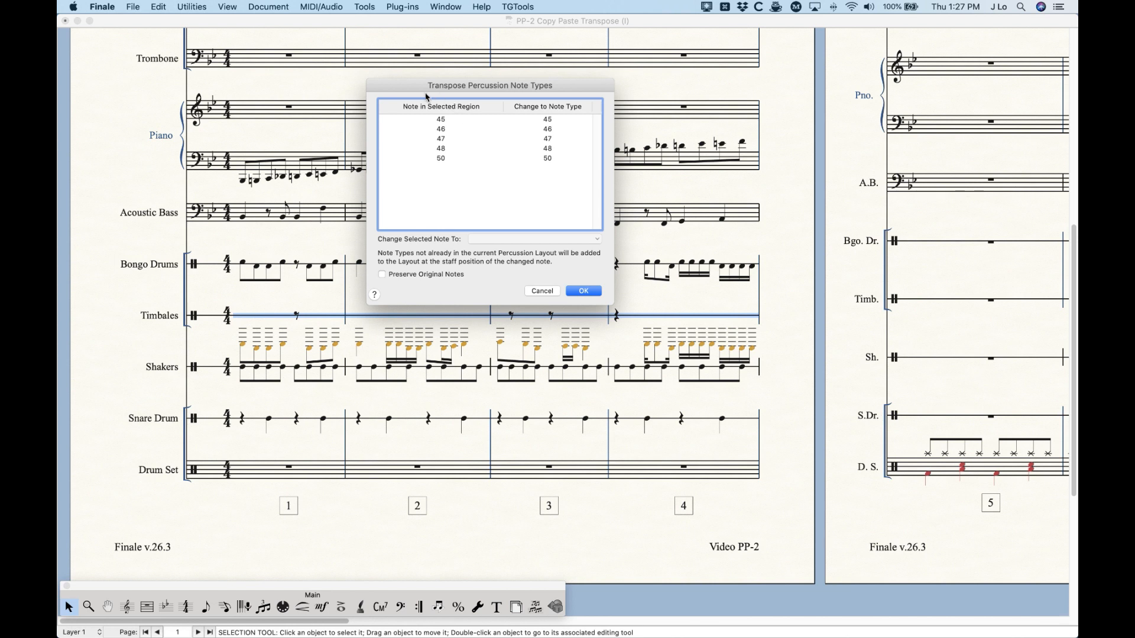
click(441, 120)
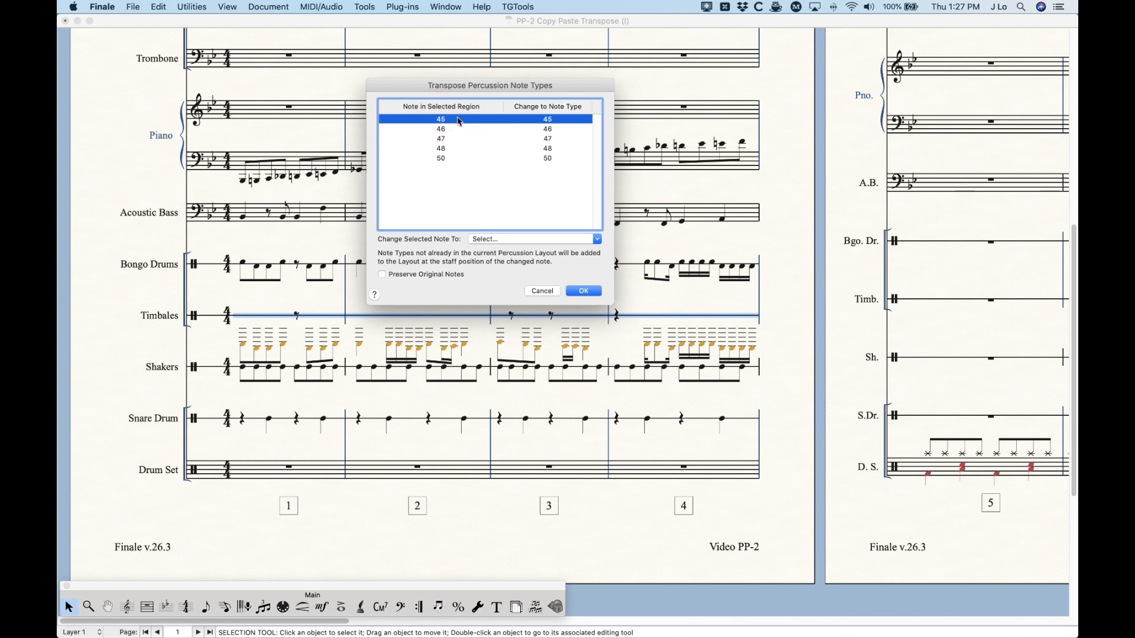
click(529, 239)
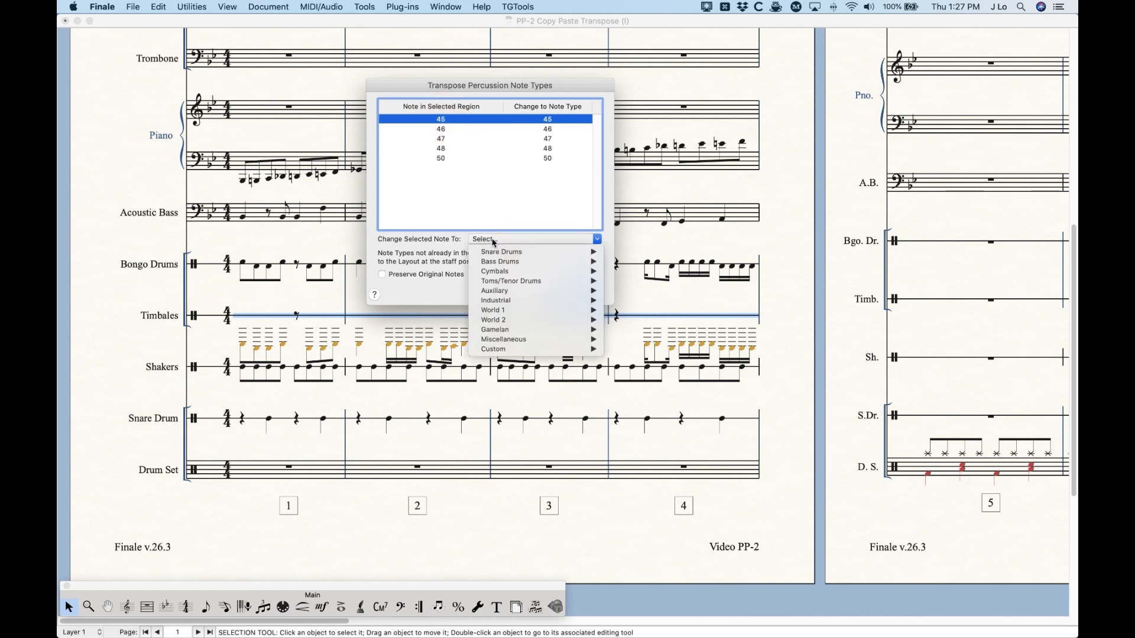
click(475, 189)
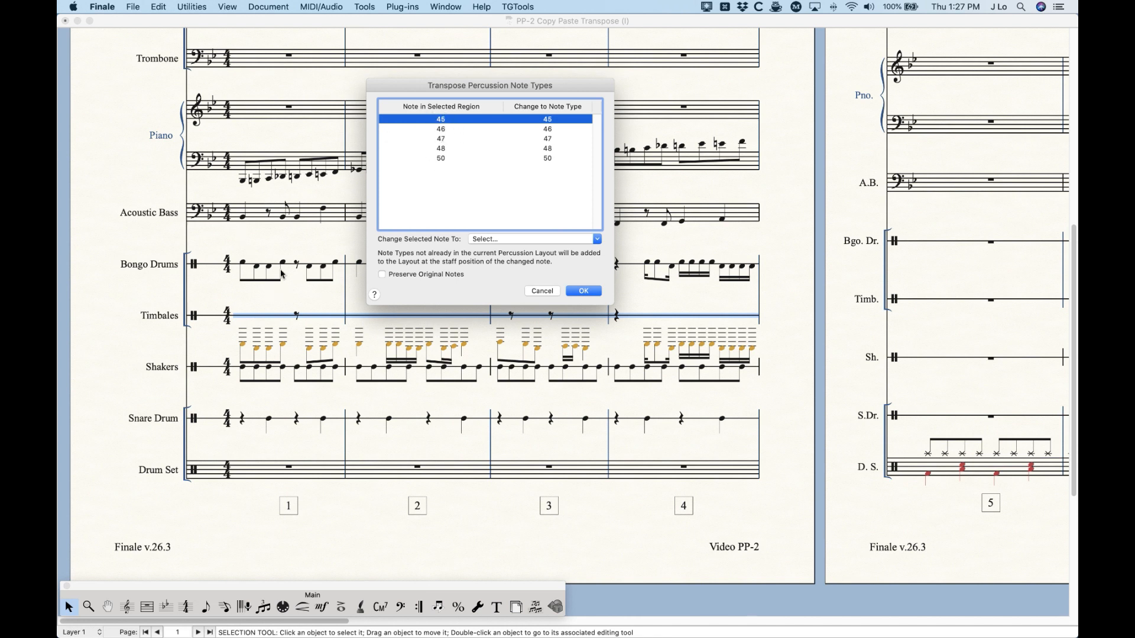
click(541, 291)
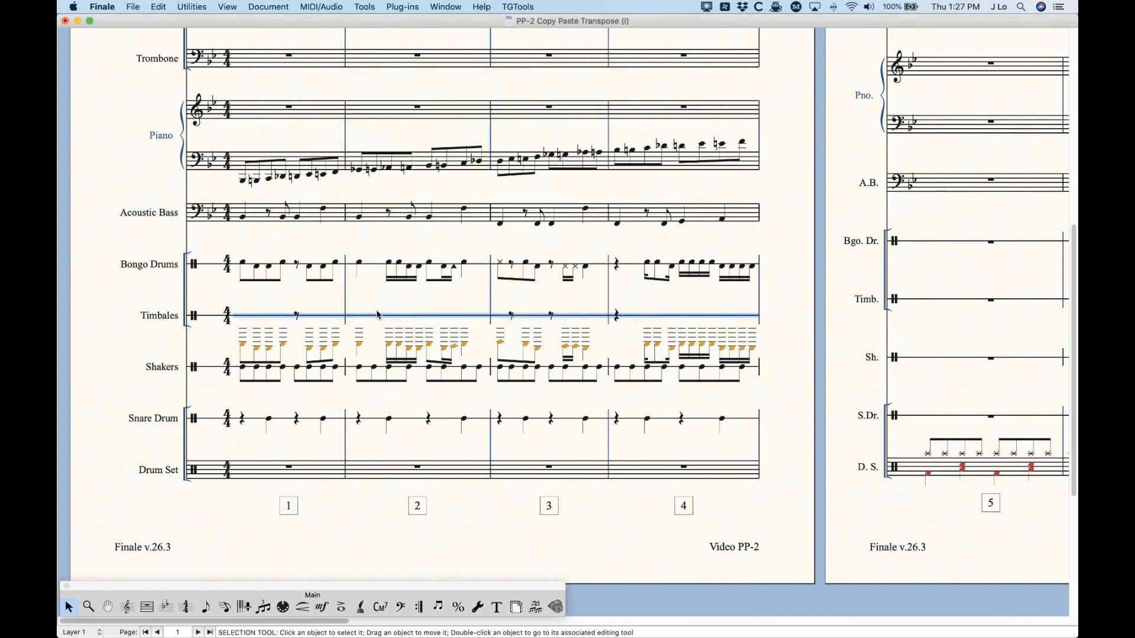
Display the MIDI note numbers on the percussion notes and show measures 1–4 of the Bongo Drums and Timbales staves enlarged
click(397, 244)
click(192, 6)
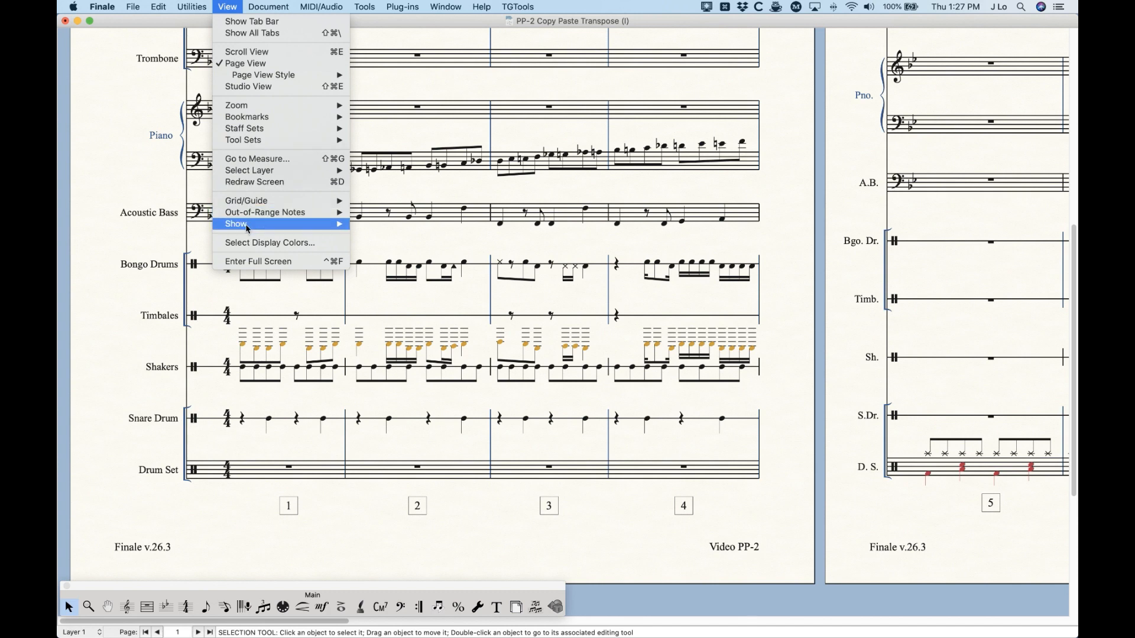
click(387, 238)
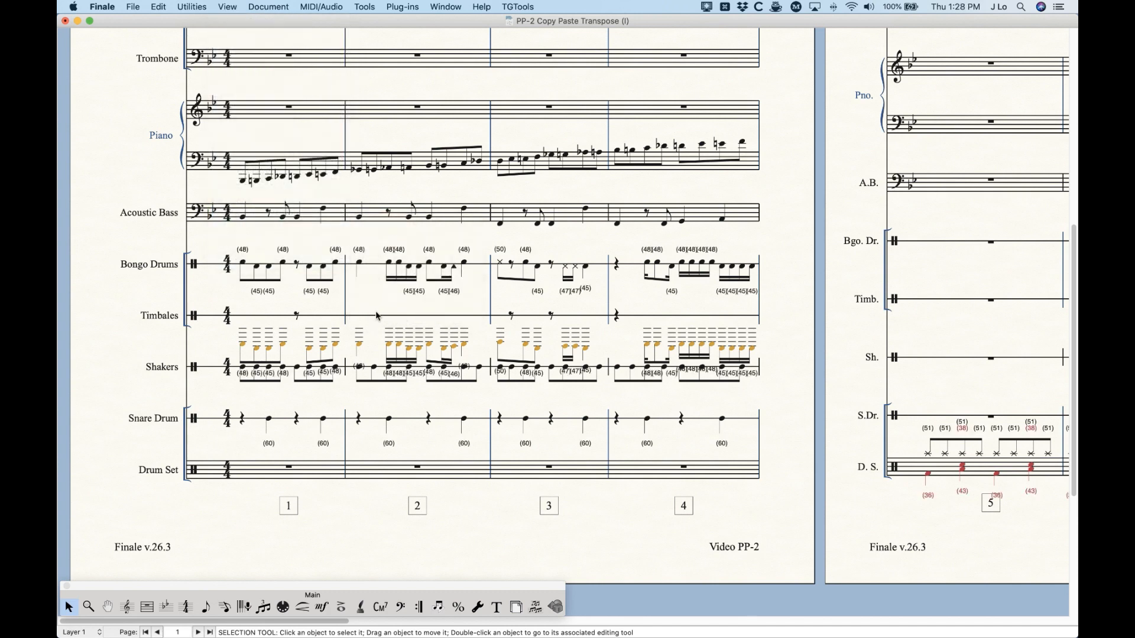
key(super+equal)
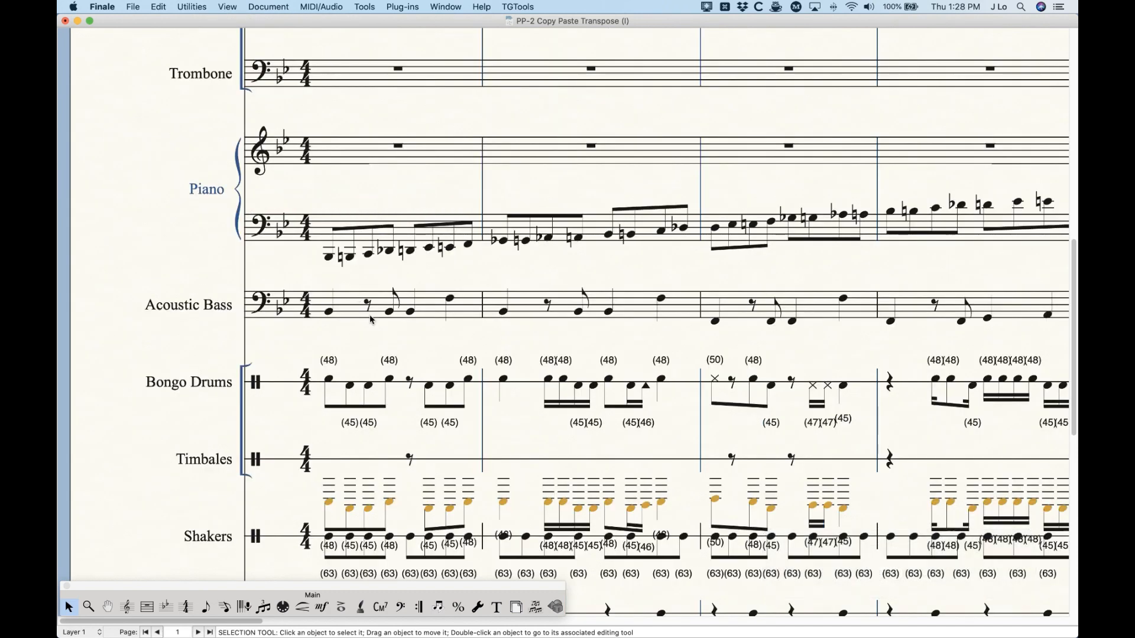
scroll(371, 318, right, 2)
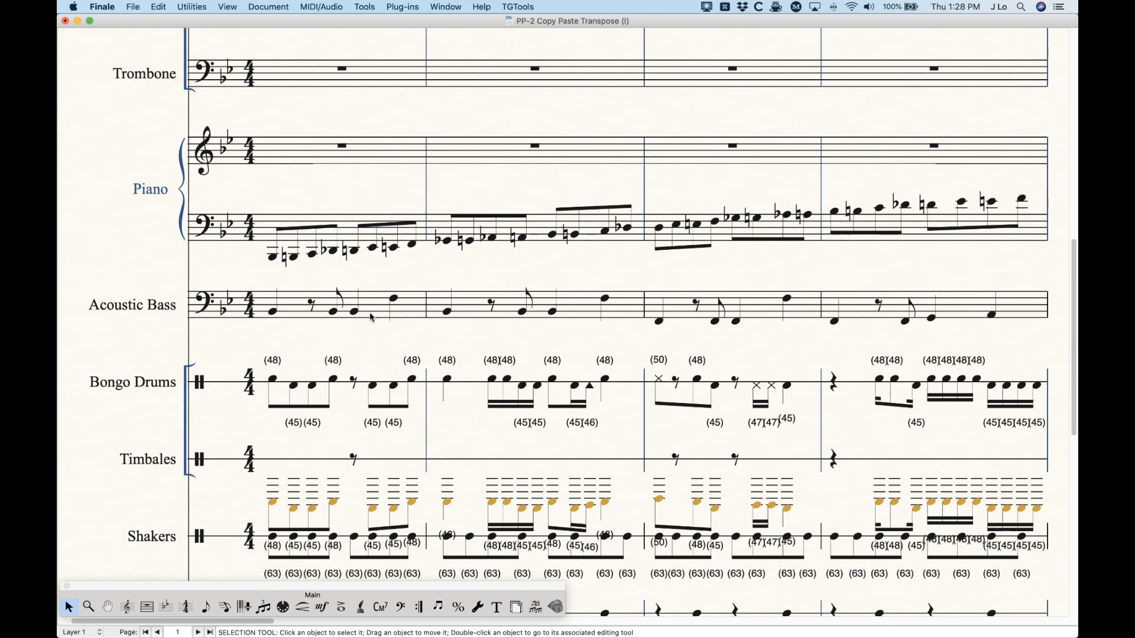
Start Transpose Percussion Notes for Timbales measures 1–4 and map note 45 to Low Timbale
scroll(372, 317, right, 1)
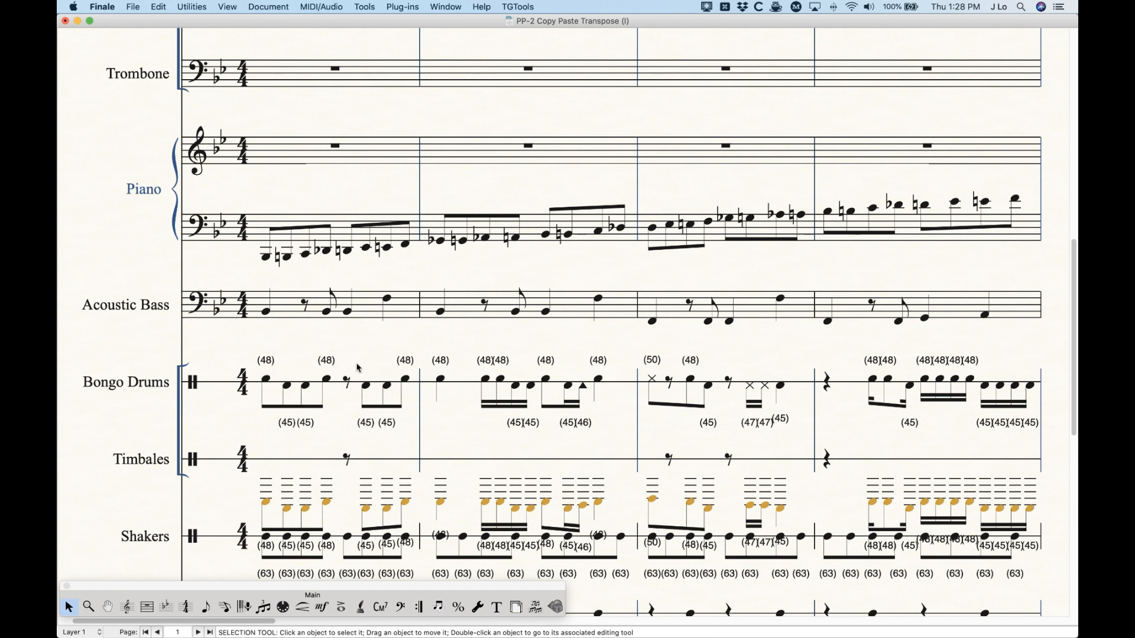
scroll(308, 362, down, 5)
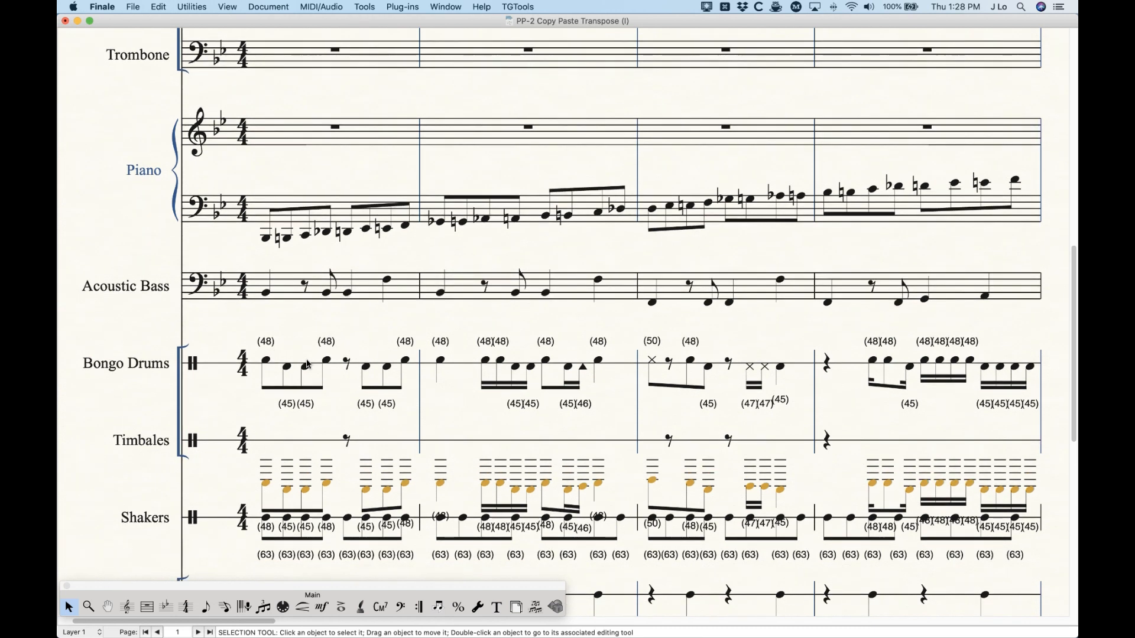
click(299, 320)
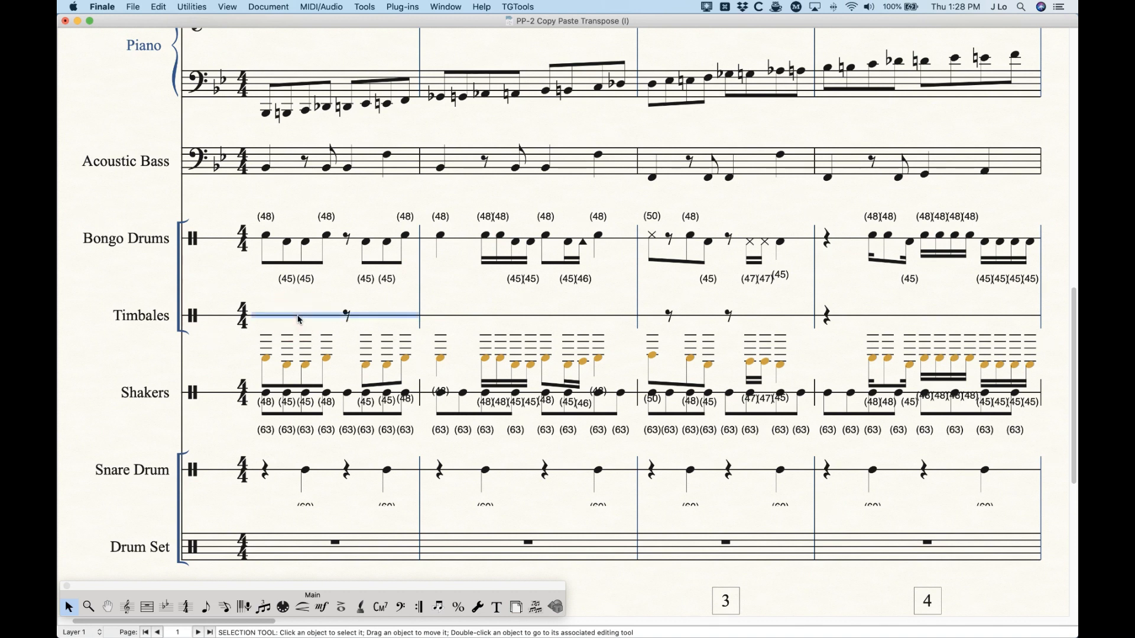
shift+click(866, 316)
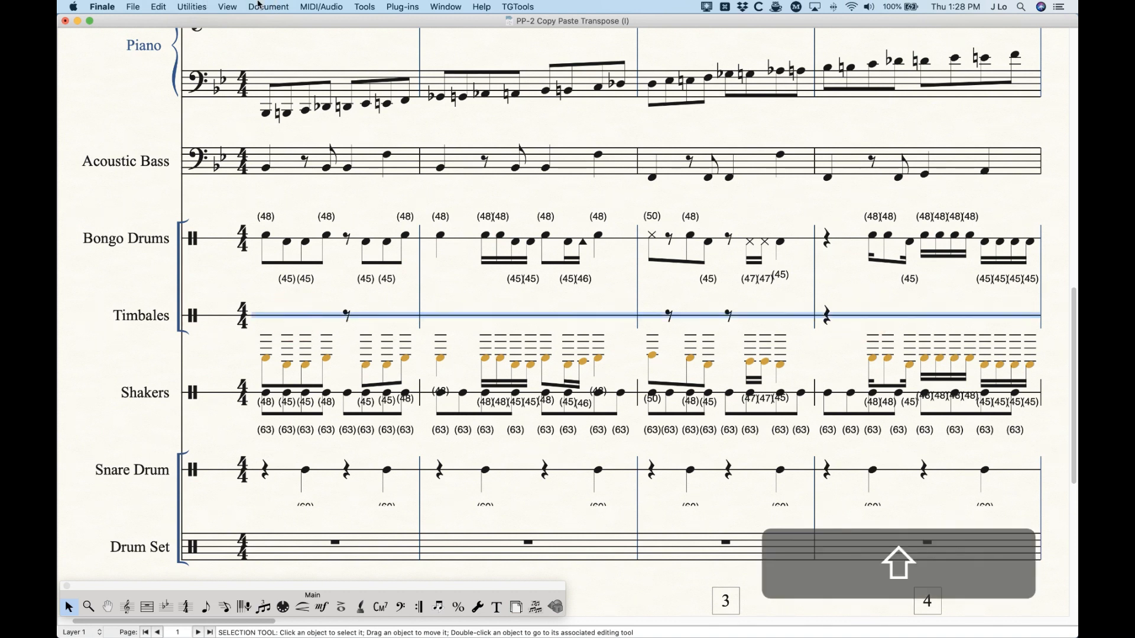
click(259, 5)
mouse_move(192, 7)
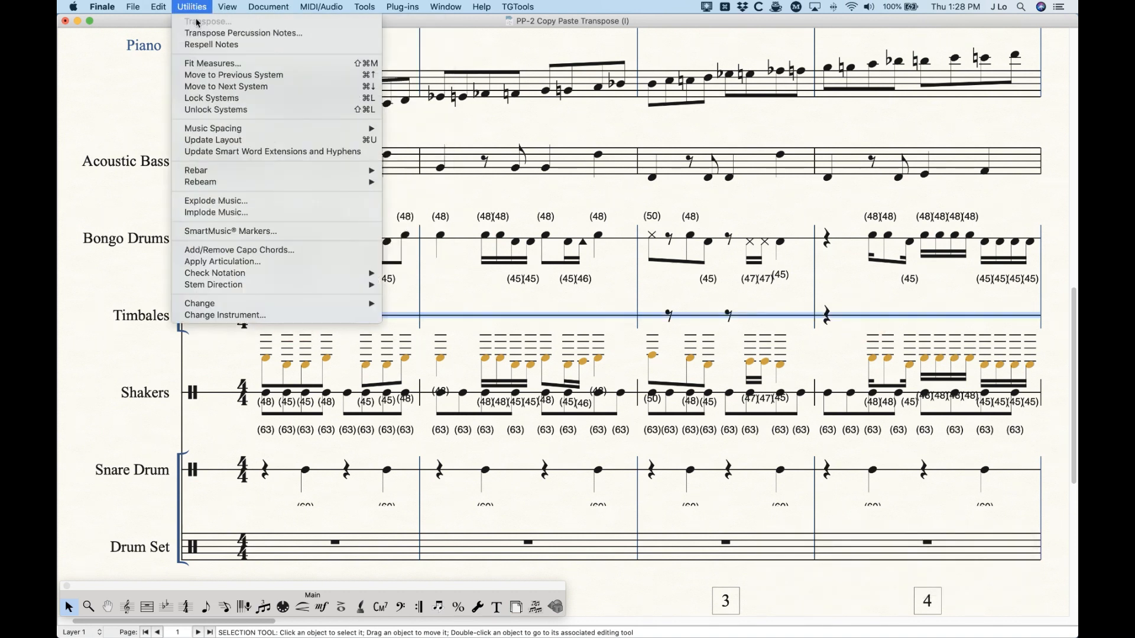
click(199, 33)
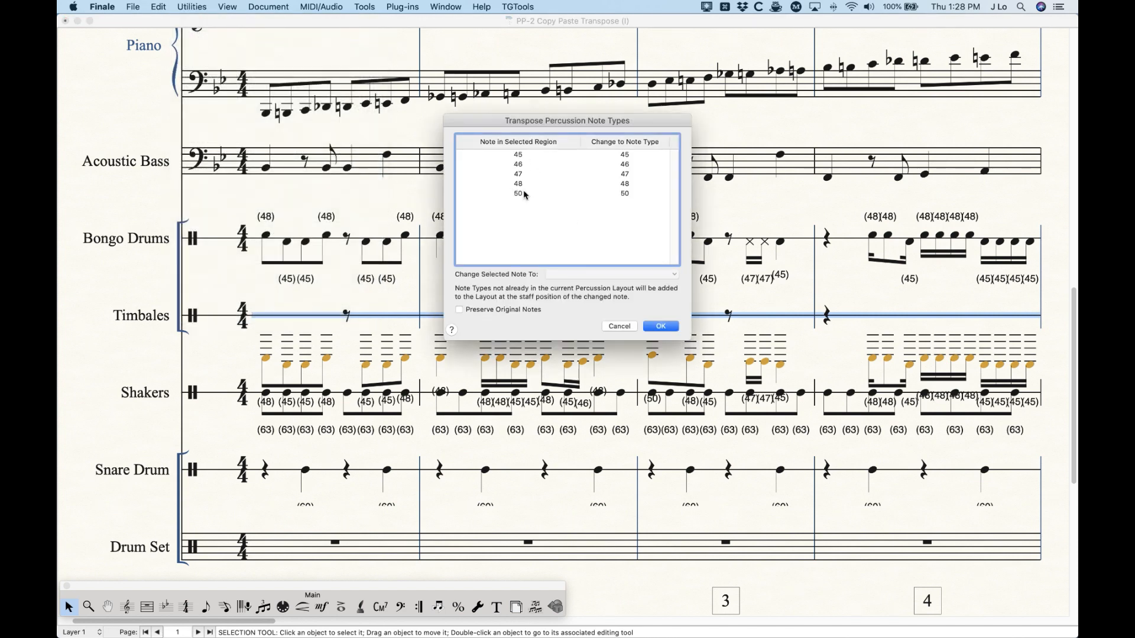
click(519, 156)
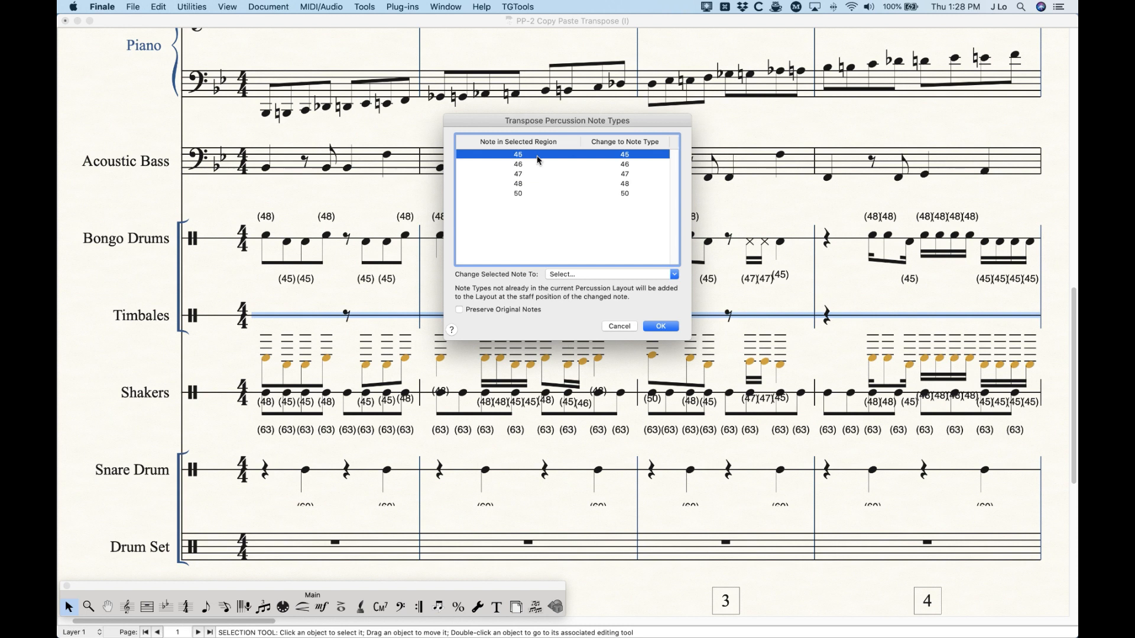
click(576, 275)
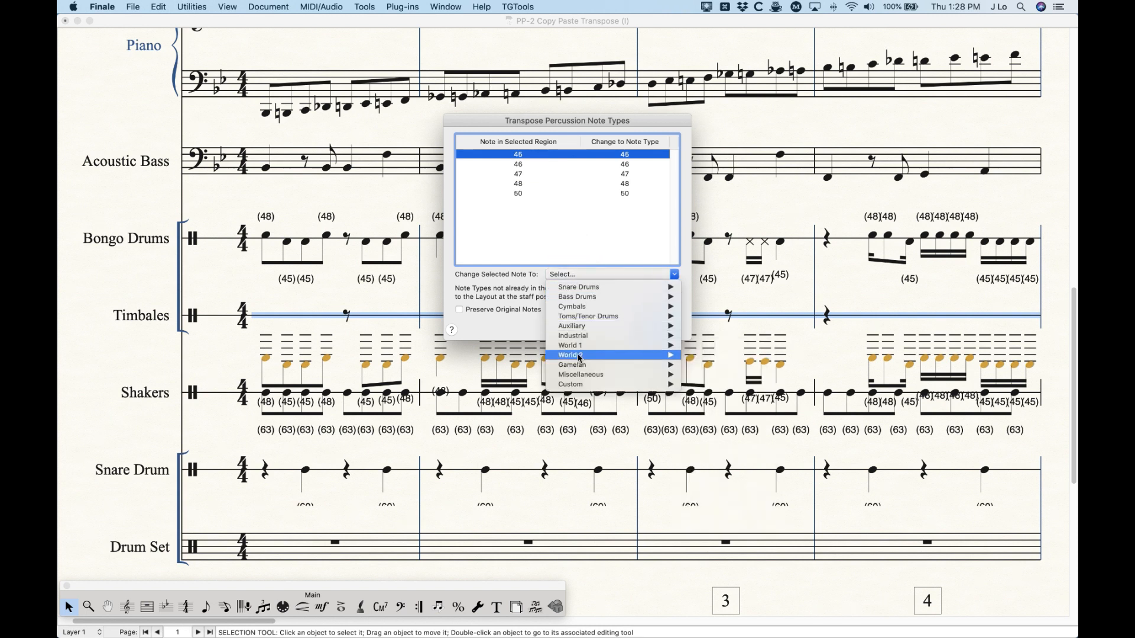
mouse_move(583, 357)
mouse_move(736, 435)
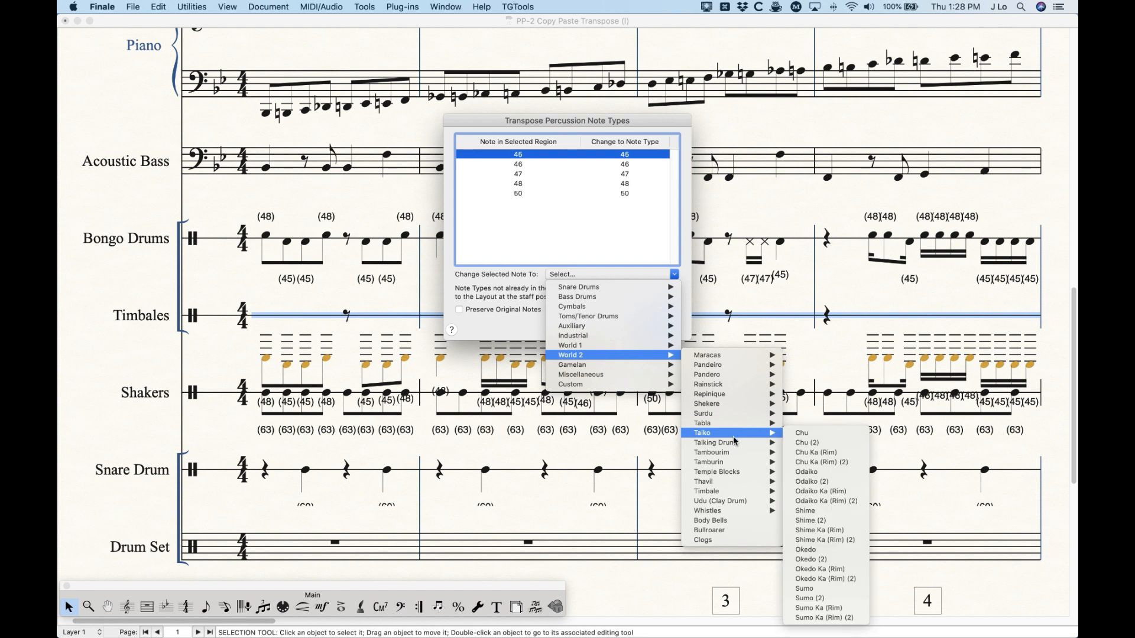
mouse_move(731, 495)
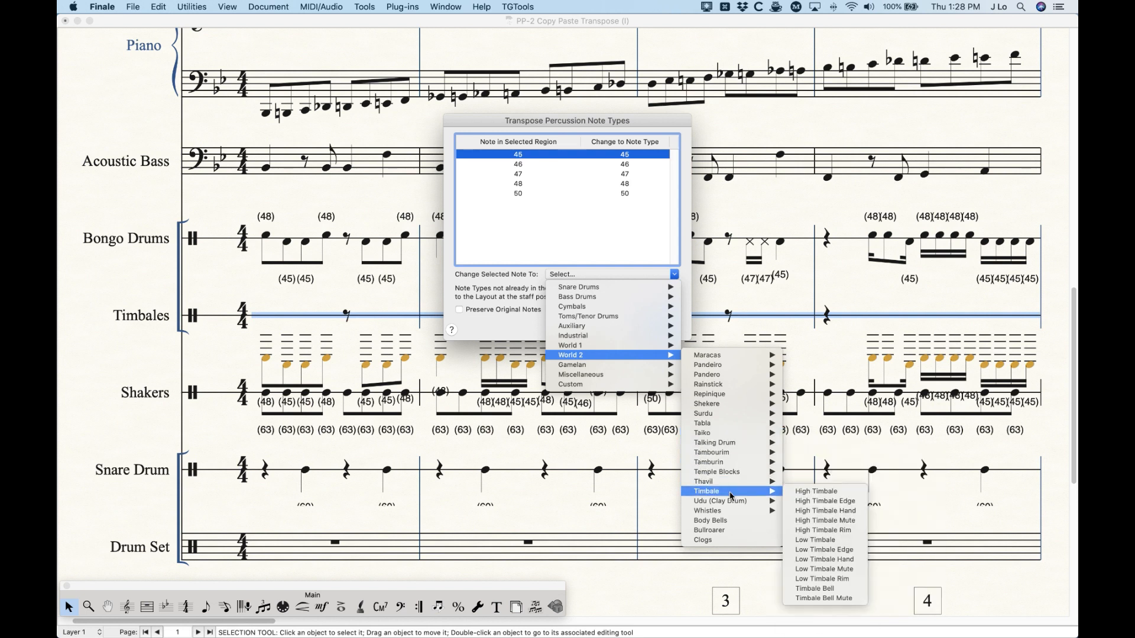
click(816, 539)
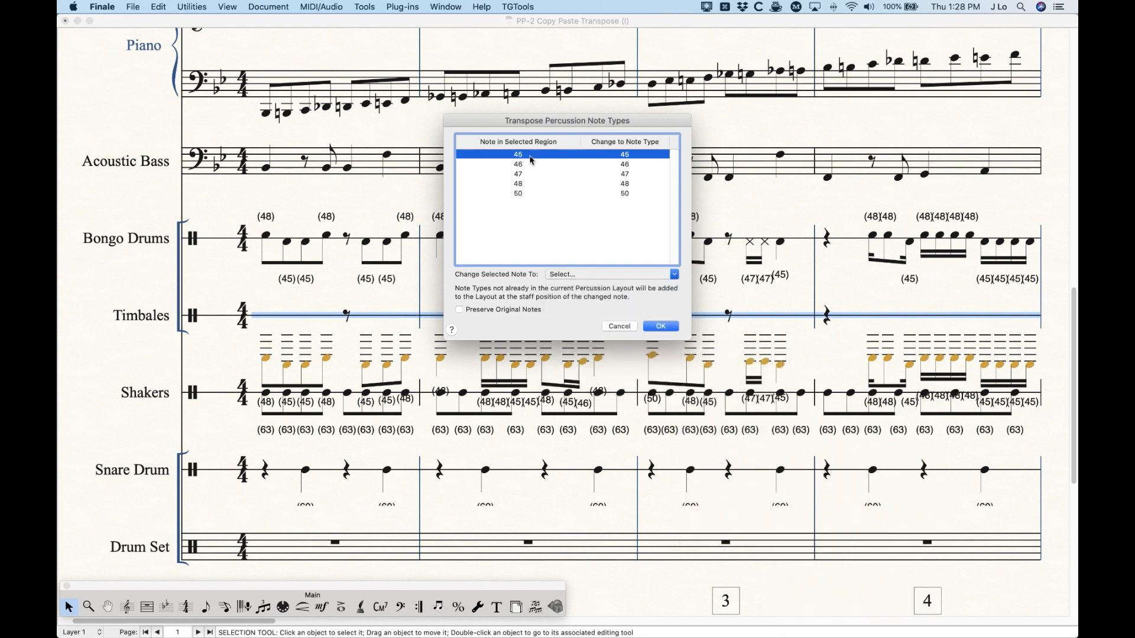
Map percussion notes 46 and 47 in the selected Timbales measures to Low Timbale
click(526, 166)
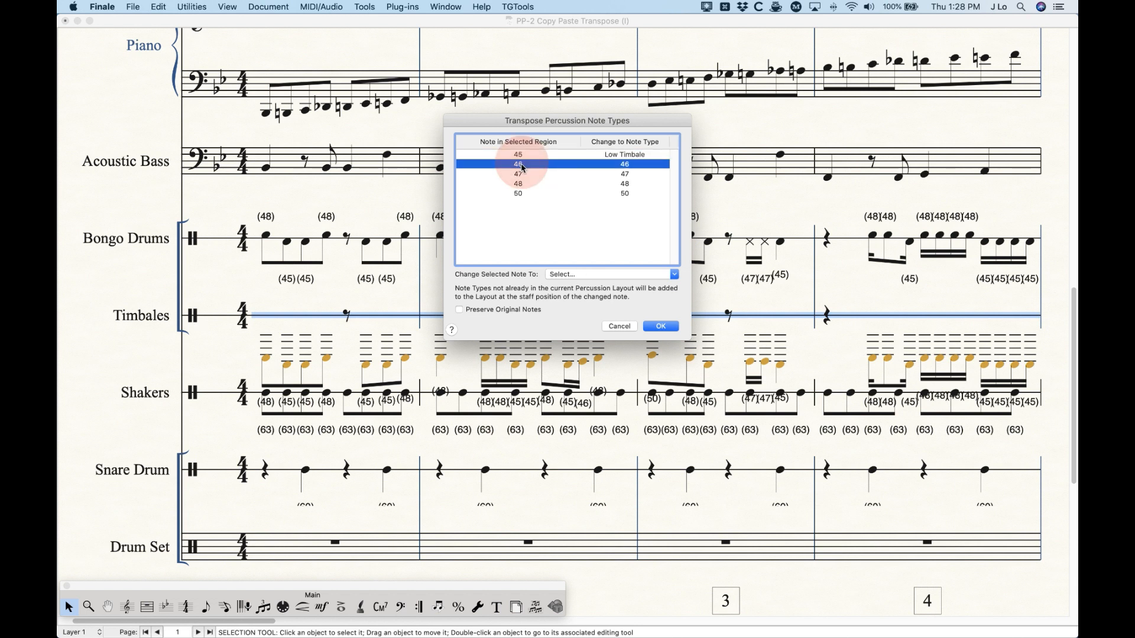
click(594, 276)
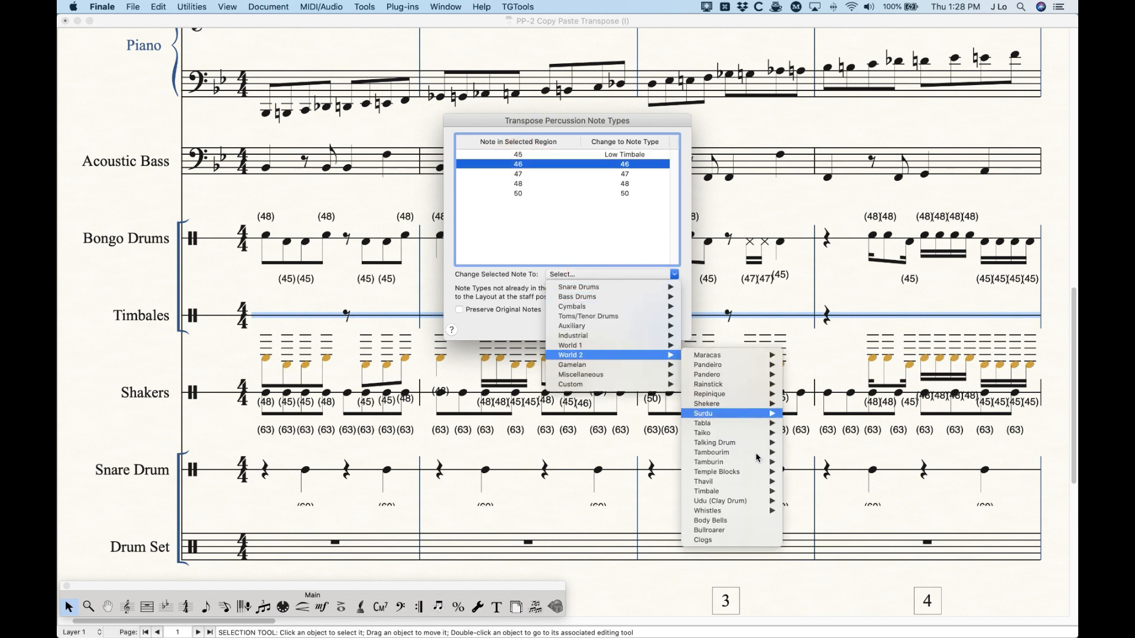
mouse_move(750, 454)
mouse_move(728, 493)
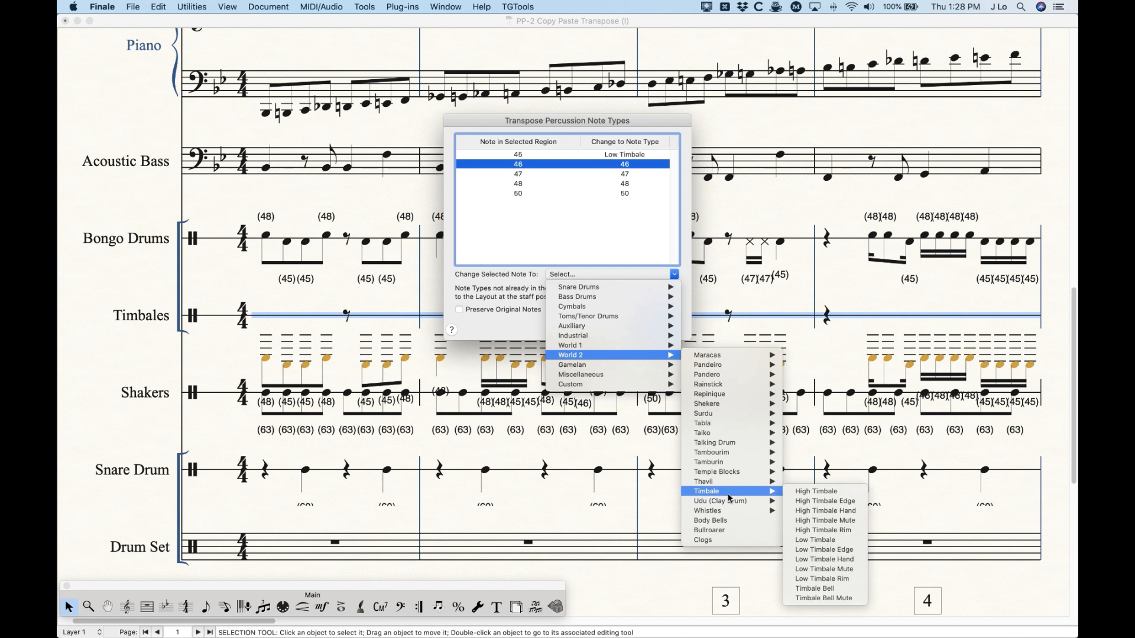
click(829, 541)
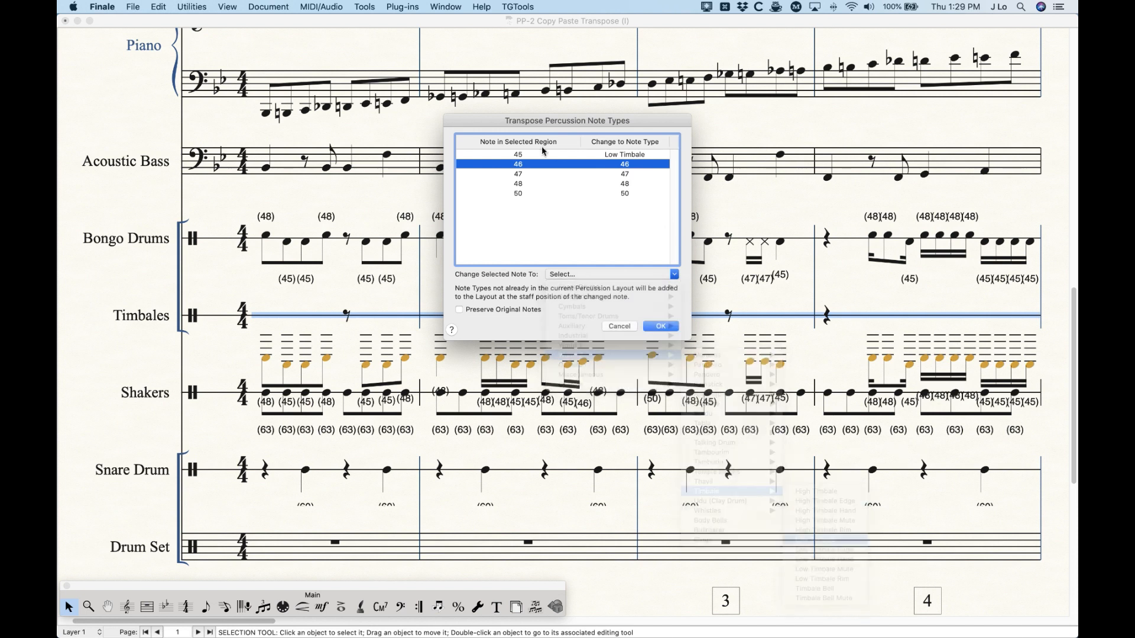
click(517, 175)
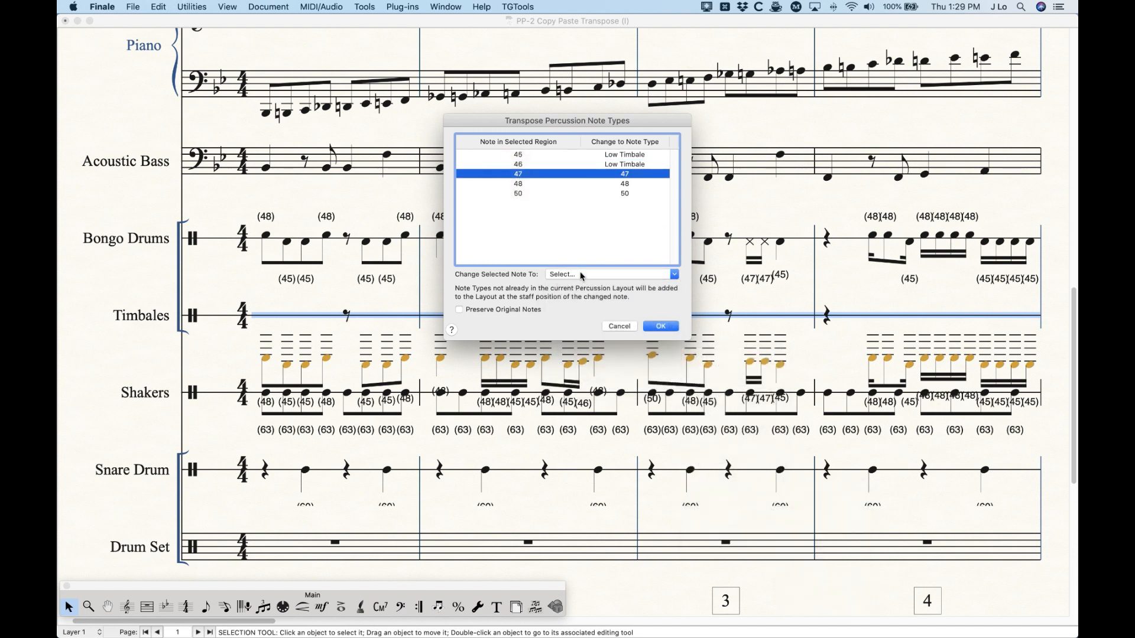
click(581, 275)
mouse_move(592, 359)
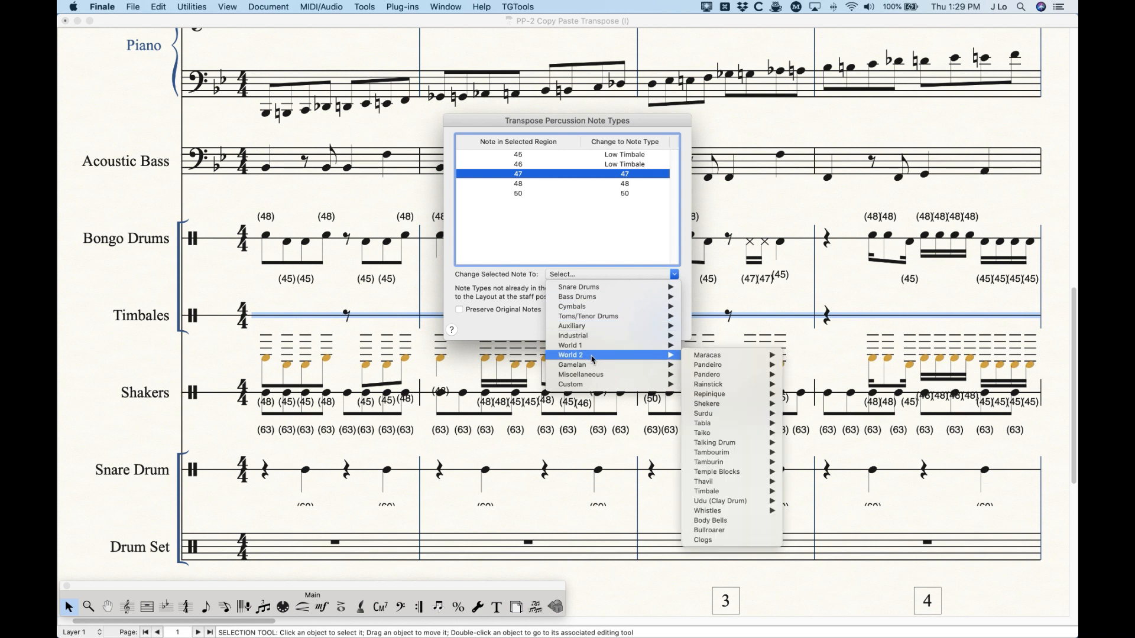
mouse_move(744, 455)
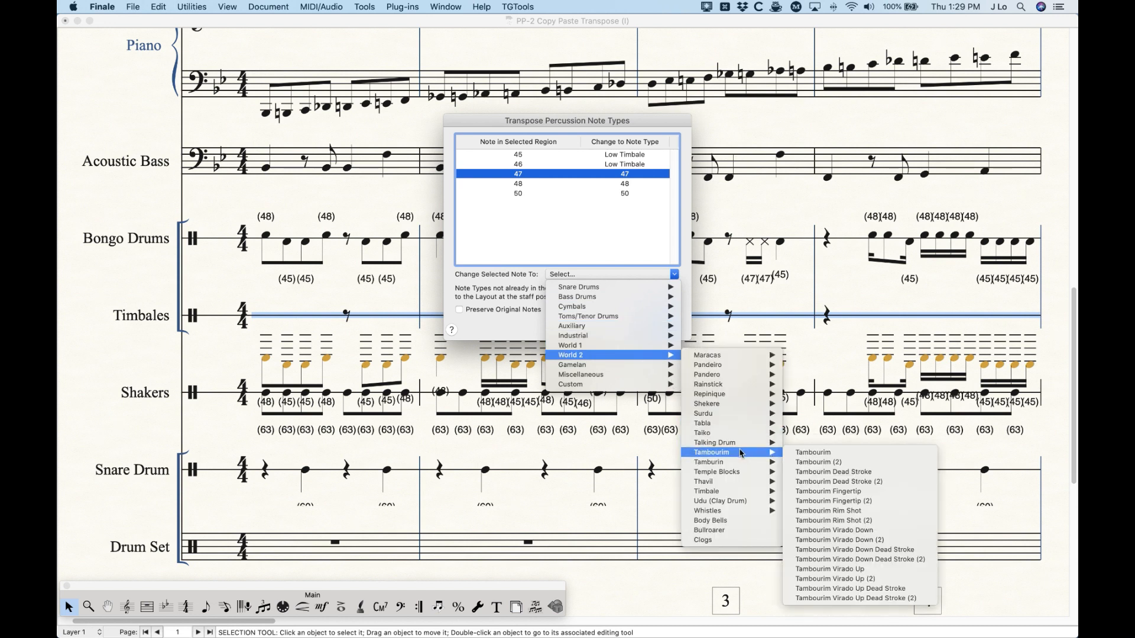
mouse_move(728, 494)
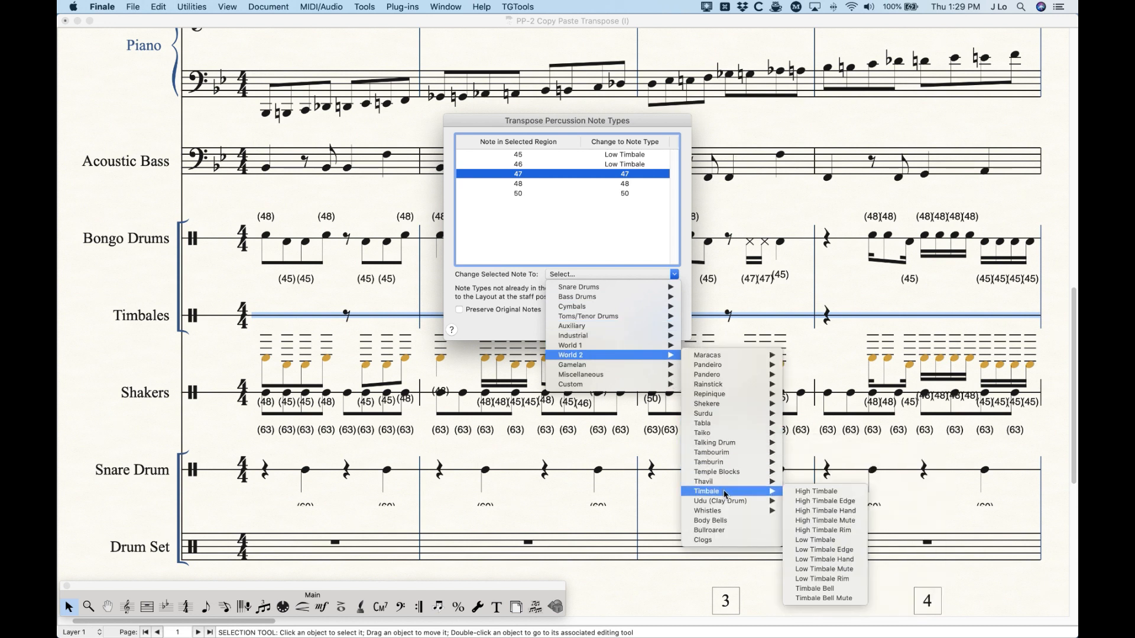
click(816, 540)
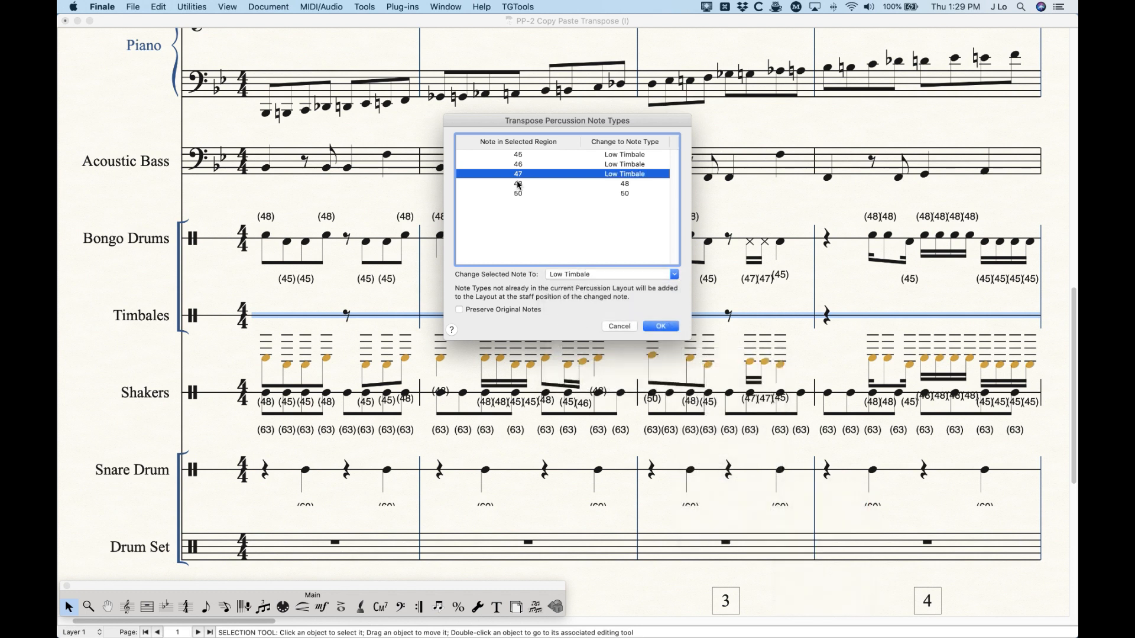
Map percussion notes 48 and 50 to High Timbale and apply the note type changes to Timbales measures 1–4
click(519, 183)
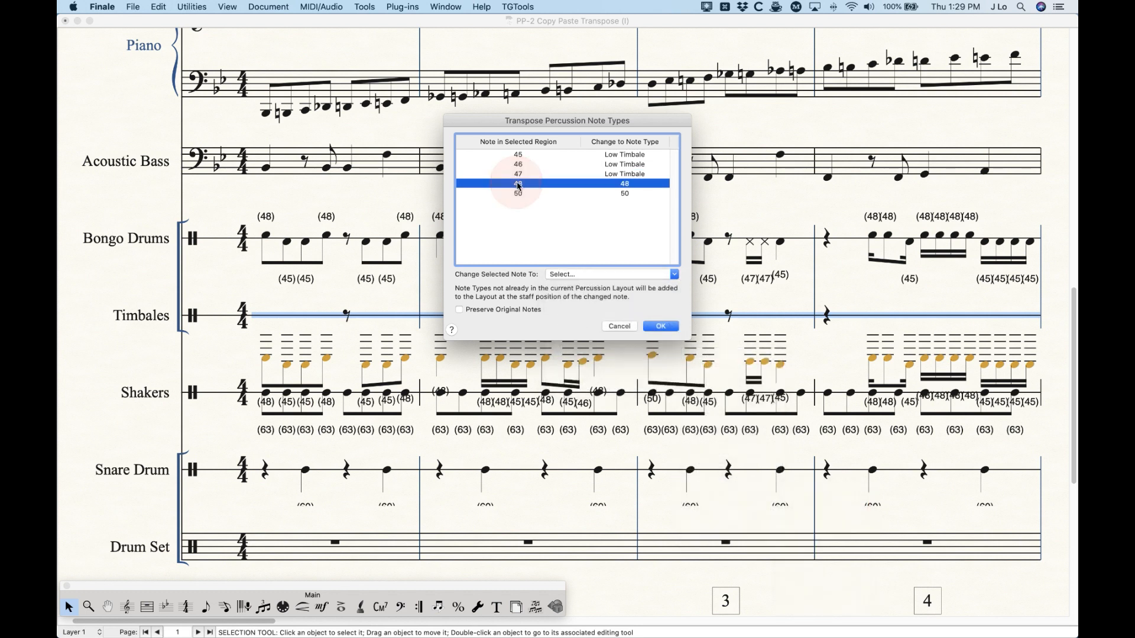
click(618, 276)
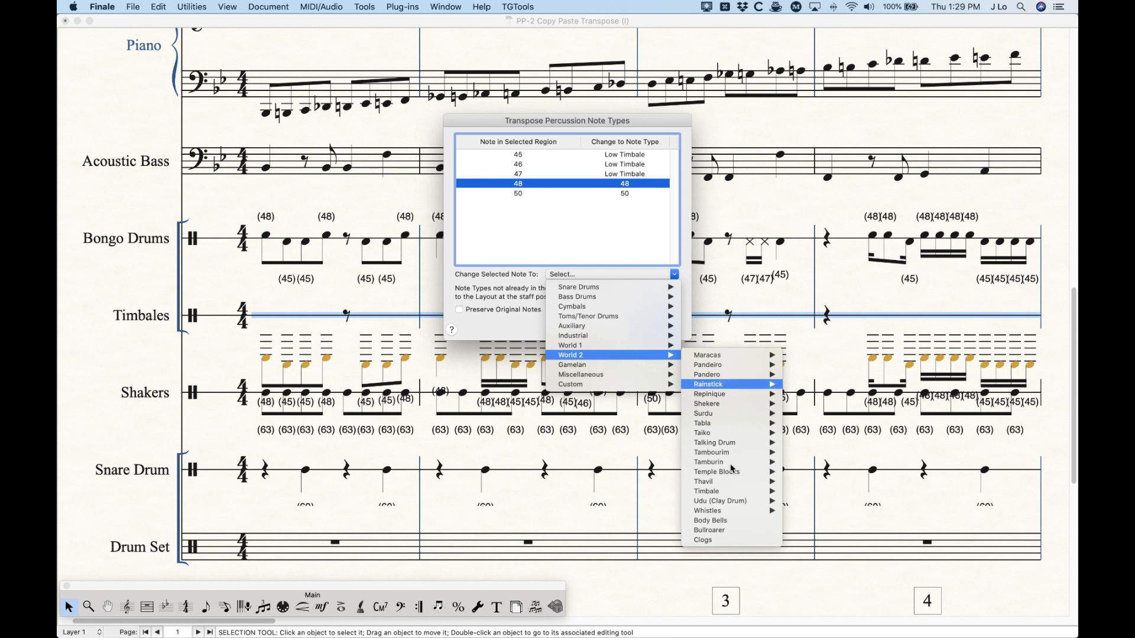
mouse_move(721, 492)
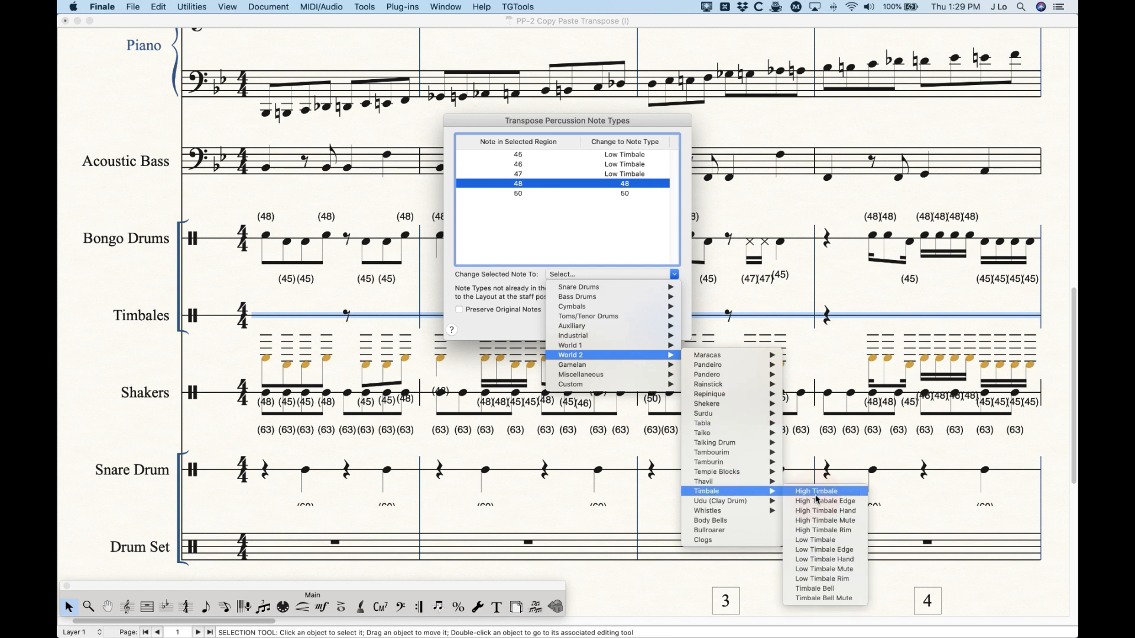
click(817, 495)
click(520, 193)
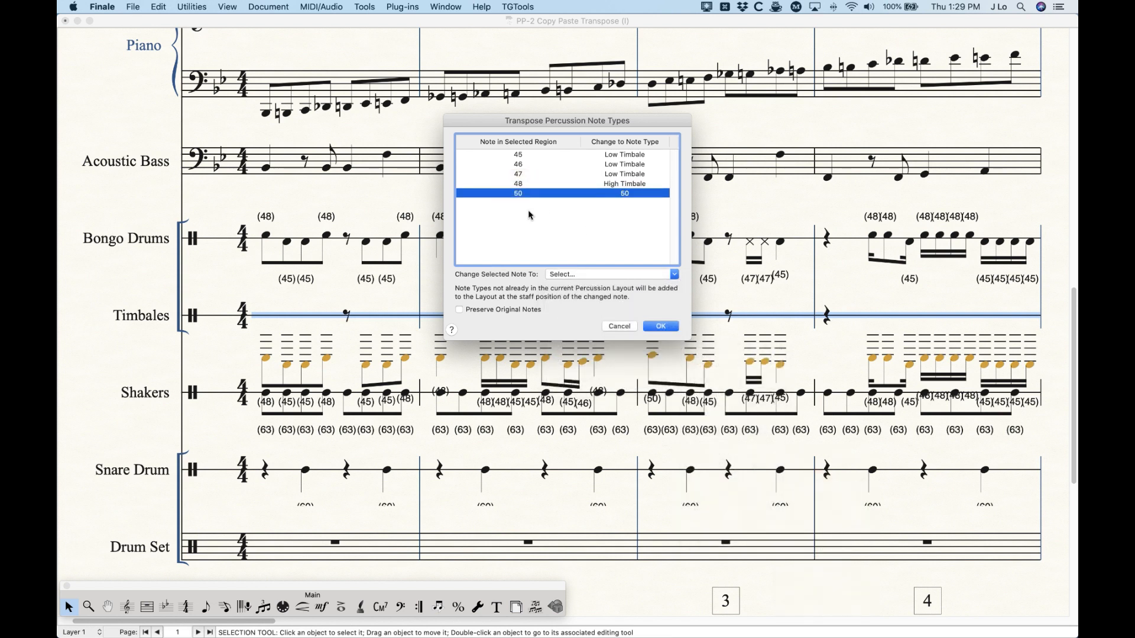
click(582, 276)
mouse_move(588, 328)
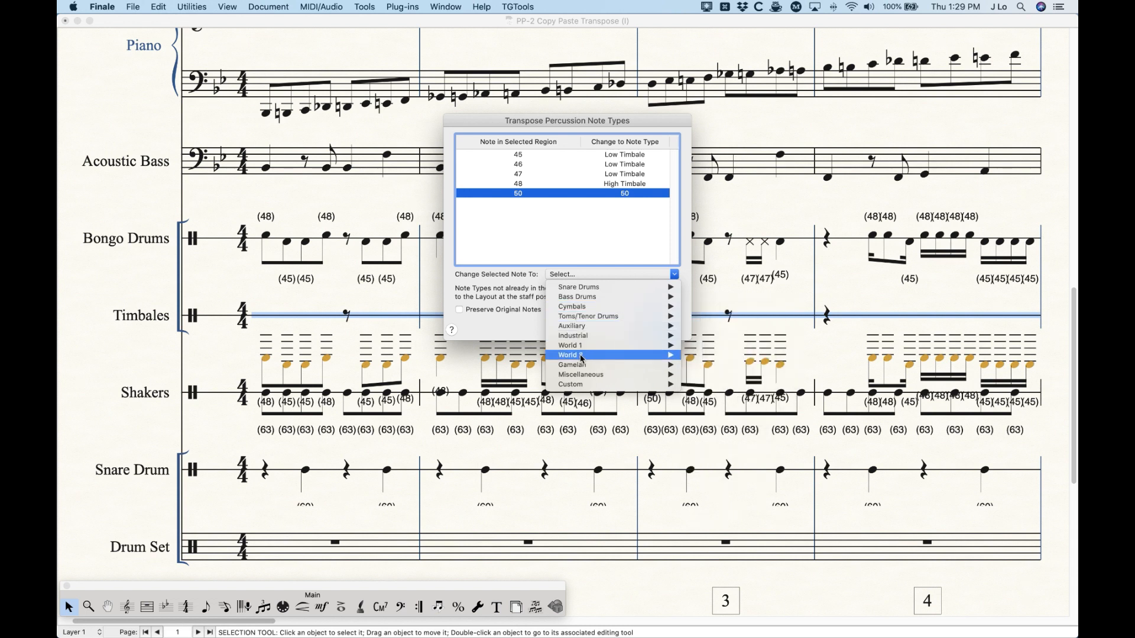
mouse_move(581, 358)
mouse_move(716, 473)
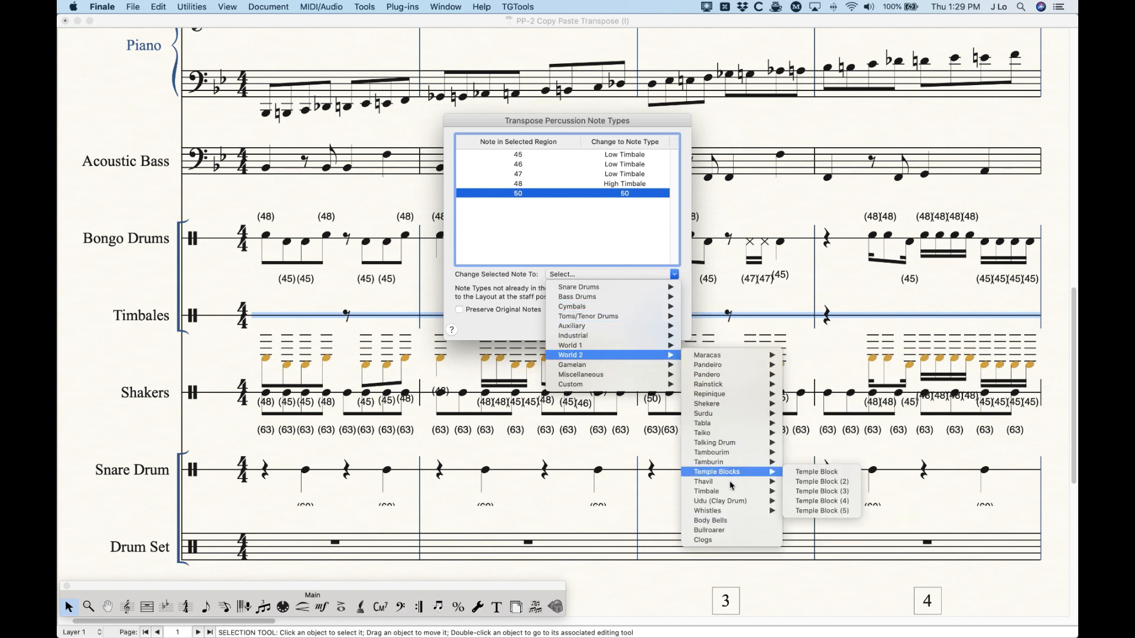
mouse_move(726, 493)
click(826, 494)
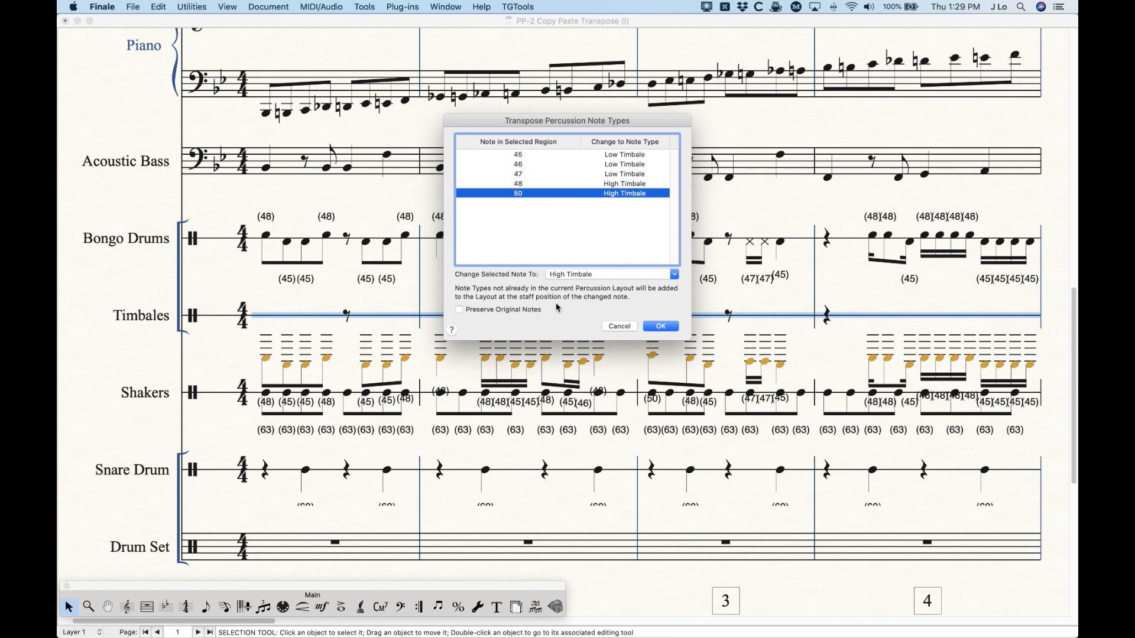
click(654, 327)
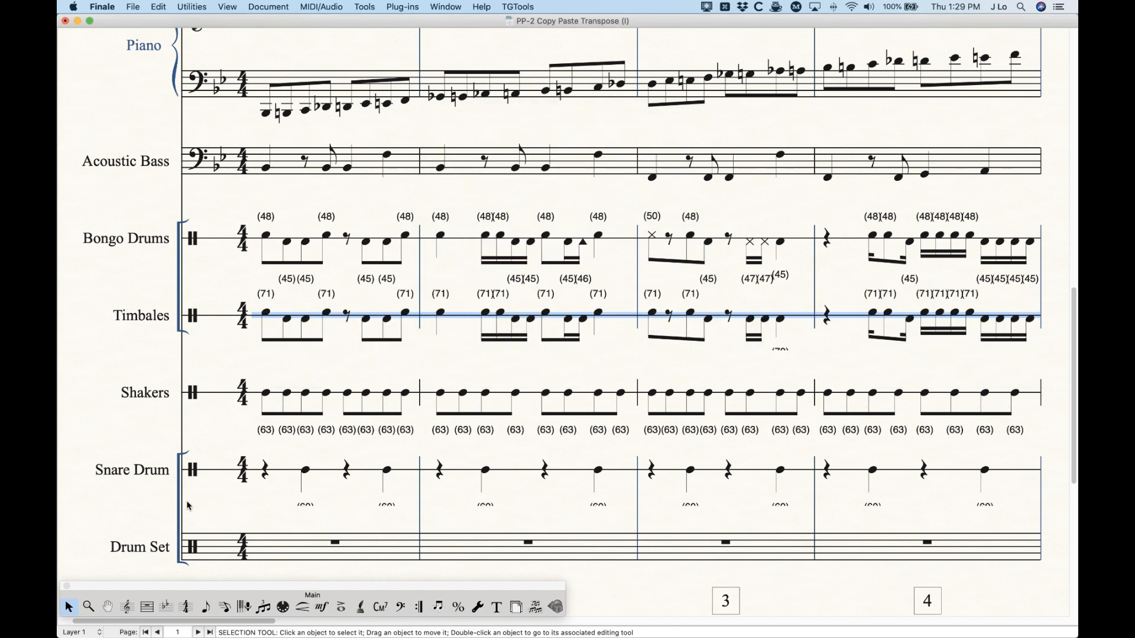
click(382, 358)
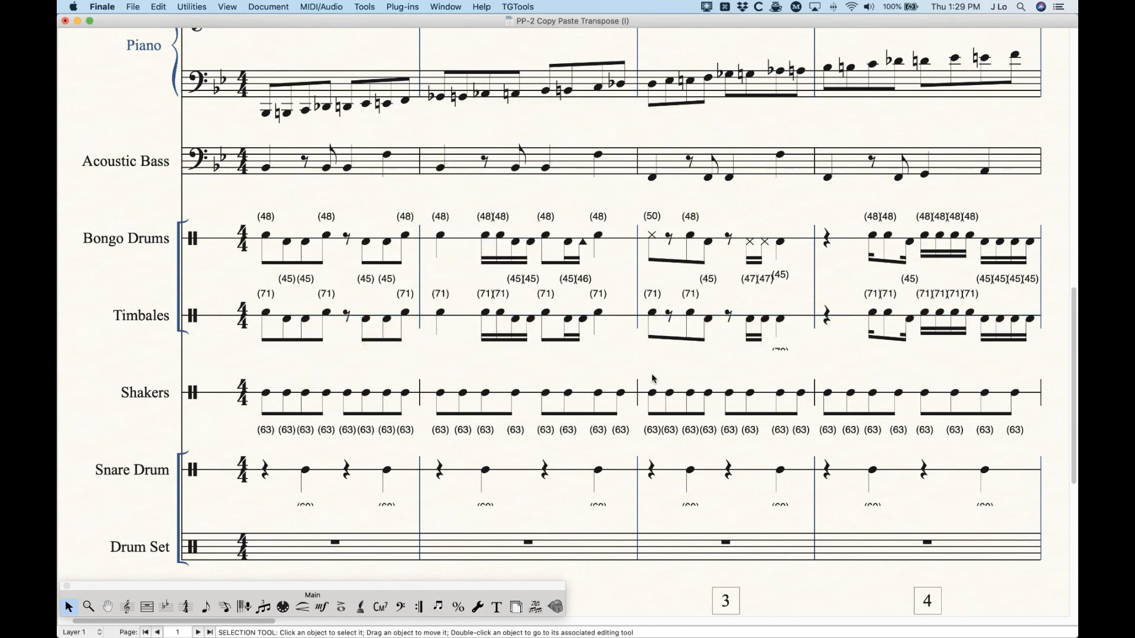
Hide the percussion MIDI values shown on the percussion staves
click(233, 7)
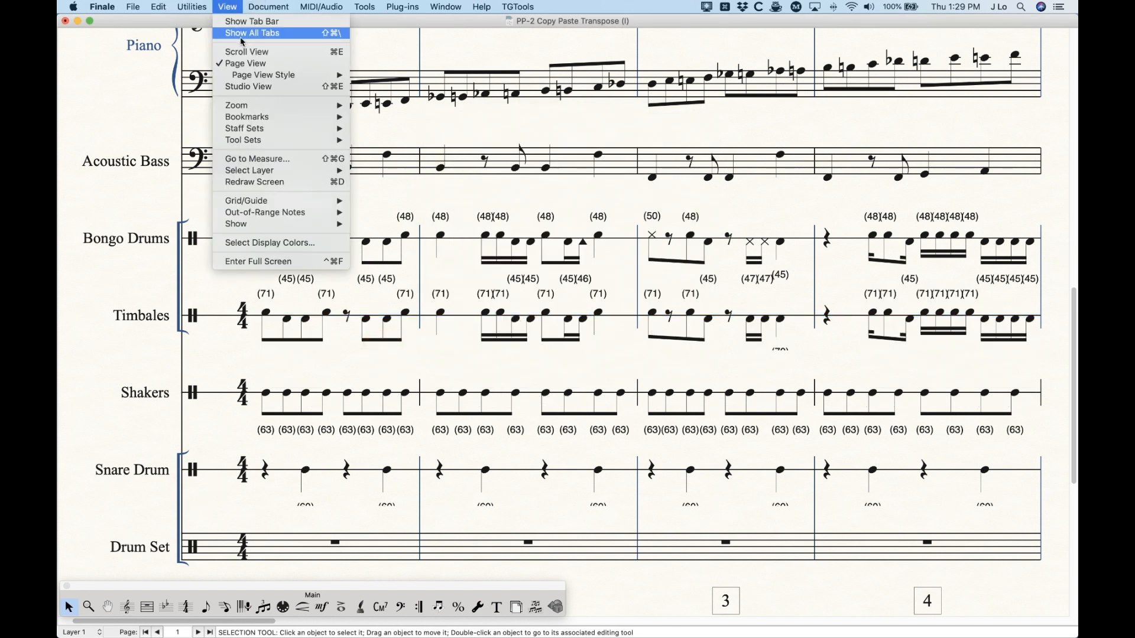
mouse_move(261, 223)
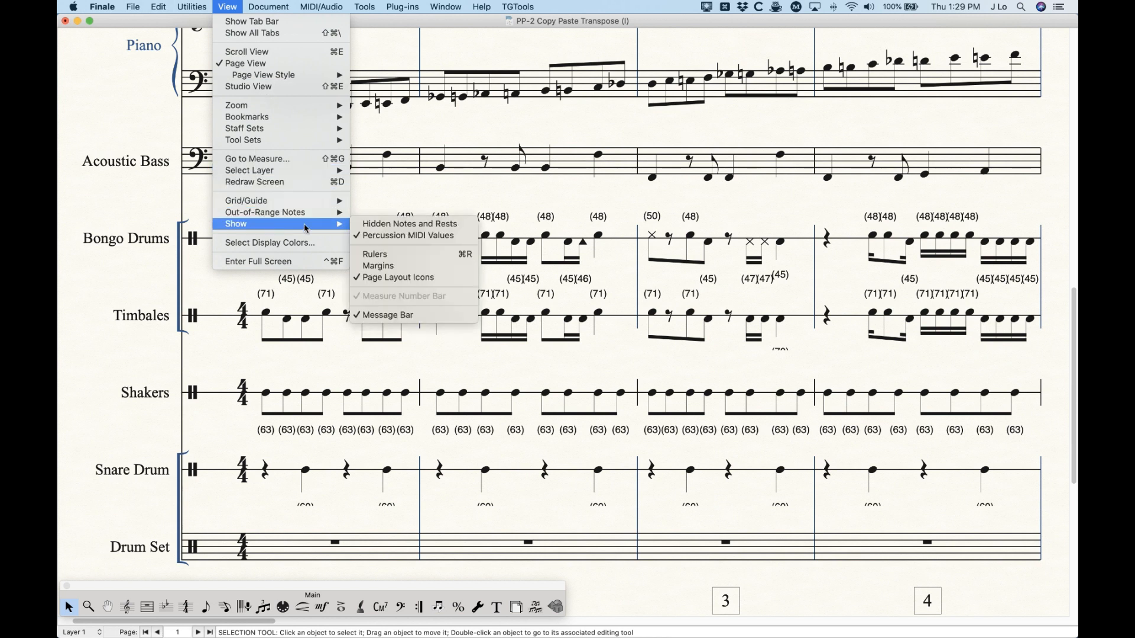
click(414, 231)
click(619, 224)
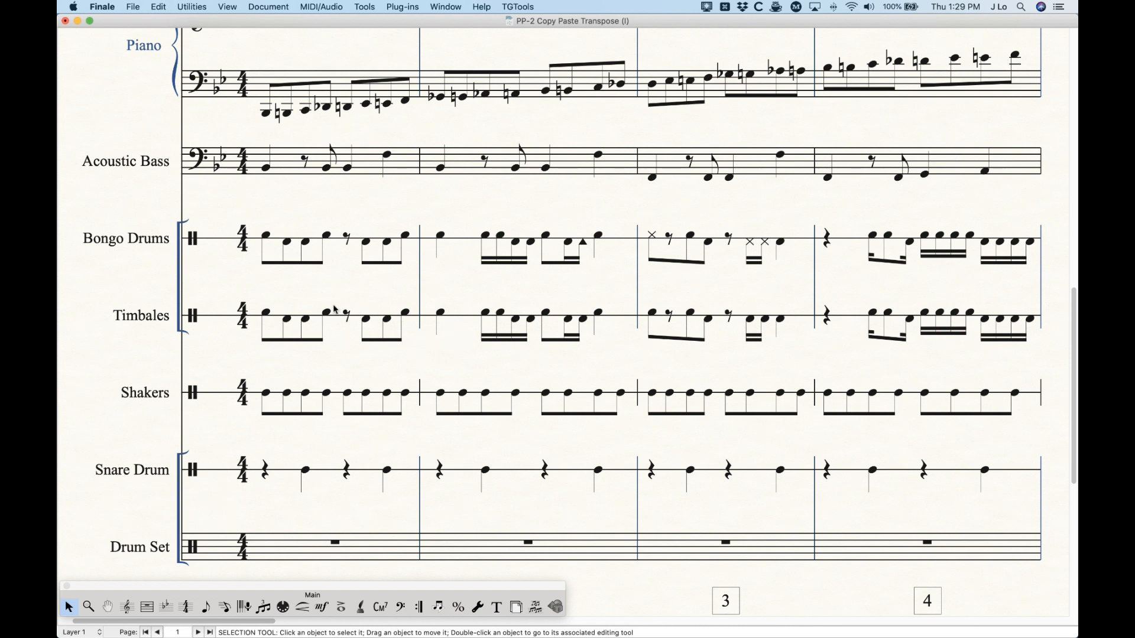
Convert all notes in Acoustic Bass measures 1–4 to C4 with the Single Pitch plug-in
scroll(324, 312, right, 1)
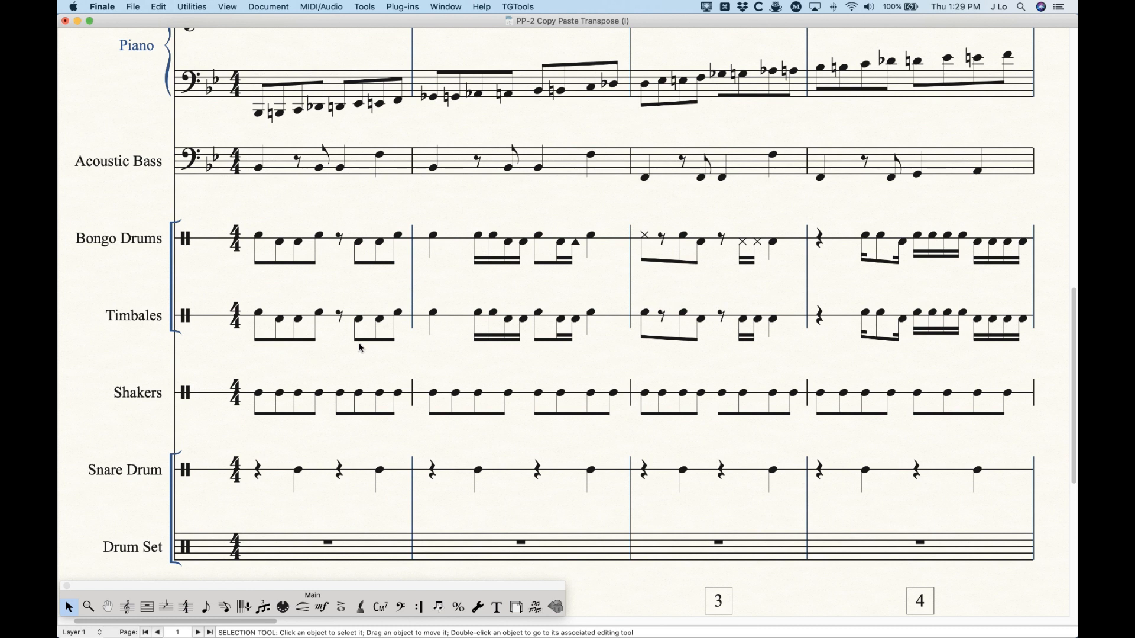
scroll(359, 344, down, 1)
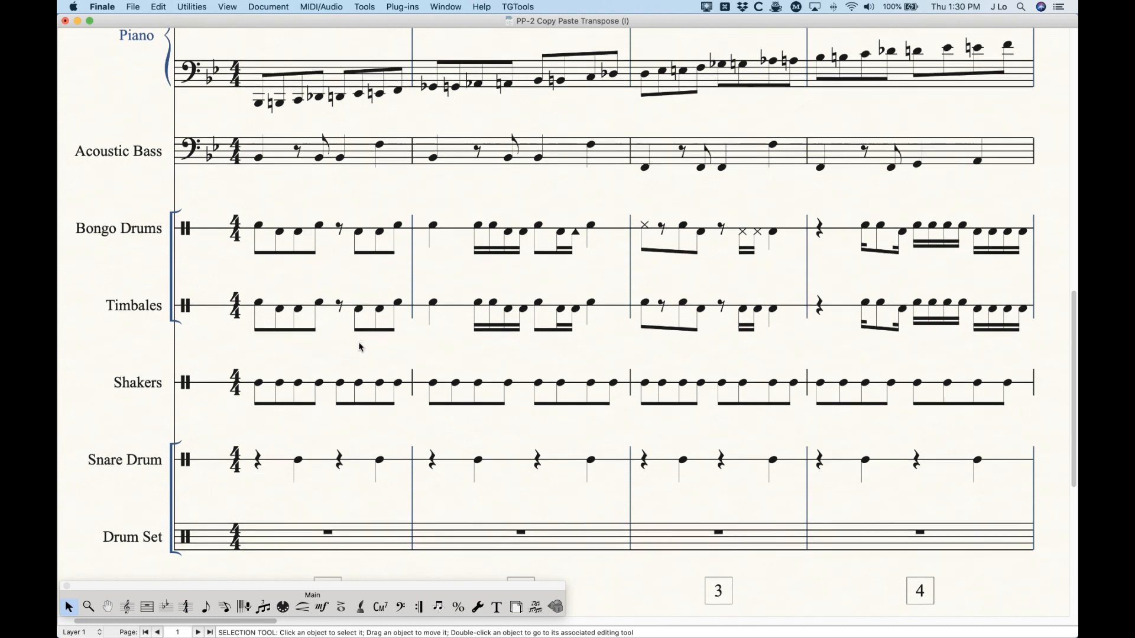
scroll(361, 347, right, 1)
click(343, 151)
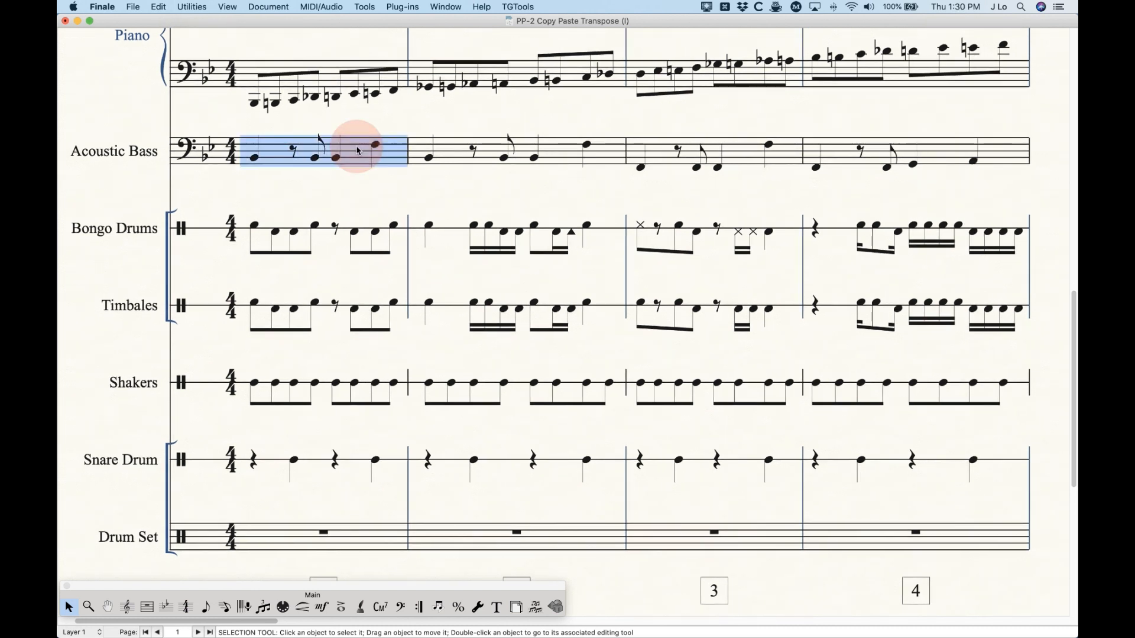
shift+click(938, 158)
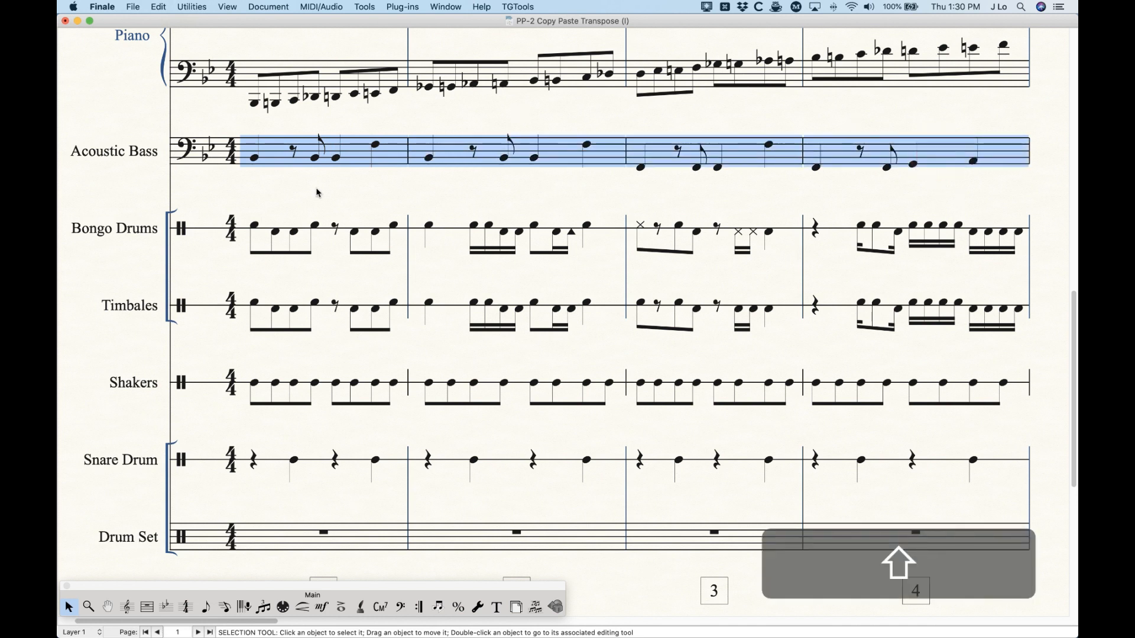
click(407, 6)
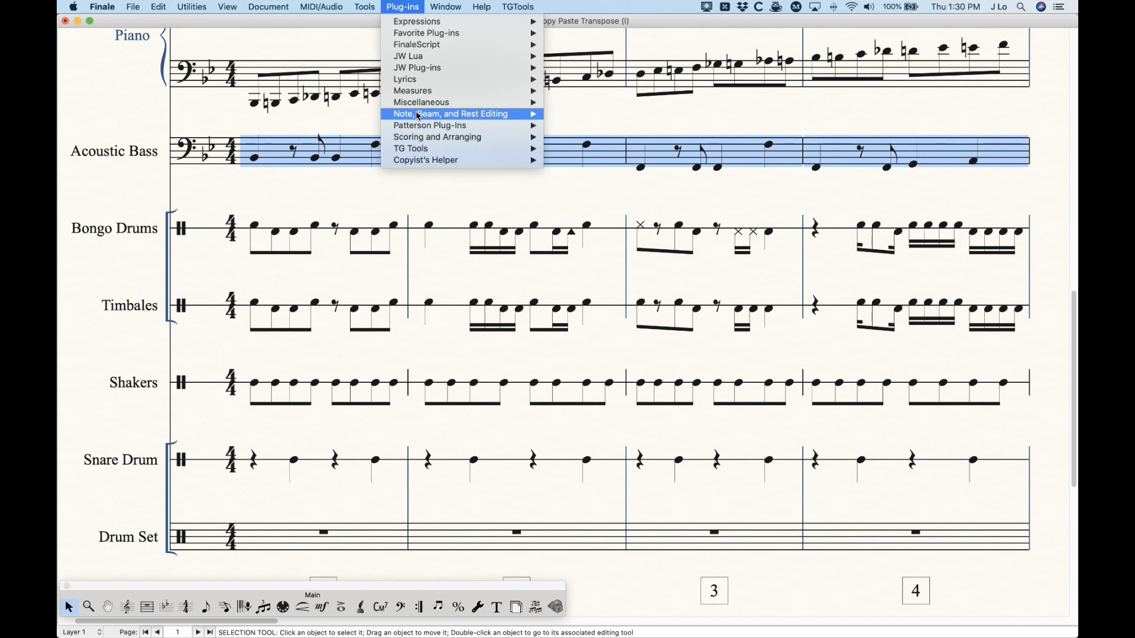
mouse_move(418, 116)
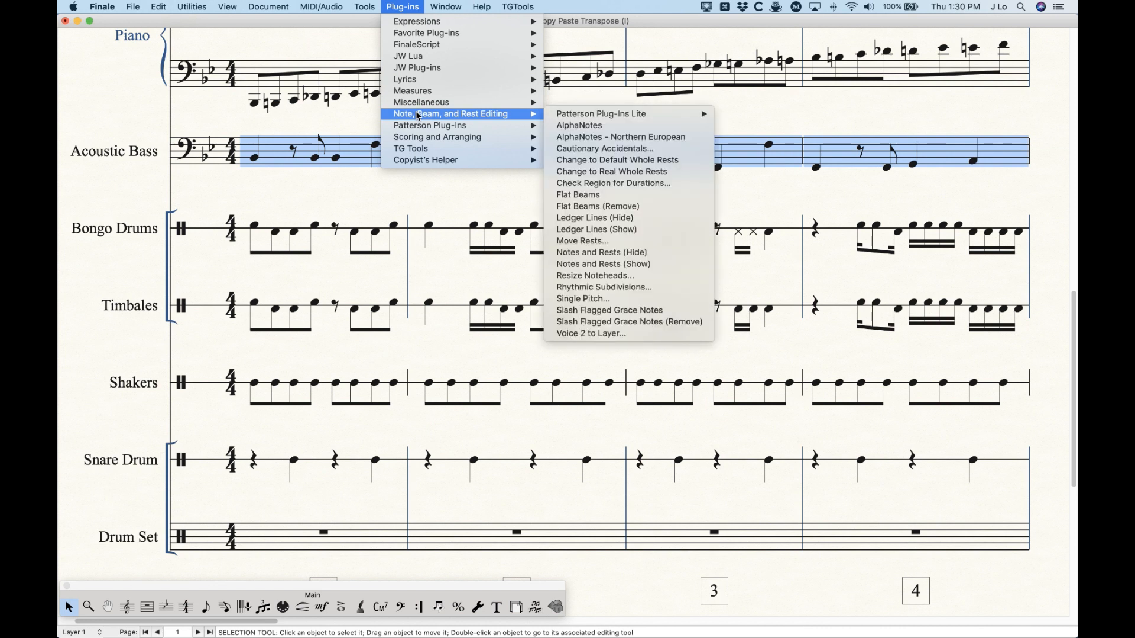
click(591, 299)
drag(606, 164, 612, 232)
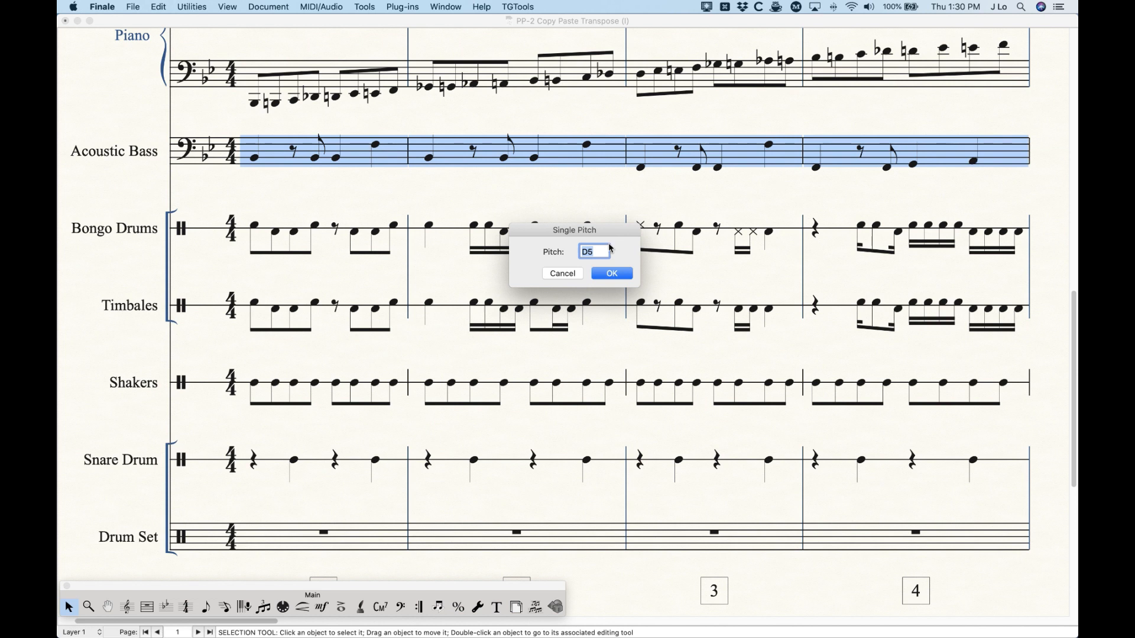
text(C4)
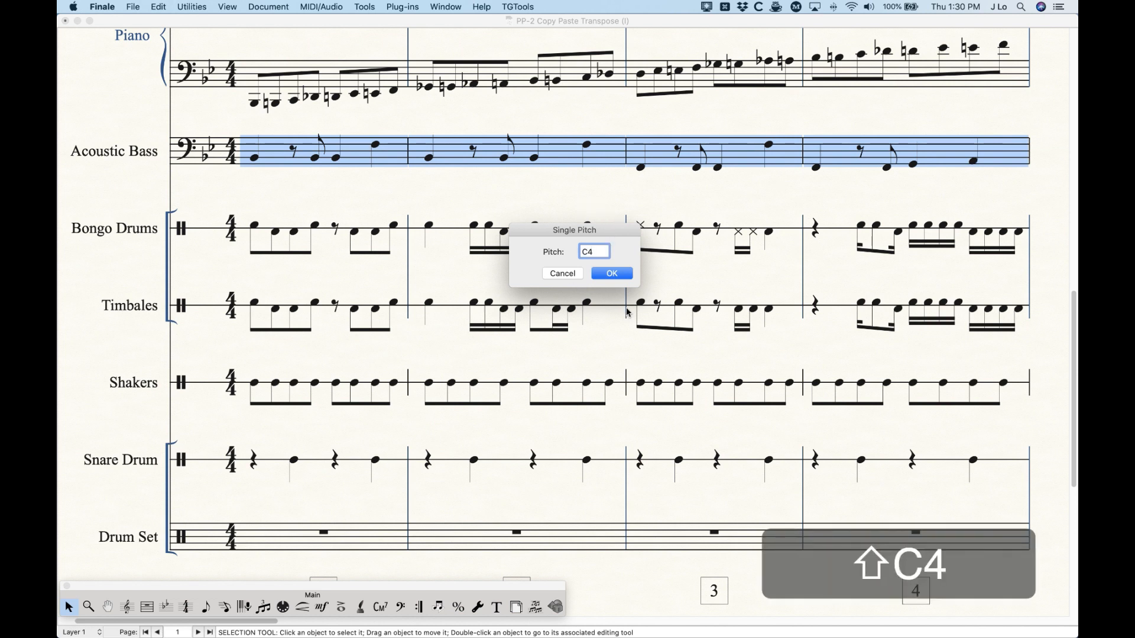
click(614, 278)
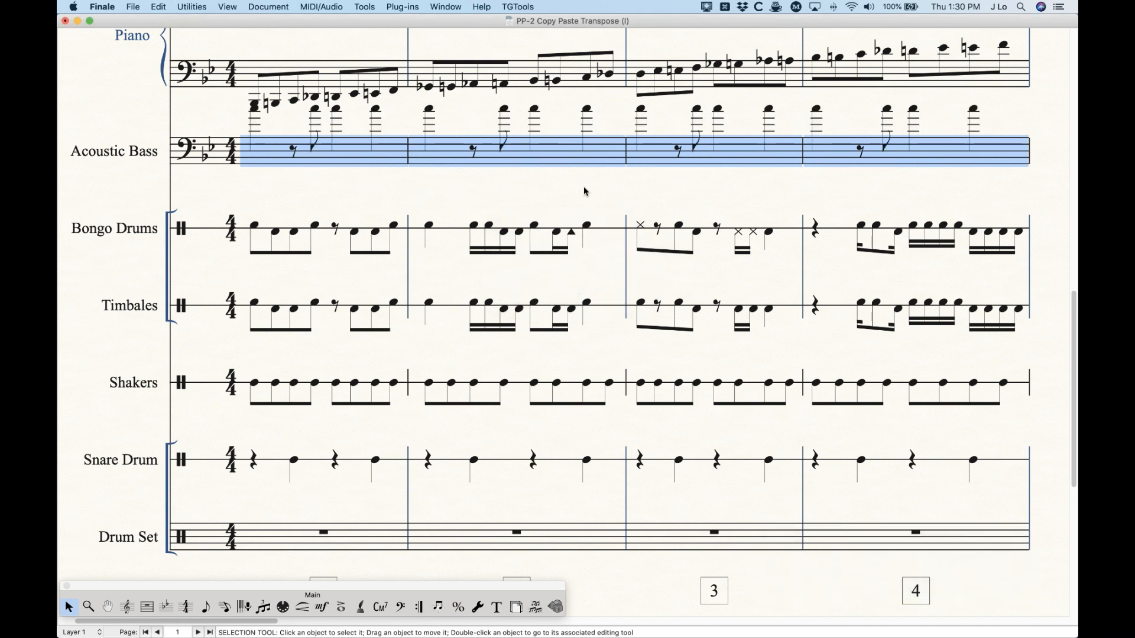
Copy the C4 bass rhythm into Drum Set measures 1–4, undoing the Single Pitch change on Acoustic Bass before pasting
key(super+c)
key(super+z)
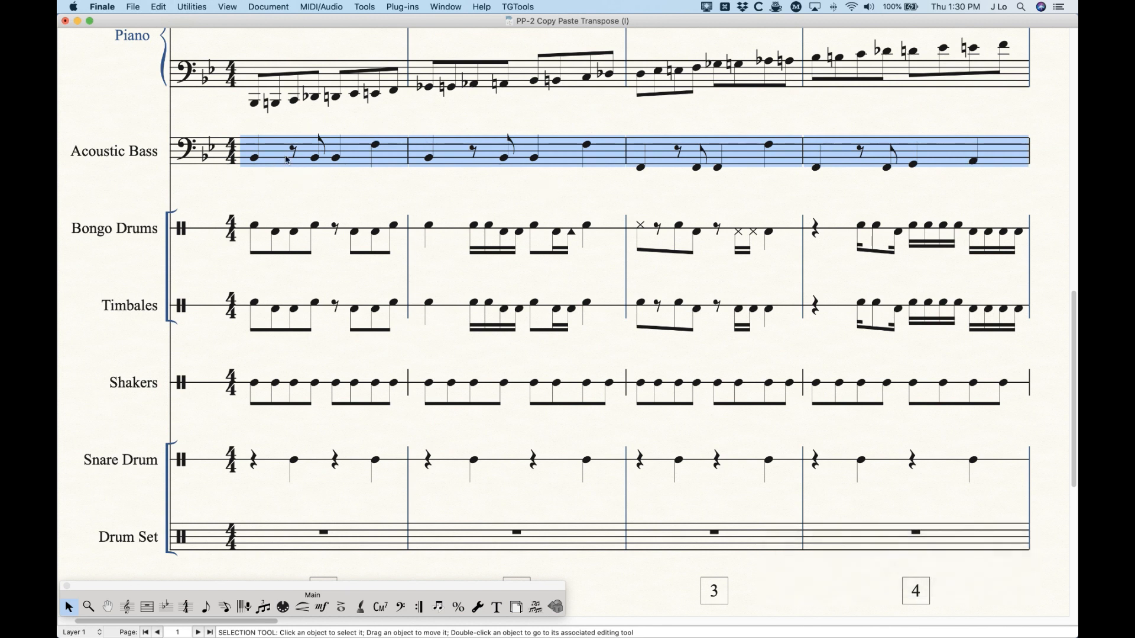
scroll(476, 460, down, 3)
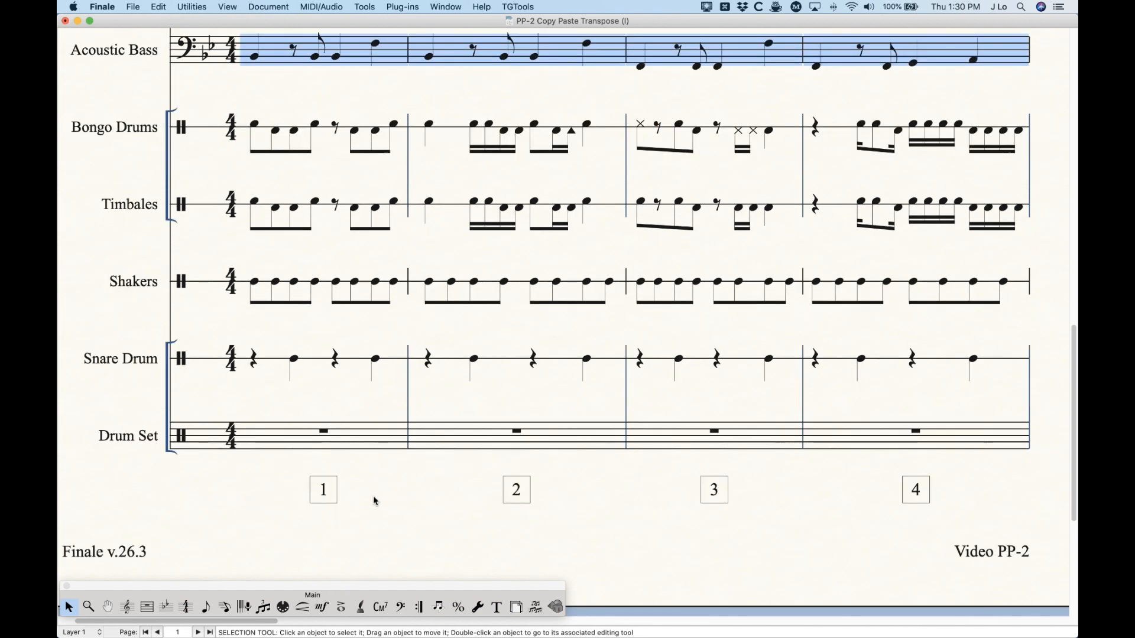
click(317, 446)
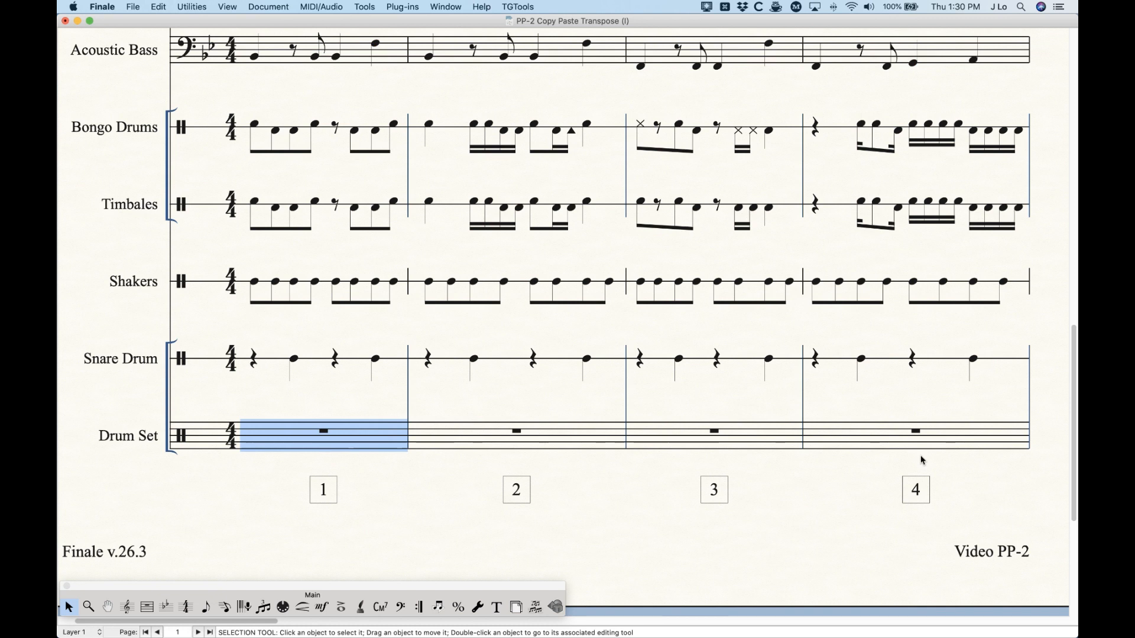
shift+click(885, 445)
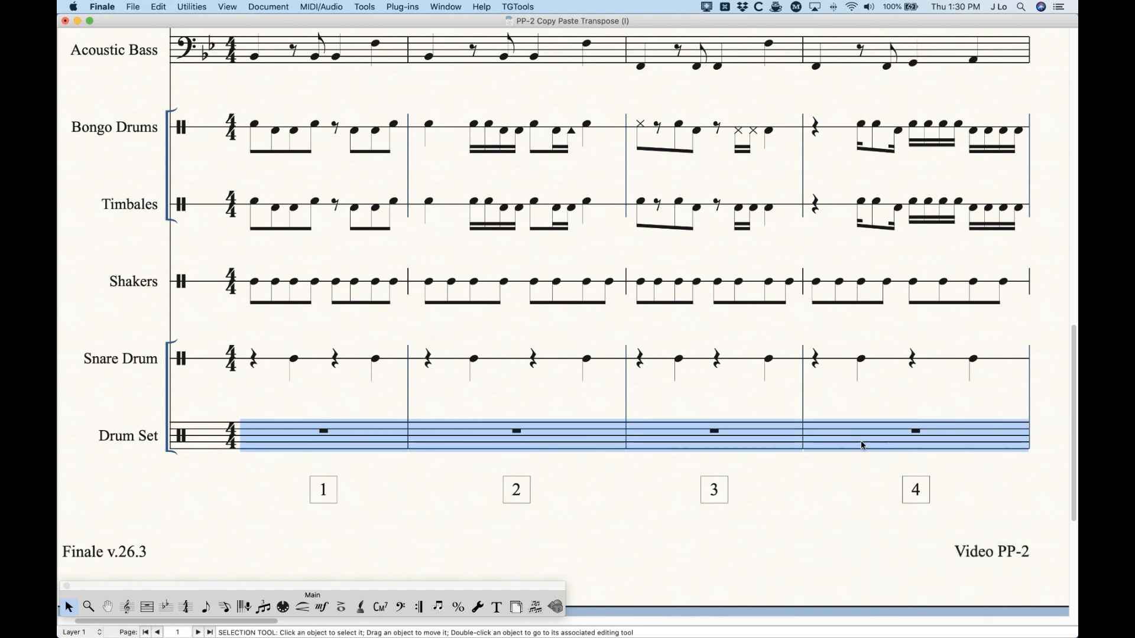
key(super+v)
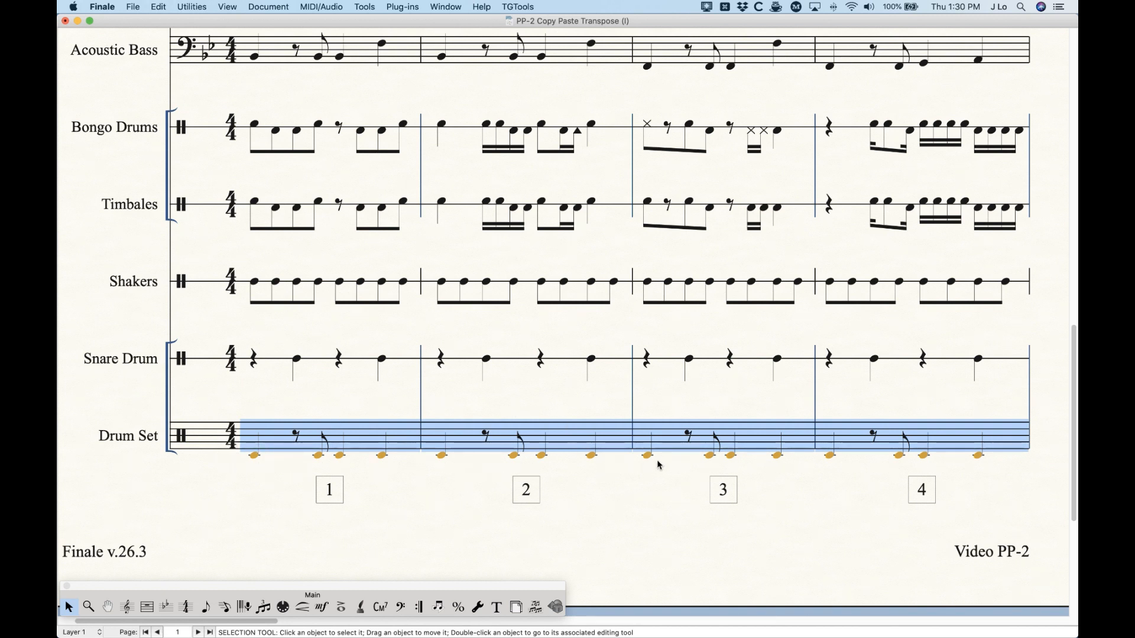
Transpose percussion note 60 in Drum Set measures 1–4 to Kick Drum
click(191, 6)
click(201, 31)
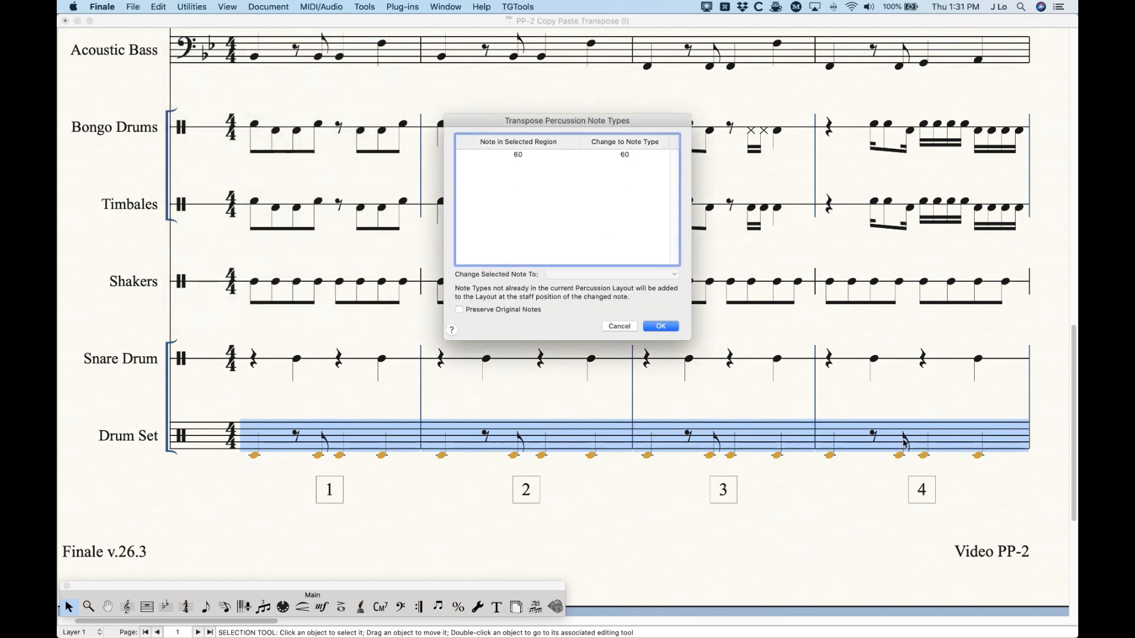
click(553, 152)
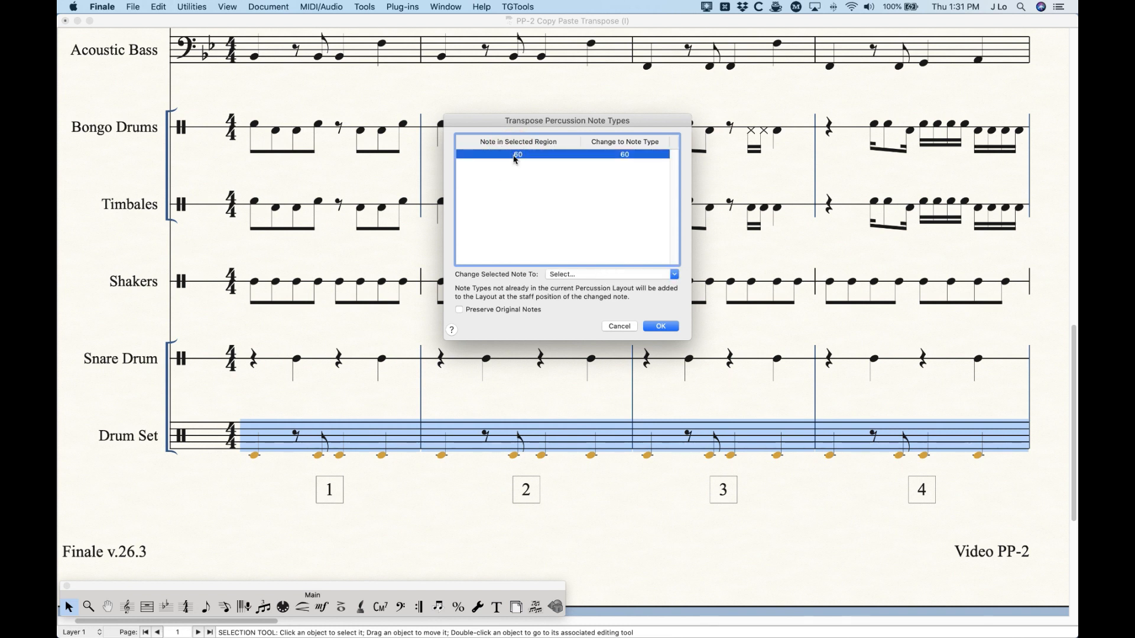
click(572, 276)
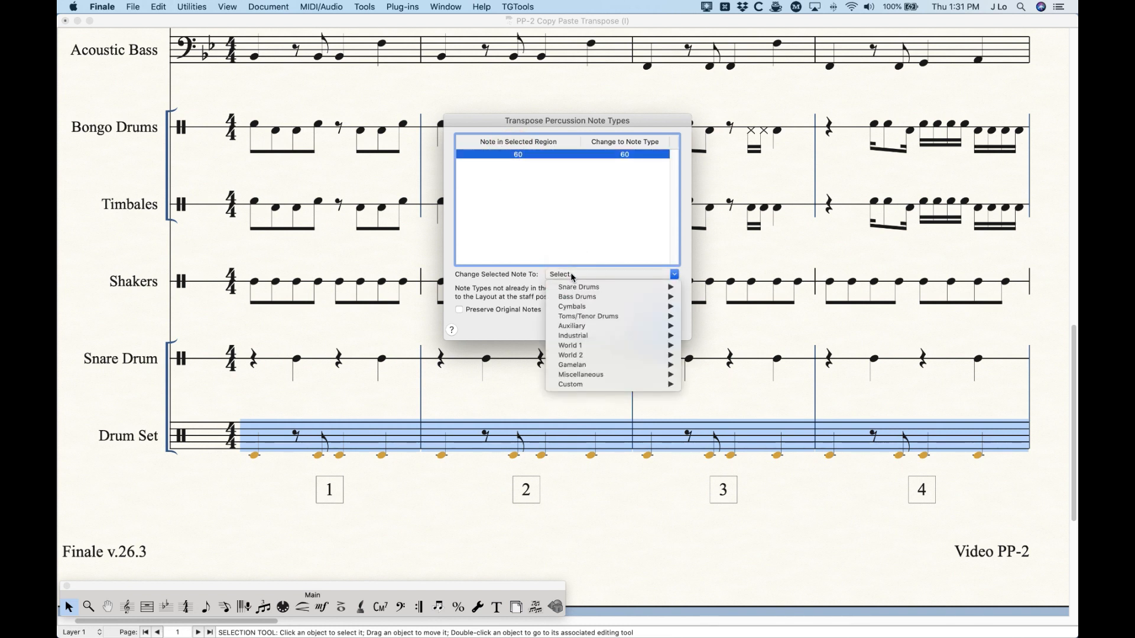
mouse_move(577, 300)
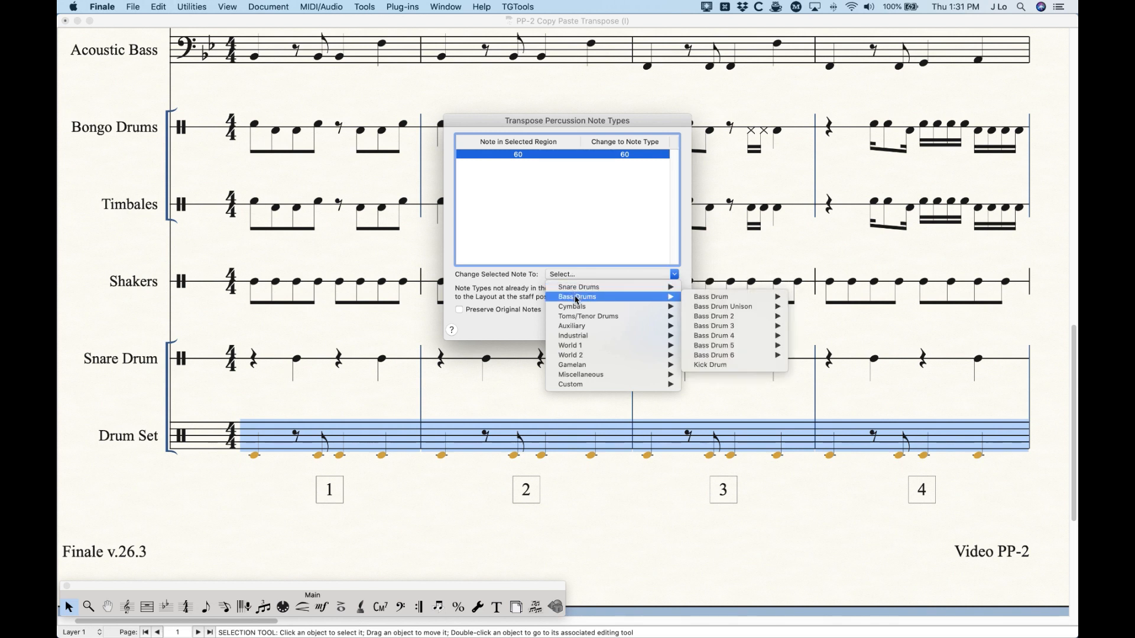
click(733, 366)
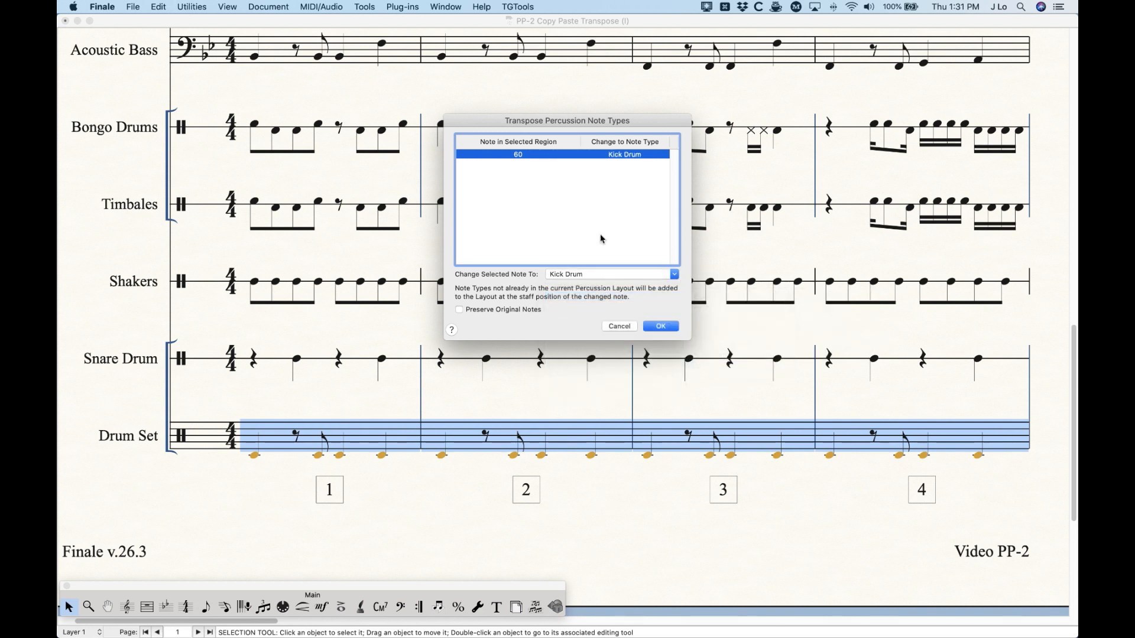
click(662, 327)
click(401, 408)
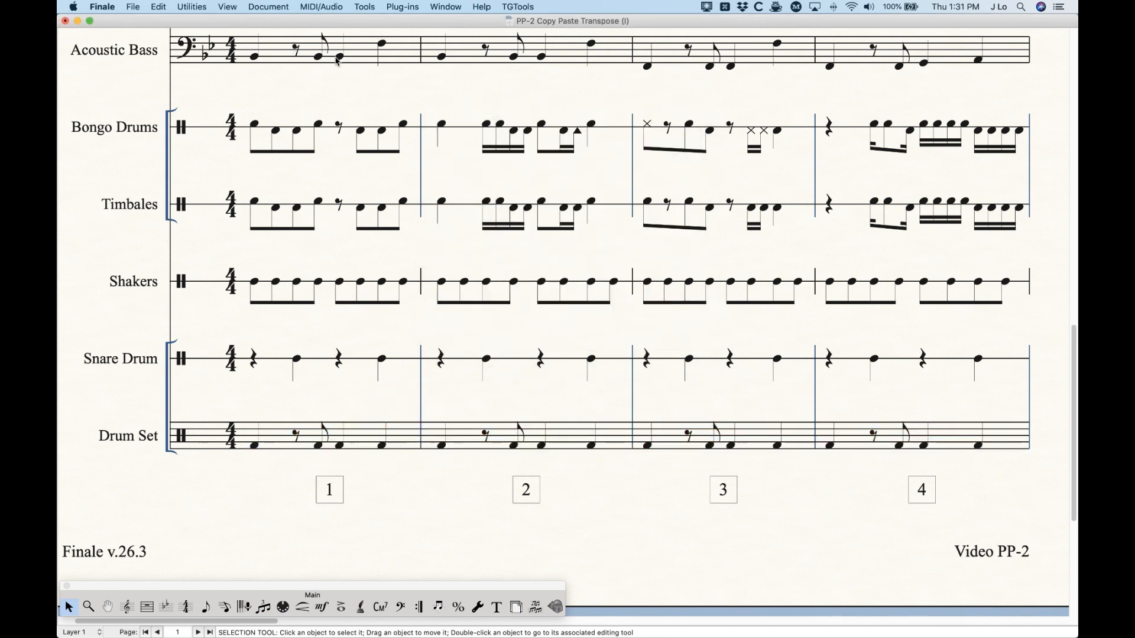
Move the contents of Layer 1 into Layer 2 for Drum Set measures 1–4
click(970, 440)
shift+click(381, 440)
click(155, 7)
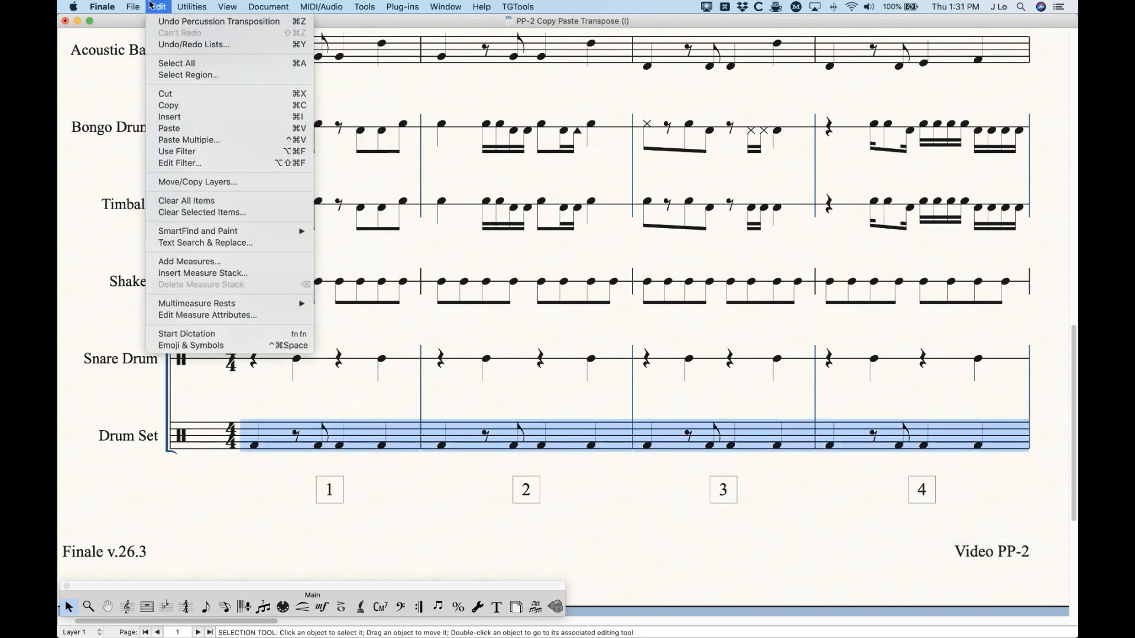
click(175, 182)
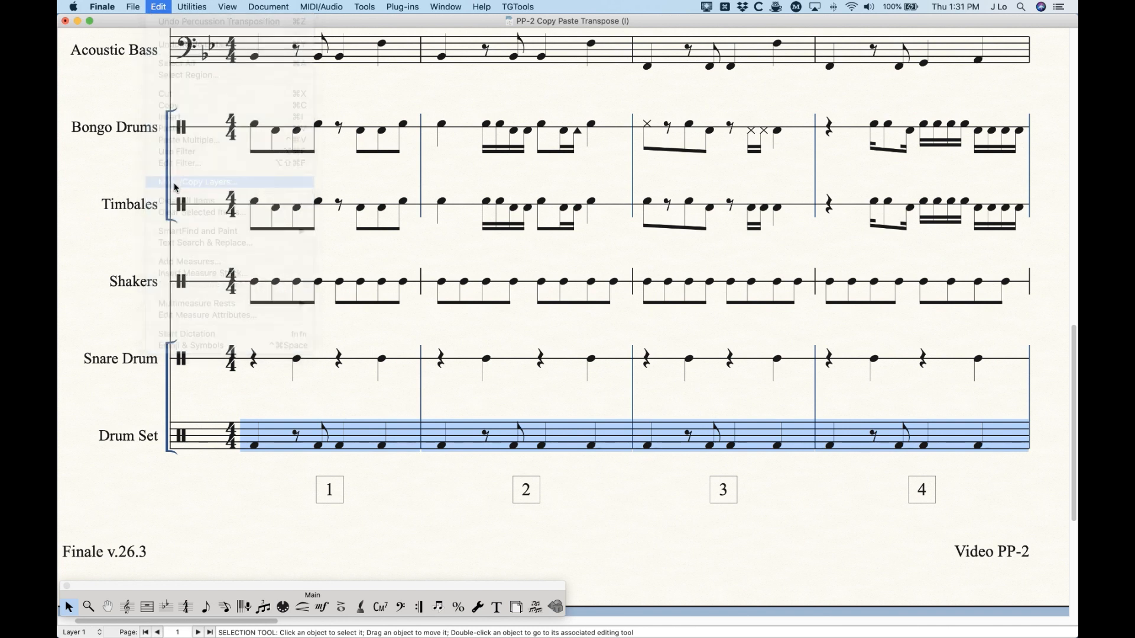
click(565, 200)
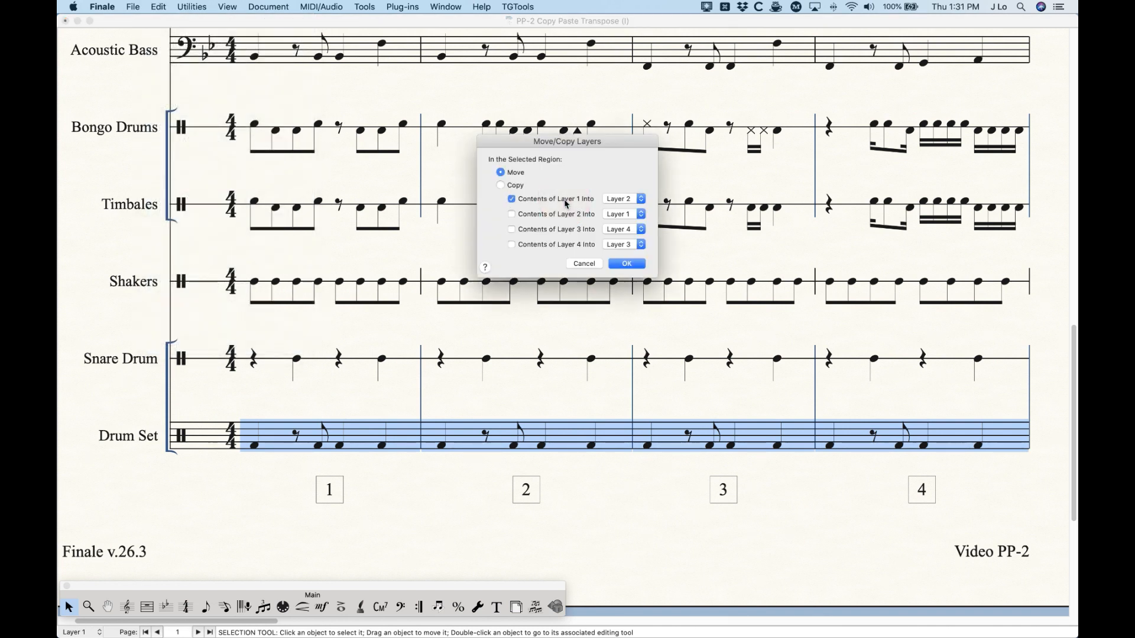
key(Return)
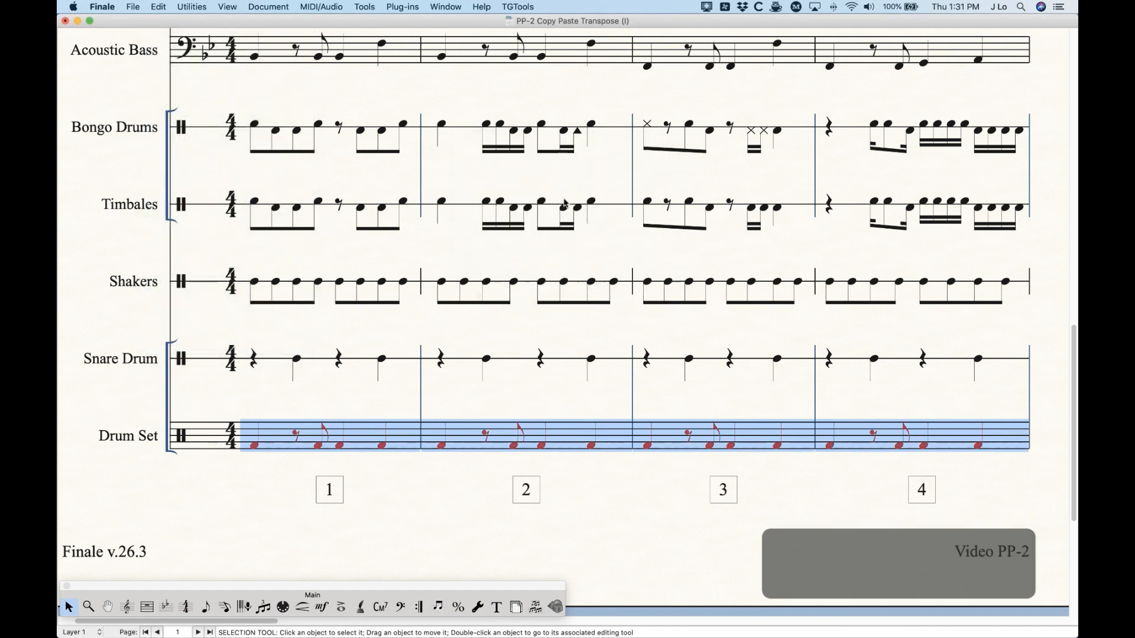
click(526, 403)
Copy Shakers measures 1–4 into the Drum Set staff from measure 1, with Show Active Layer Only turned on
click(331, 284)
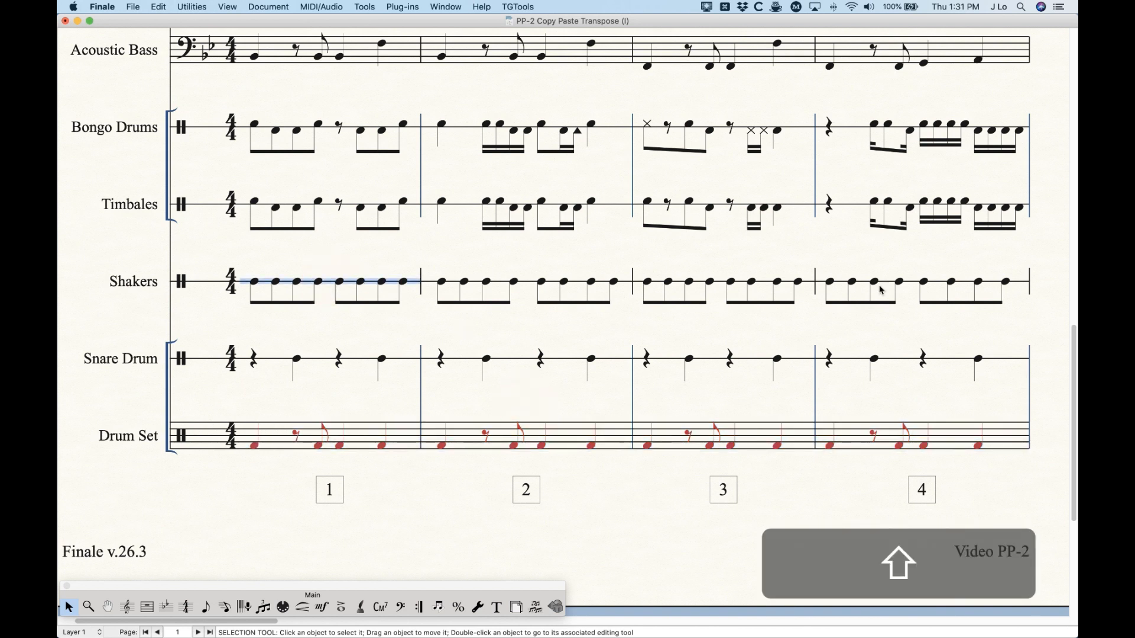
shift+click(922, 280)
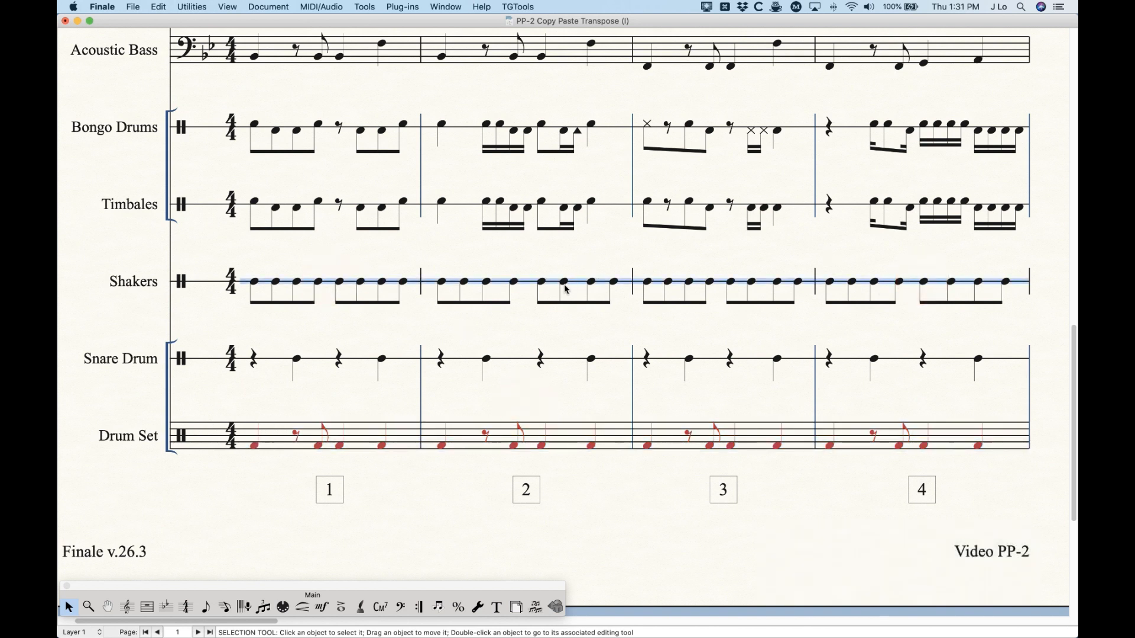
key(super+c)
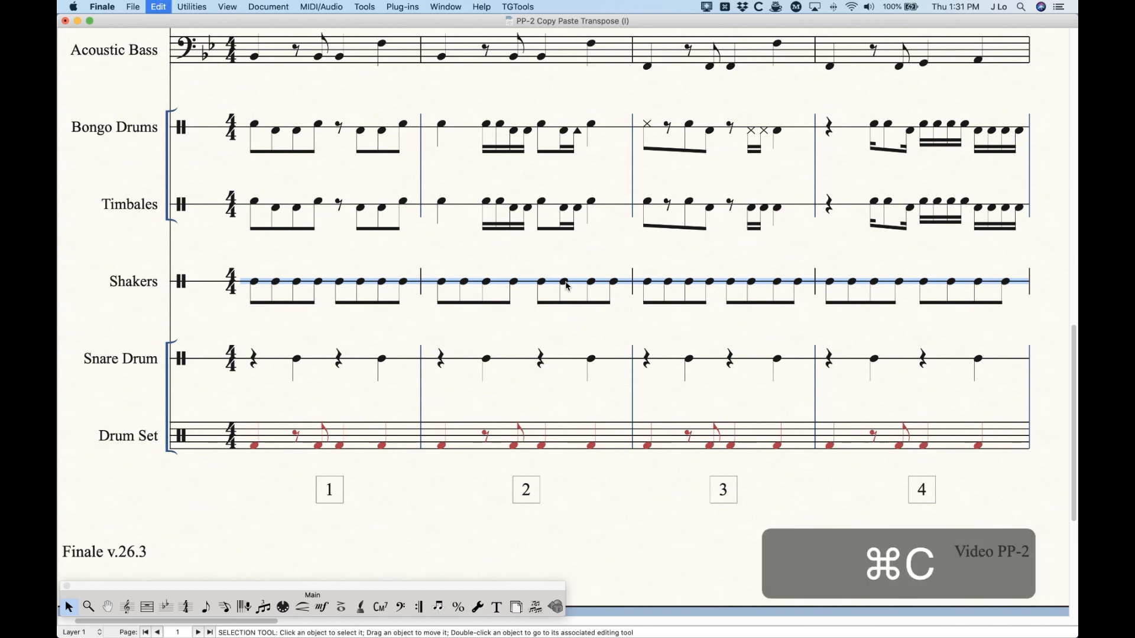
click(268, 6)
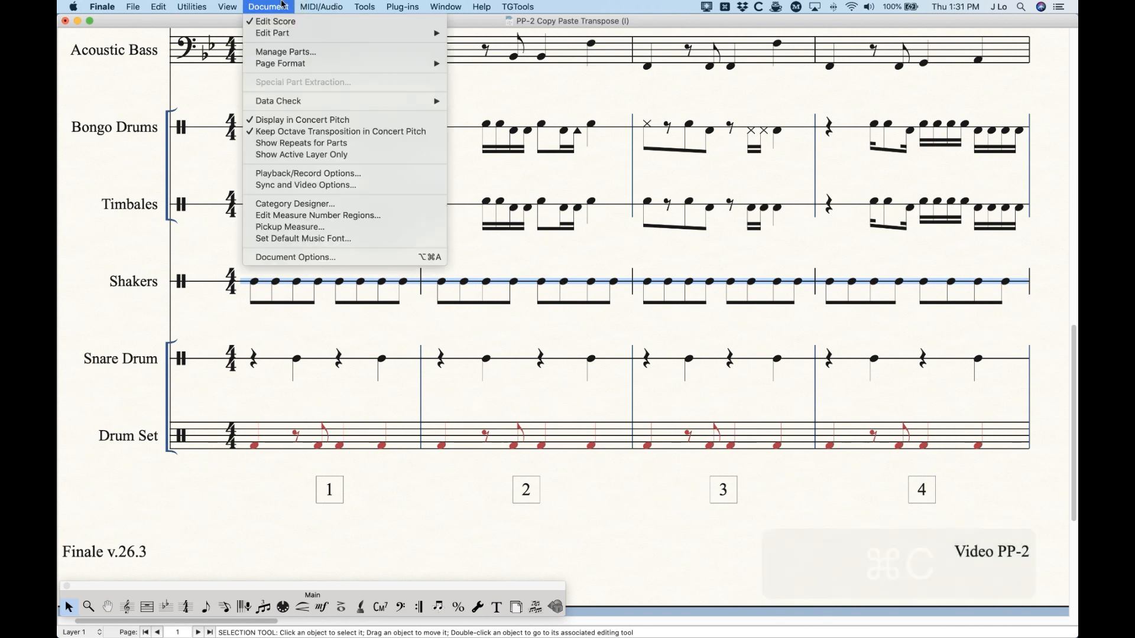
click(290, 154)
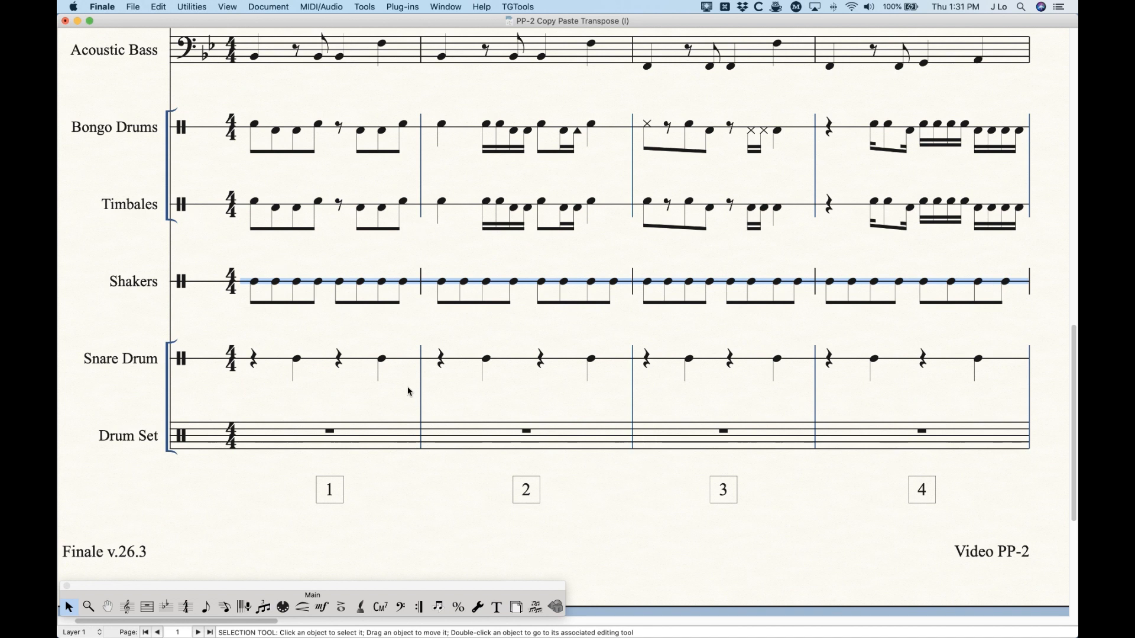
alt+click(309, 441)
click(310, 440)
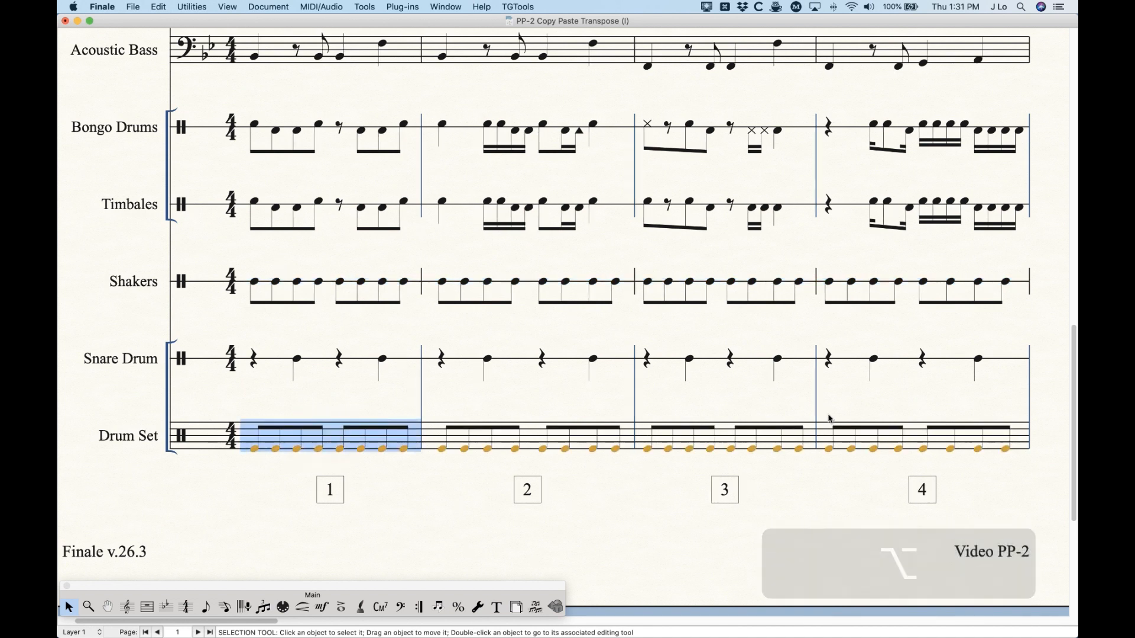
Transpose percussion note 63 in Drum Set measures 1–4 to Hi-Hat Closed
shift+click(883, 441)
click(193, 6)
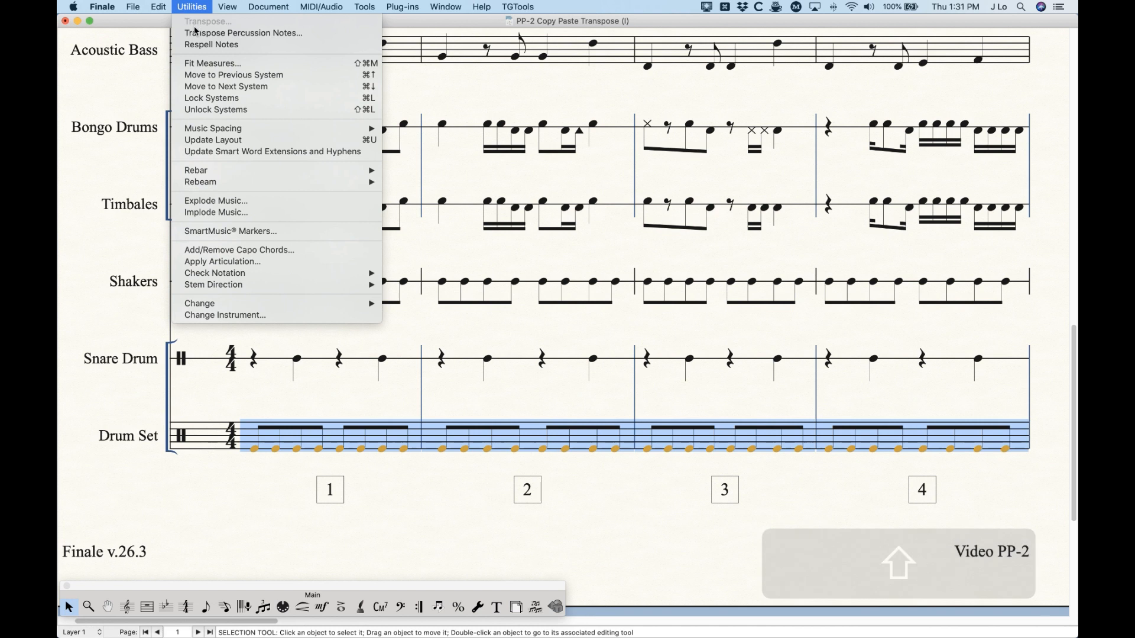
click(212, 32)
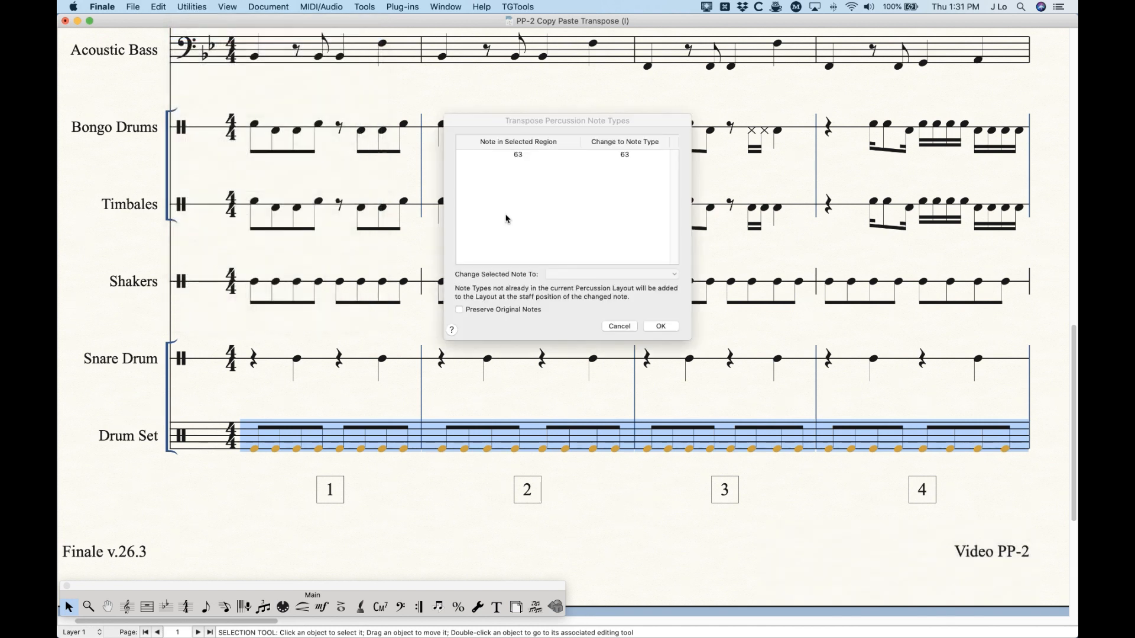
click(519, 155)
click(597, 277)
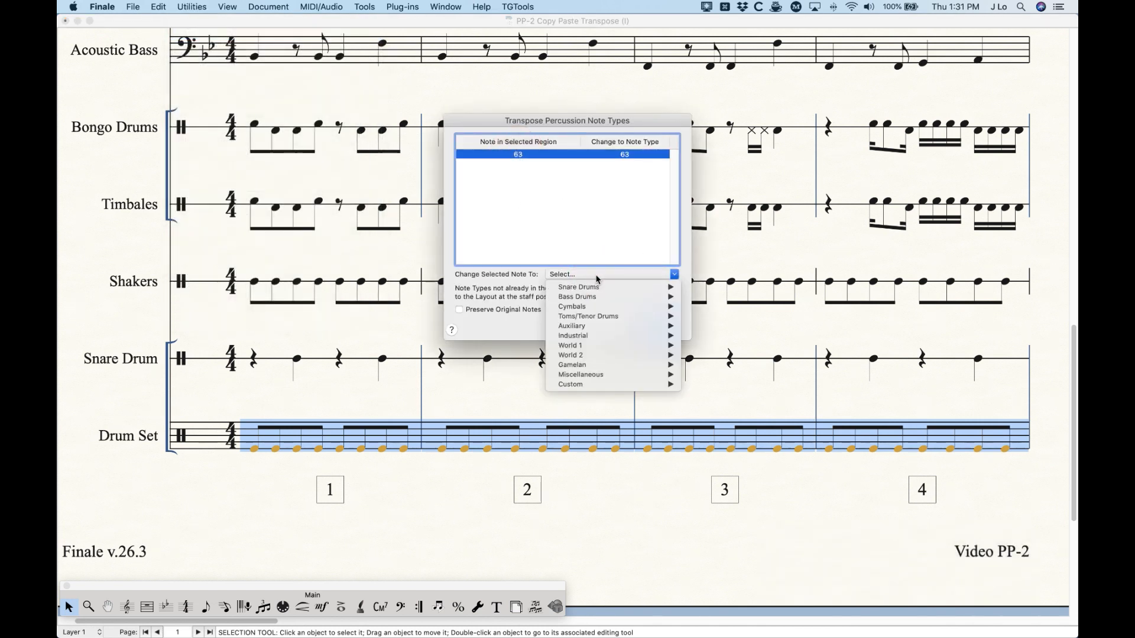
mouse_move(593, 309)
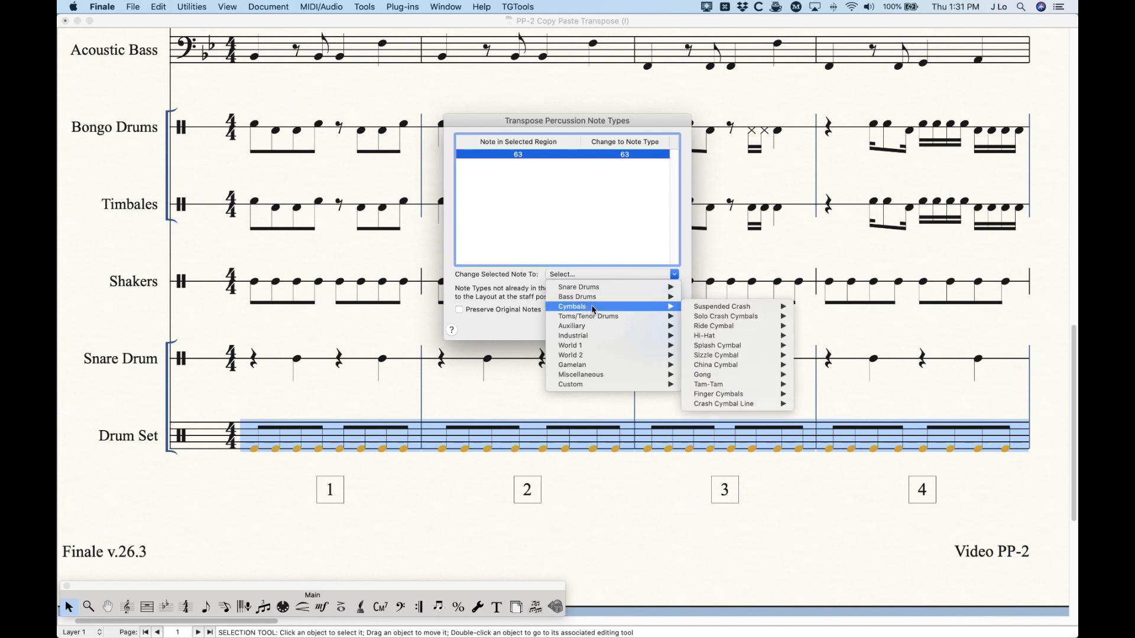
mouse_move(737, 335)
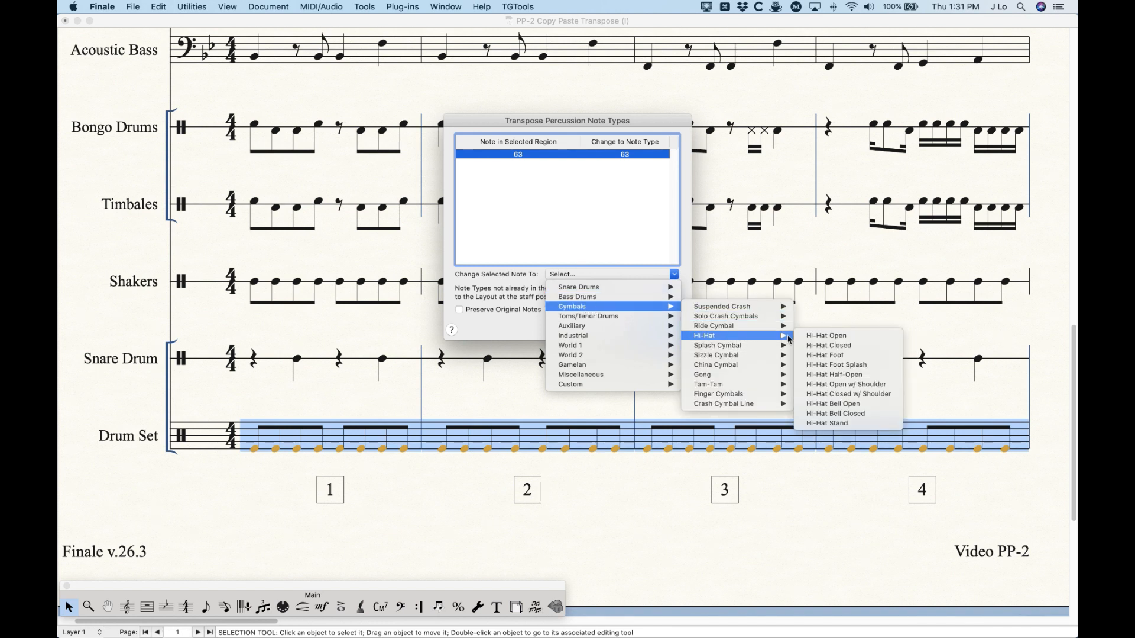
click(839, 346)
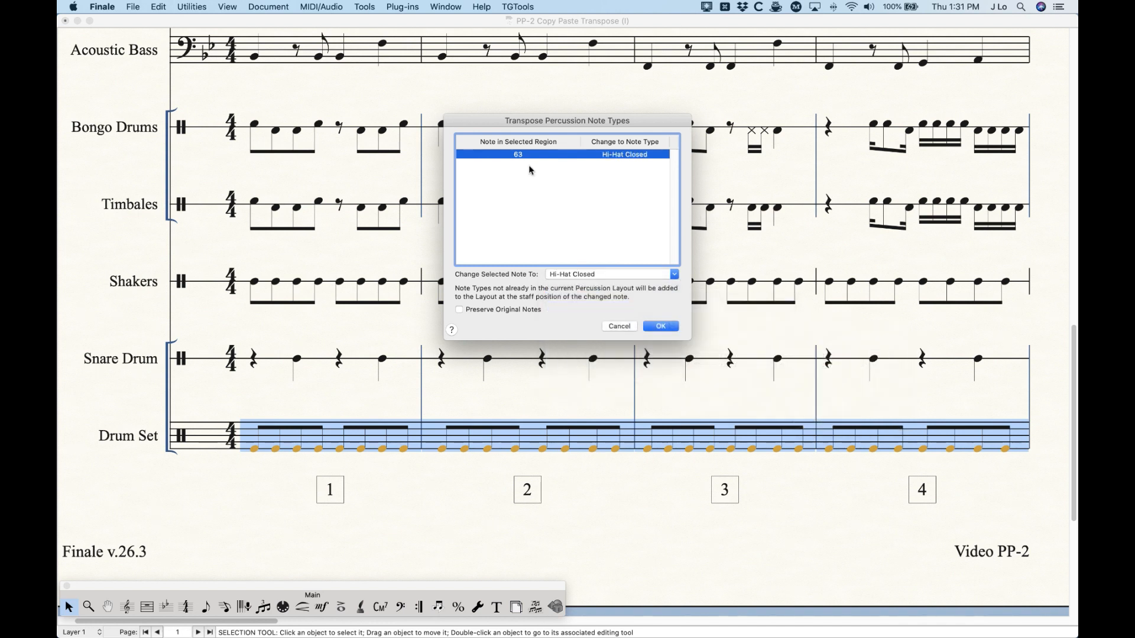
click(661, 327)
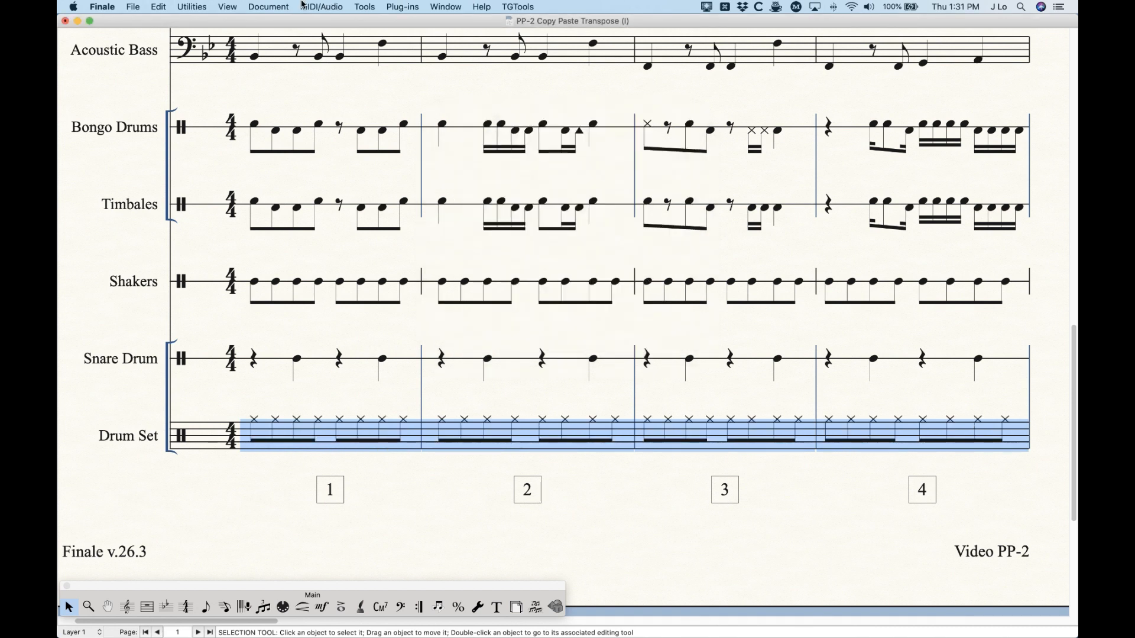
Turn off Show Active Layer Only for the document and clear the Drum Set selection
click(281, 5)
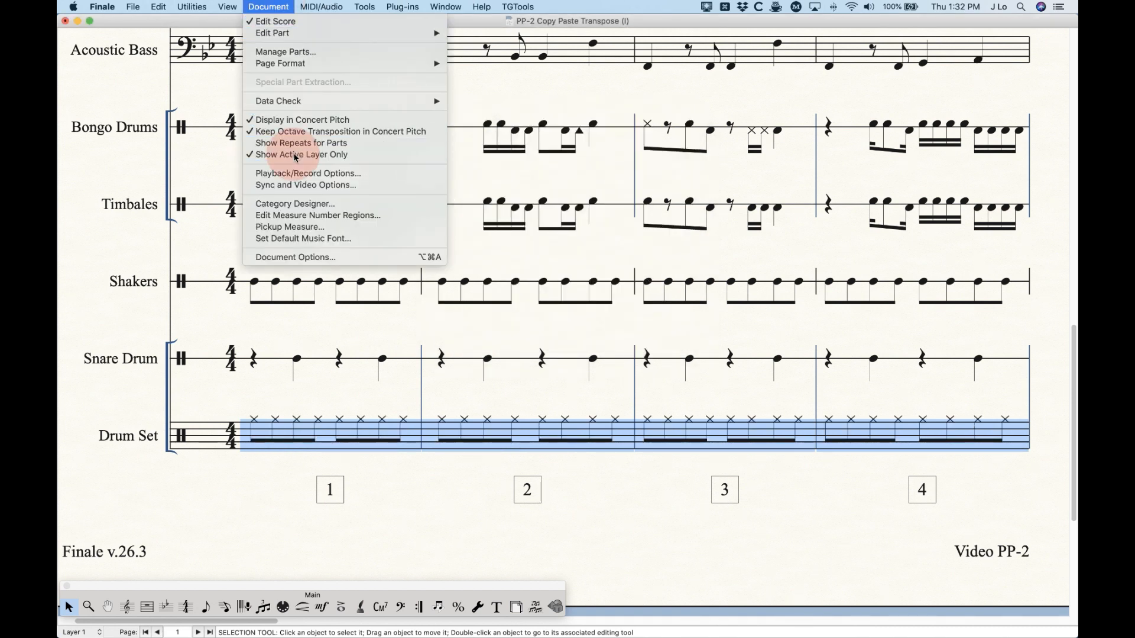
click(490, 249)
click(527, 323)
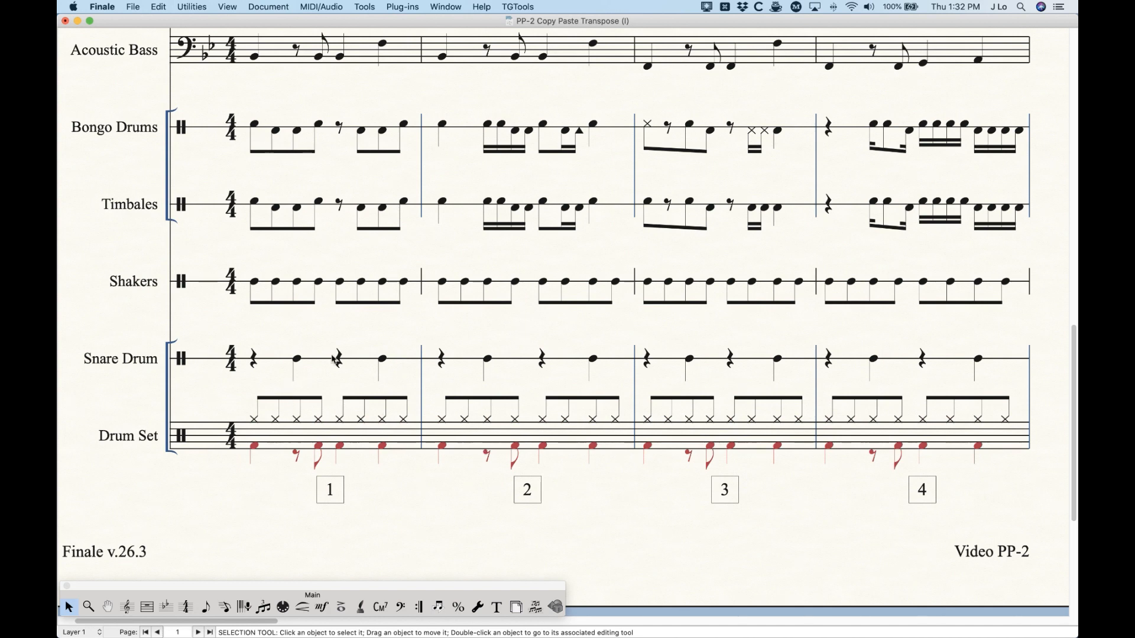
scroll(305, 350, up, 3)
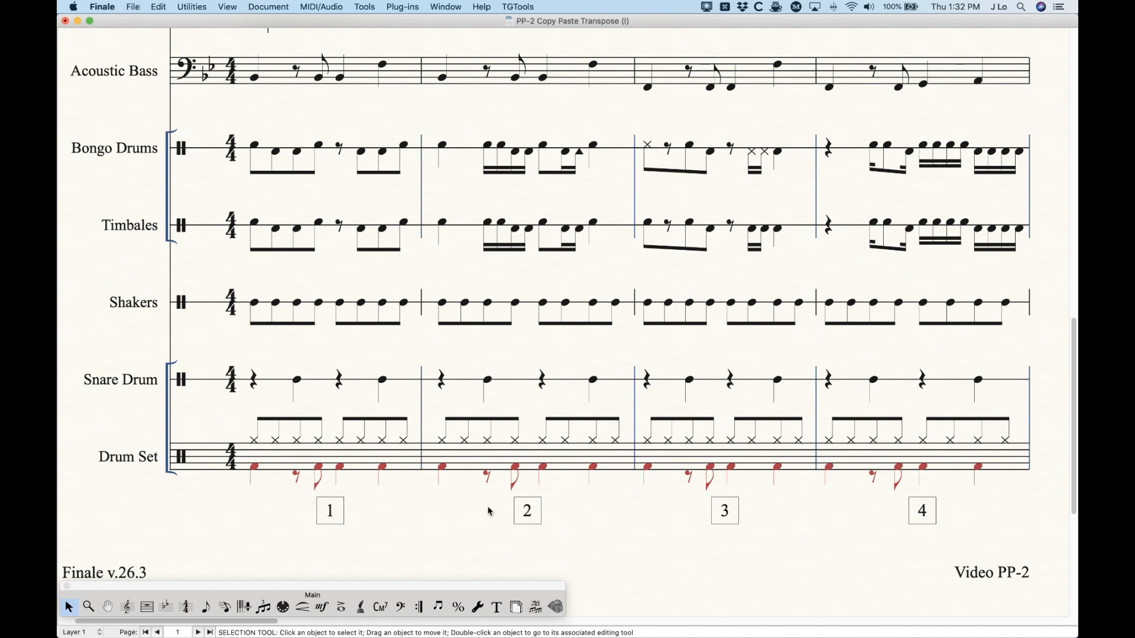
scroll(489, 511, up, 1)
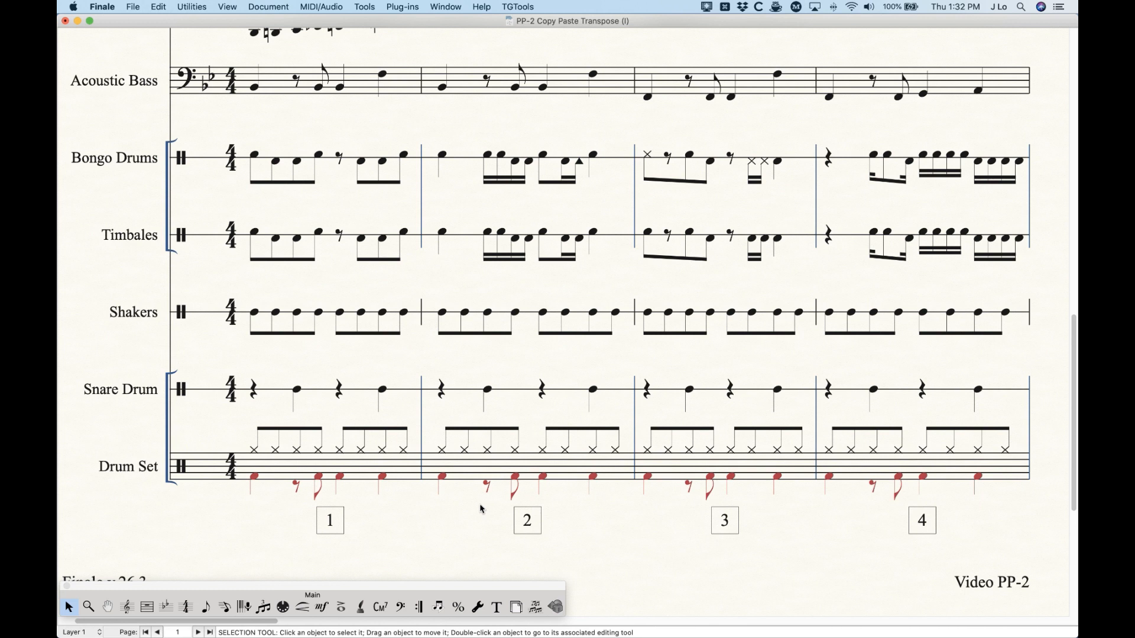
scroll(482, 507, down, 1)
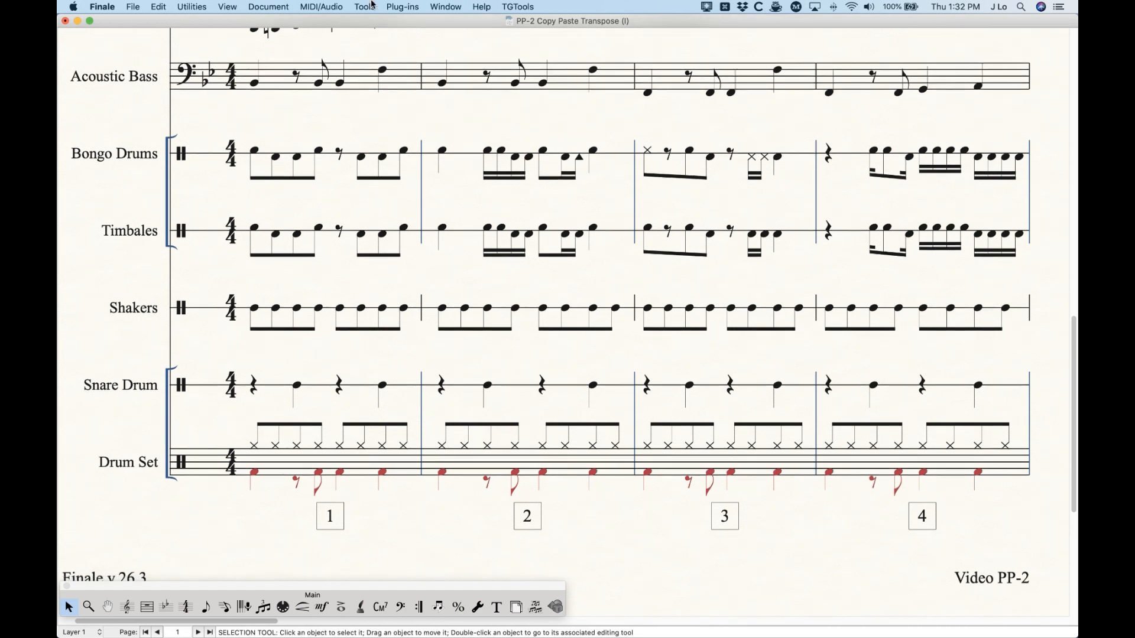
click(365, 7)
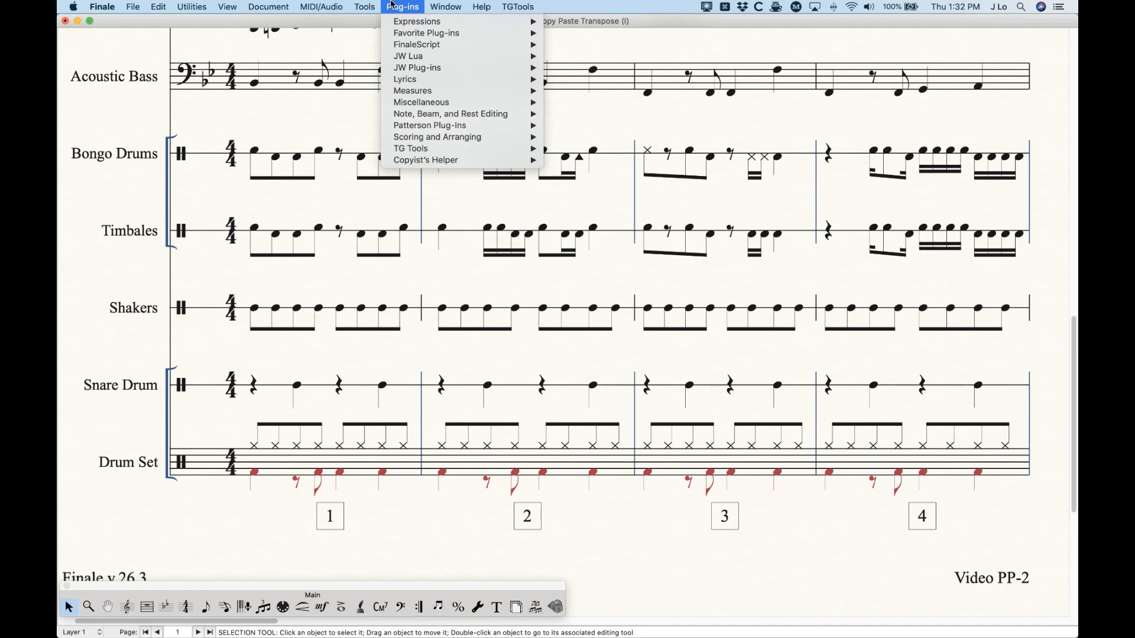
click(390, 3)
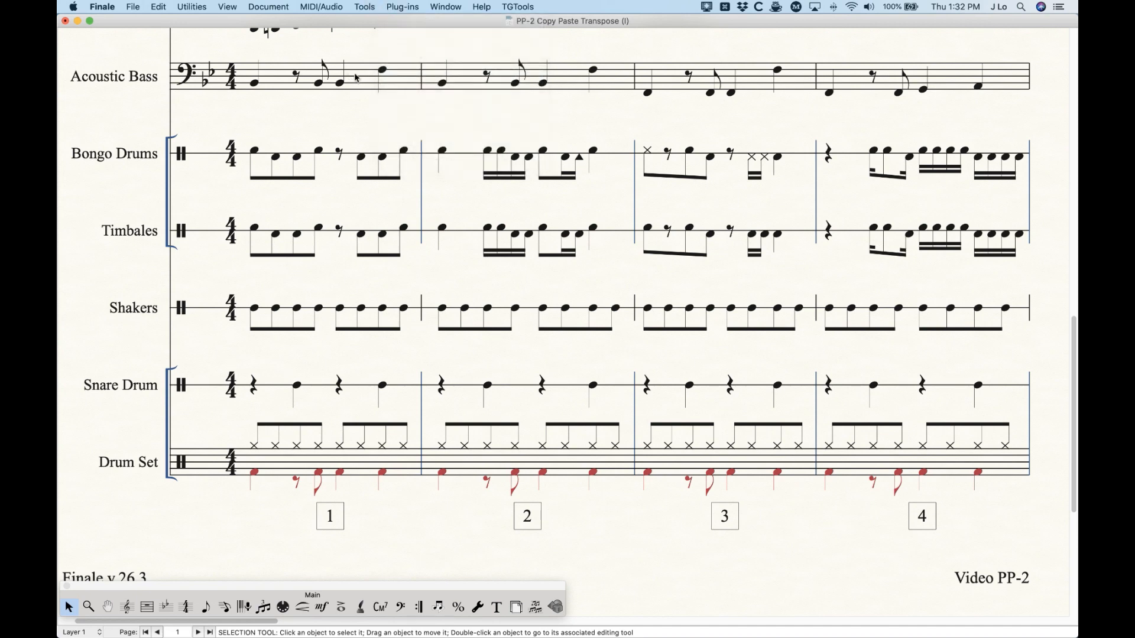
Clear all music from Drum Set measures 1–4
click(356, 78)
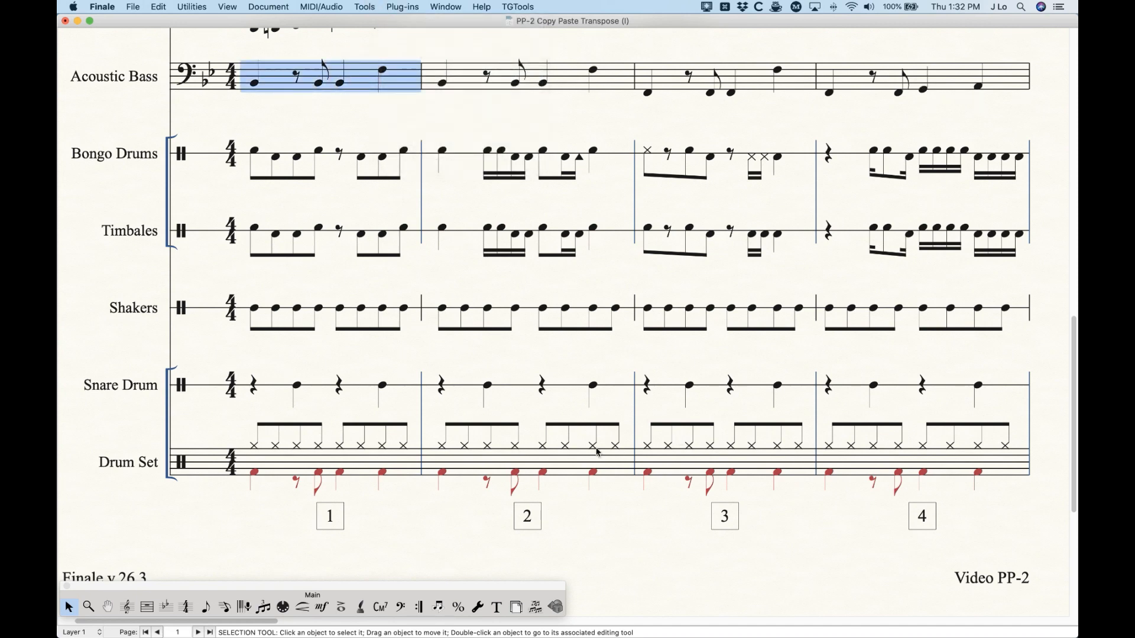
click(401, 471)
shift+click(946, 448)
key(BackSpace)
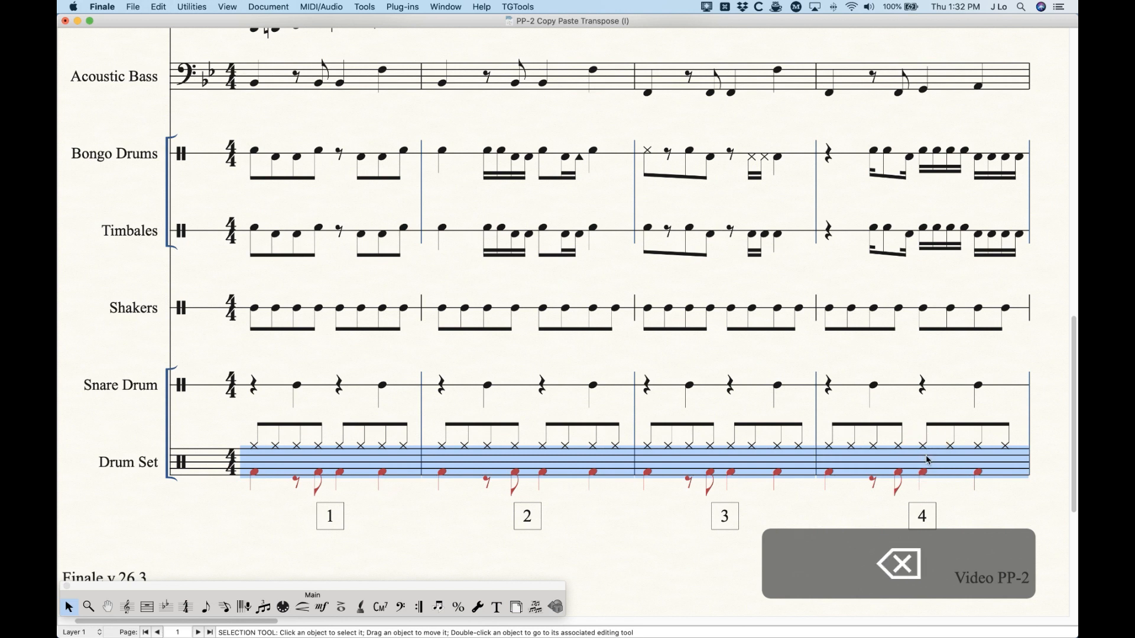
Copy Acoustic Bass measures 1–4 with their original pitches into the Drum Set staff from measure 1
click(369, 80)
shift+click(919, 70)
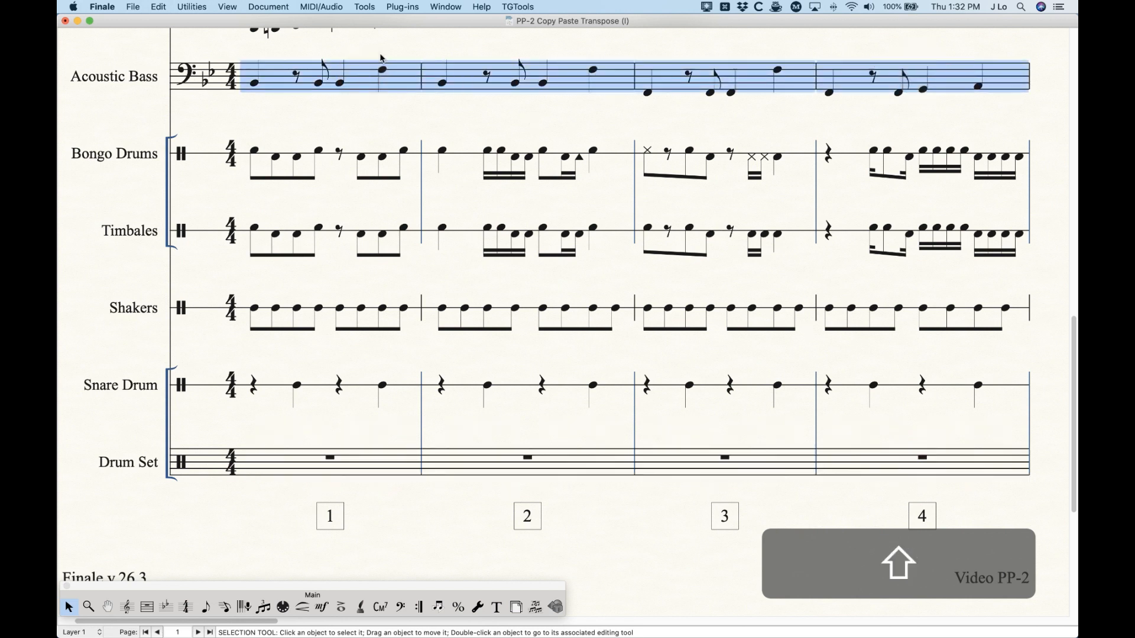
alt+click(329, 458)
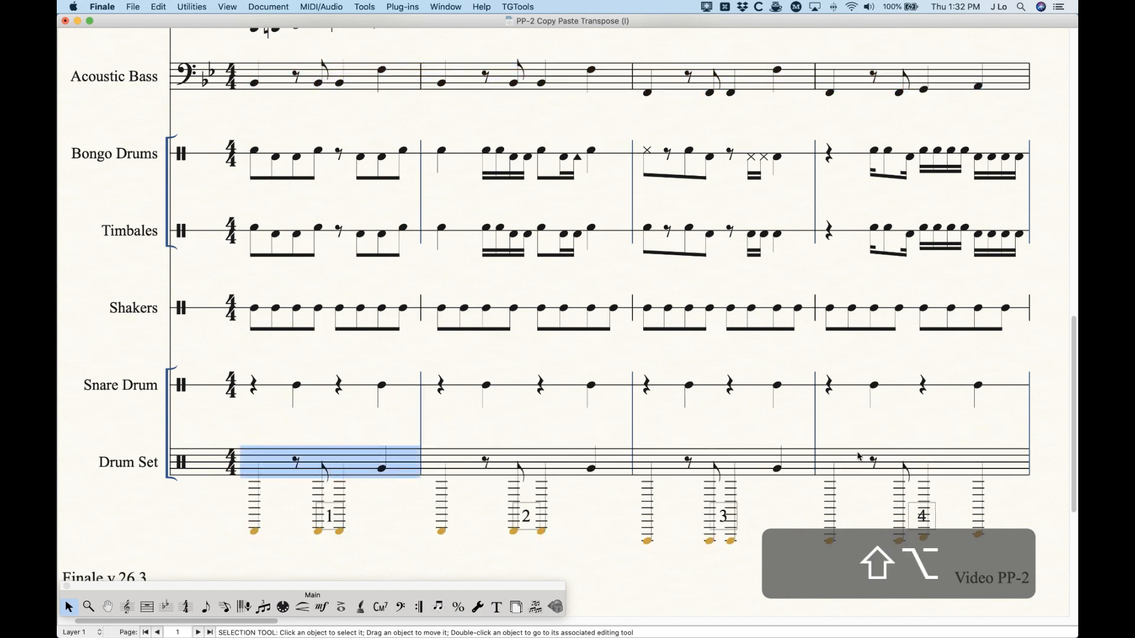
Examine the note types listed in Transpose Percussion Notes for Drum Set measures 1–4, cancel the dialog, and undo the bass copy
shift+click(872, 461)
click(194, 7)
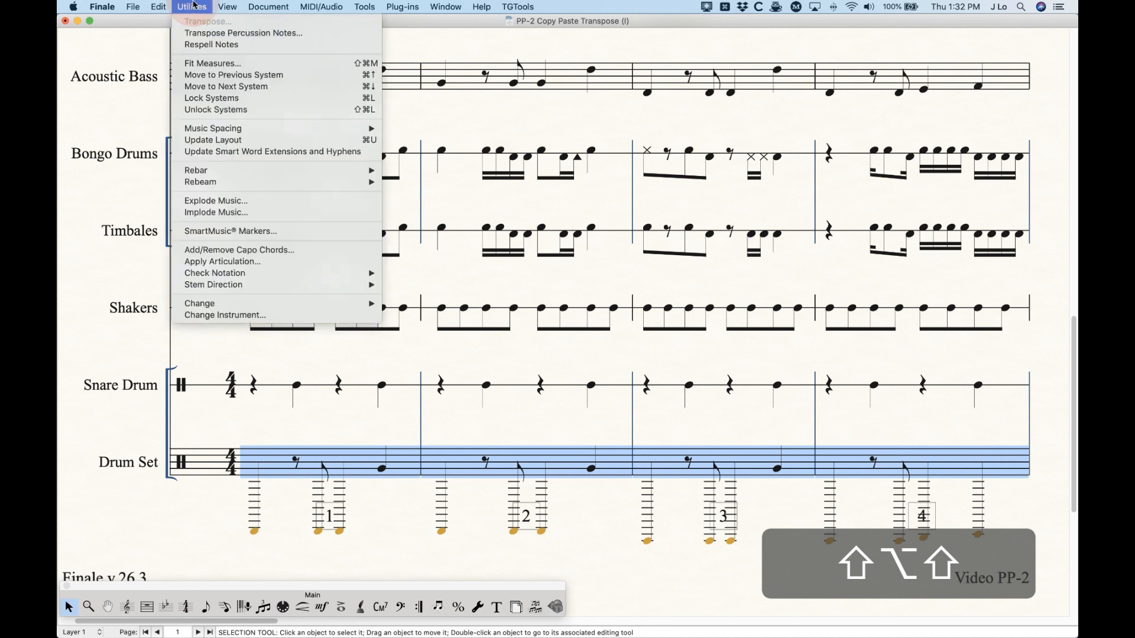
click(200, 33)
click(522, 155)
click(519, 165)
click(518, 174)
click(518, 184)
click(518, 193)
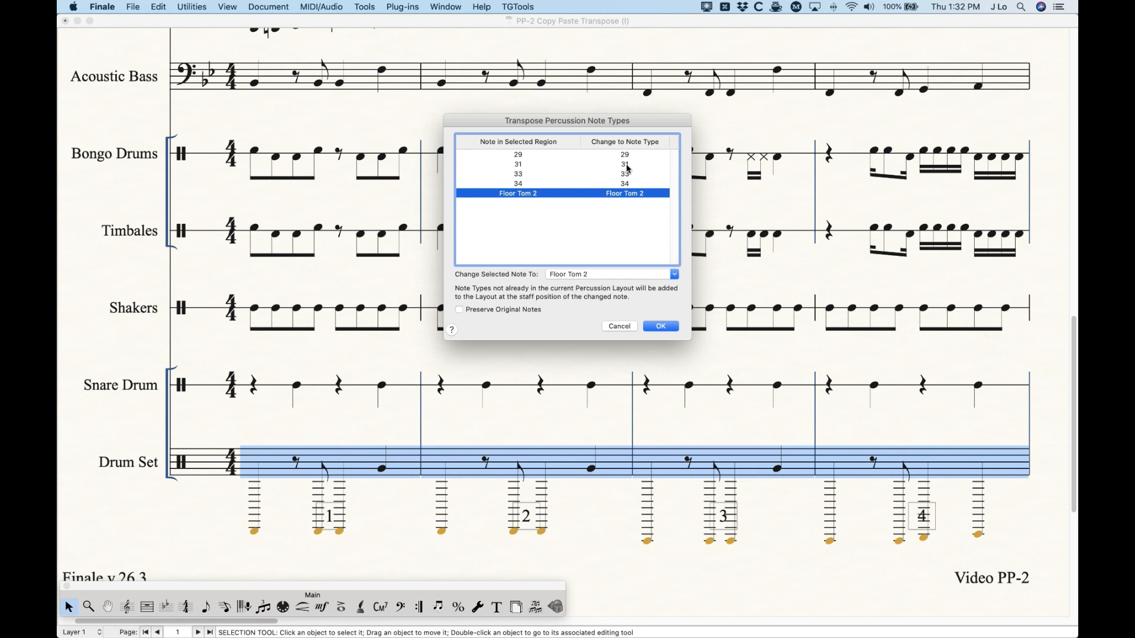
click(515, 155)
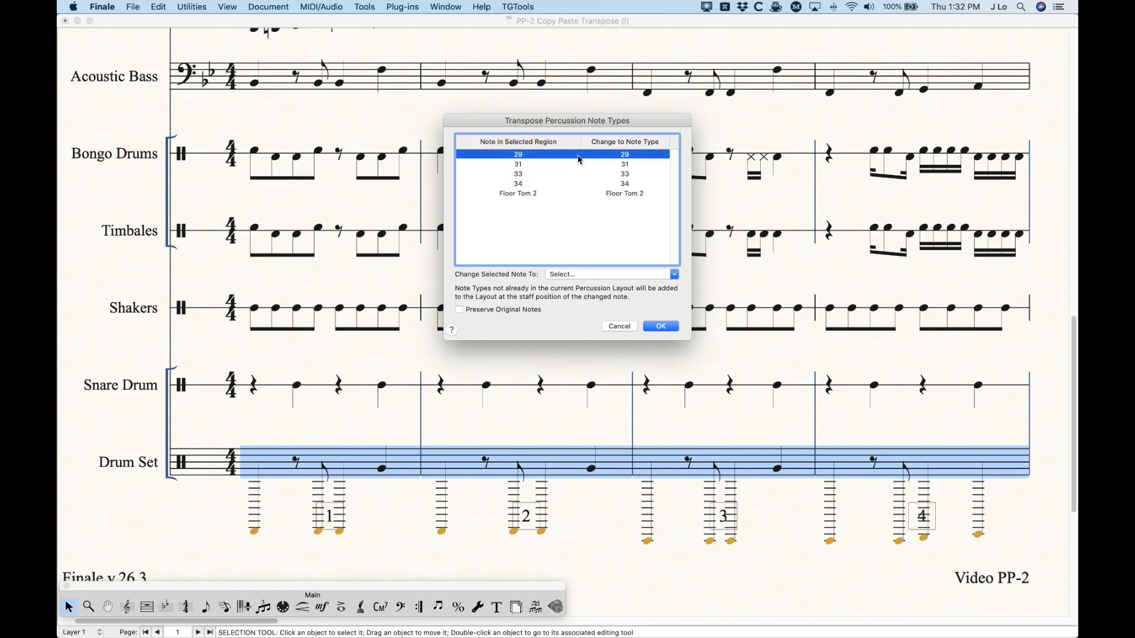
click(618, 327)
key(super+z)
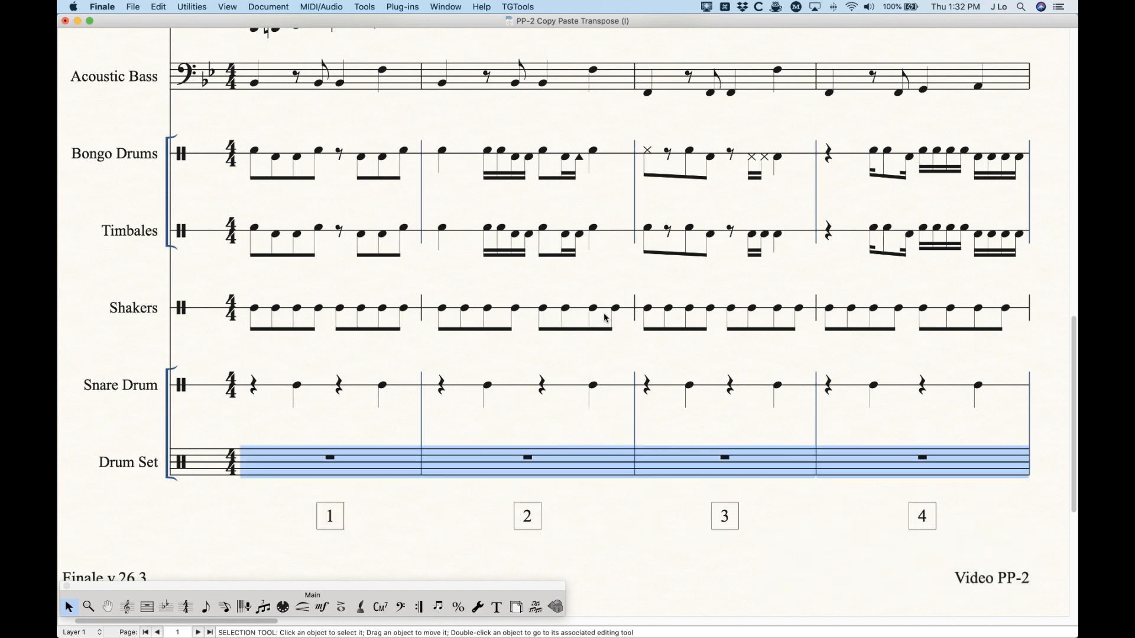
Change all notes in B♭ Tpt. 1 measures 9–12 on page 3 to C4 with the Single Pitch plug-in
scroll(531, 343, right, 10)
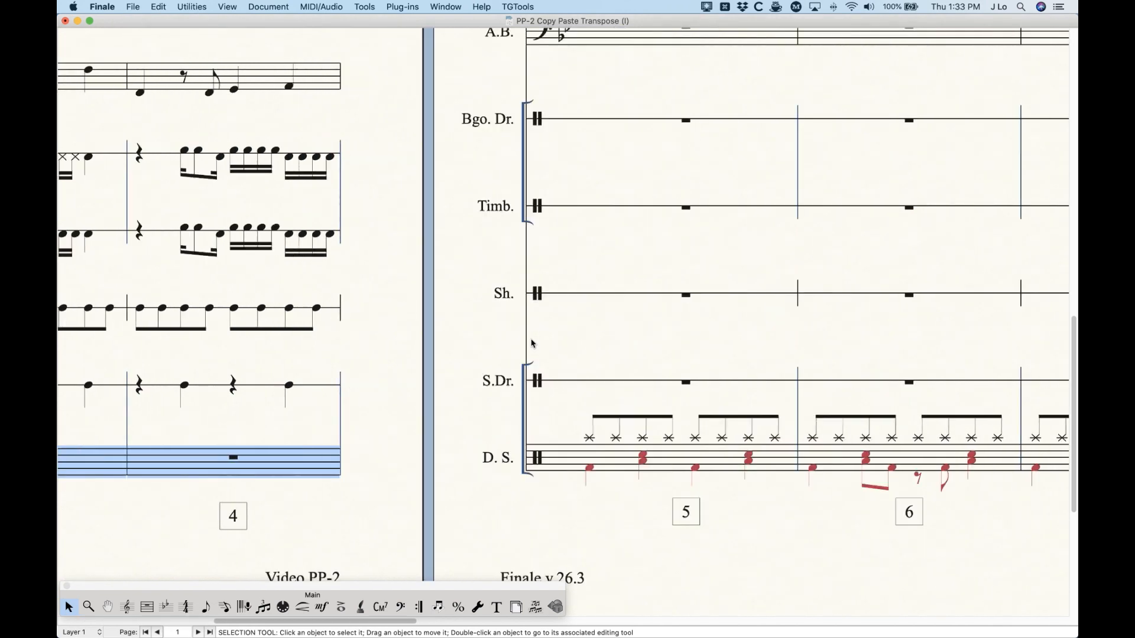
scroll(531, 344, right, 6)
key(super+minus)
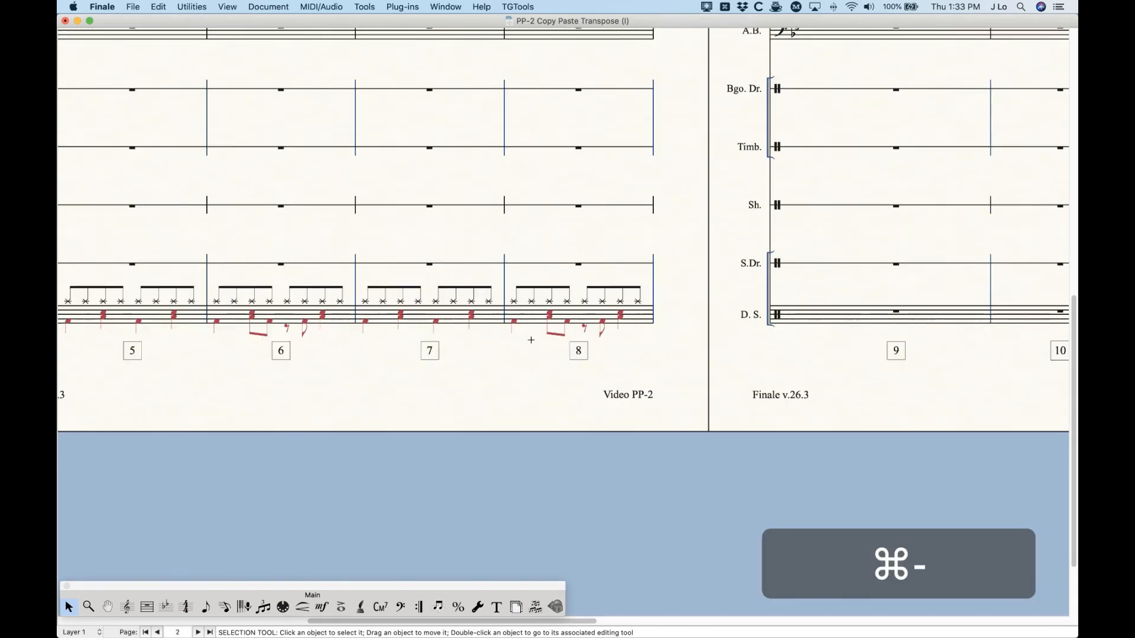
scroll(531, 341, right, 10)
scroll(526, 367, up, 15)
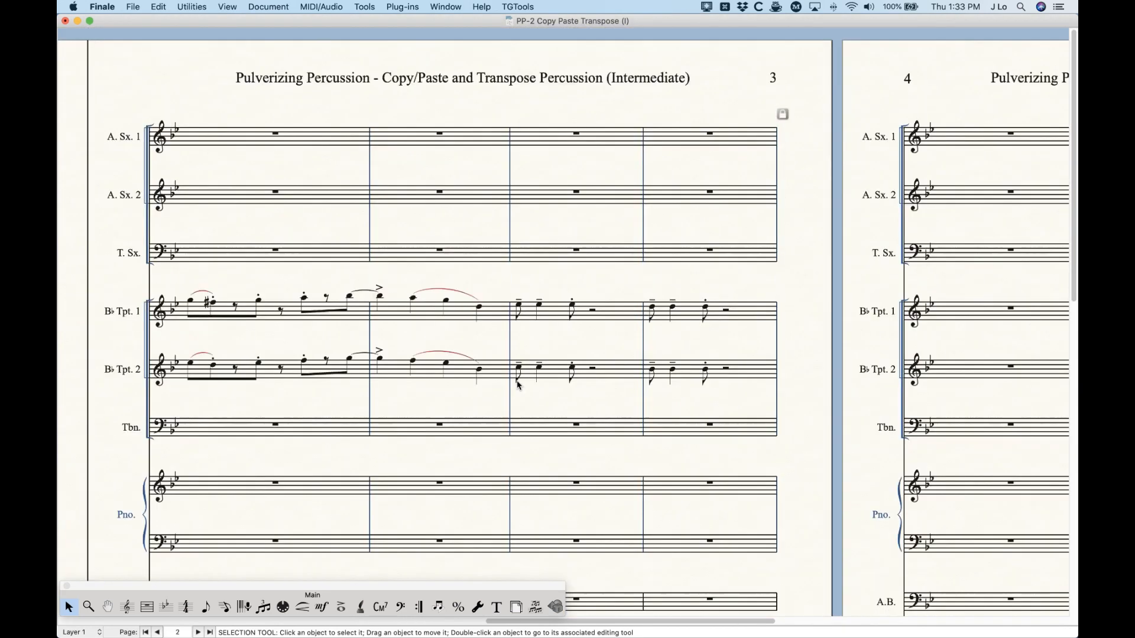
scroll(517, 385, left, 3)
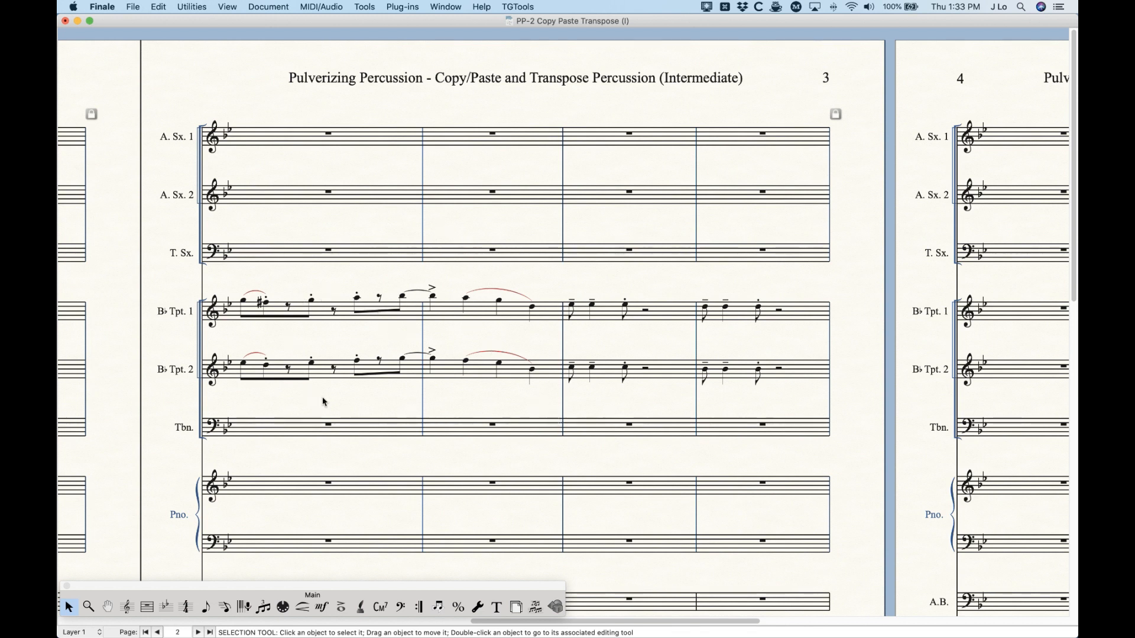
scroll(337, 402, down, 2)
click(347, 304)
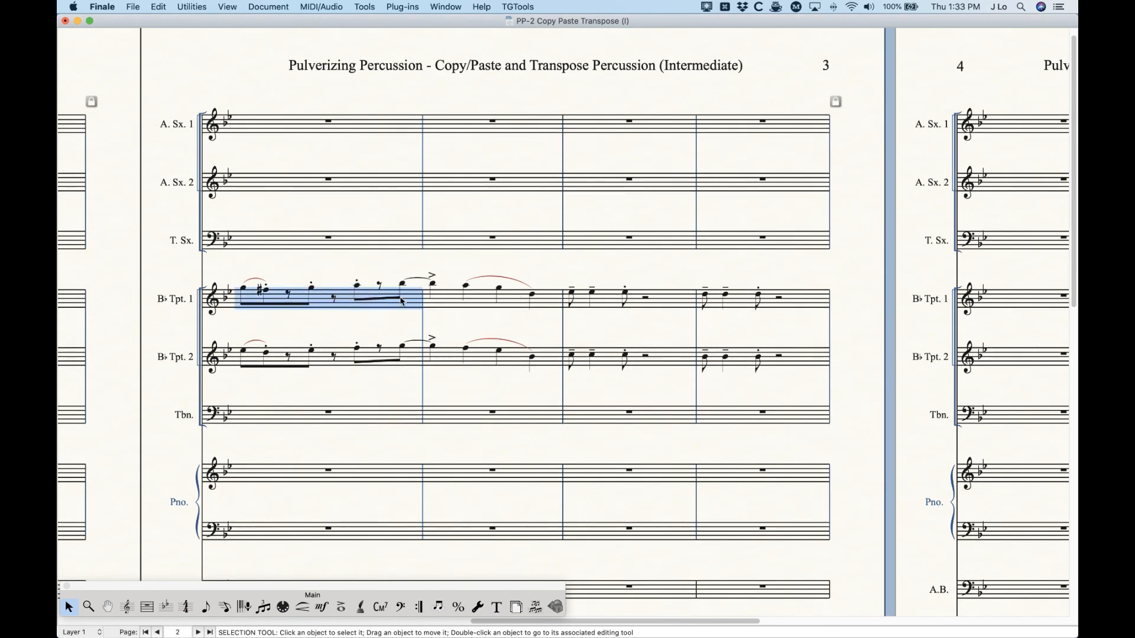
shift+click(780, 306)
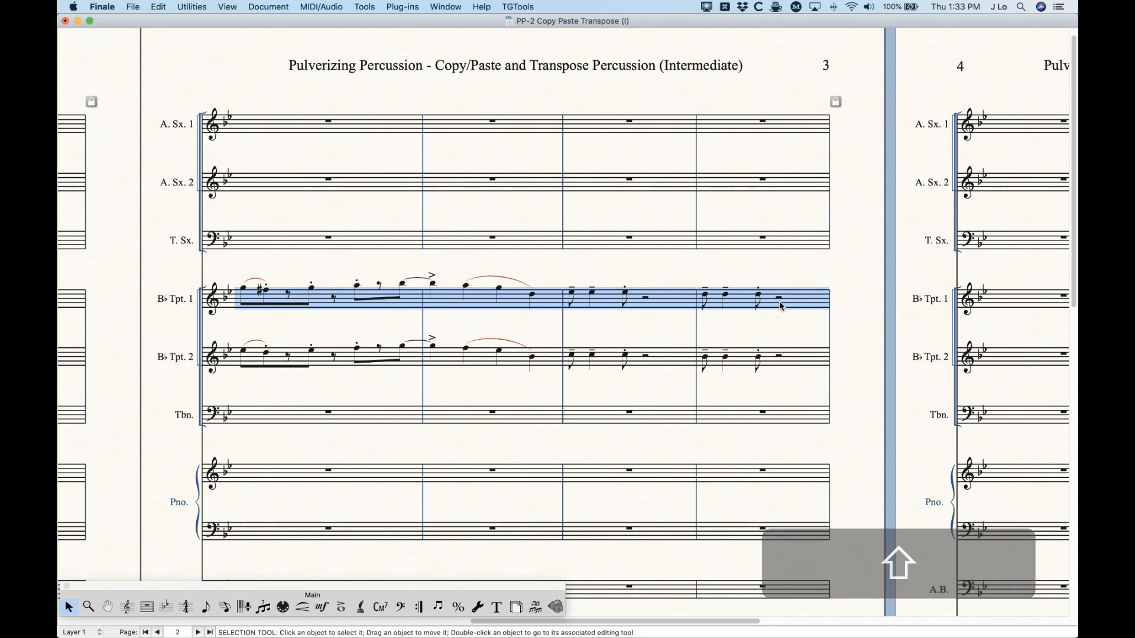
click(406, 6)
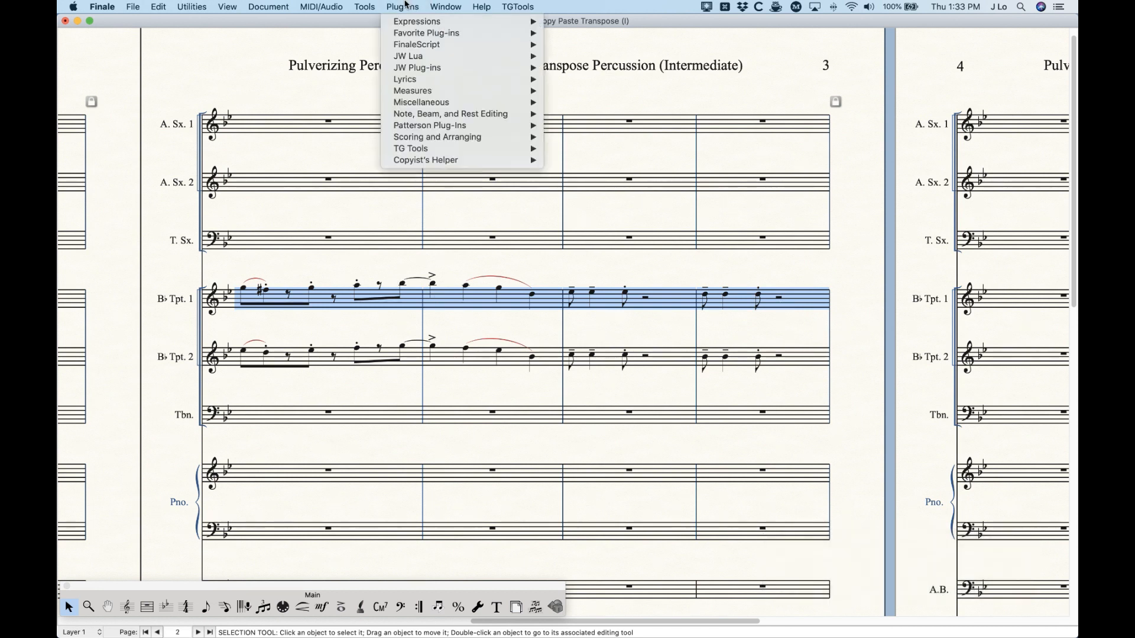
mouse_move(414, 114)
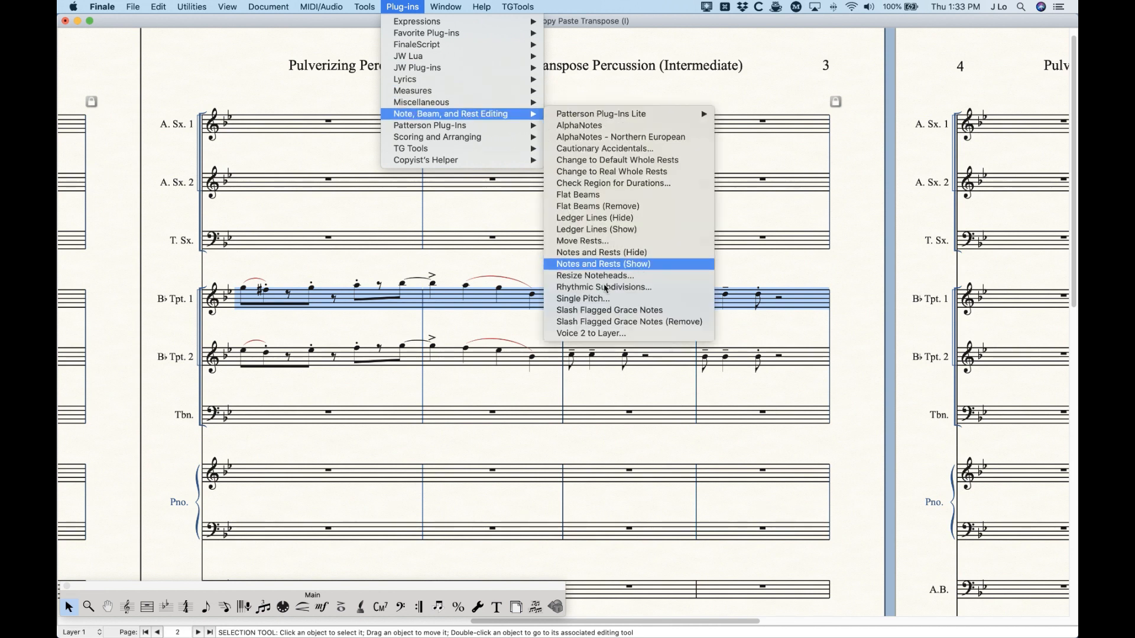
click(583, 299)
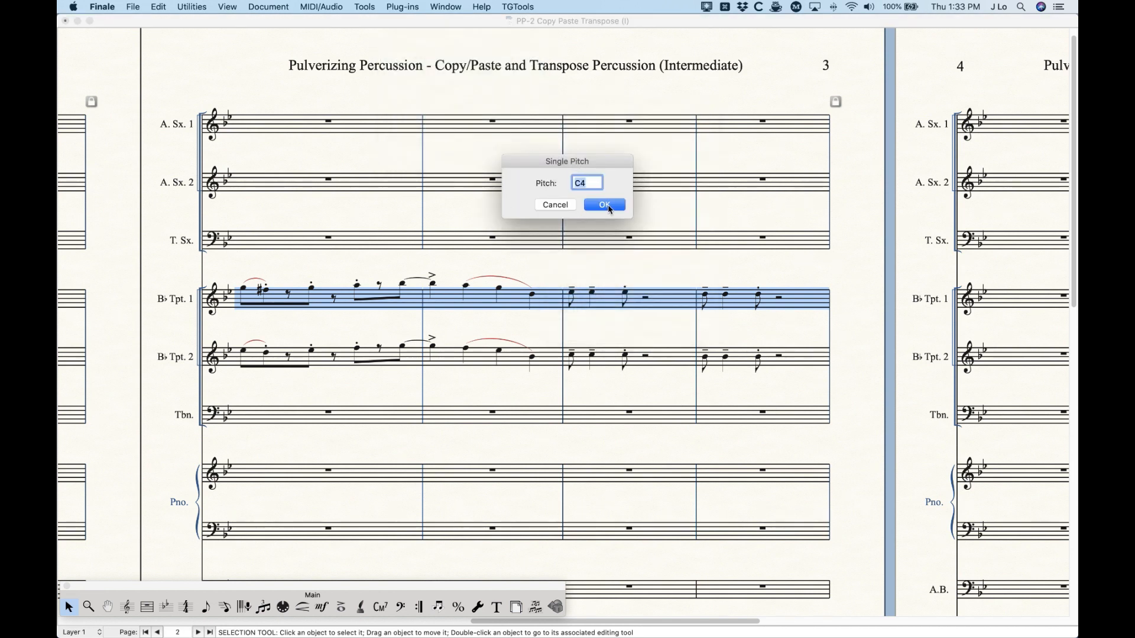
click(606, 206)
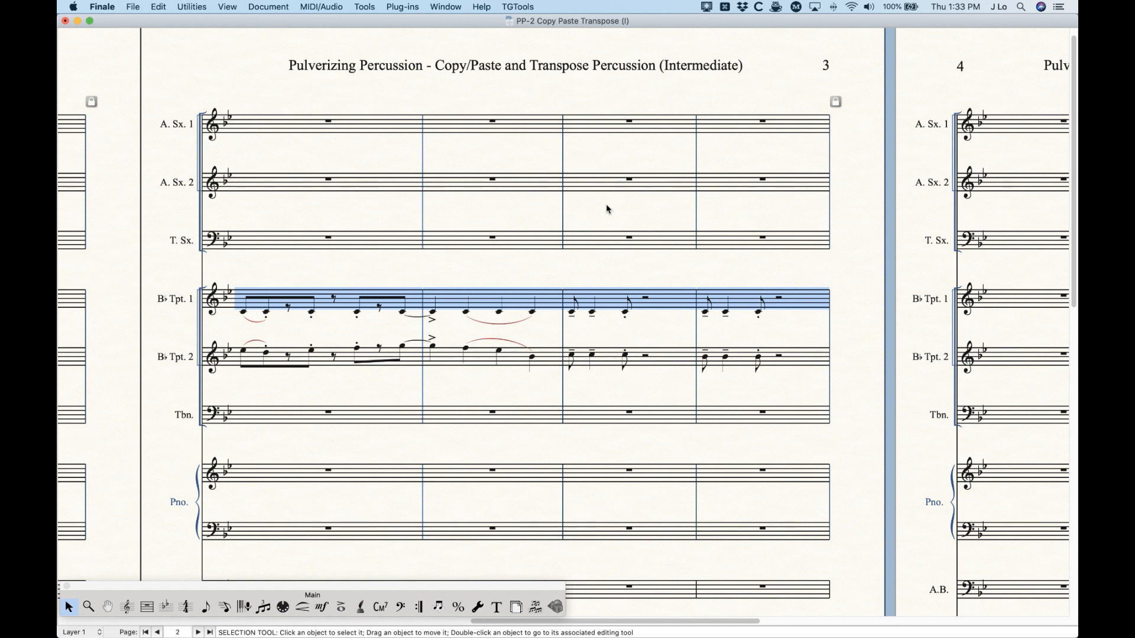
Copy the single-pitch C4 rhythm from B♭ Tpt. 1 measures 9–12 and undo the Single Pitch change on that staff
key(super+c)
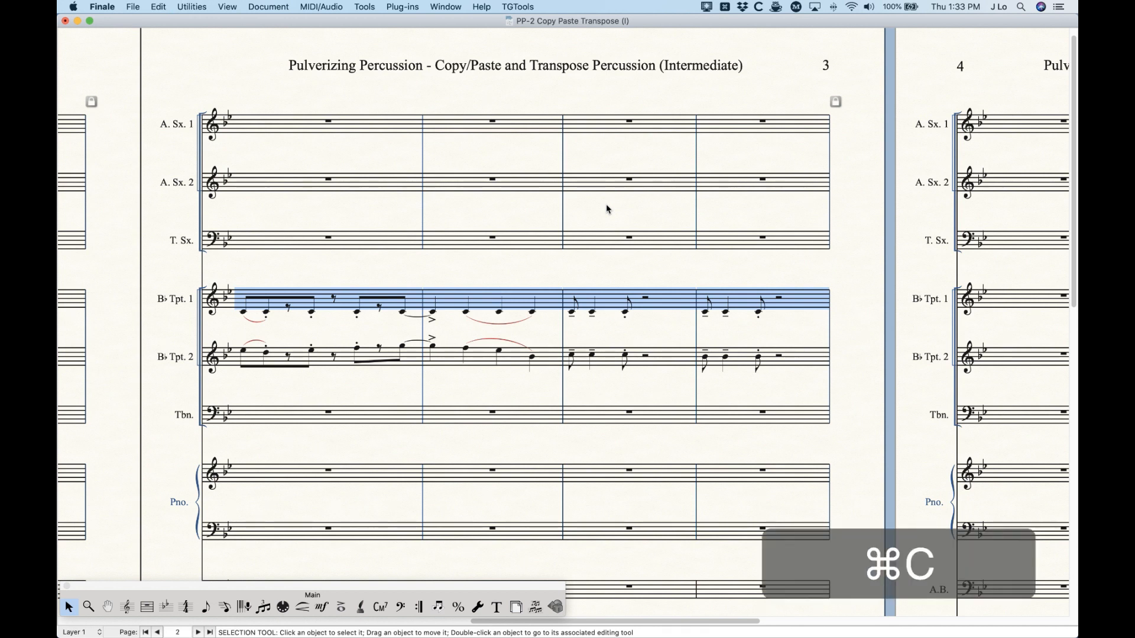
key(super+z)
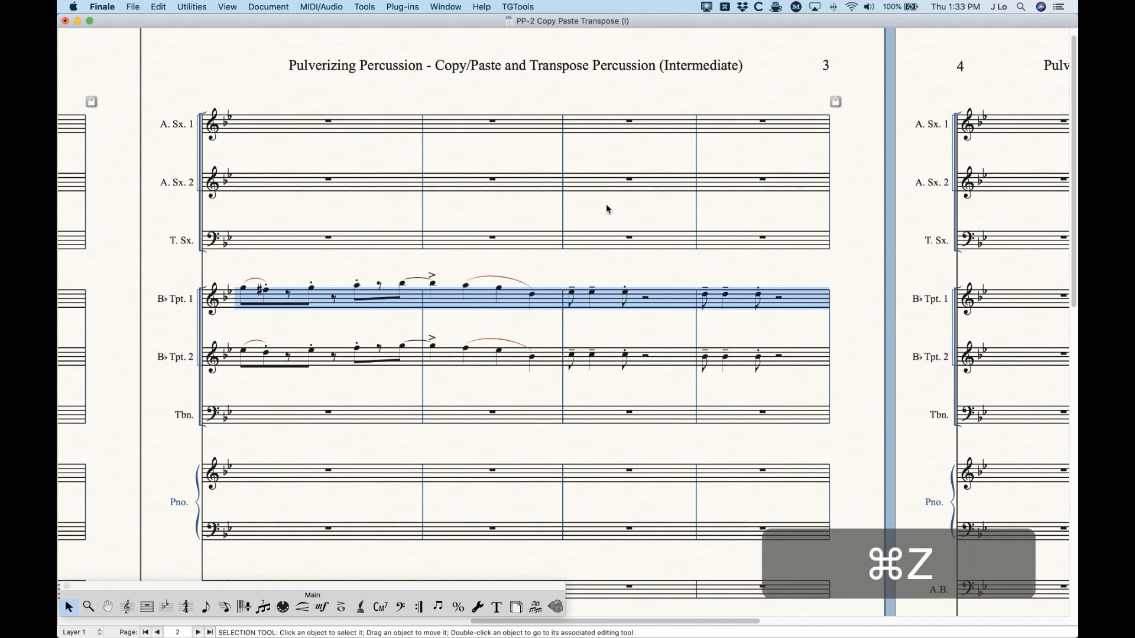
Restrict the edit filter to Notes and Rests, including Cross-Staff Notes, with all other items excluded
click(157, 7)
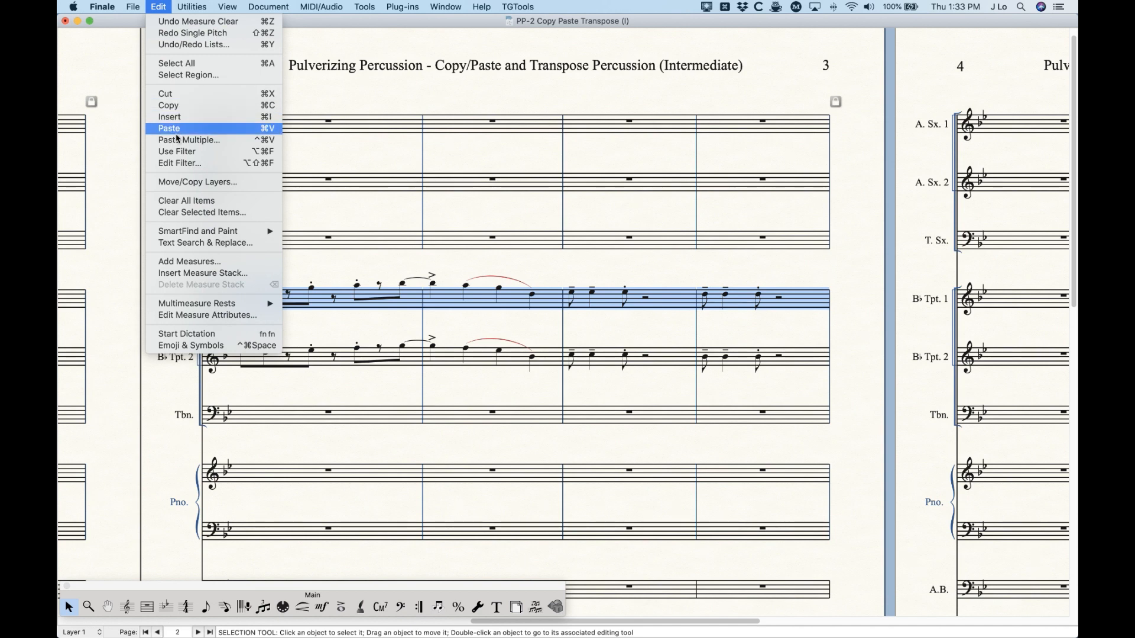
click(179, 163)
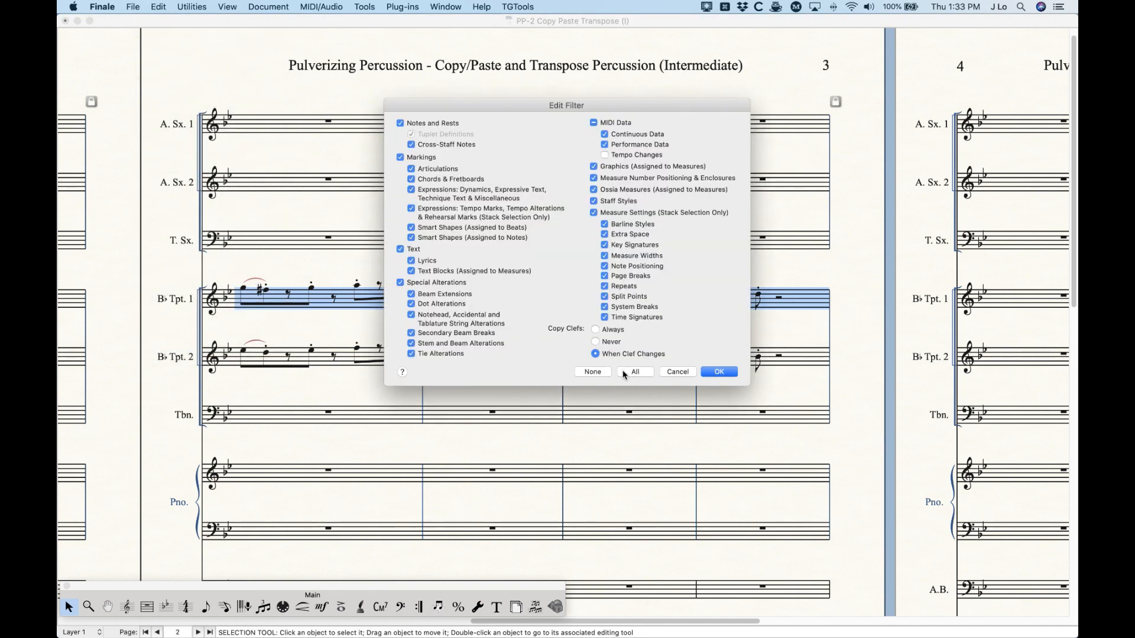
click(594, 373)
click(435, 125)
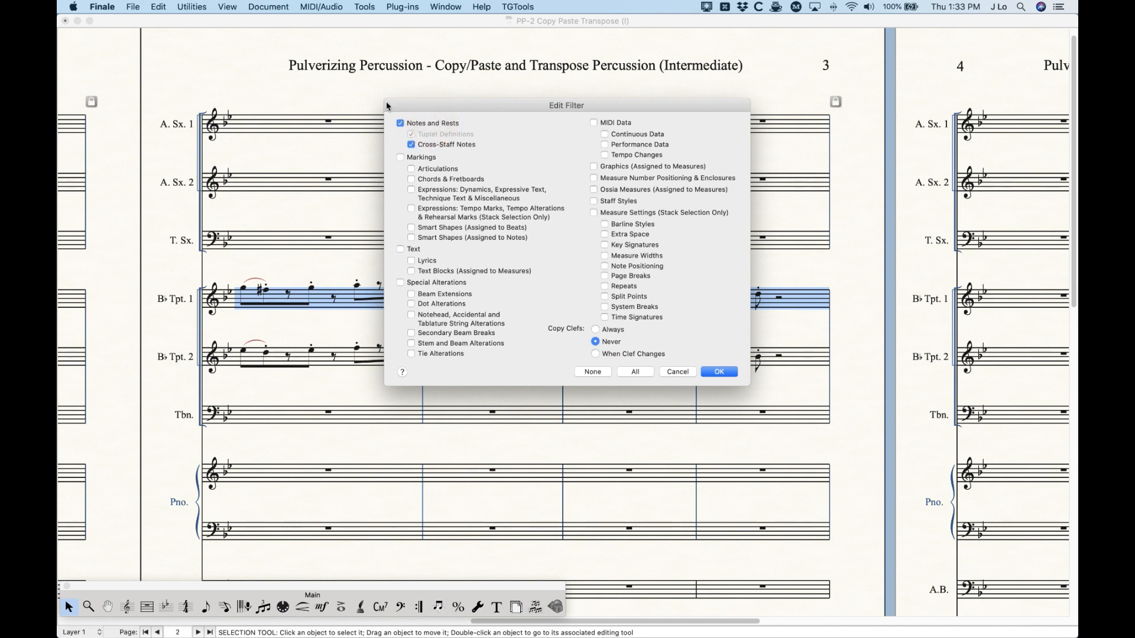
click(719, 372)
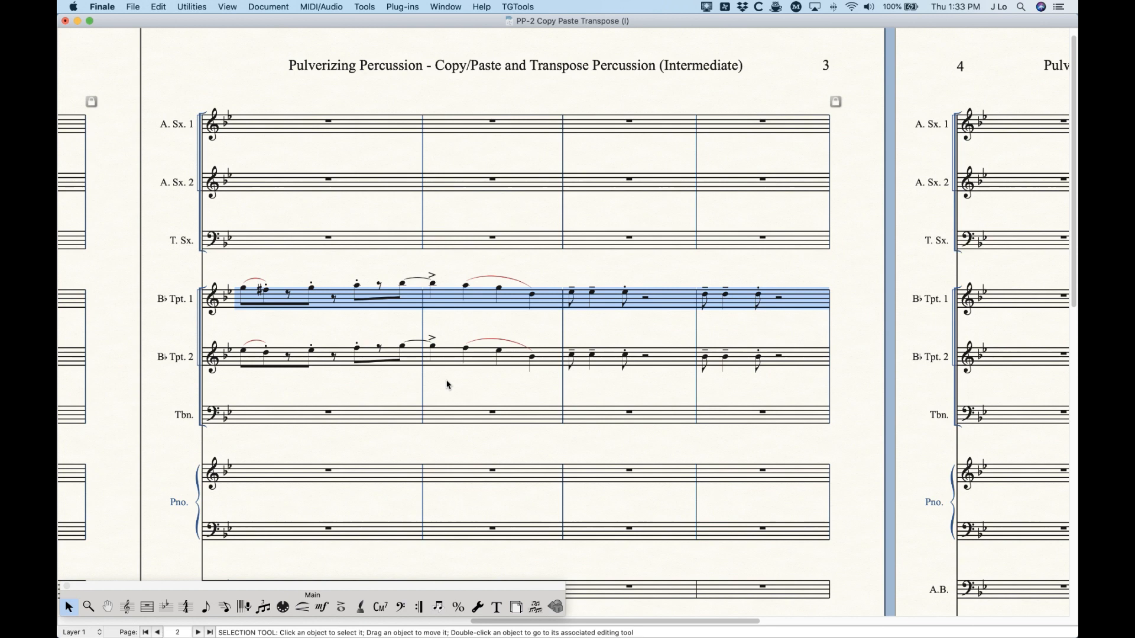
Paste the copied trumpet rhythm into Drum Set measures 9–12
scroll(448, 384, down, 10)
click(290, 255)
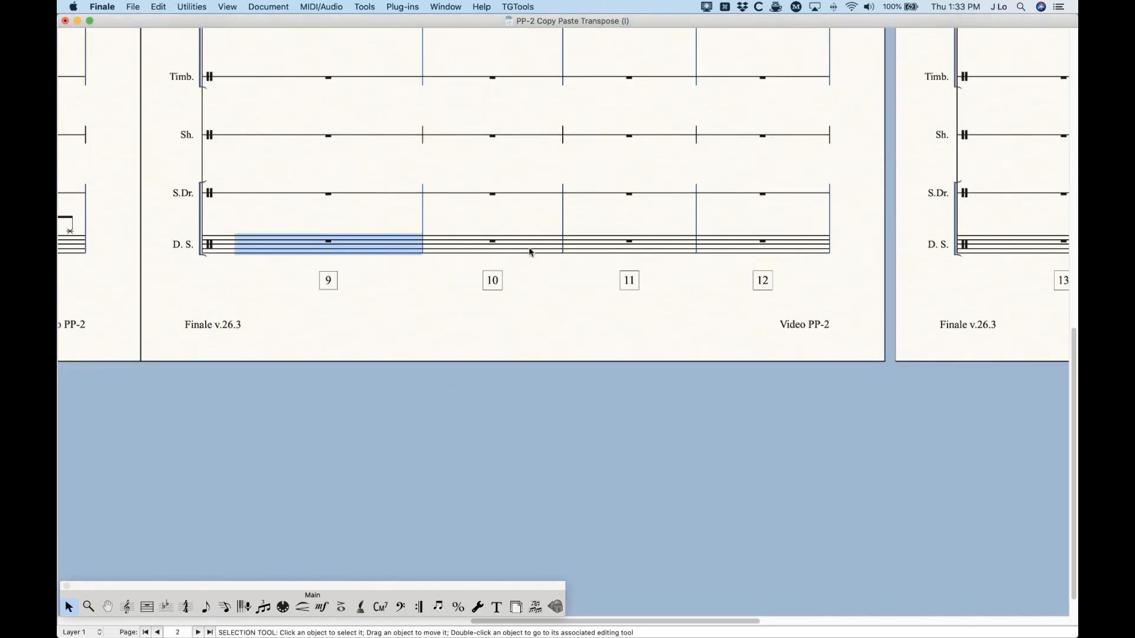
shift+click(727, 245)
key(super+v)
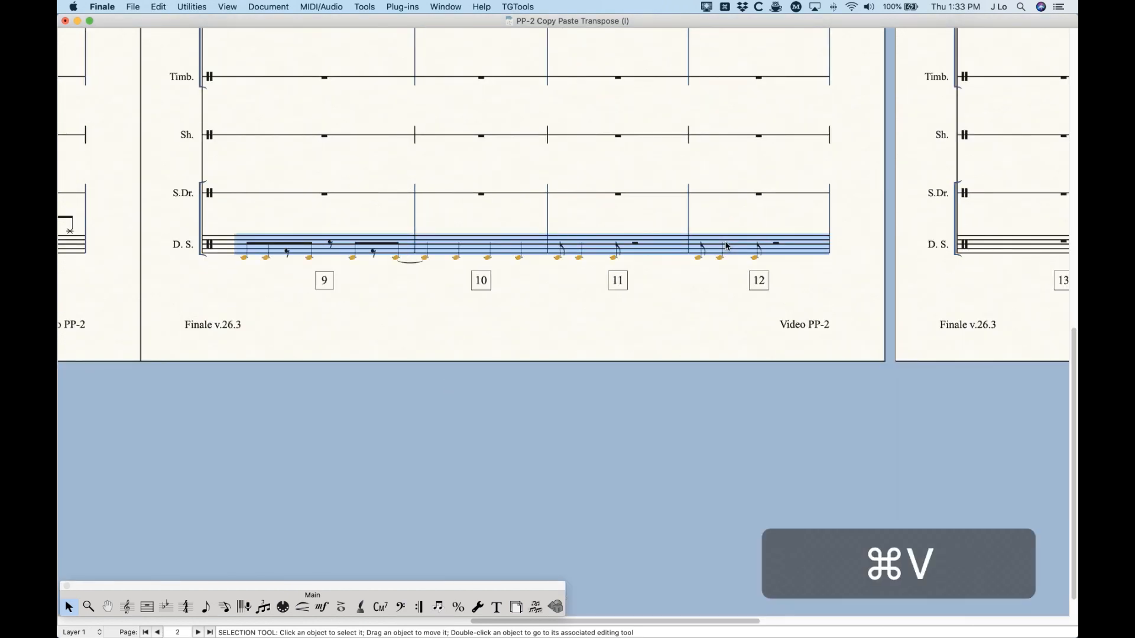
click(628, 215)
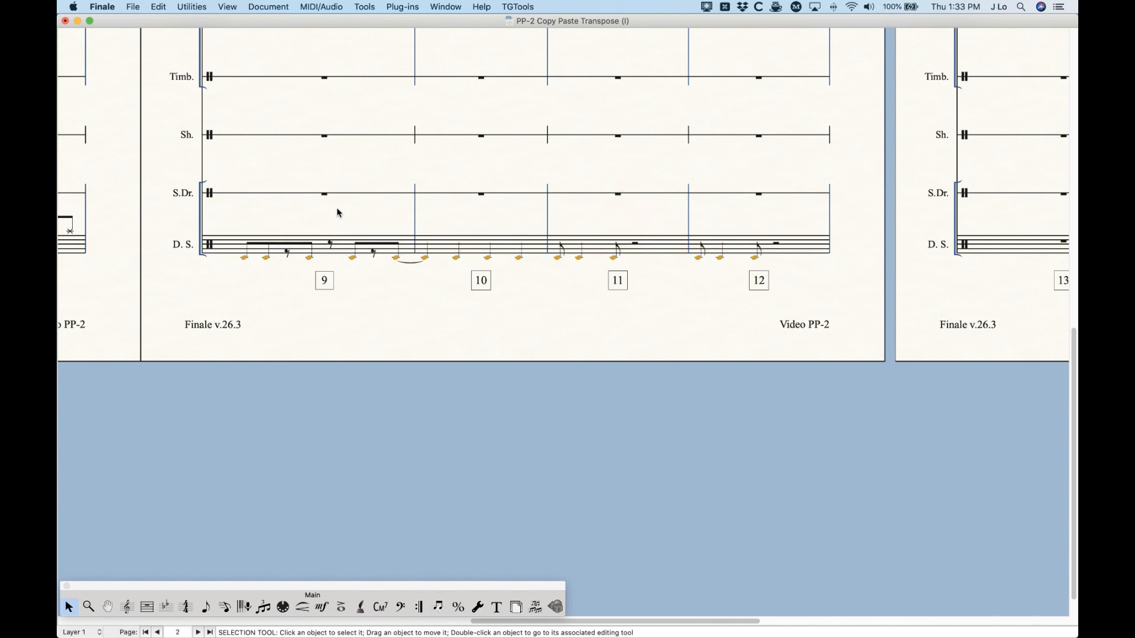
Transpose the percussion notes in Drum Set measures 9–12 from note 60 to the Miscellaneous note type Rhythm Cues
click(346, 249)
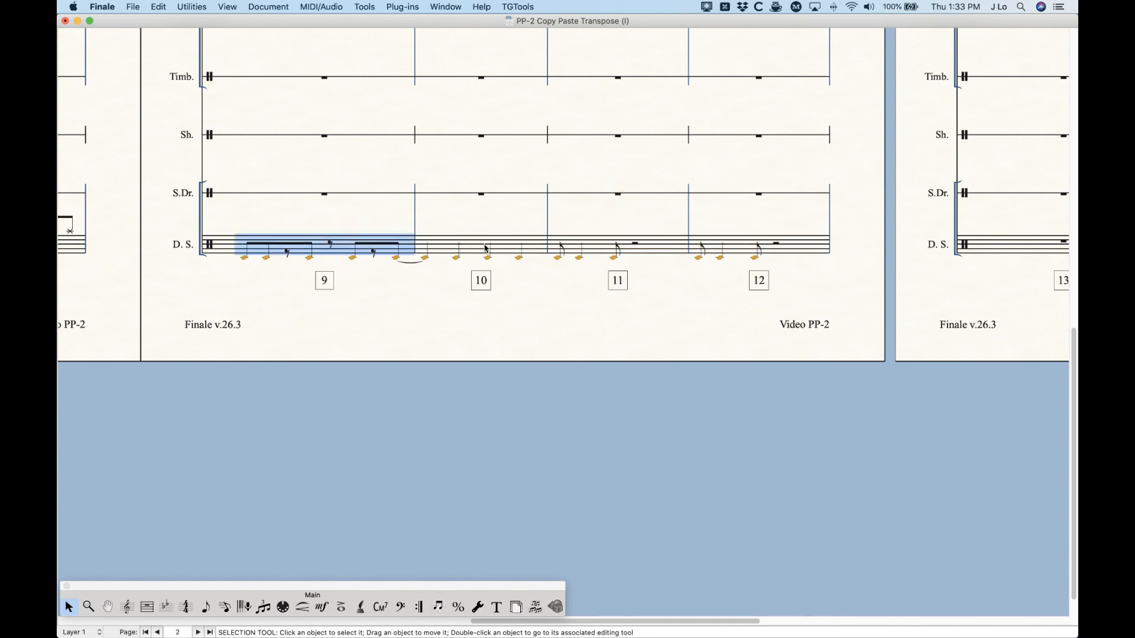
shift+click(759, 251)
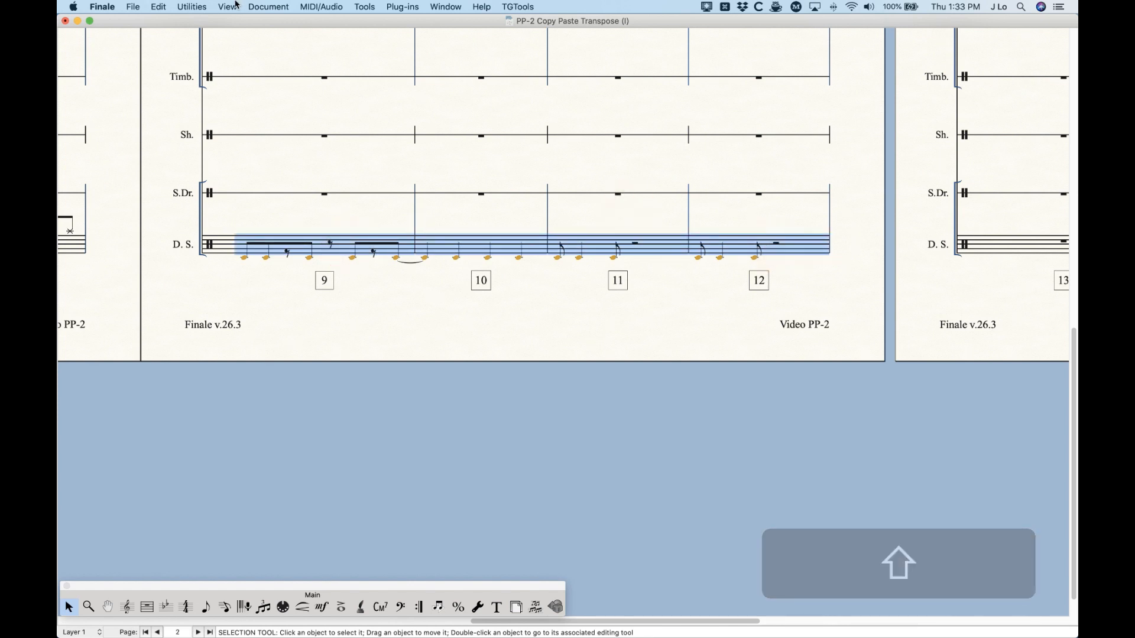
click(192, 6)
click(207, 34)
click(519, 156)
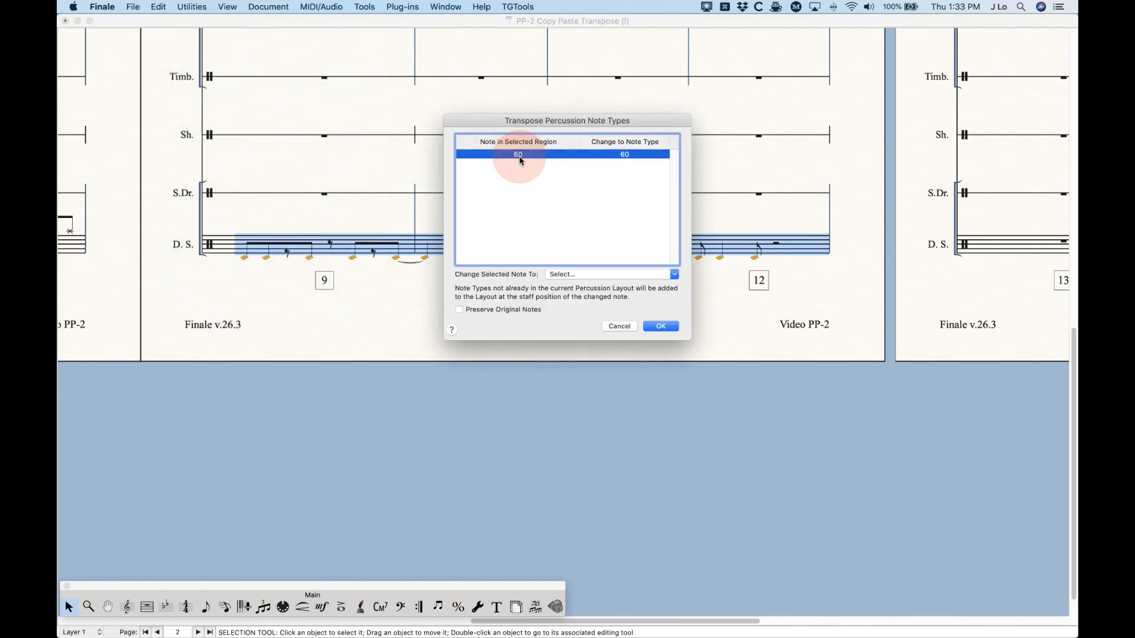
click(610, 276)
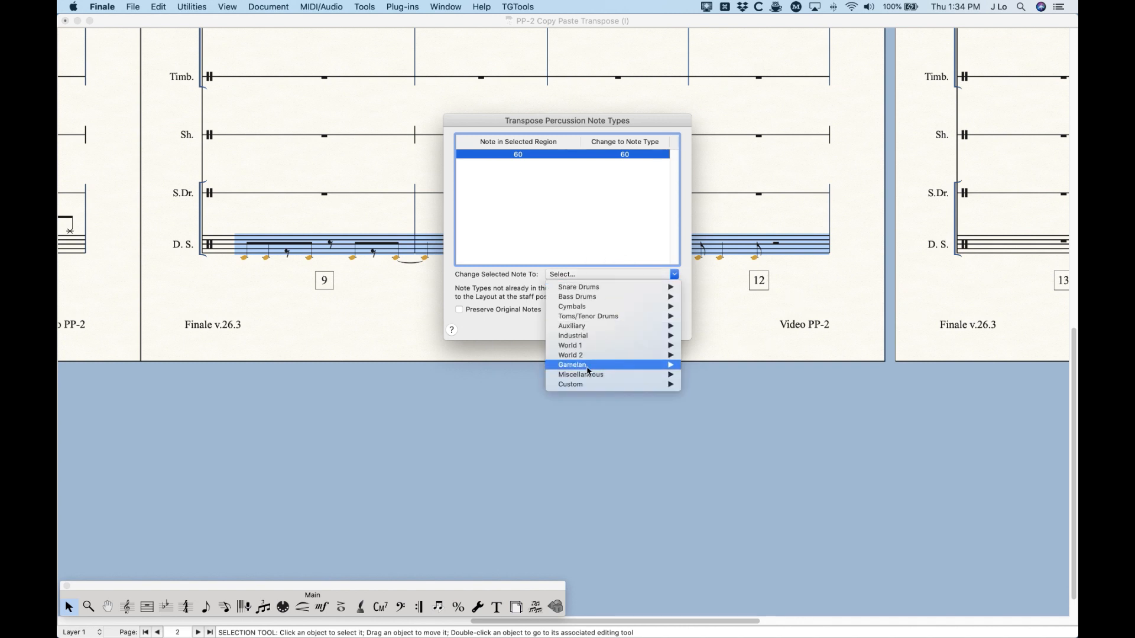
mouse_move(589, 376)
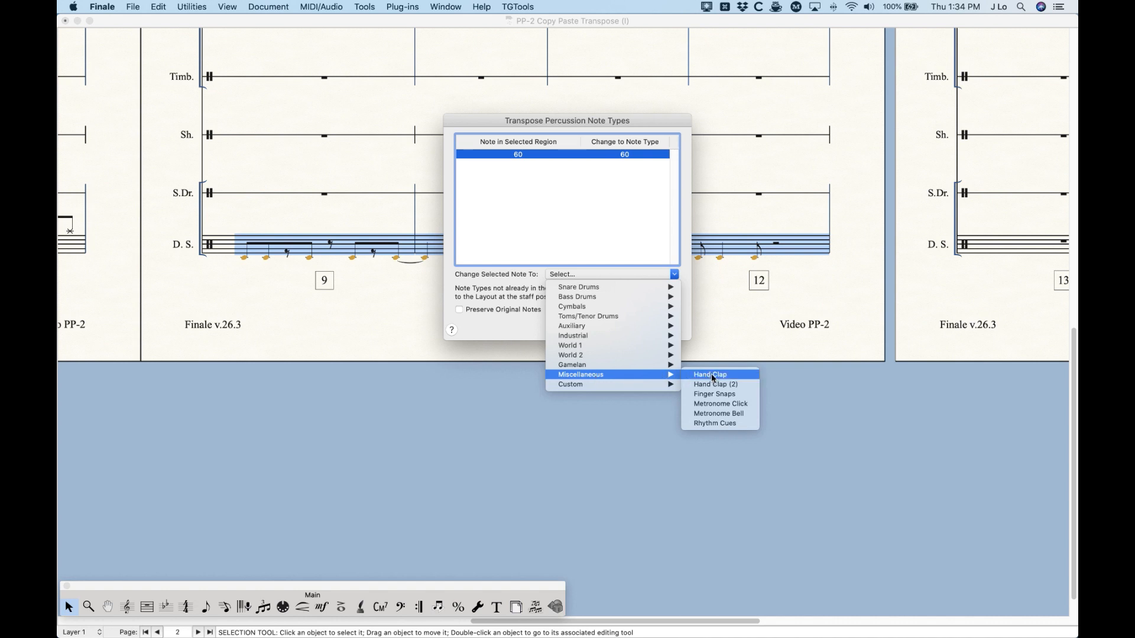
click(728, 425)
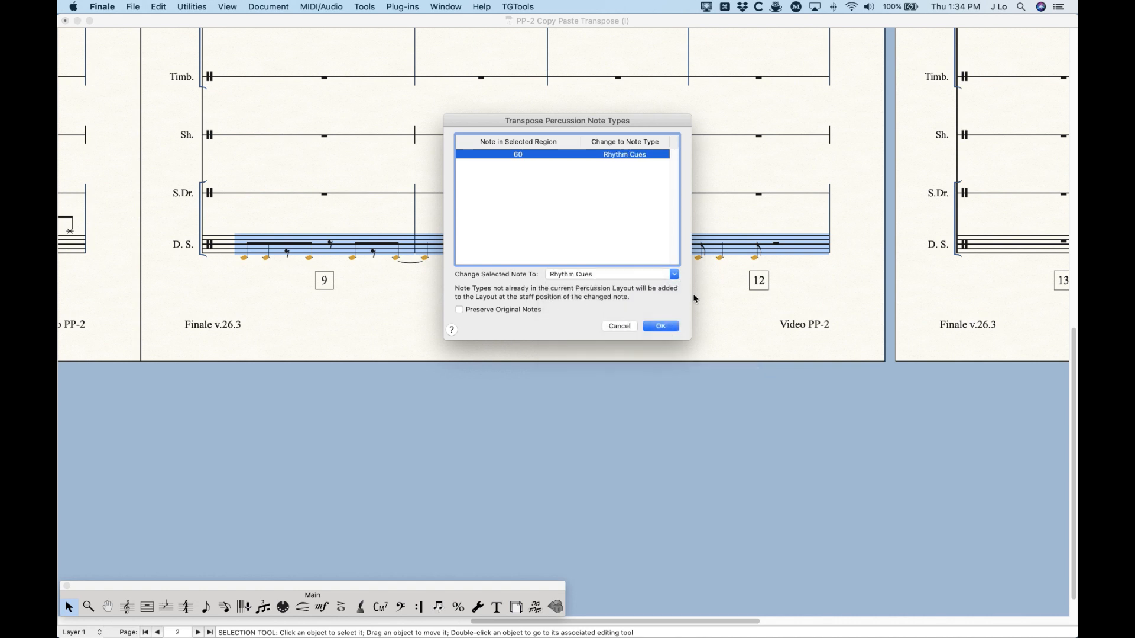
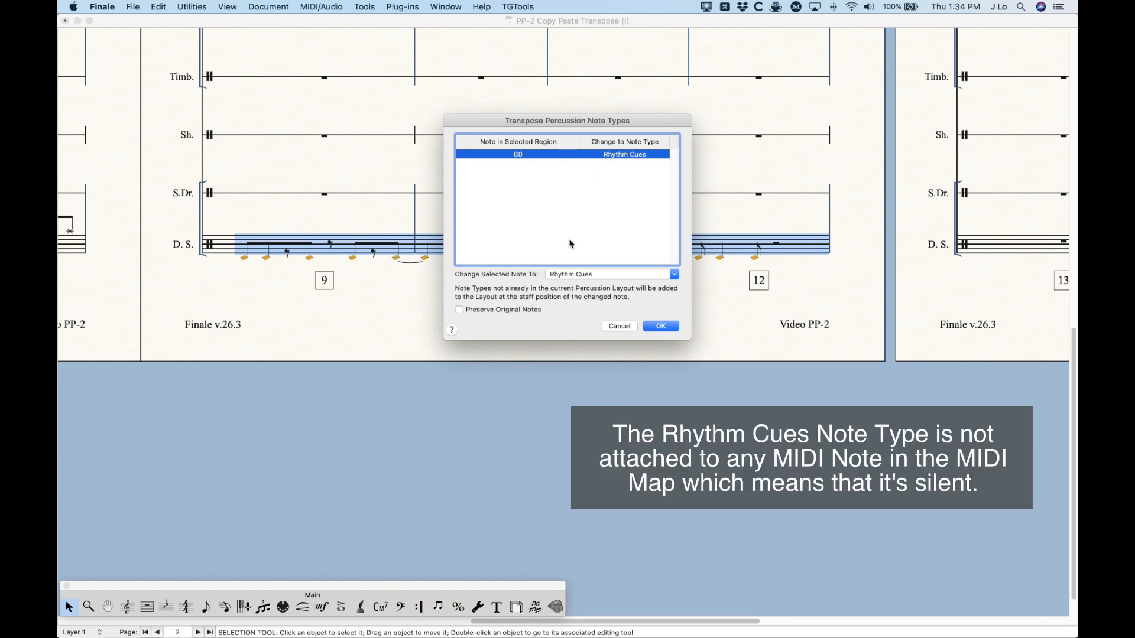
click(657, 329)
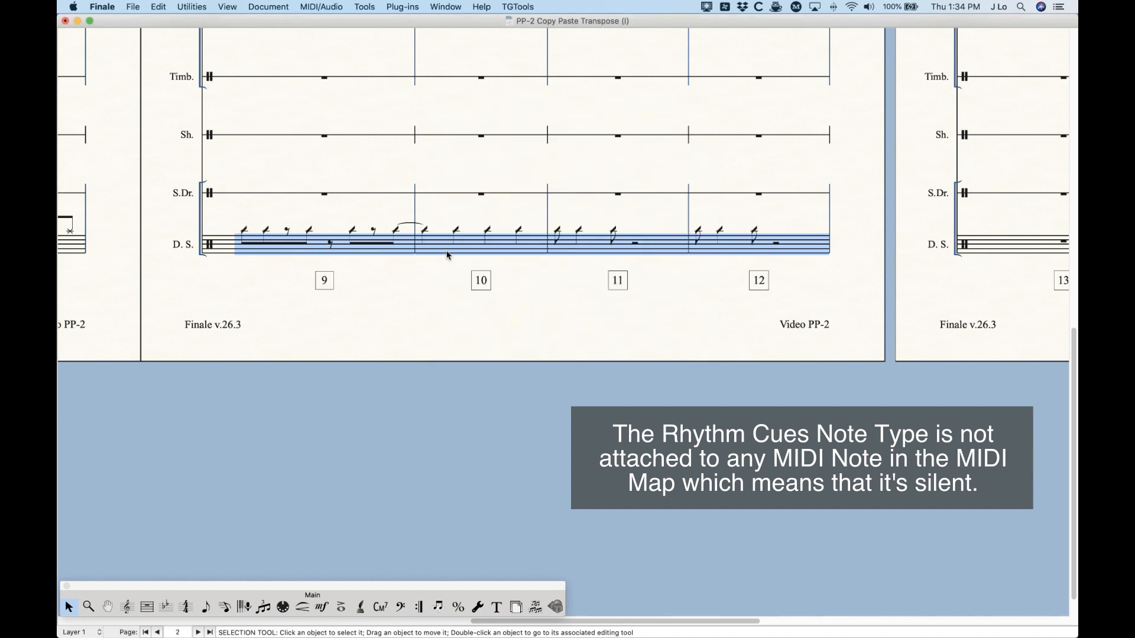
click(598, 213)
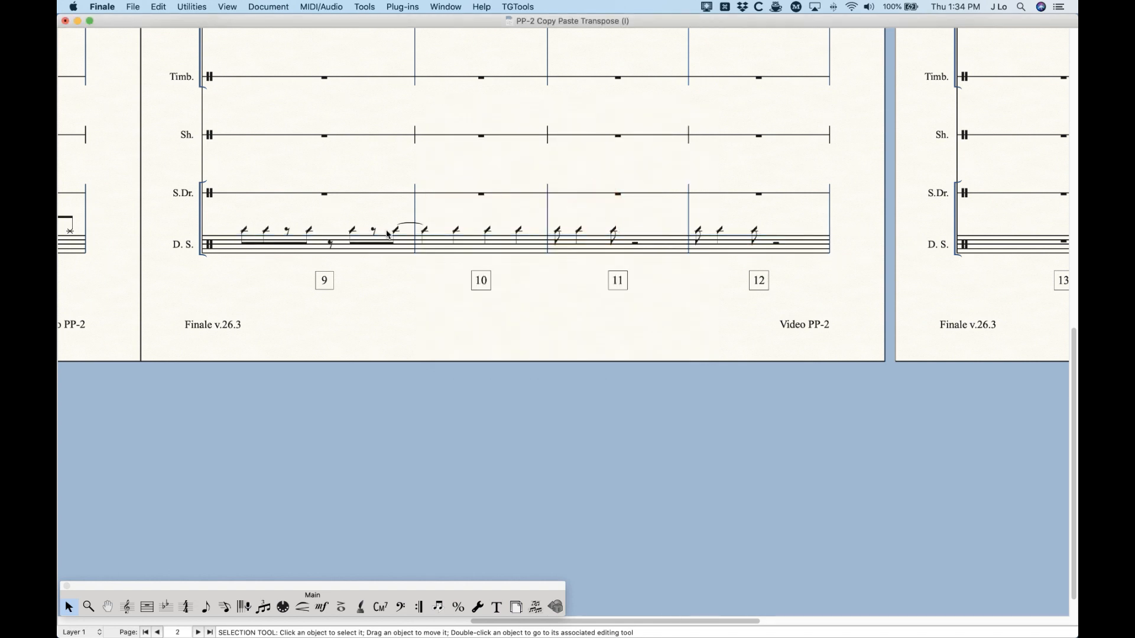
Apply the staff style Slash w/L1,2,3 Notes to Drum Set measures 9–12
click(331, 244)
shift+click(786, 241)
click(126, 607)
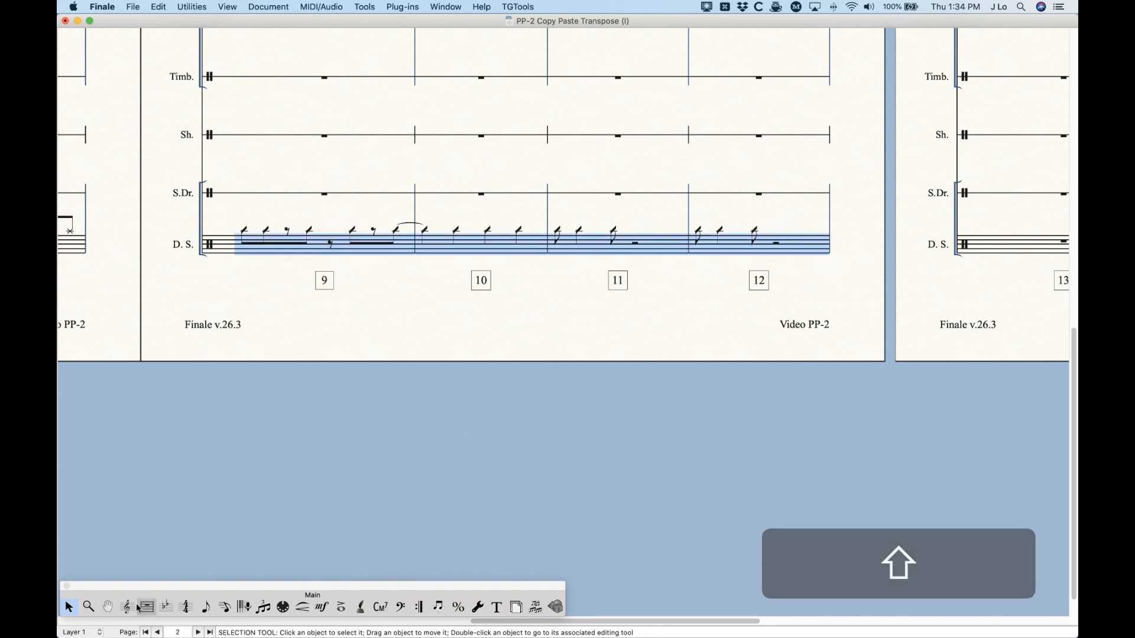
right_click(323, 246)
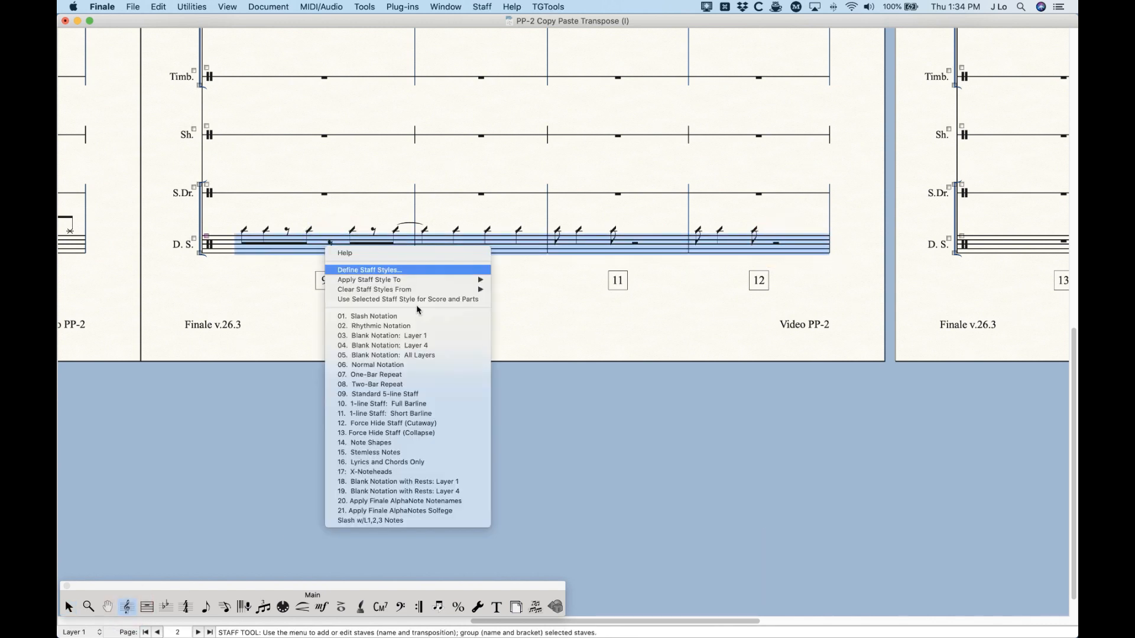
click(400, 522)
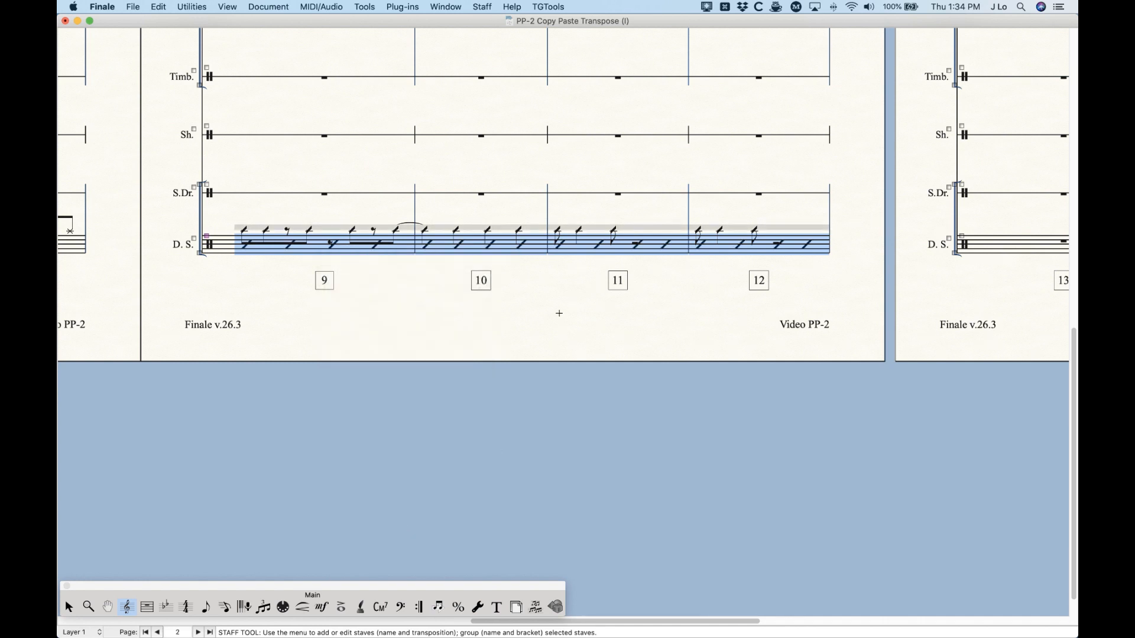
Set the stem direction of the cue notes in Drum Set measures 9–12 to Up
click(68, 607)
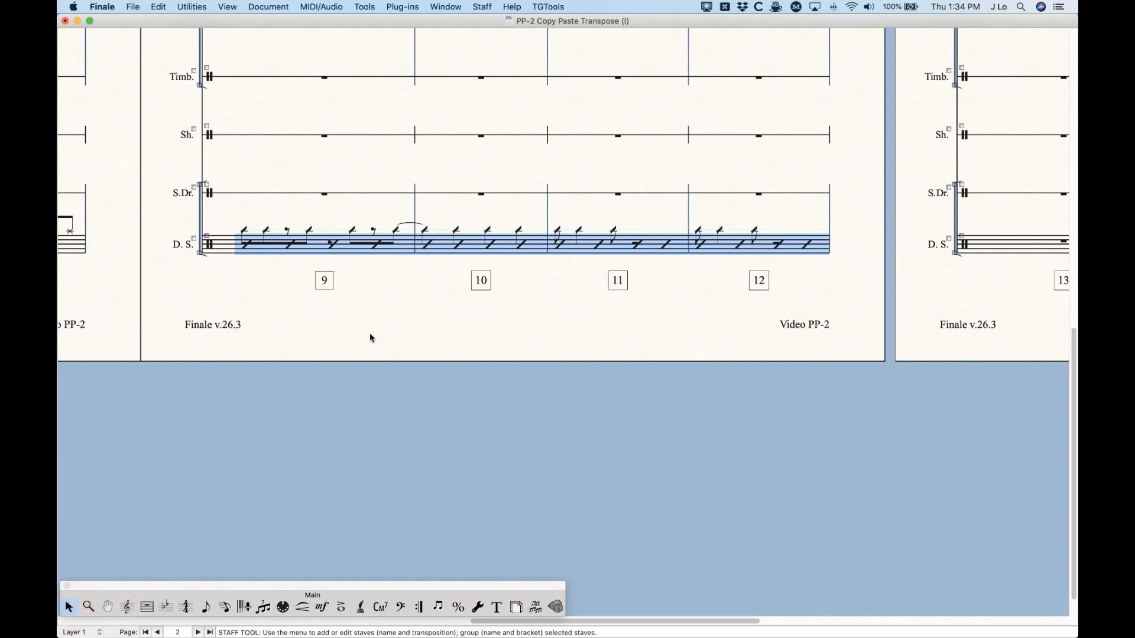
click(195, 7)
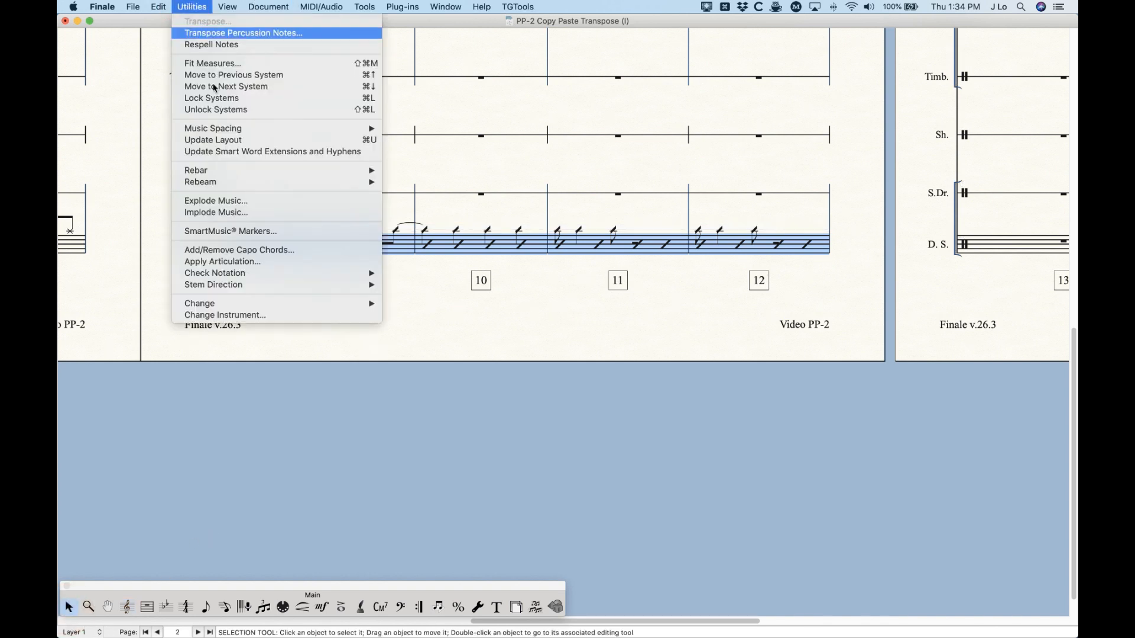
click(412, 285)
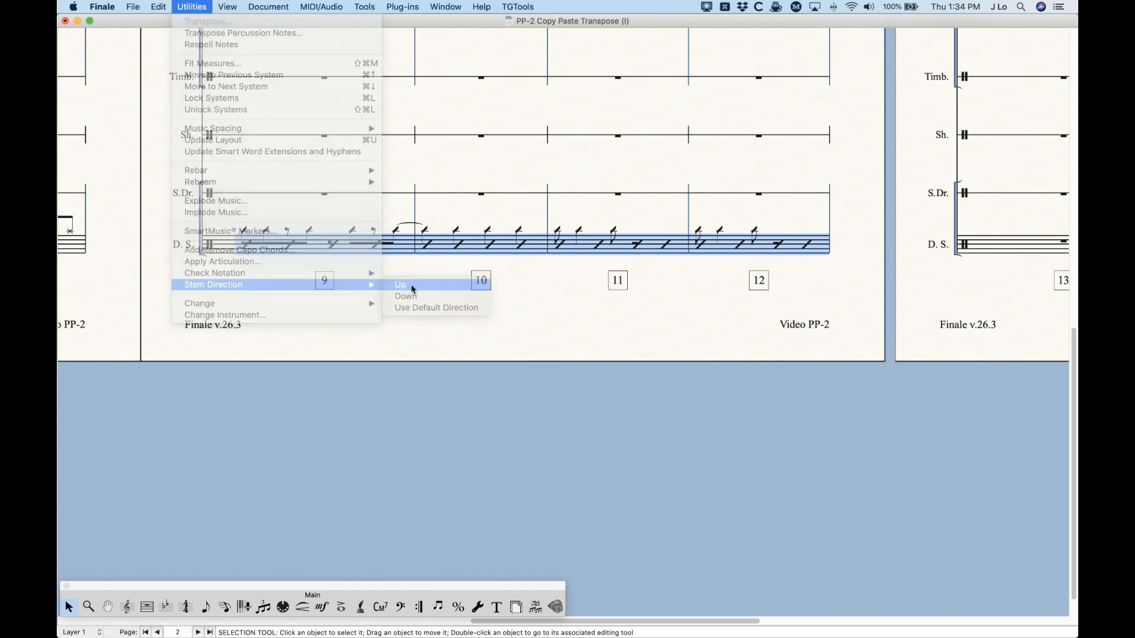
Move the rests in all layers of Drum Set measures 9–12 by 8 steps with the Move Rests plug-in
click(400, 7)
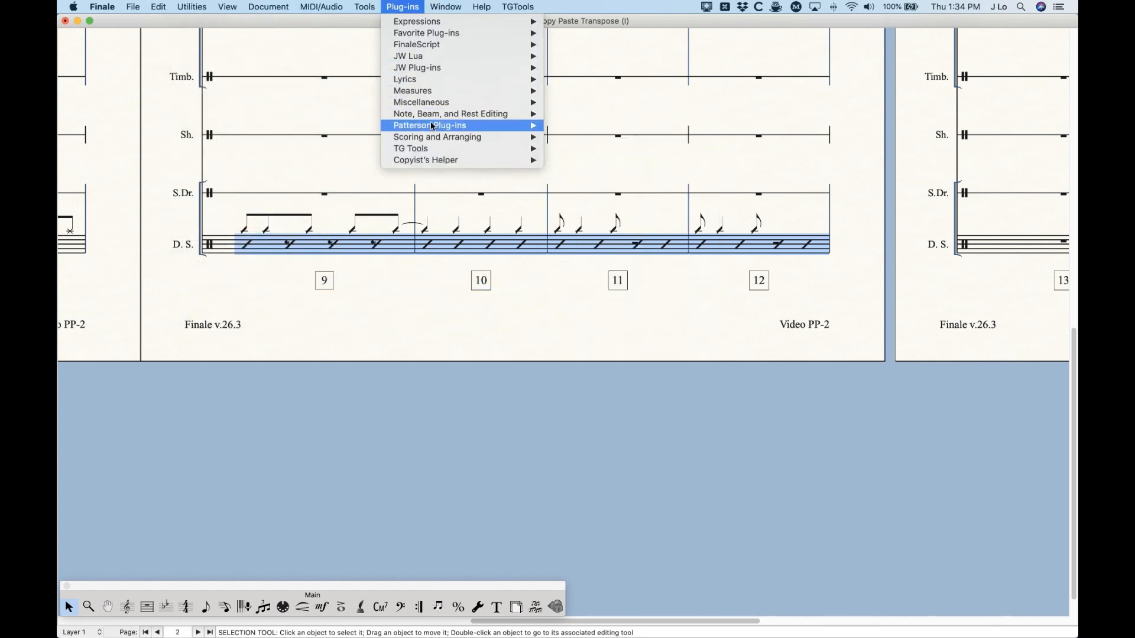
mouse_move(457, 119)
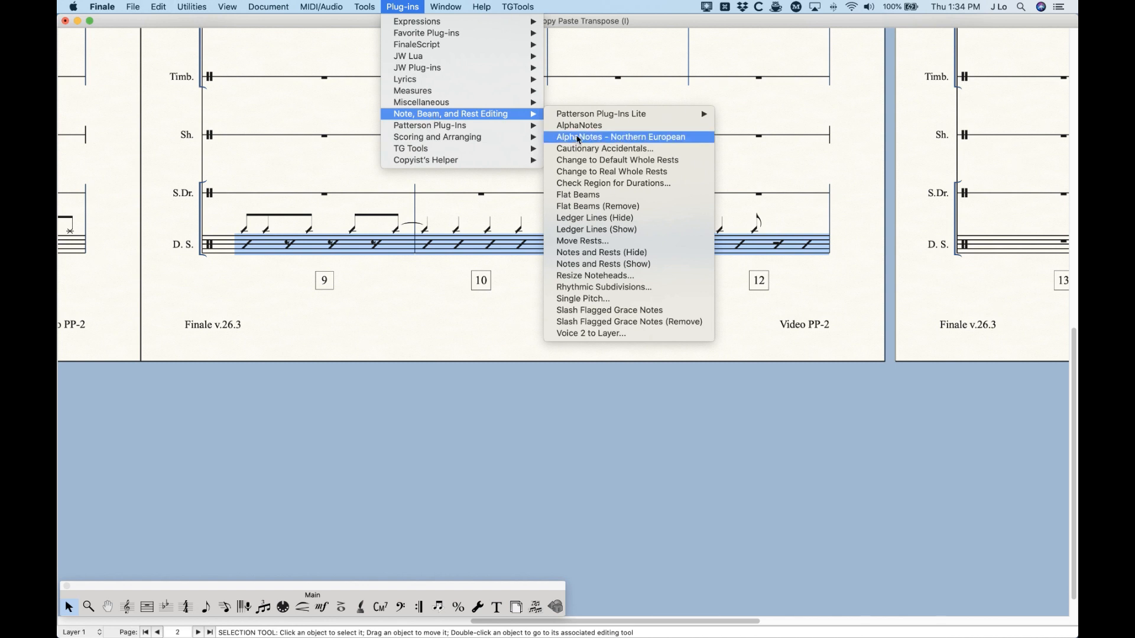
click(595, 241)
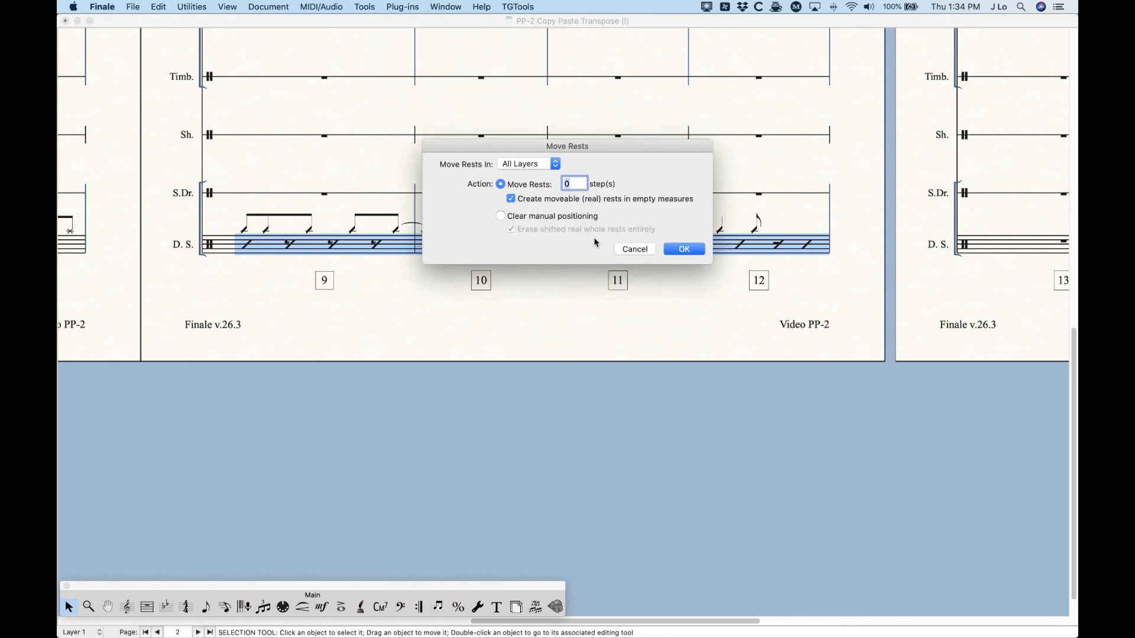
text(8)
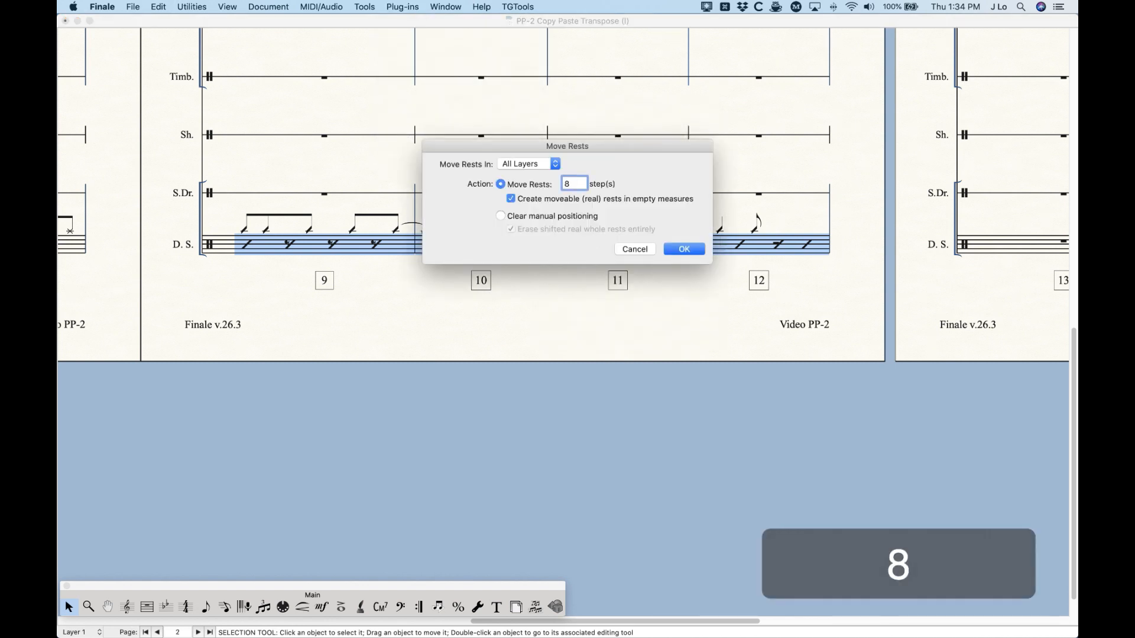
key(Return)
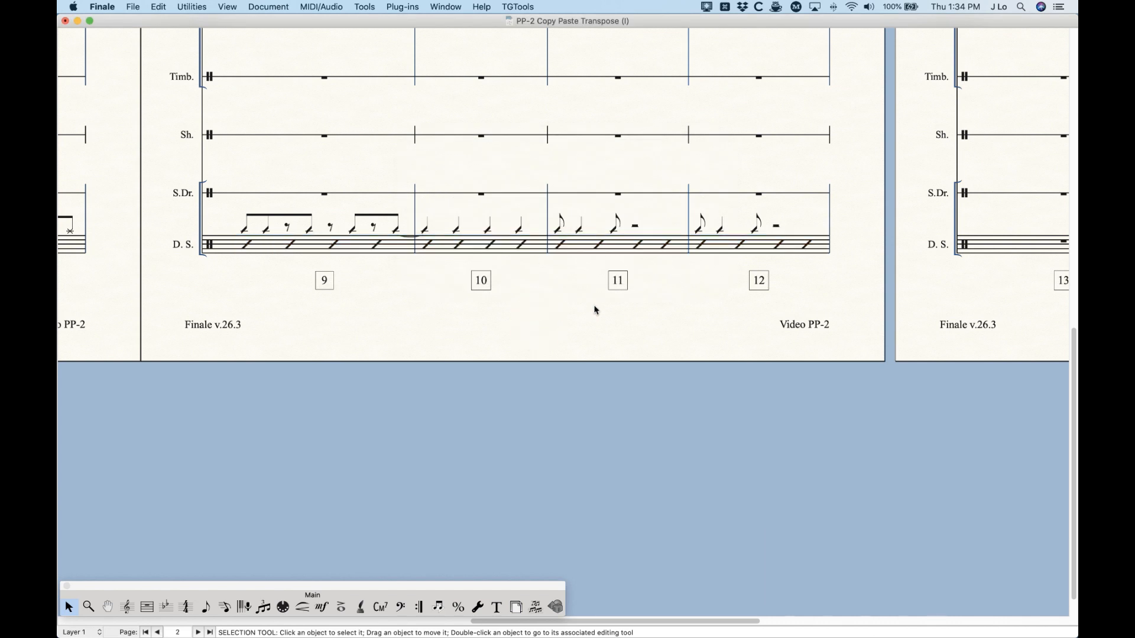
Hide the ledger lines in Drum Set measures 9–12 with the Ledger Lines (Hide) plug-in
click(731, 245)
shift+click(362, 244)
click(393, 6)
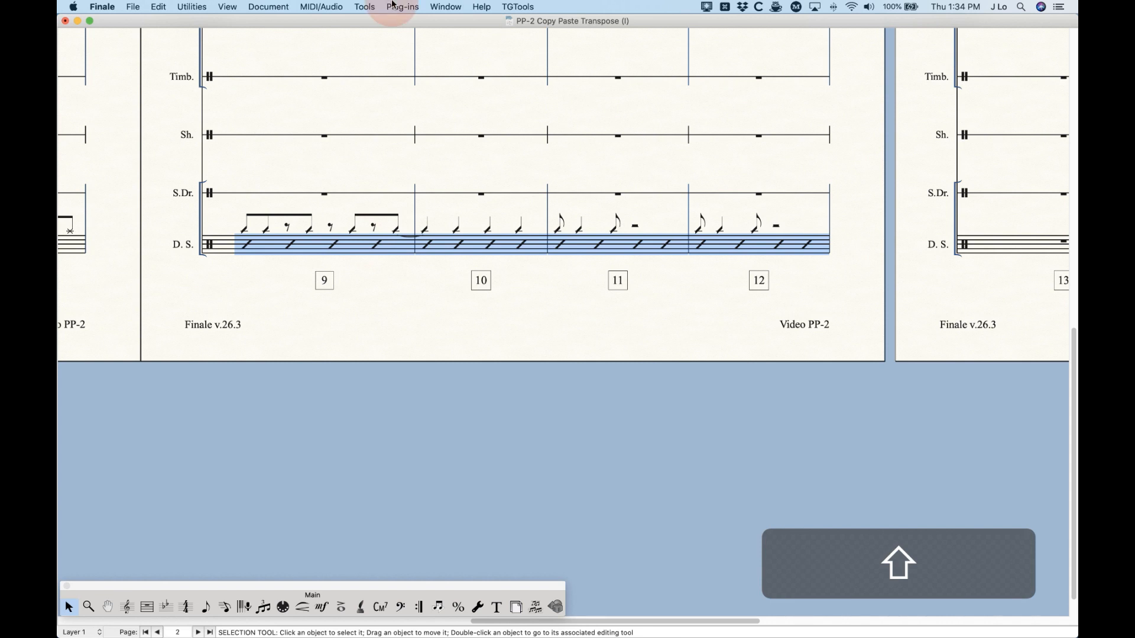
mouse_move(469, 115)
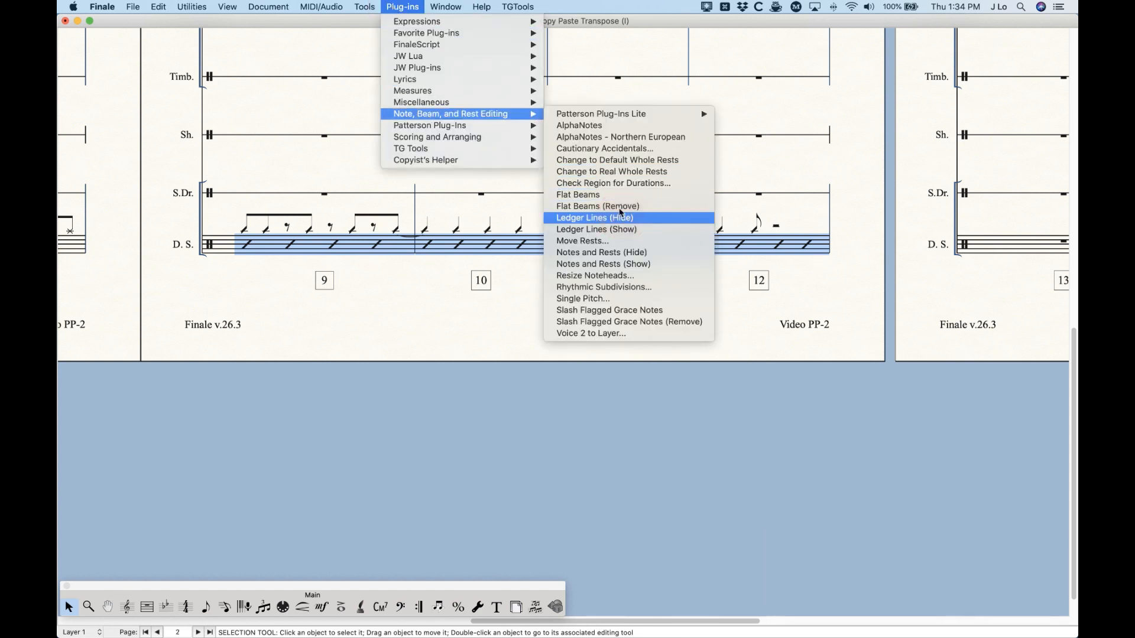
click(620, 215)
click(425, 300)
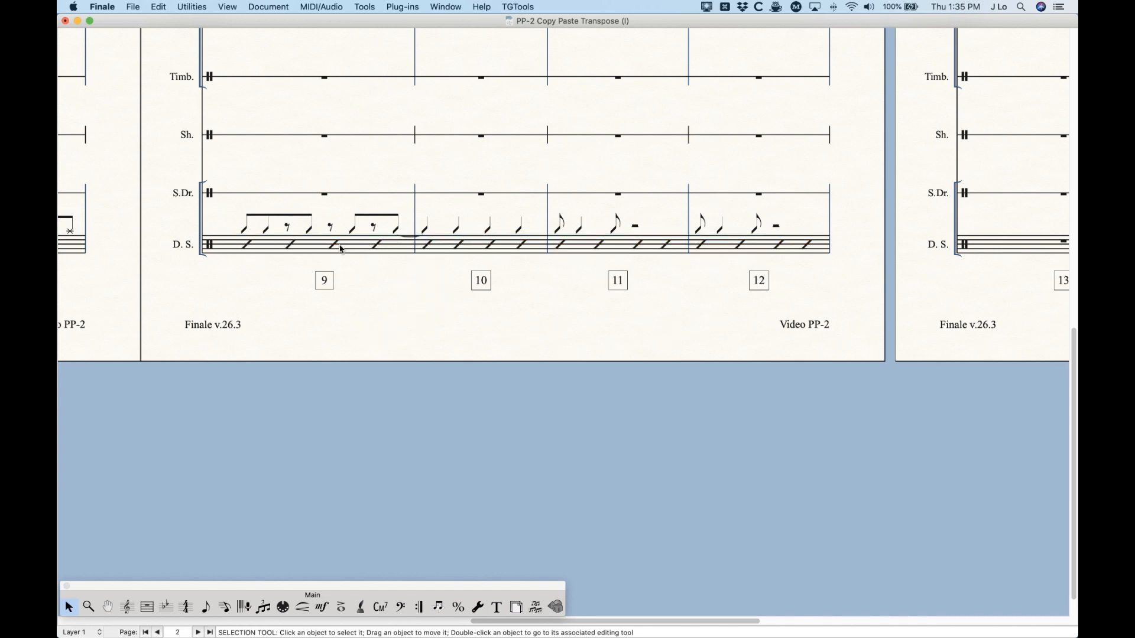
scroll(344, 268, up, 10)
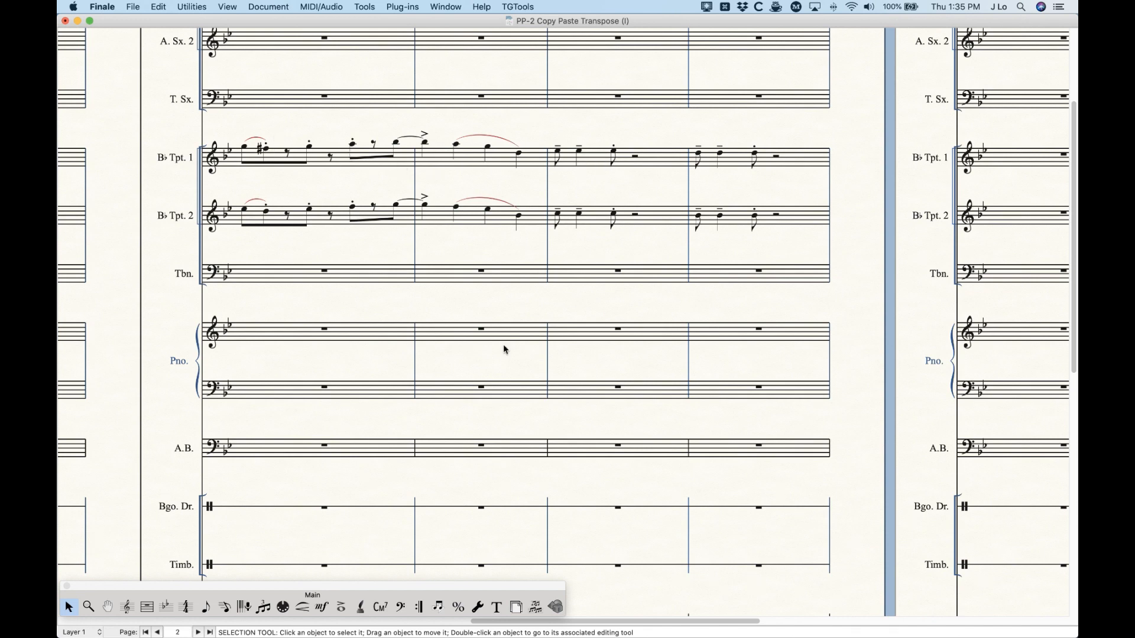
scroll(504, 347, down, 10)
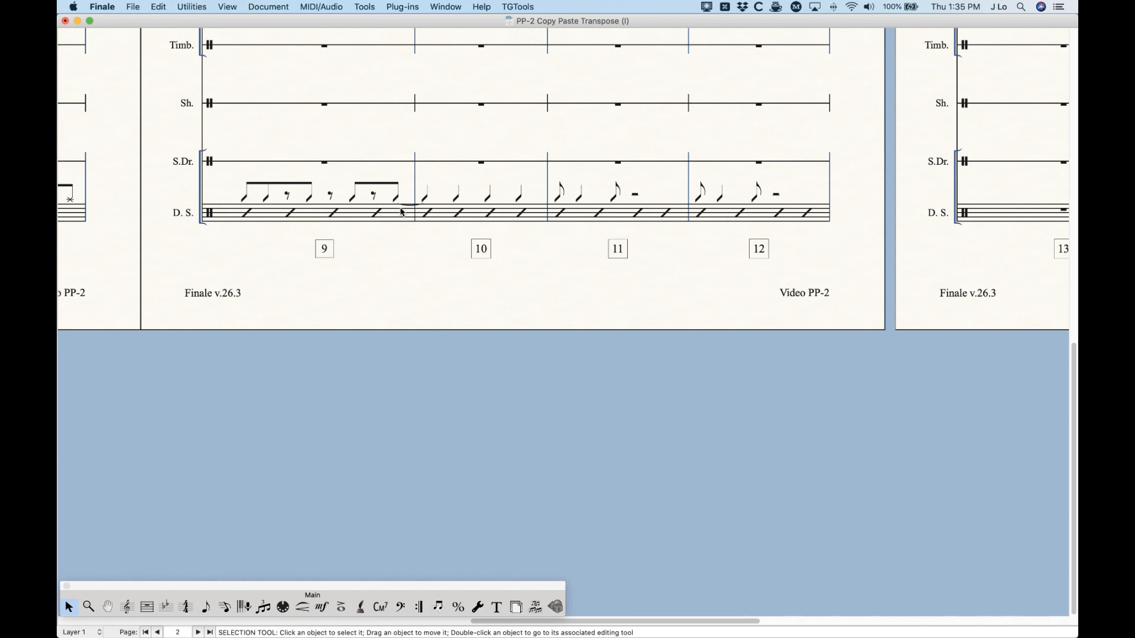
click(198, 6)
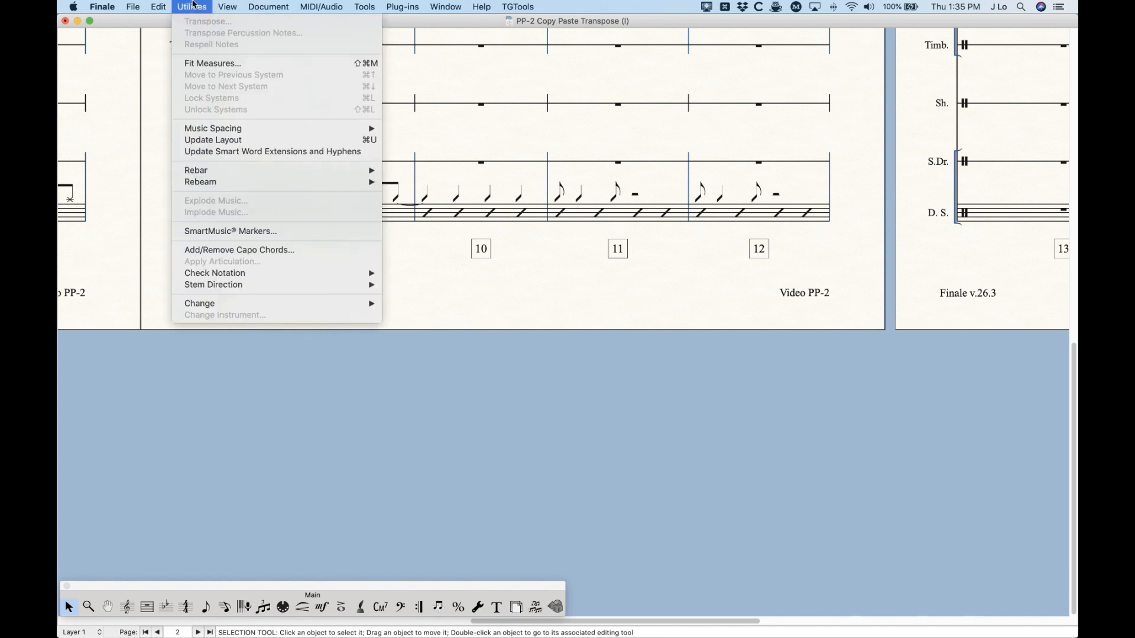
click(194, 8)
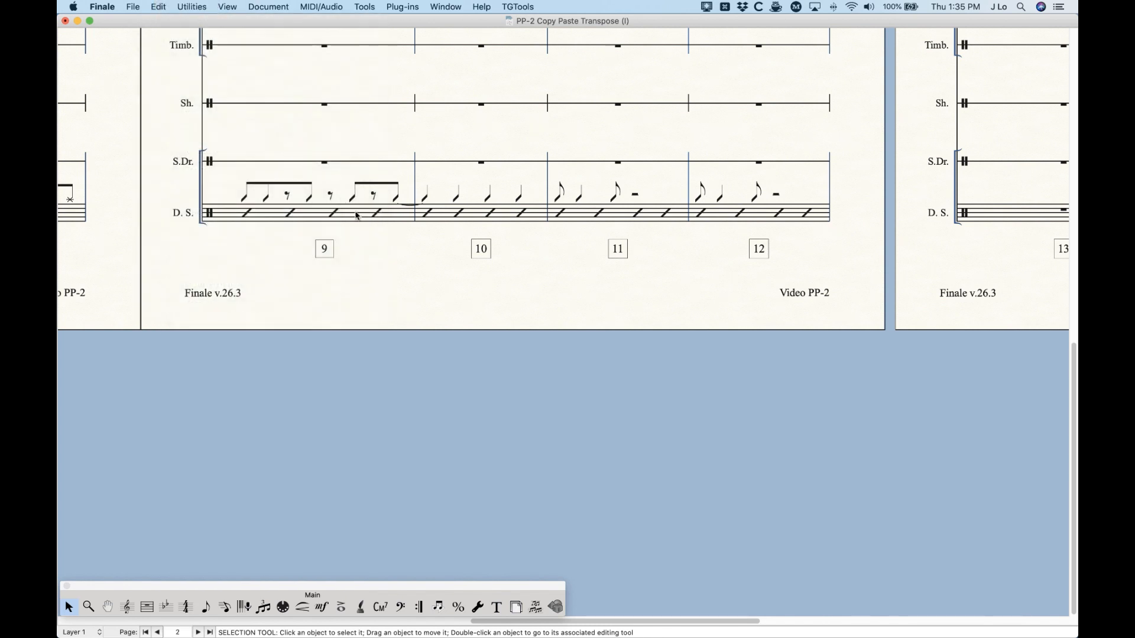
click(195, 4)
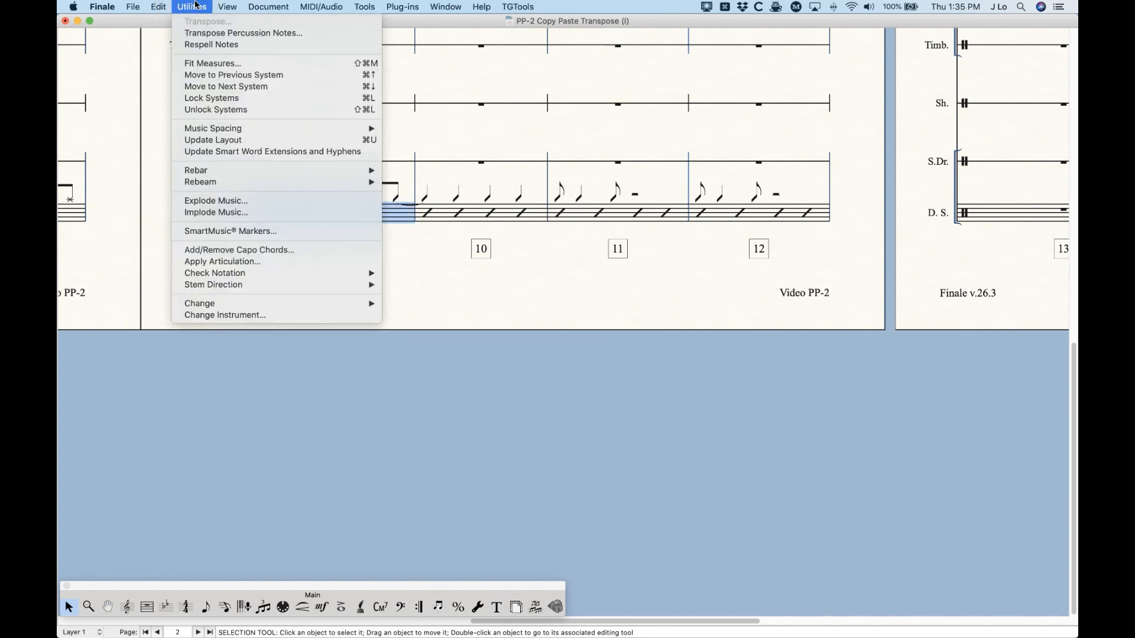
click(196, 4)
Clear the selection of Drum Set measure 9 and examine the score from its first page at a reduced view size
scroll(393, 304, up, 10)
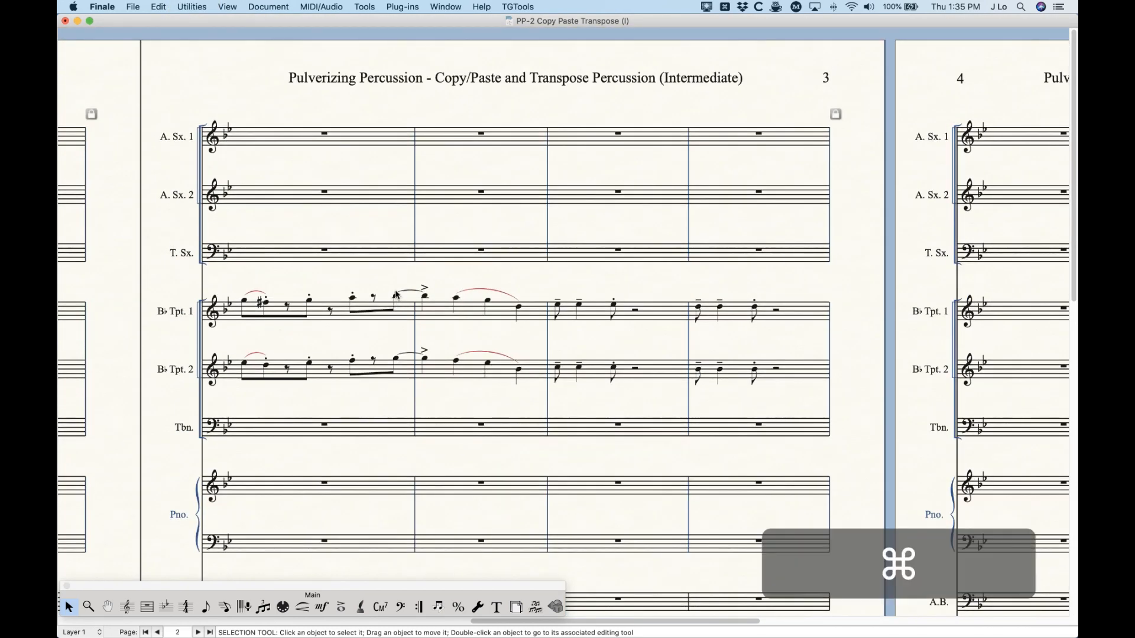
key(super+minus)
key(super+minus)
key(super+minus)
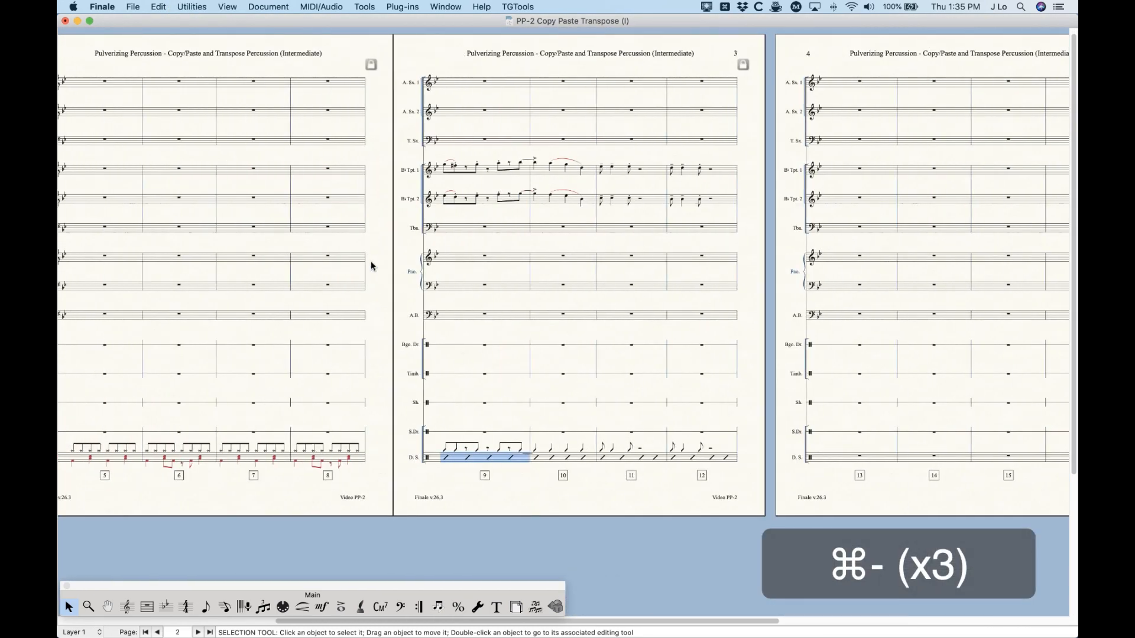
scroll(370, 266, left, 10)
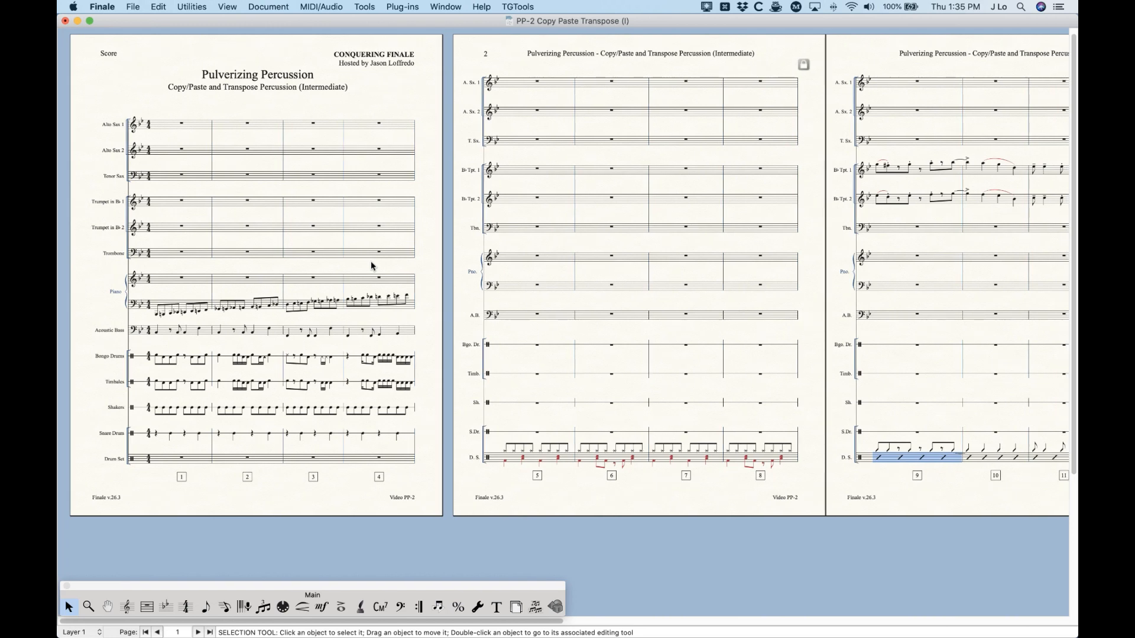
click(183, 112)
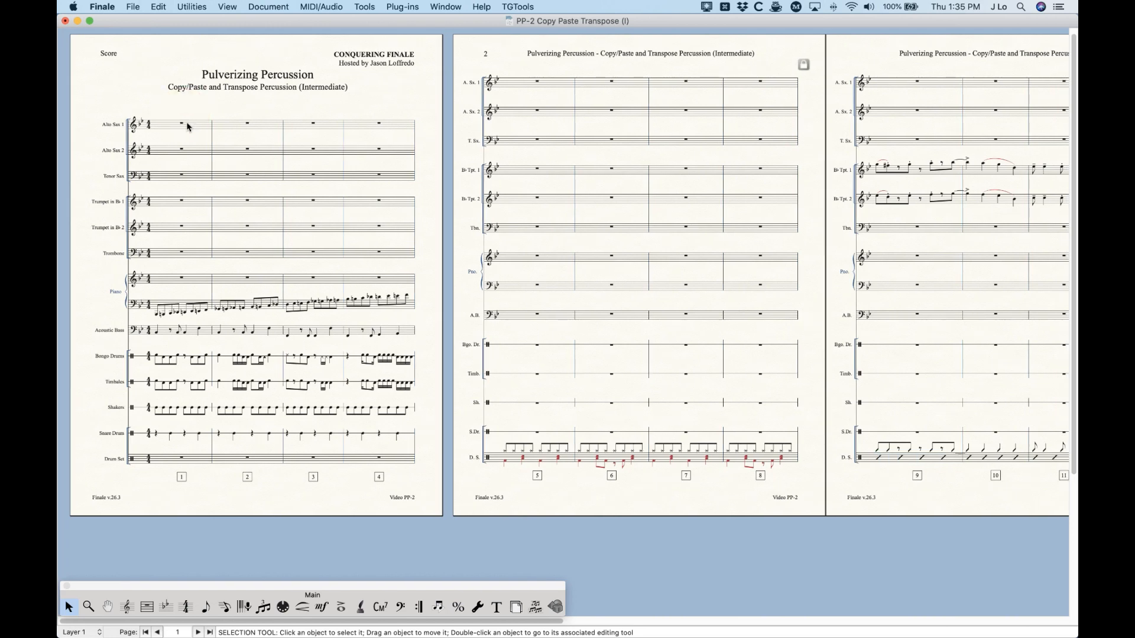
click(186, 123)
click(239, 102)
click(148, 86)
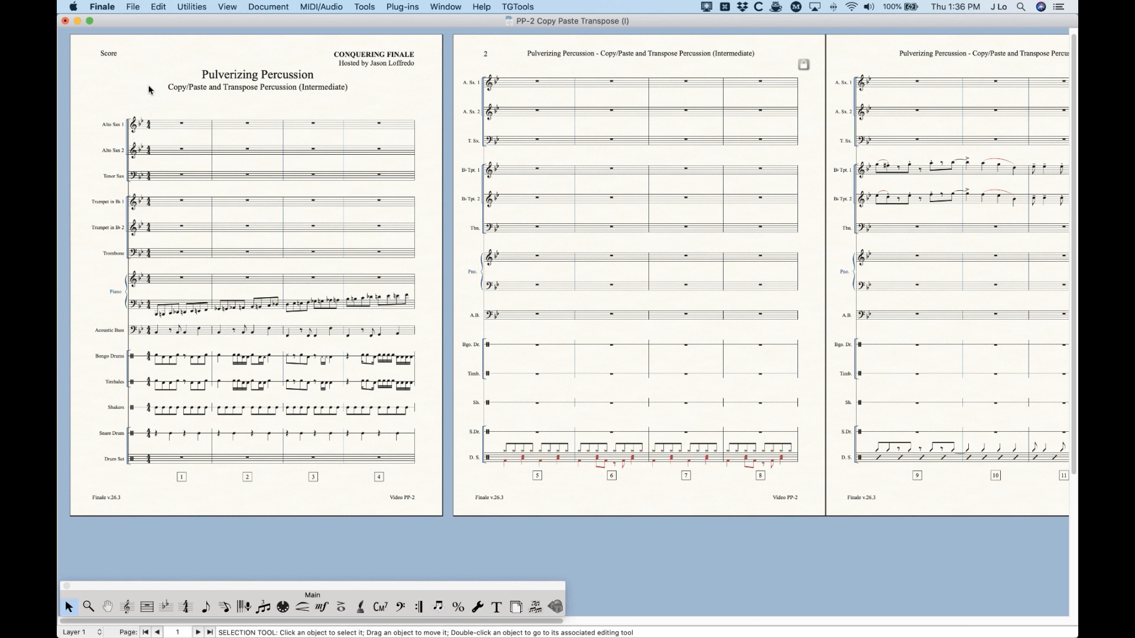